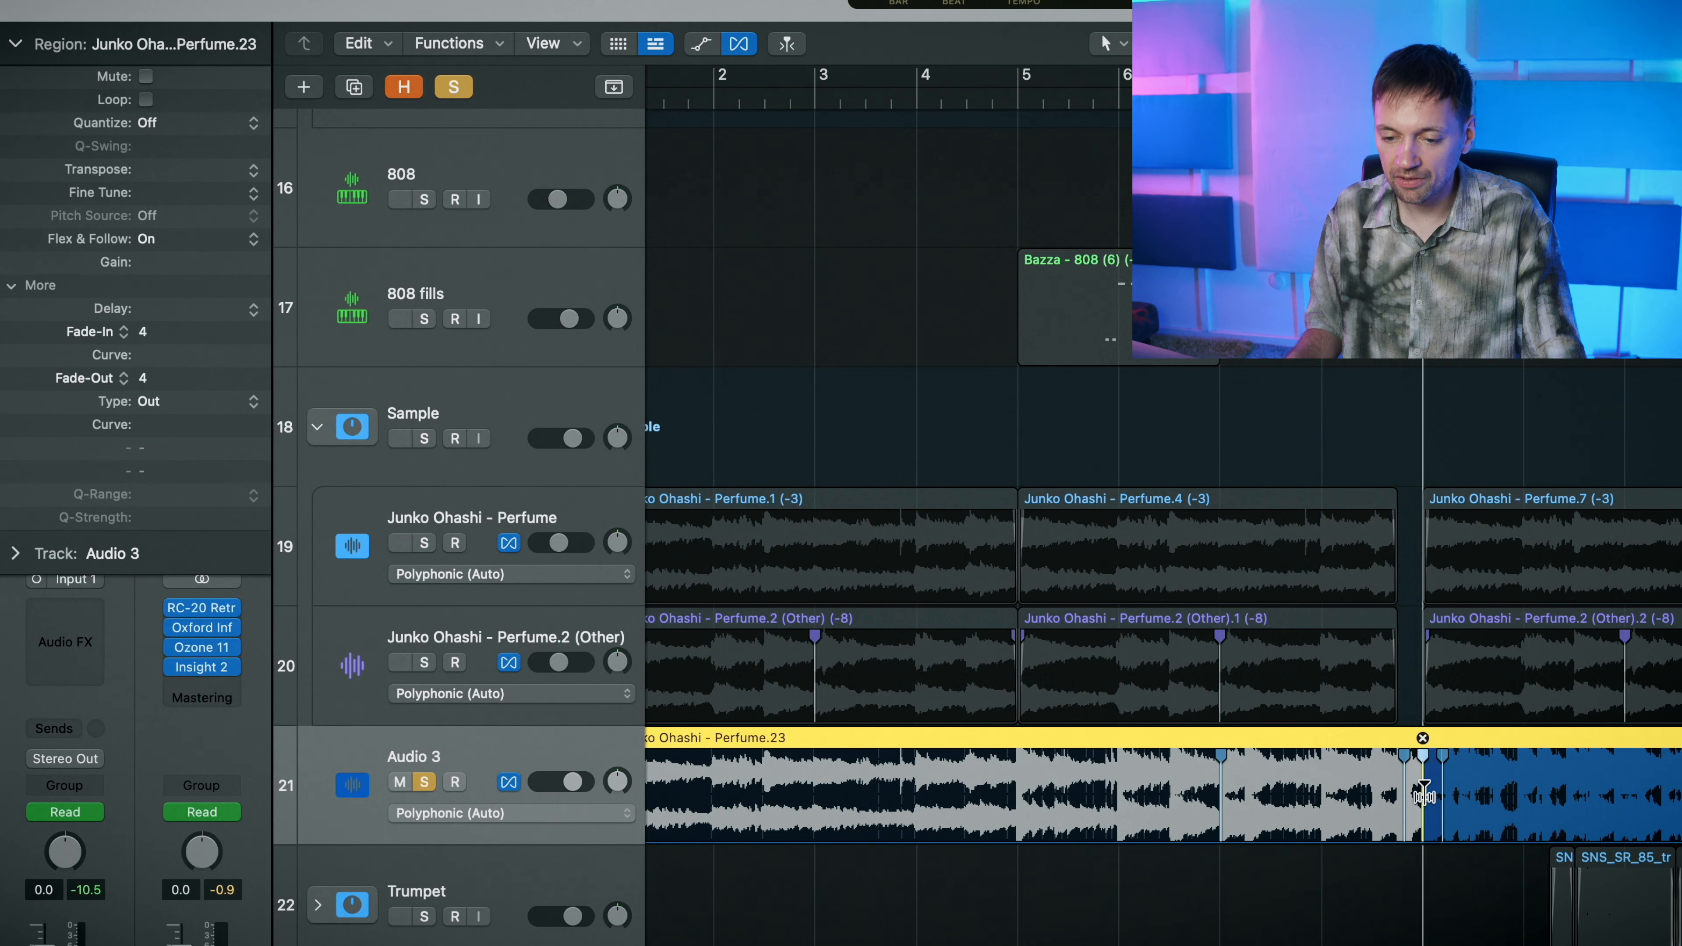
- Add flex markers at bars 2 and 3 of the Audio 3 region and delete everything past bar 5
{"action": "key", "text": "space"}
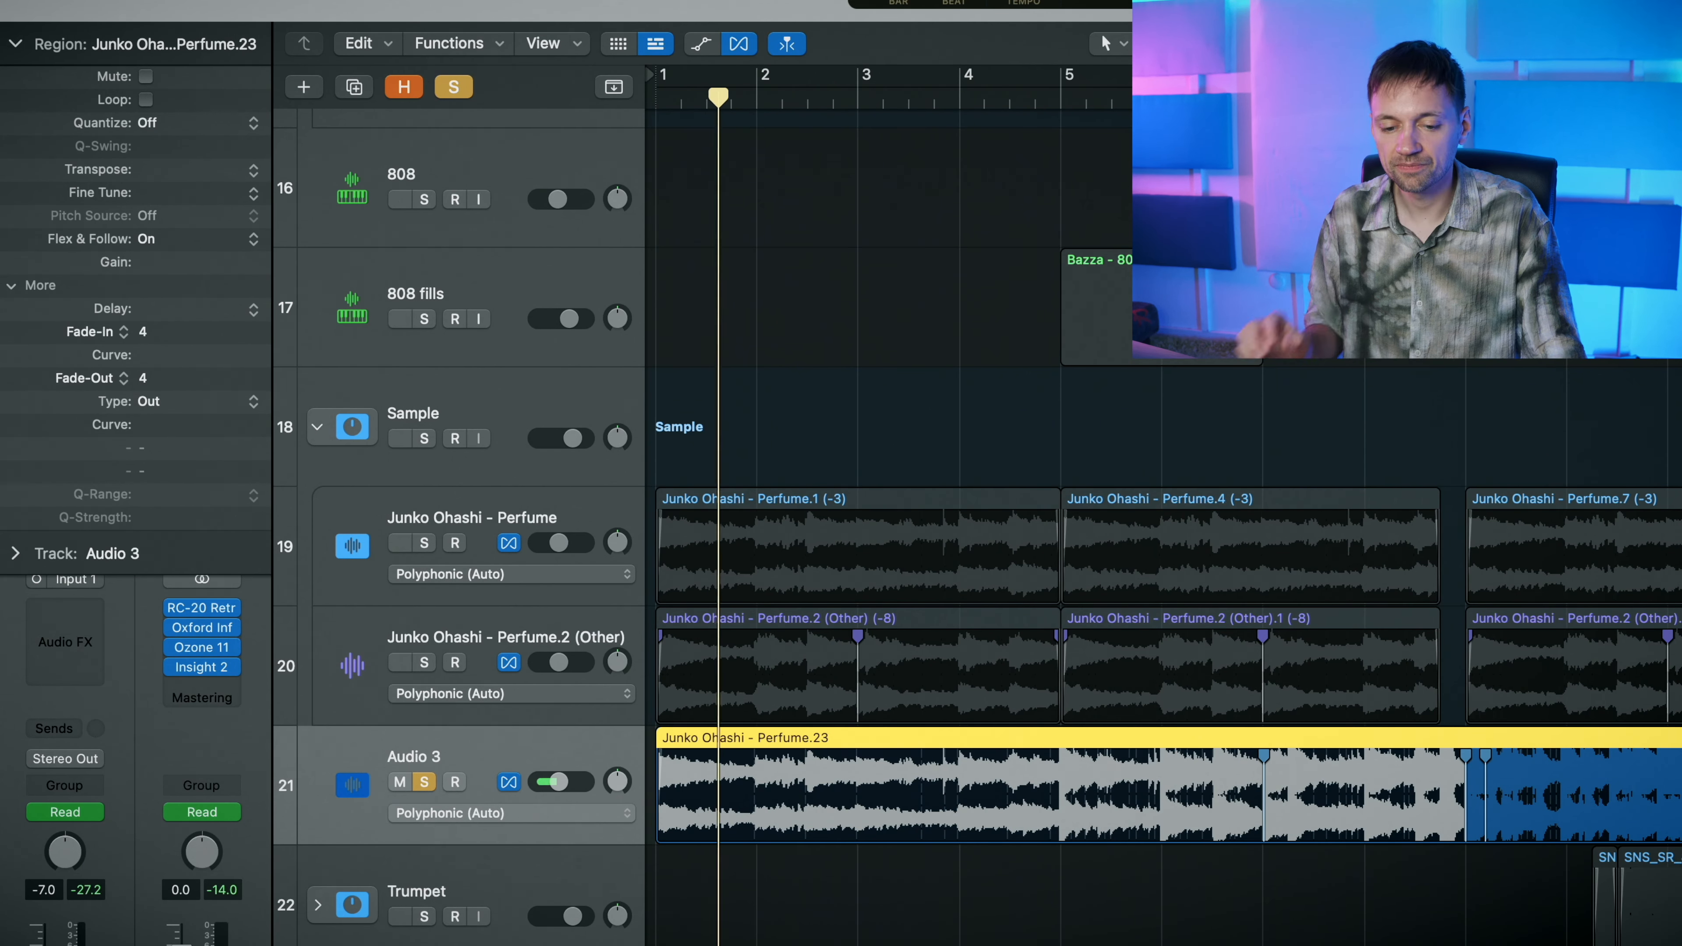
{"action": "left_click", "coordinate": [754, 757]}
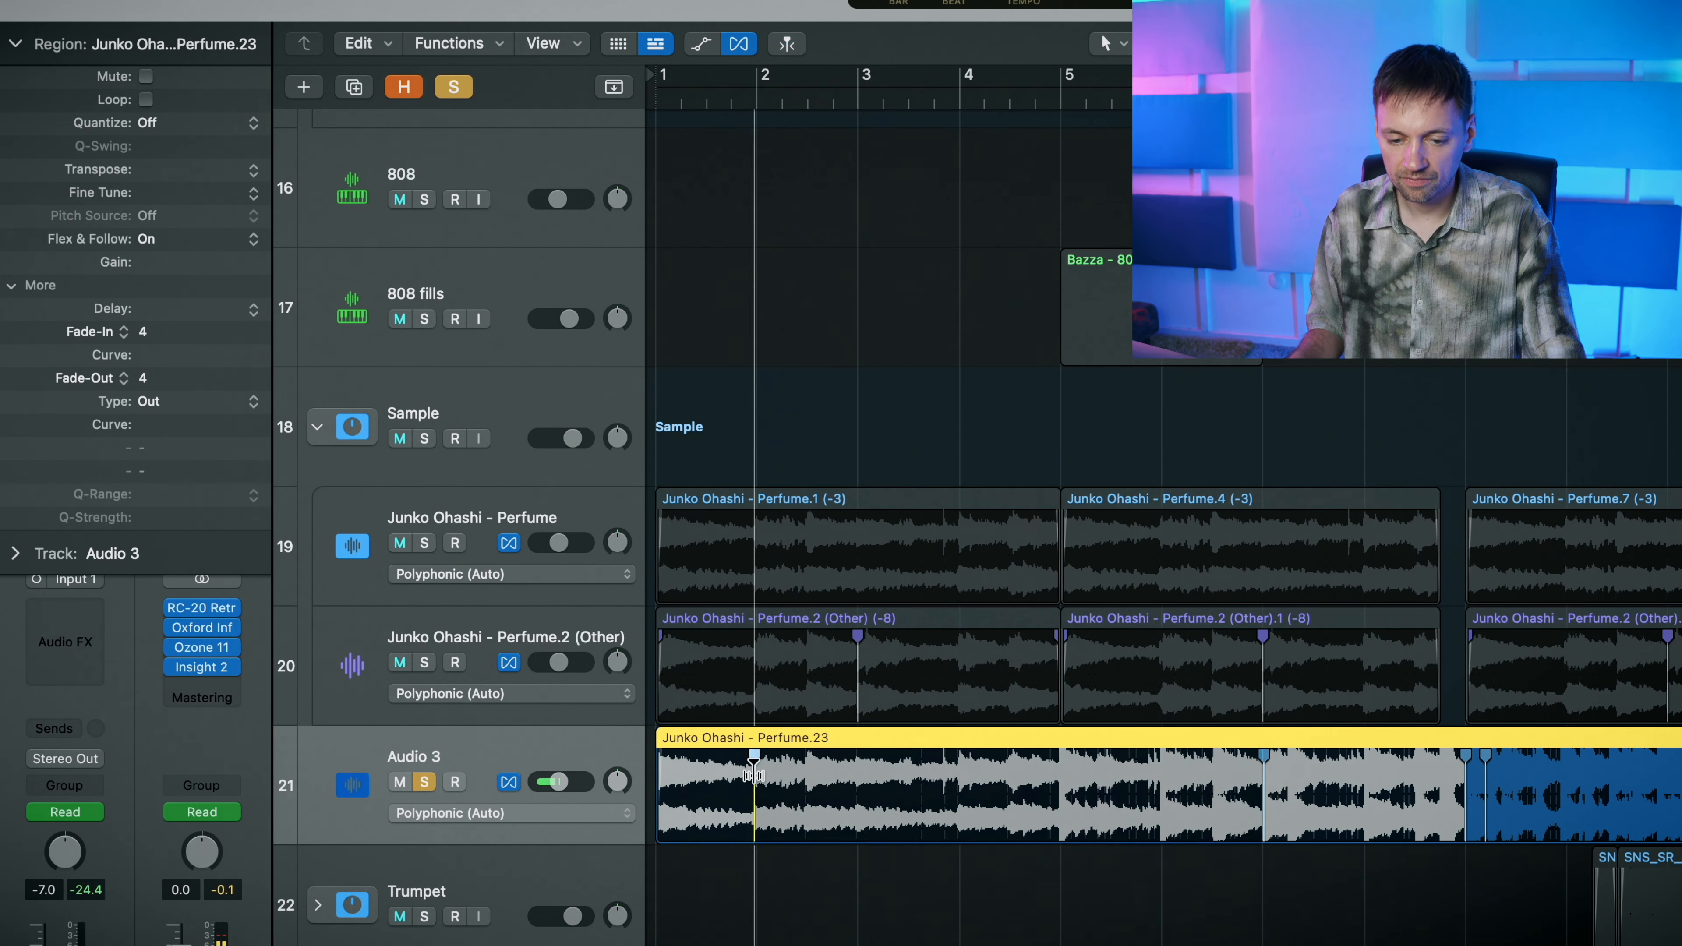
{"action": "left_click", "coordinate": [865, 771]}
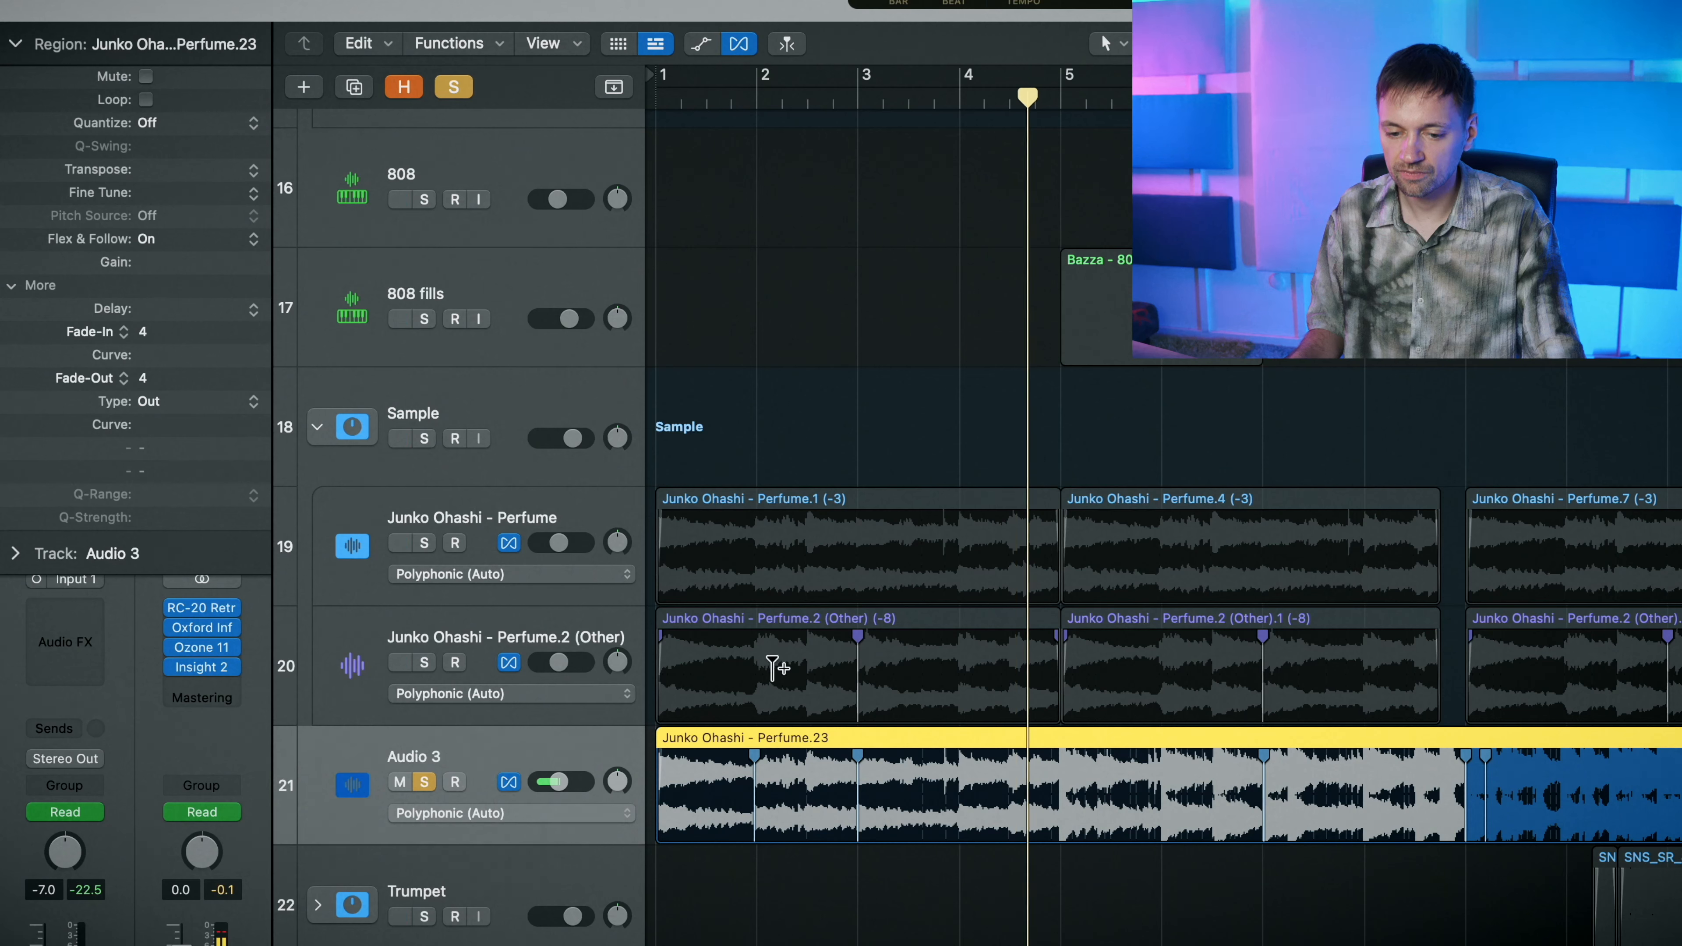
{"action": "double_click", "coordinate": [1057, 830], "text": "super"}
{"action": "key", "text": "Delete"}
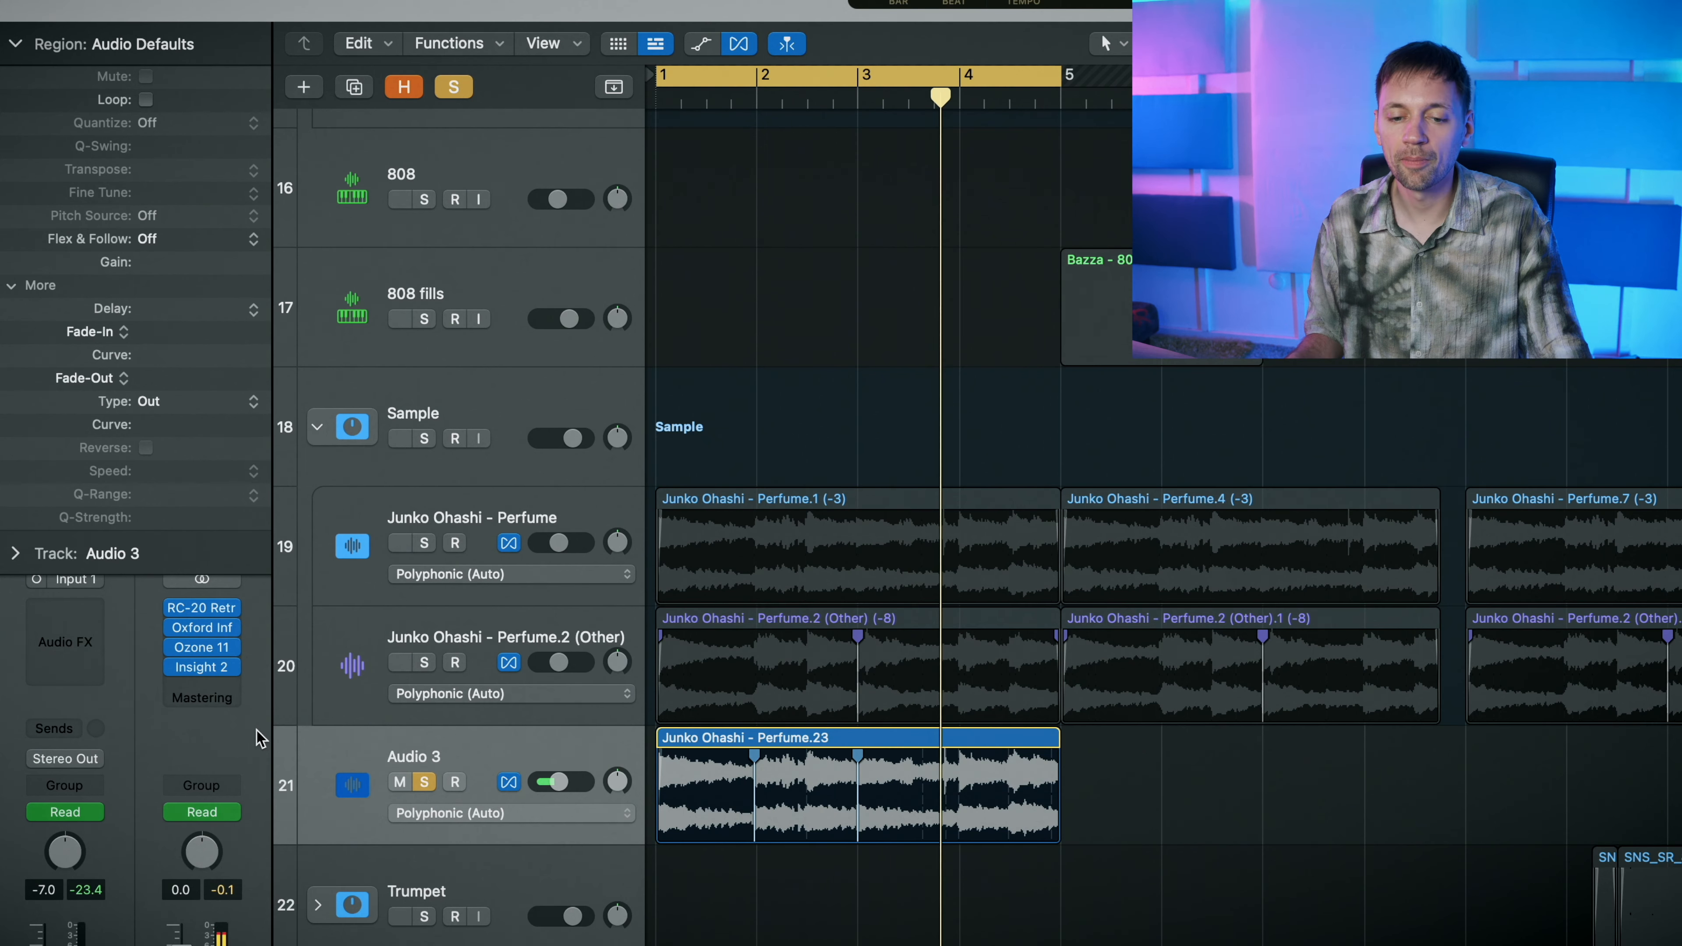
- Select the Perfume_bip_1 region on track 21 and play it back
{"action": "scroll", "coordinate": [956, 858], "scroll_direction": "down", "scroll_amount": 2}
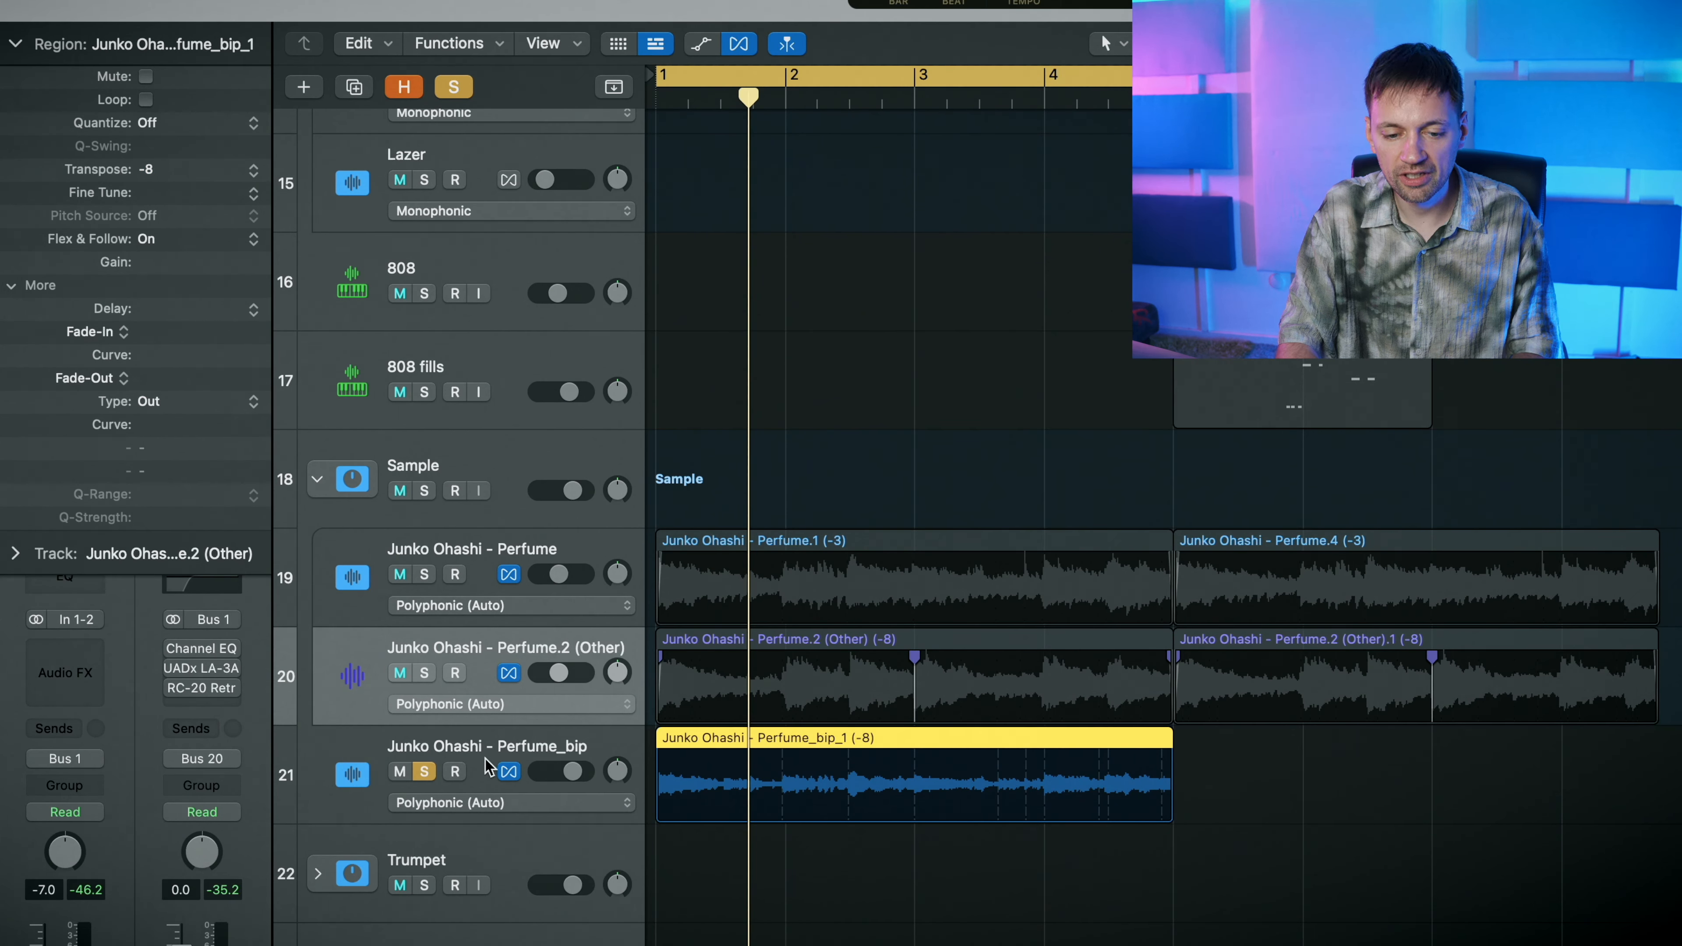
{"action": "left_click", "coordinate": [715, 747]}
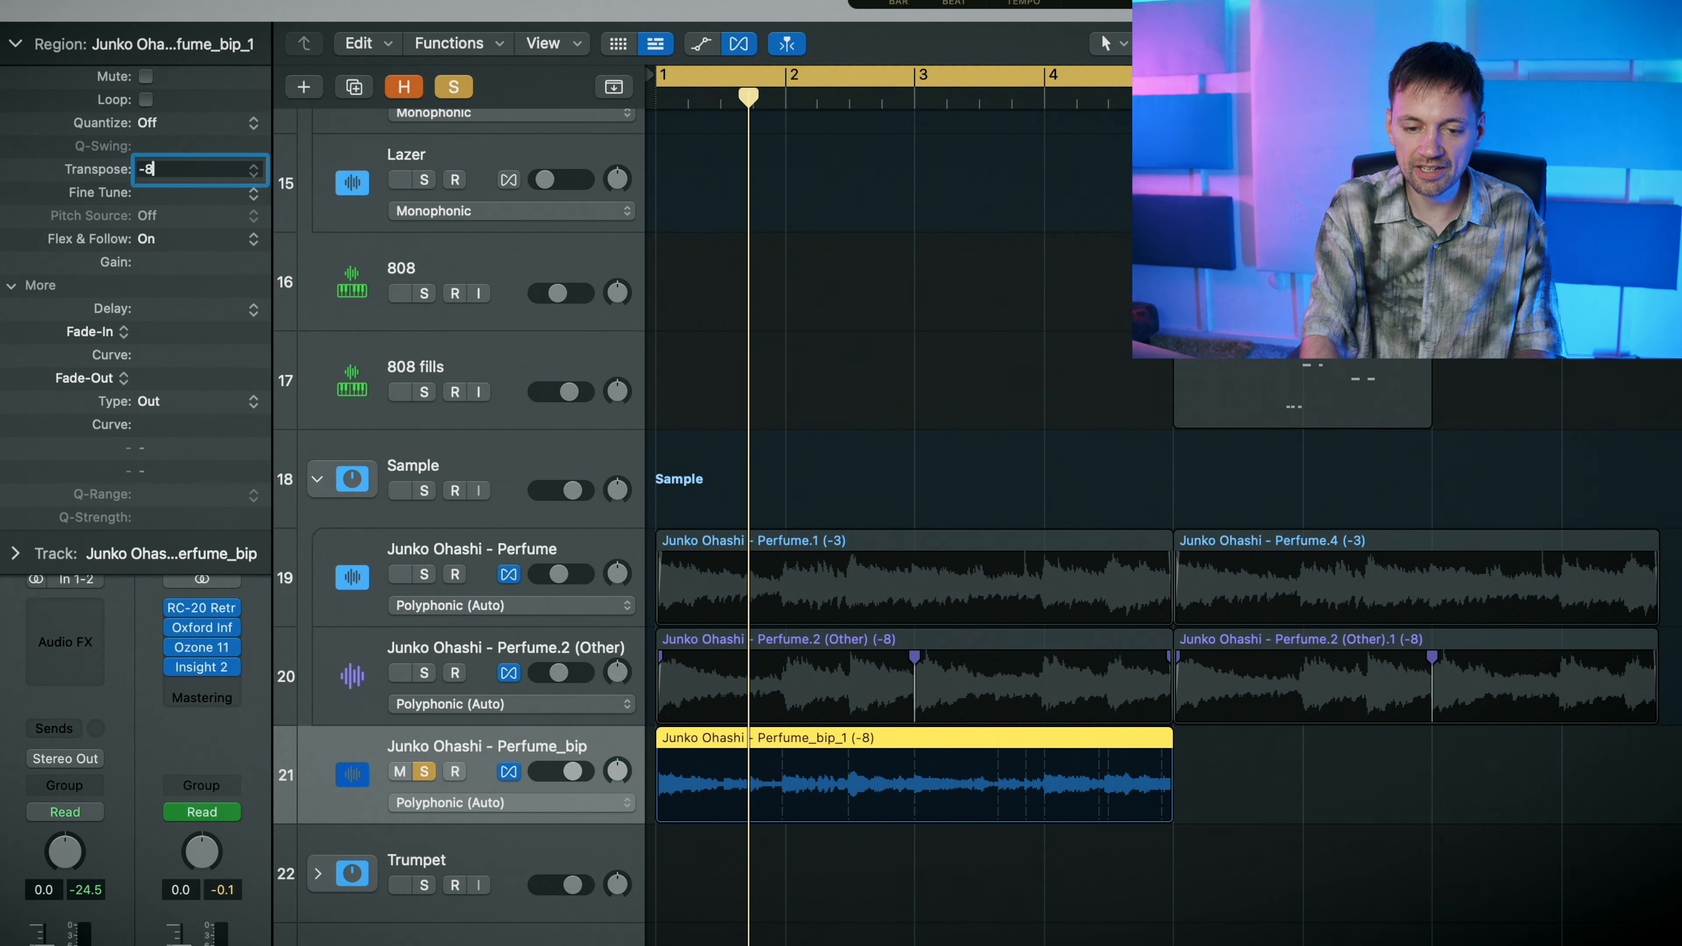
{"action": "key", "text": "space"}
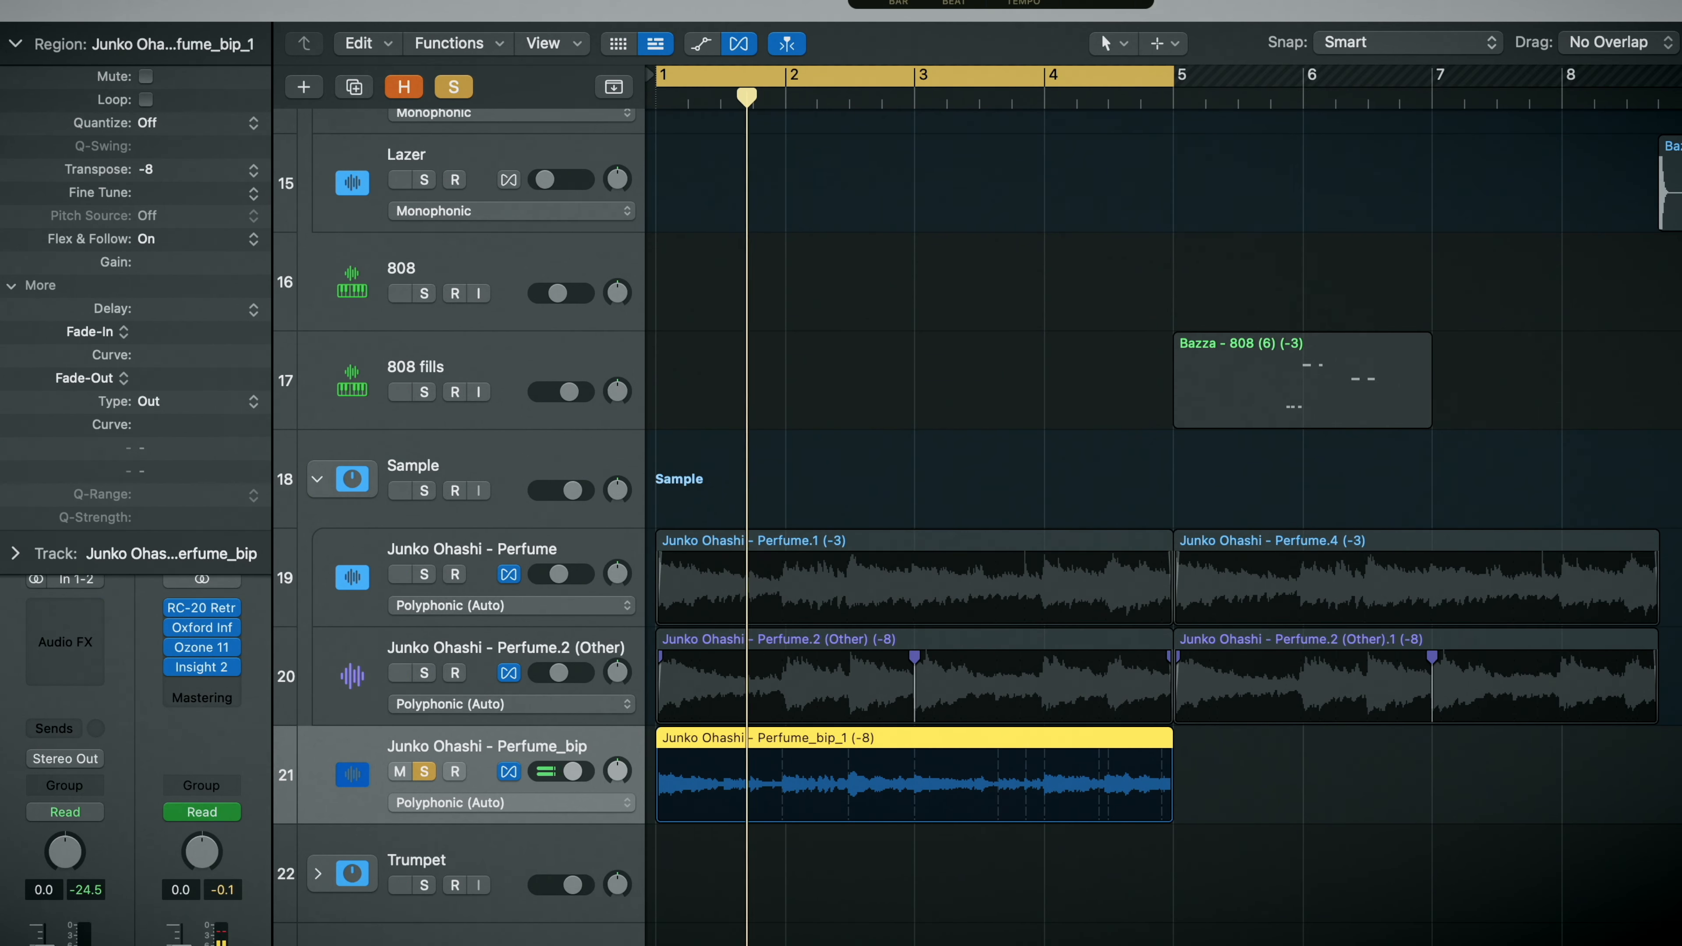
{"action": "key", "text": "space"}
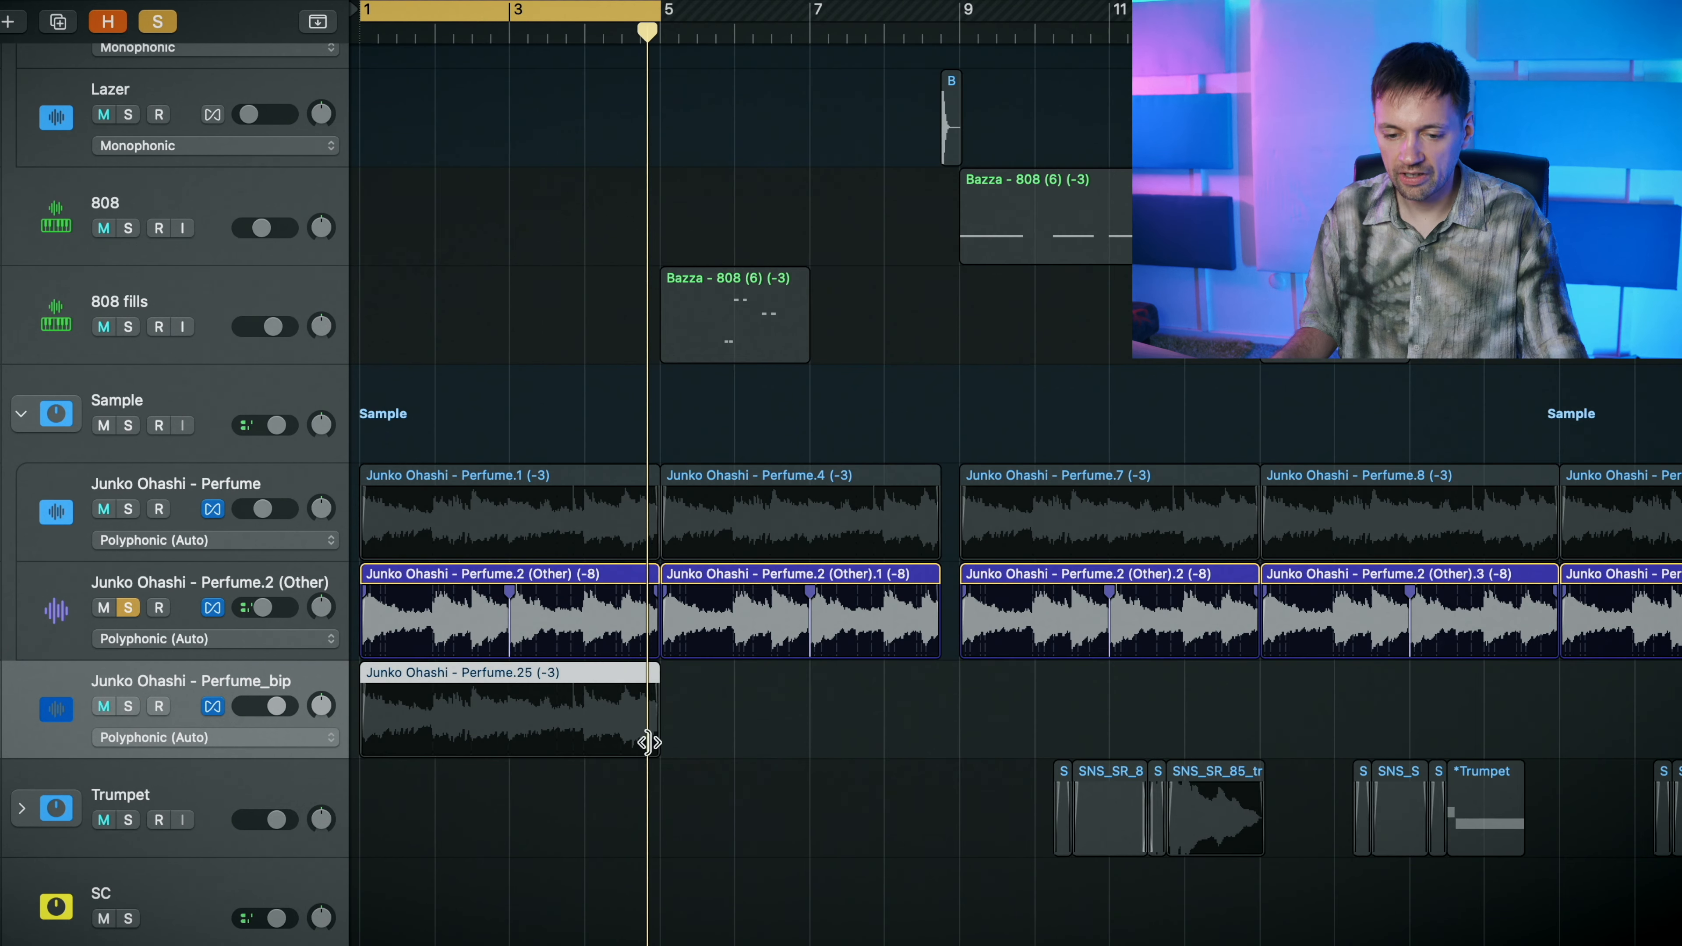
- Extend the end of the Perfume.25 region on the Perfume_bip track to about bar 19
{"action": "left_click_drag", "start_coordinate": [652, 742], "coordinate": [1678, 782]}
{"action": "key", "text": "super+Left"}
{"action": "key", "text": "super+Left"}
{"action": "key", "text": "super+Left"}
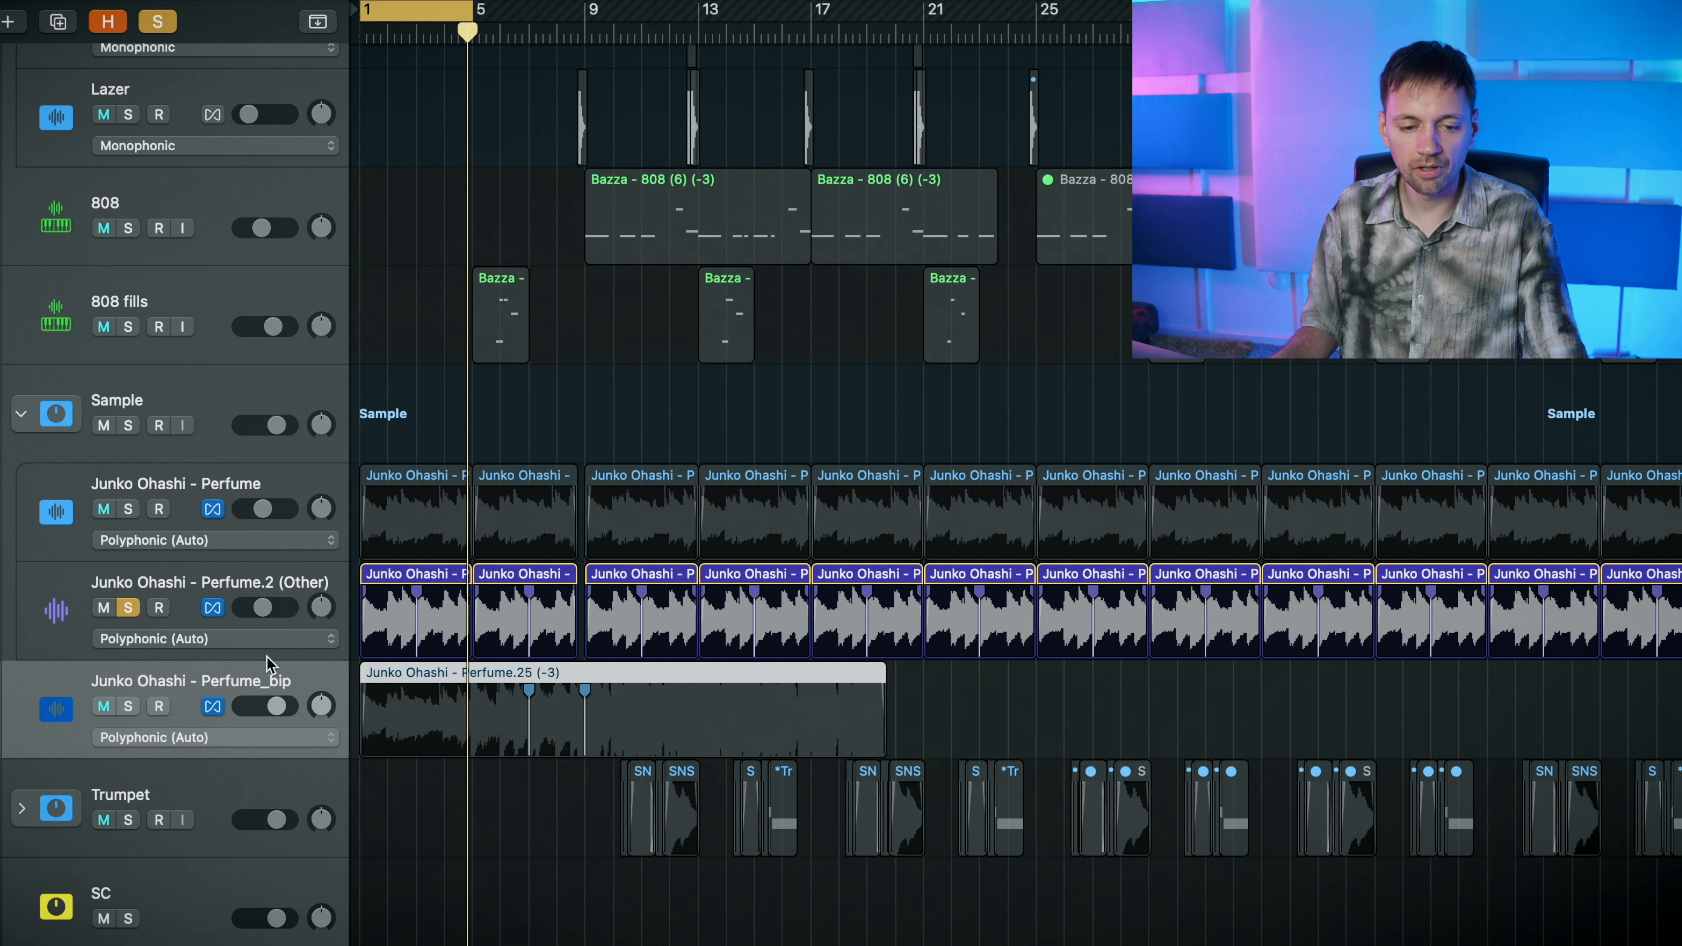
- Solo the Perfume_bip track instead of Perfume.2 (Other) and set the cycle range to bars 5 through 8
{"action": "left_click", "coordinate": [116, 609]}
{"action": "left_click", "coordinate": [129, 706]}
{"action": "scroll", "coordinate": [336, 795], "scroll_direction": "right", "scroll_amount": 3}
{"action": "scroll", "coordinate": [337, 795], "scroll_direction": "left", "scroll_amount": 3}
{"action": "key", "text": "c"}
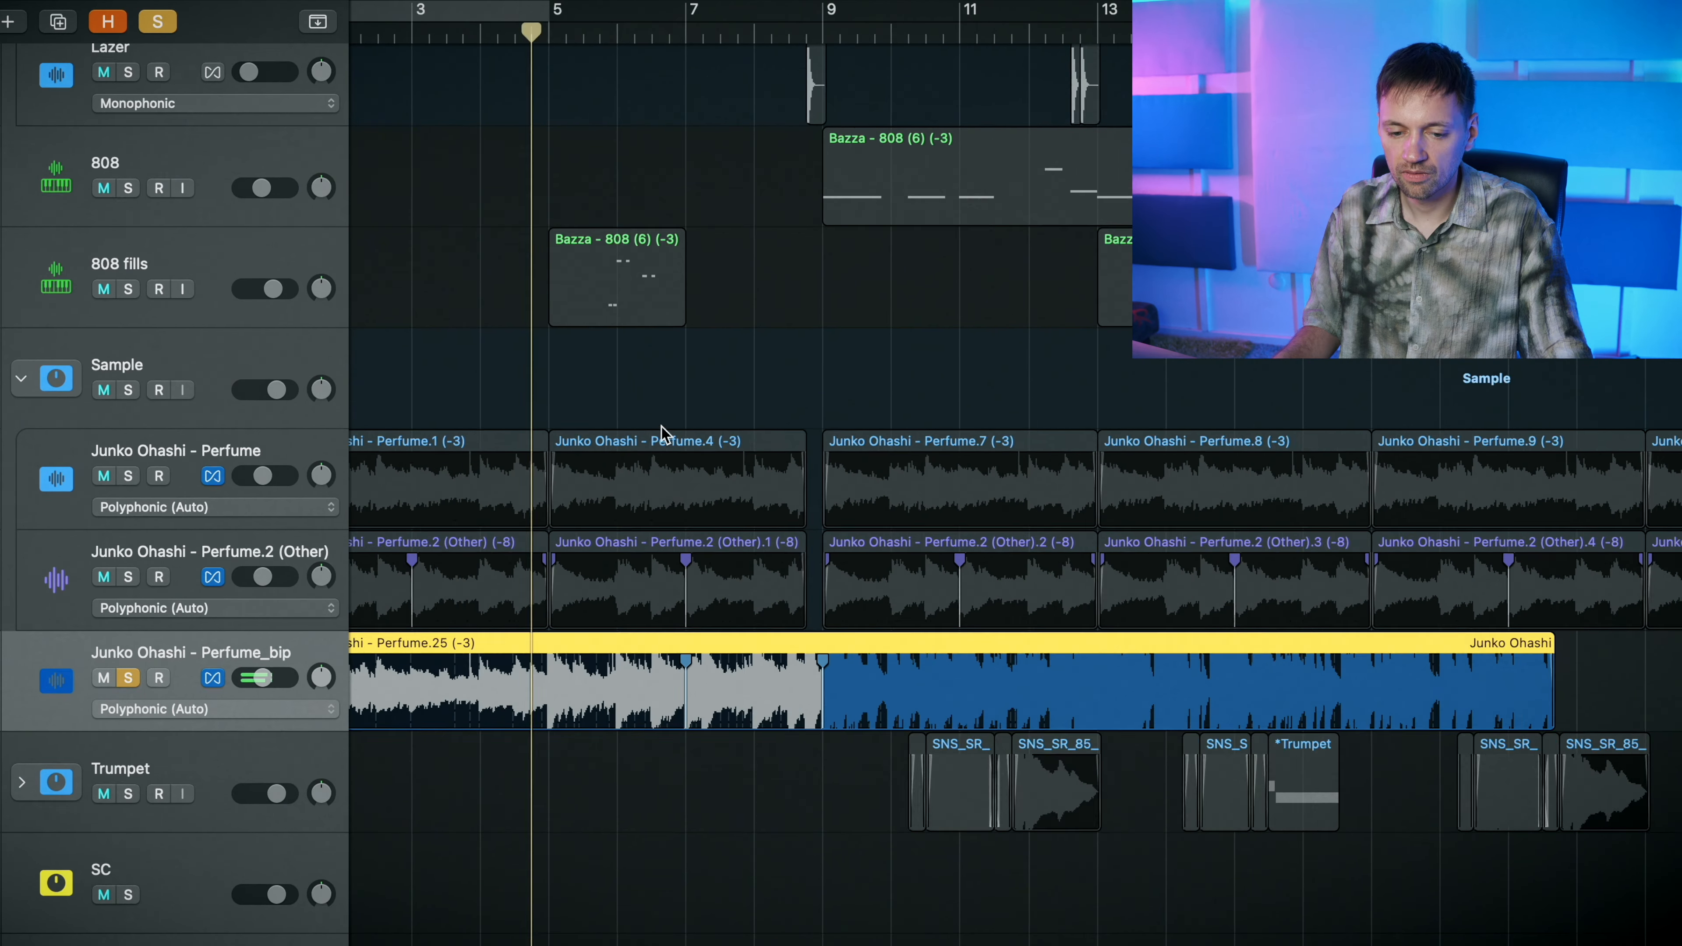
{"action": "scroll", "coordinate": [661, 427], "scroll_direction": "up", "scroll_amount": 4}
{"action": "left_click_drag", "start_coordinate": [500, 10], "coordinate": [901, 38]}
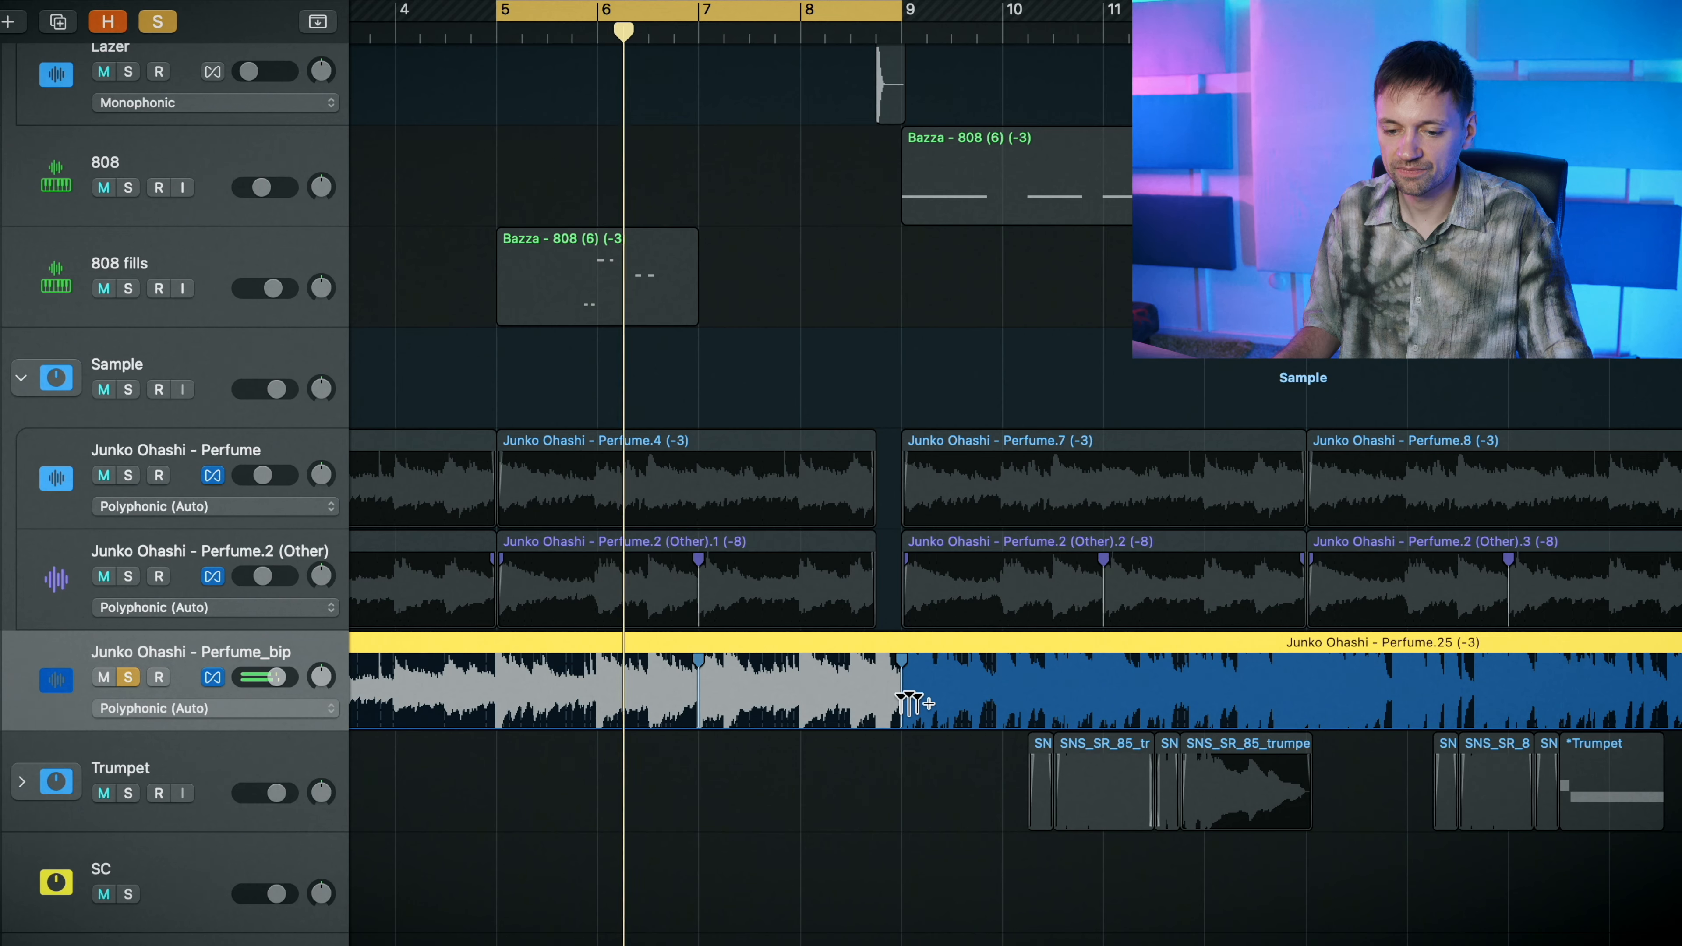
- Split the Perfume_bip track's region at bars 5 and 9, deleting the parts outside that range, and play the rest
{"action": "scroll", "coordinate": [761, 662], "scroll_direction": "left", "scroll_amount": 5}
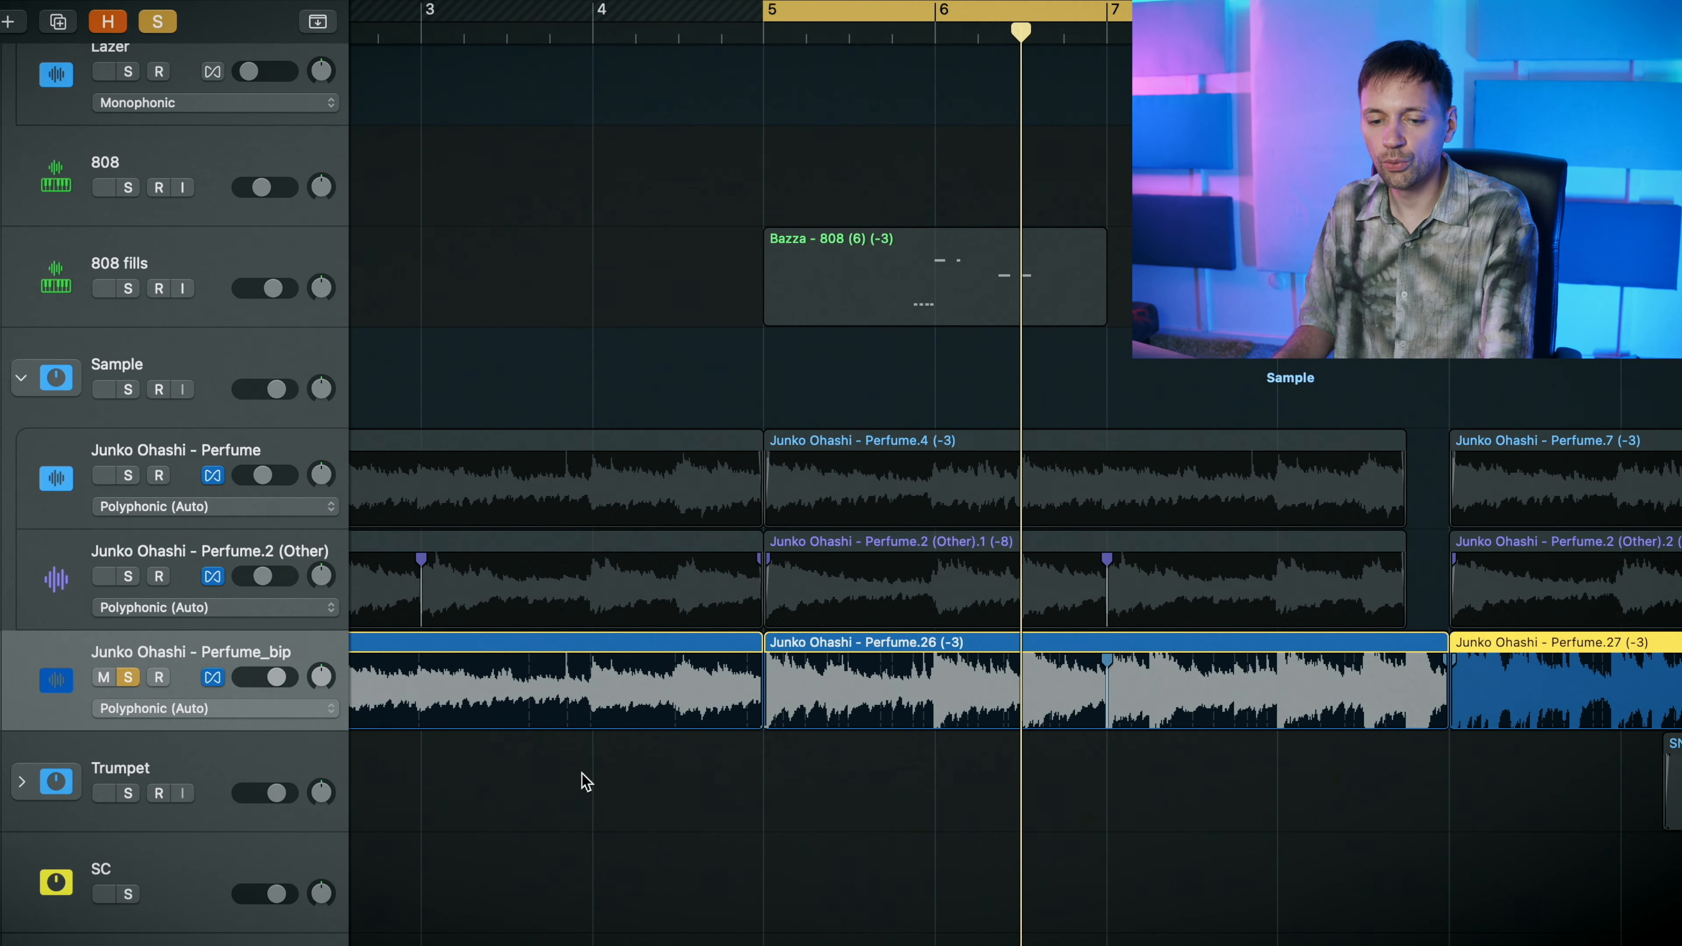
{"action": "key", "text": "Delete"}
{"action": "left_click", "coordinate": [572, 713]}
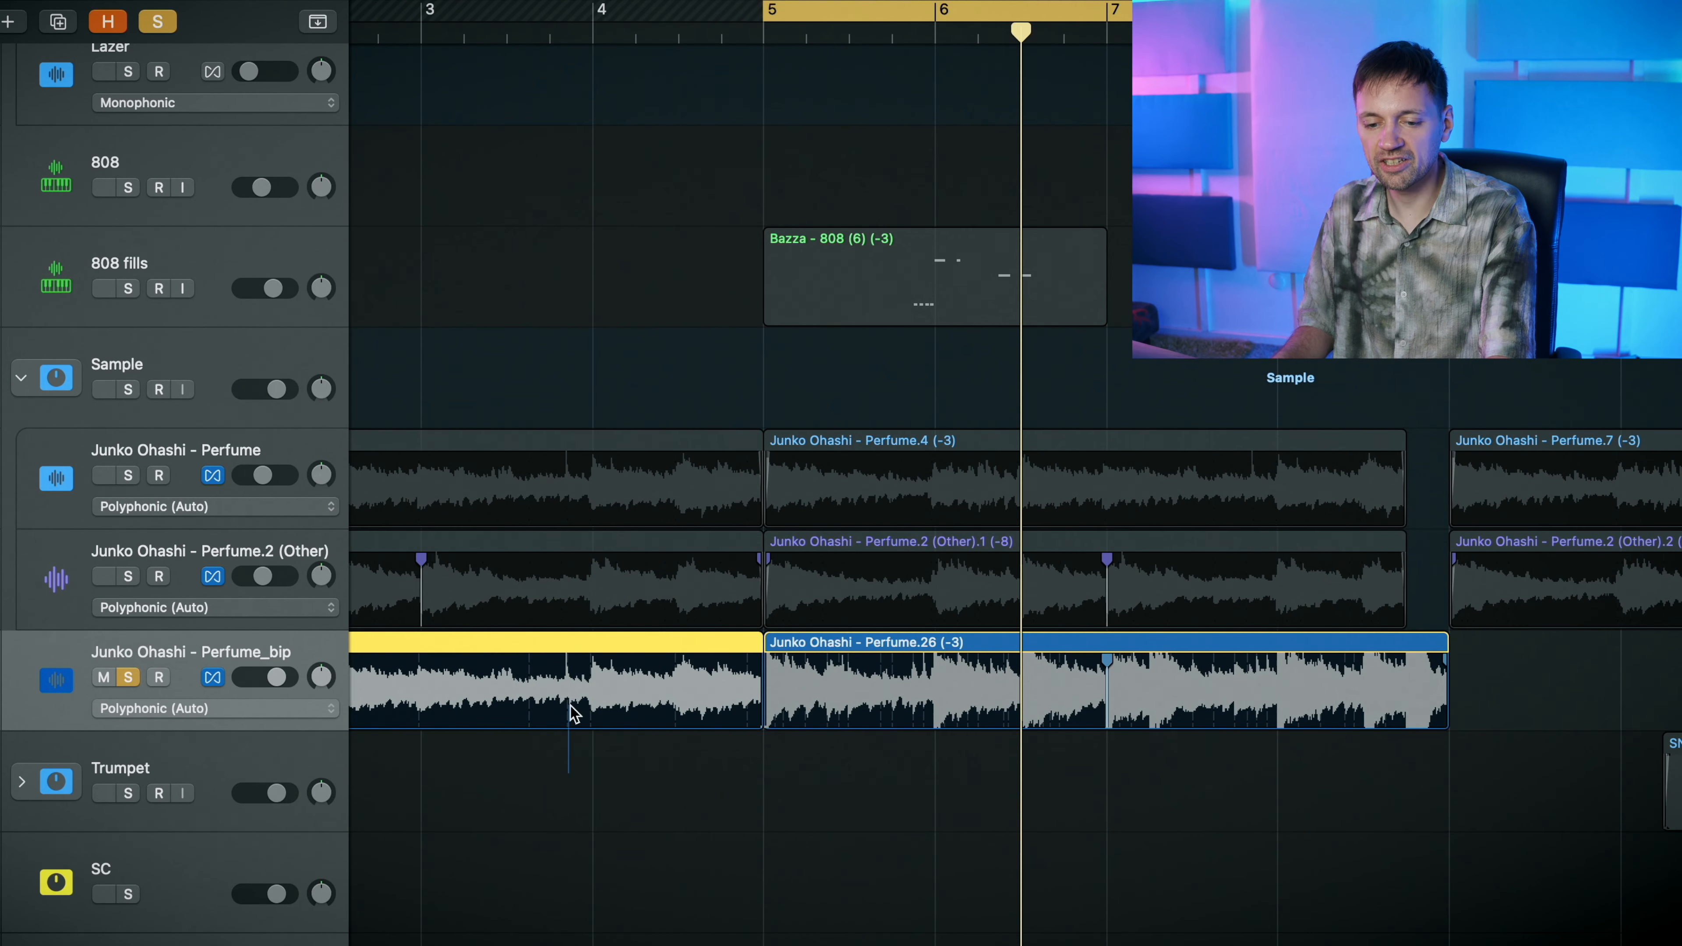
{"action": "key", "text": "Delete"}
{"action": "key", "text": "space"}
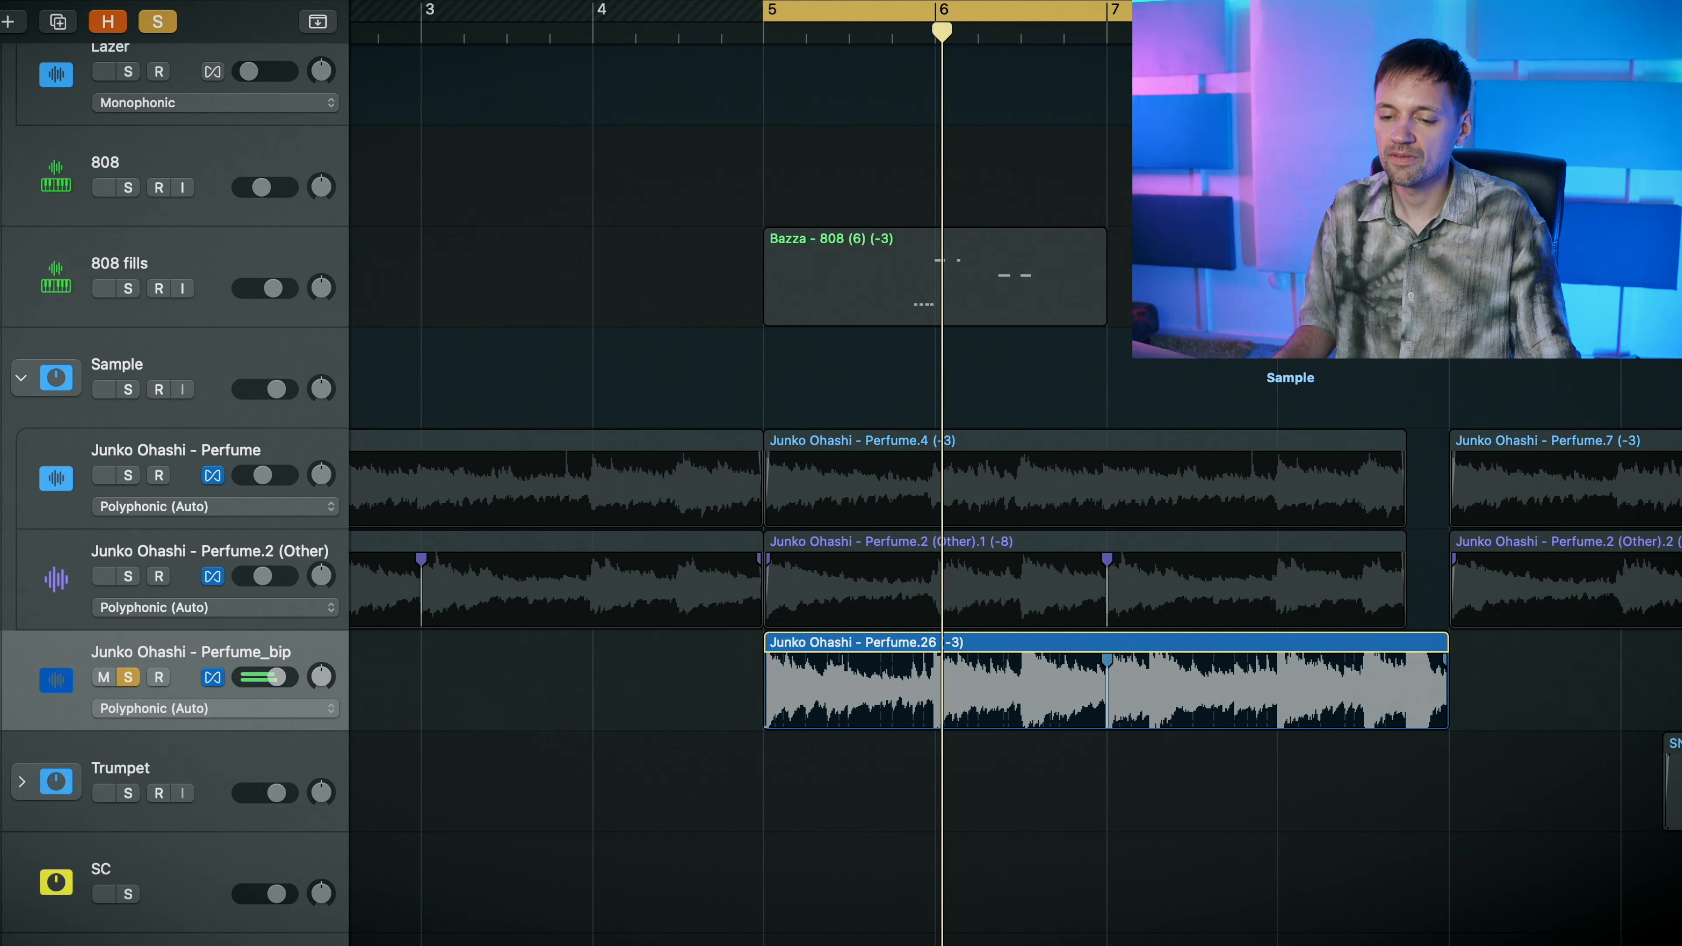
- Bounce the trimmed four-bar region in place to a new track and solo that track instead of the source
{"action": "left_click_drag", "start_coordinate": [1480, 726], "coordinate": [1308, 742]}
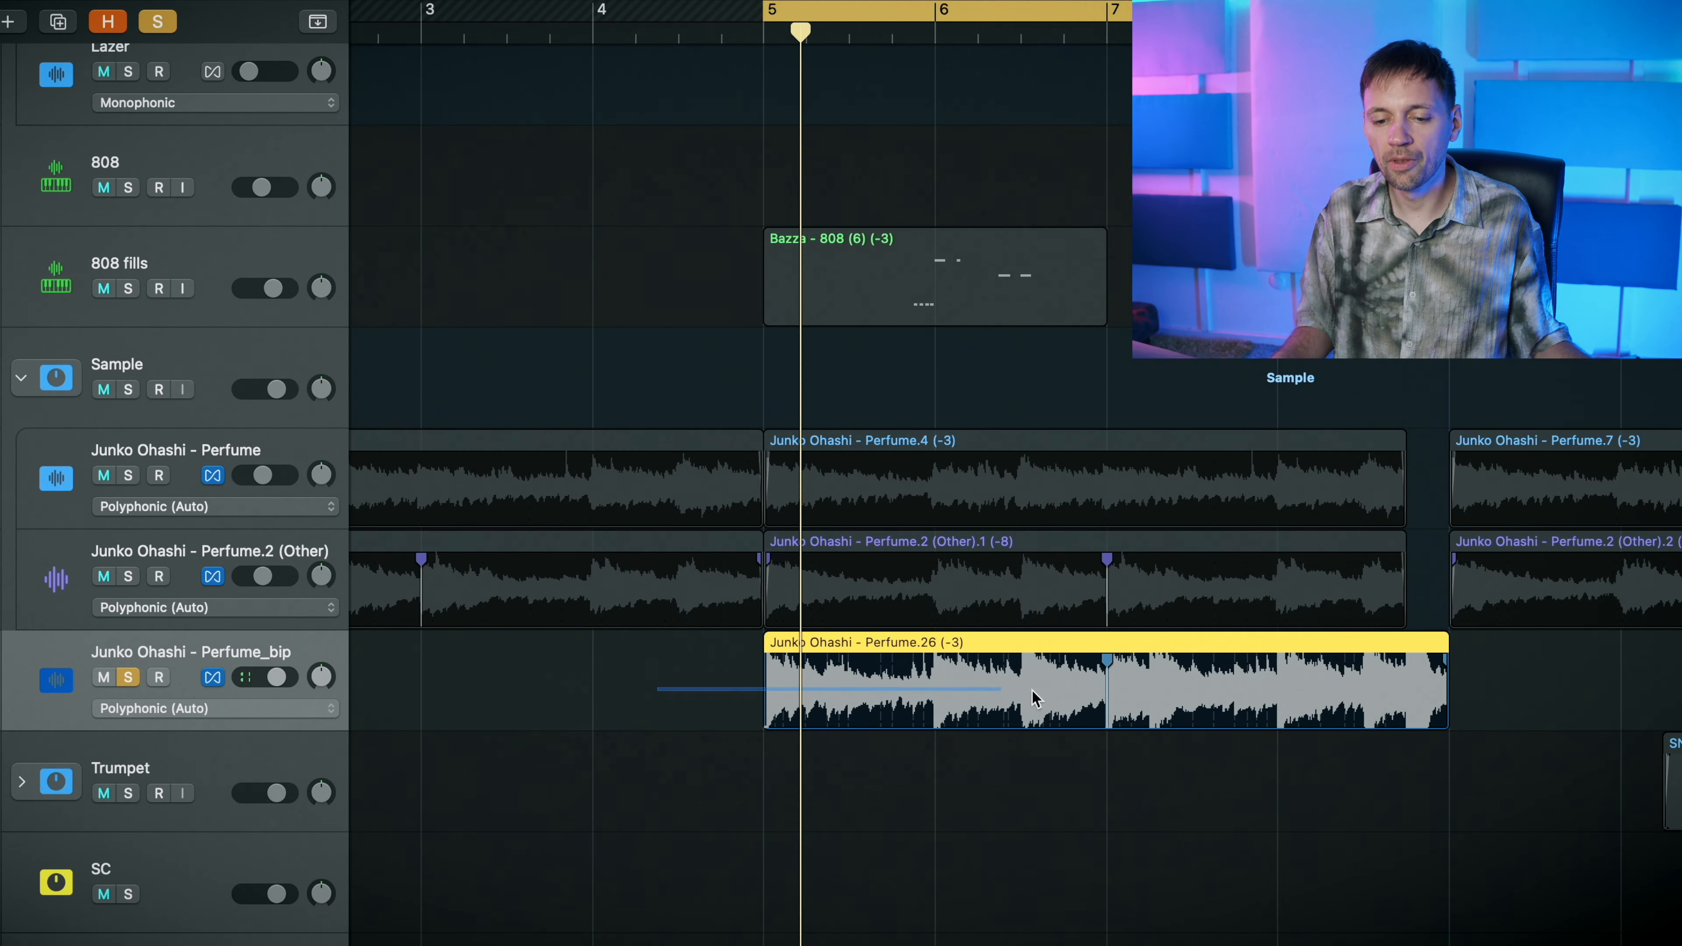
{"action": "key", "text": "ctrl+b"}
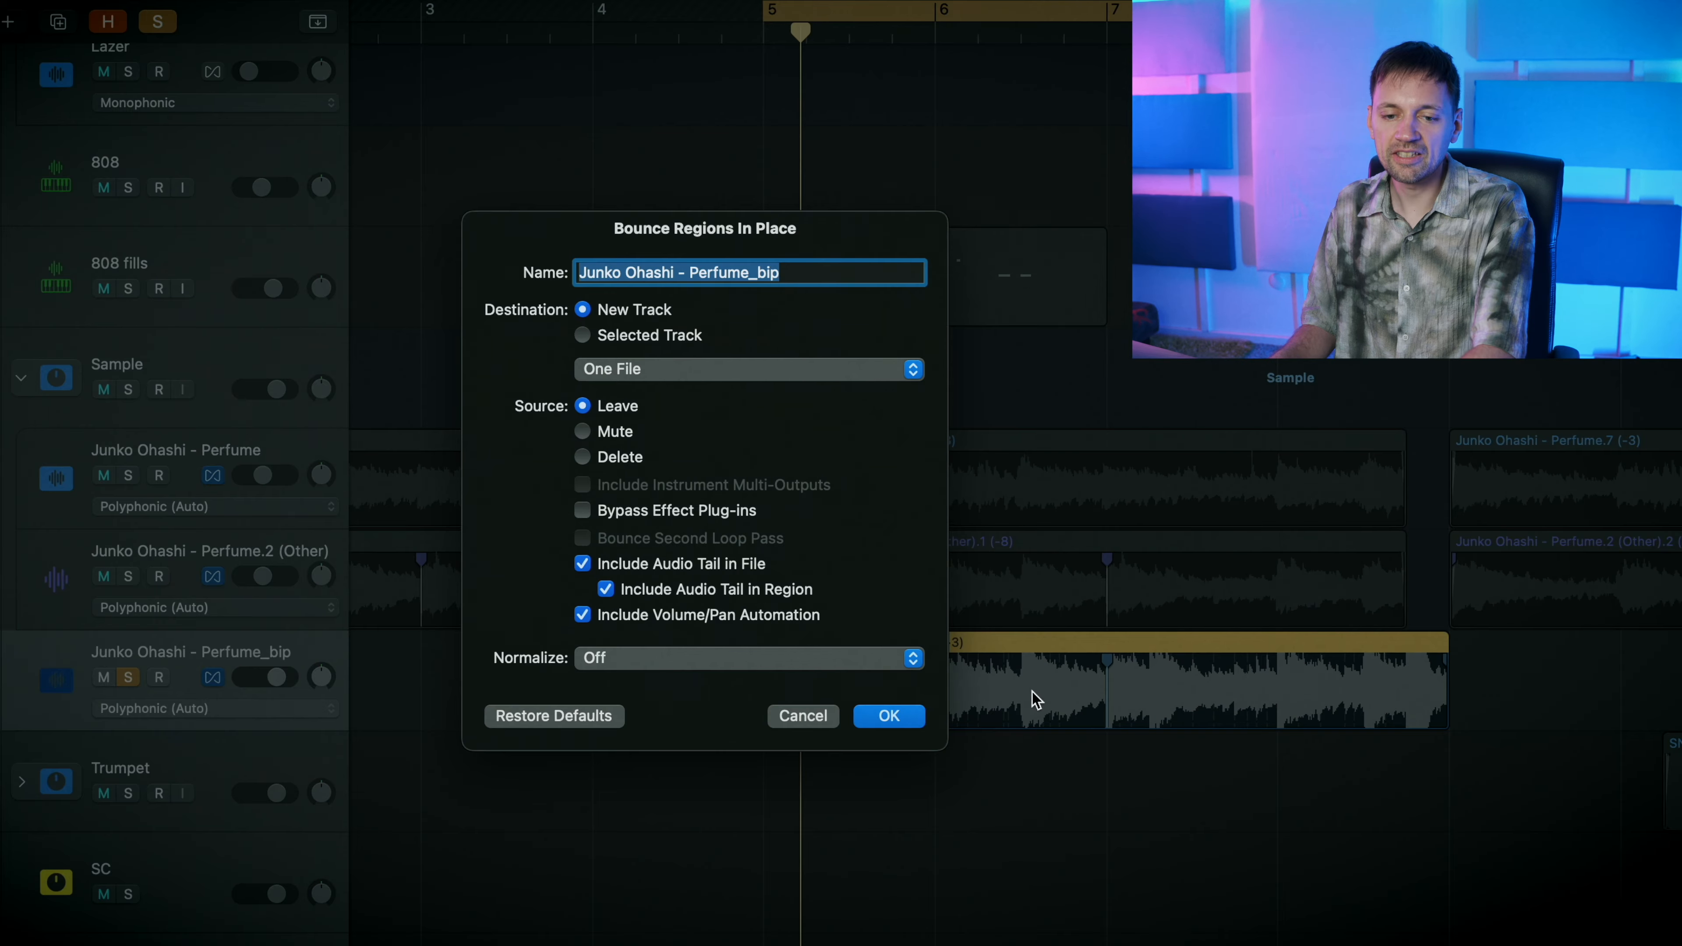
{"action": "key", "text": "Return"}
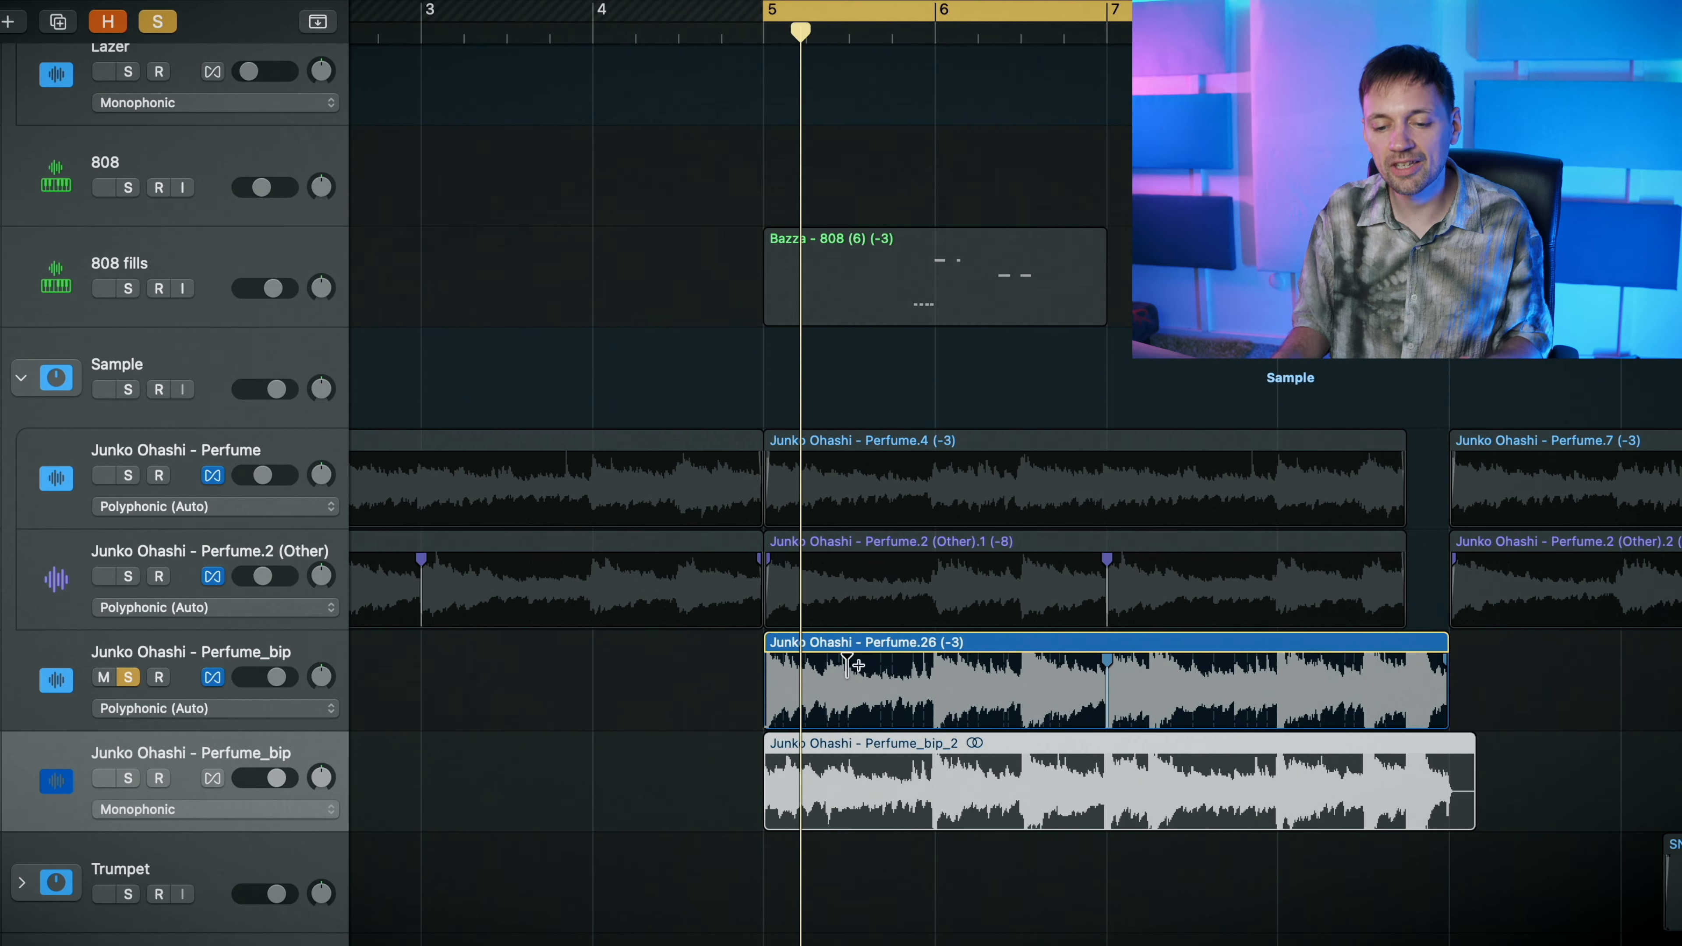
{"action": "left_click", "coordinate": [128, 677]}
{"action": "left_click", "coordinate": [128, 777]}
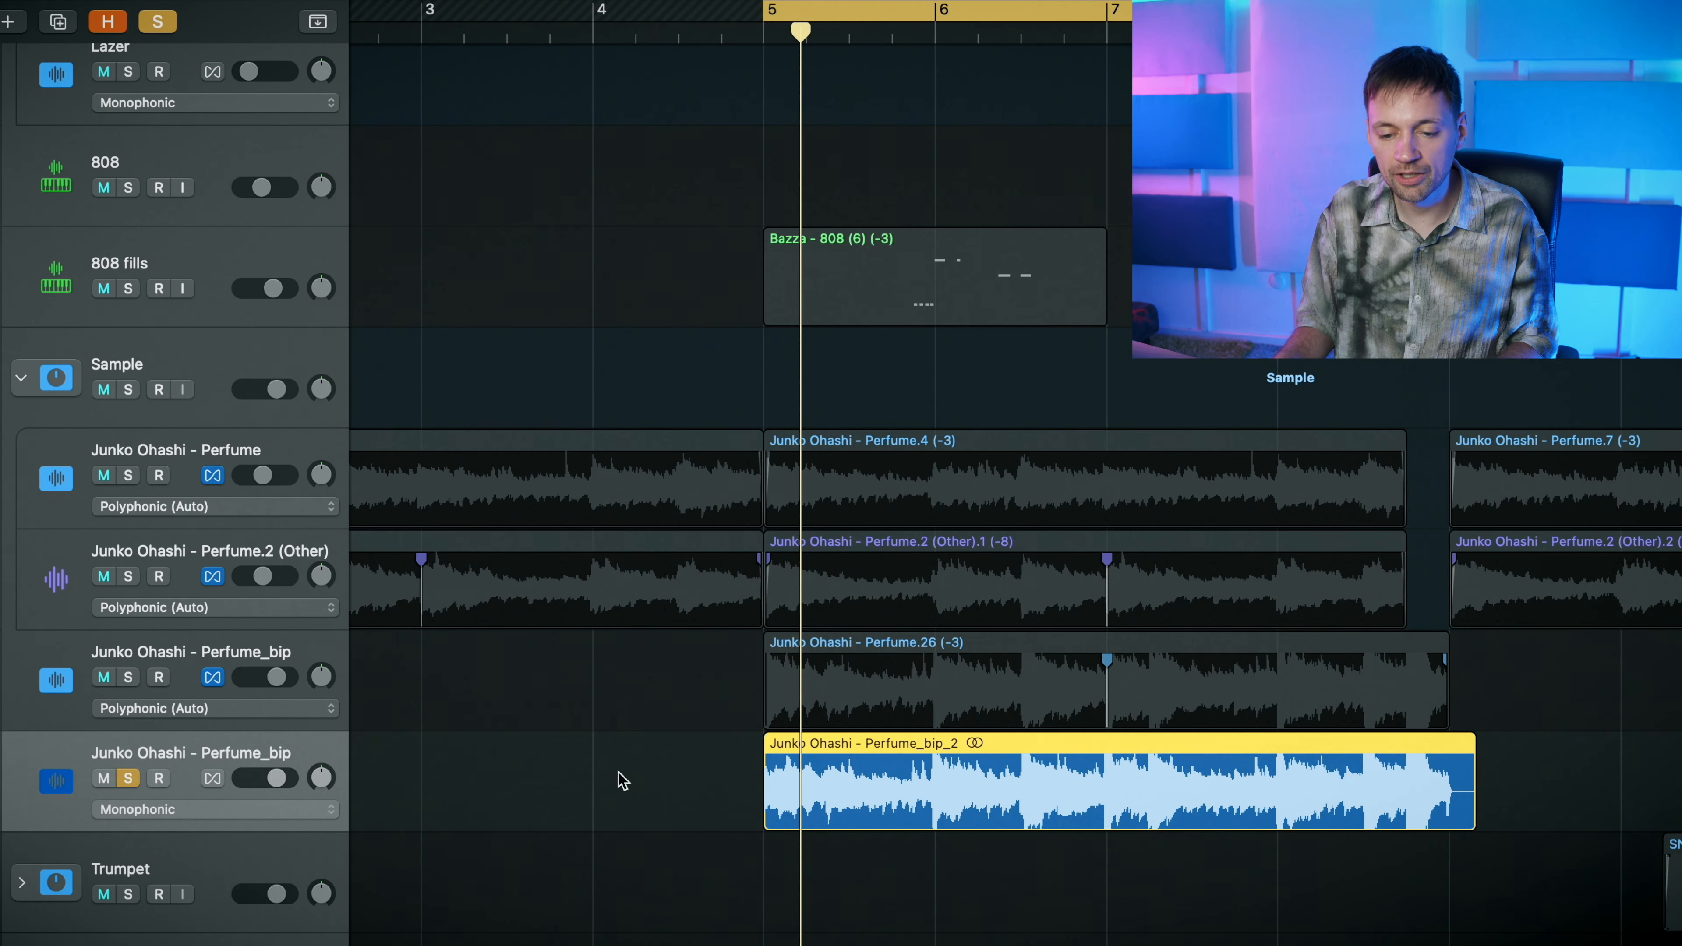
- Split the bounced Perfume_bip_2 region with Stem Splitter into only Piano and Other stems
{"action": "right_click", "coordinate": [902, 798]}
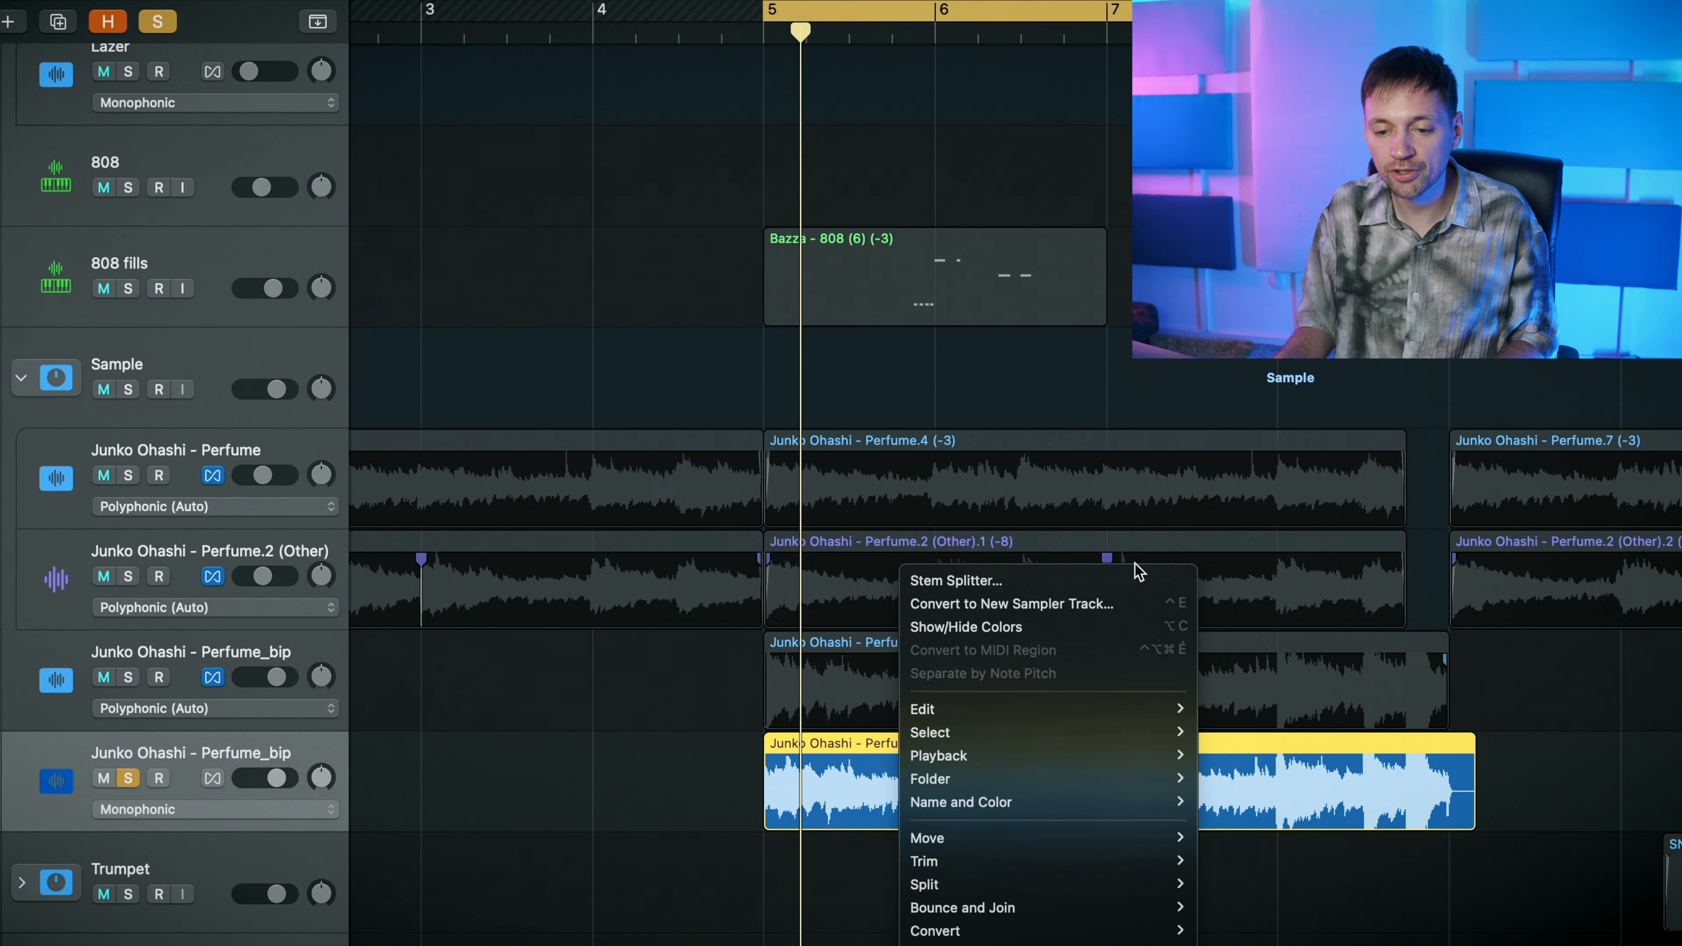
{"action": "right_click", "coordinate": [827, 804]}
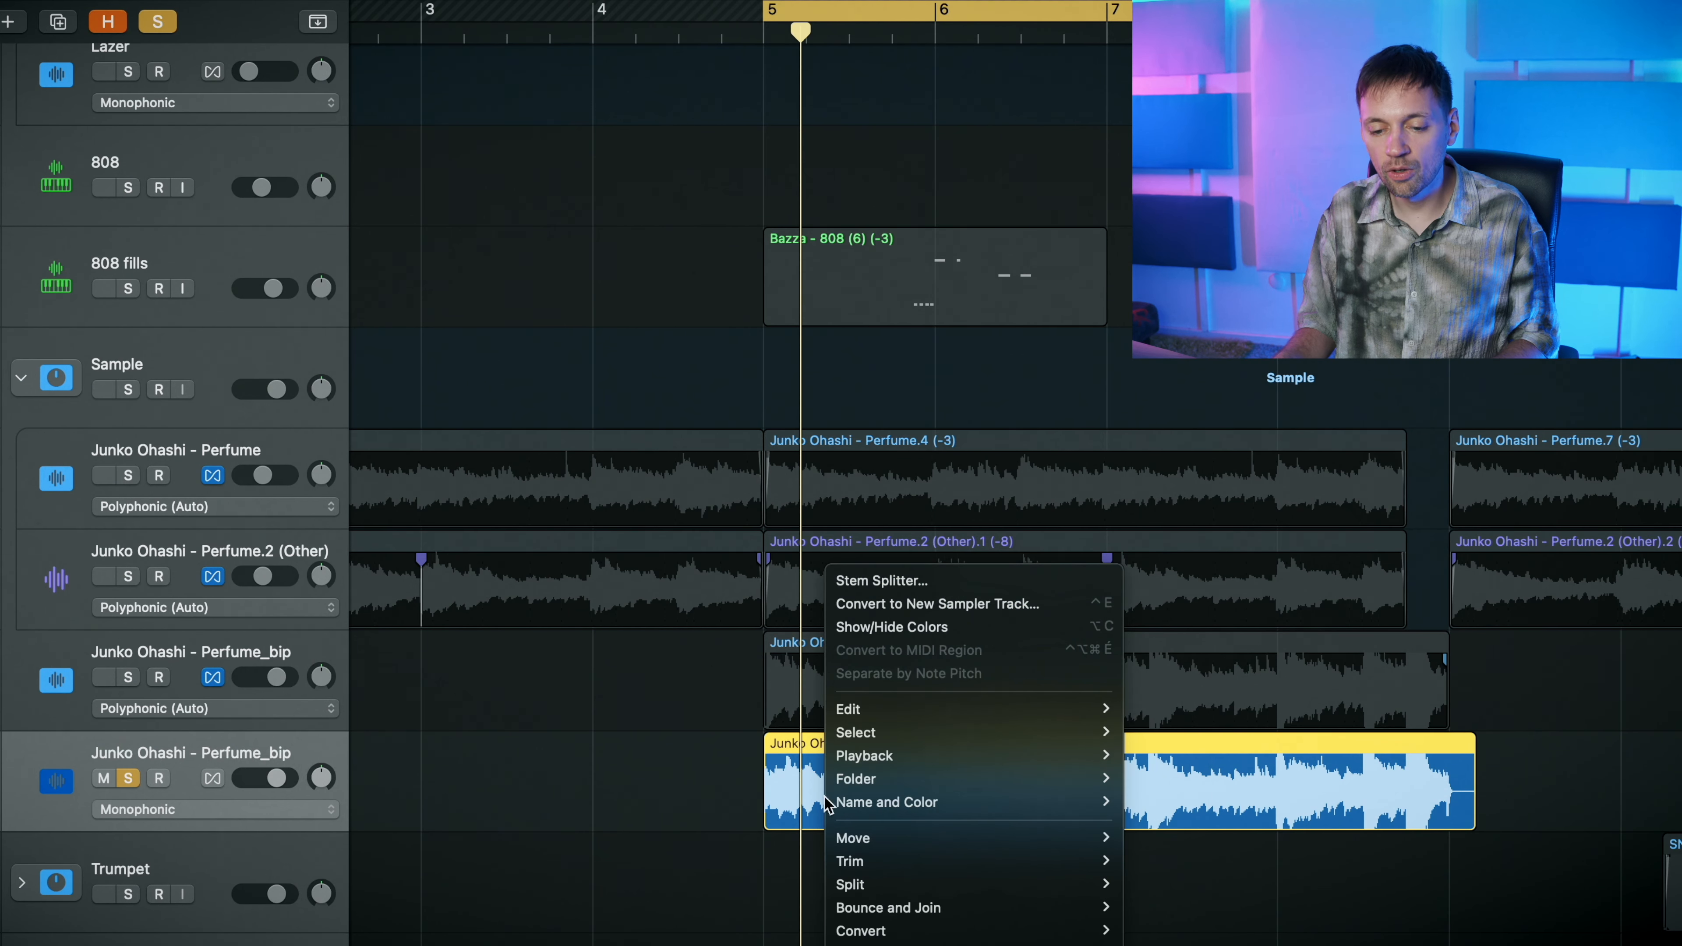
{"action": "left_click", "coordinate": [870, 586]}
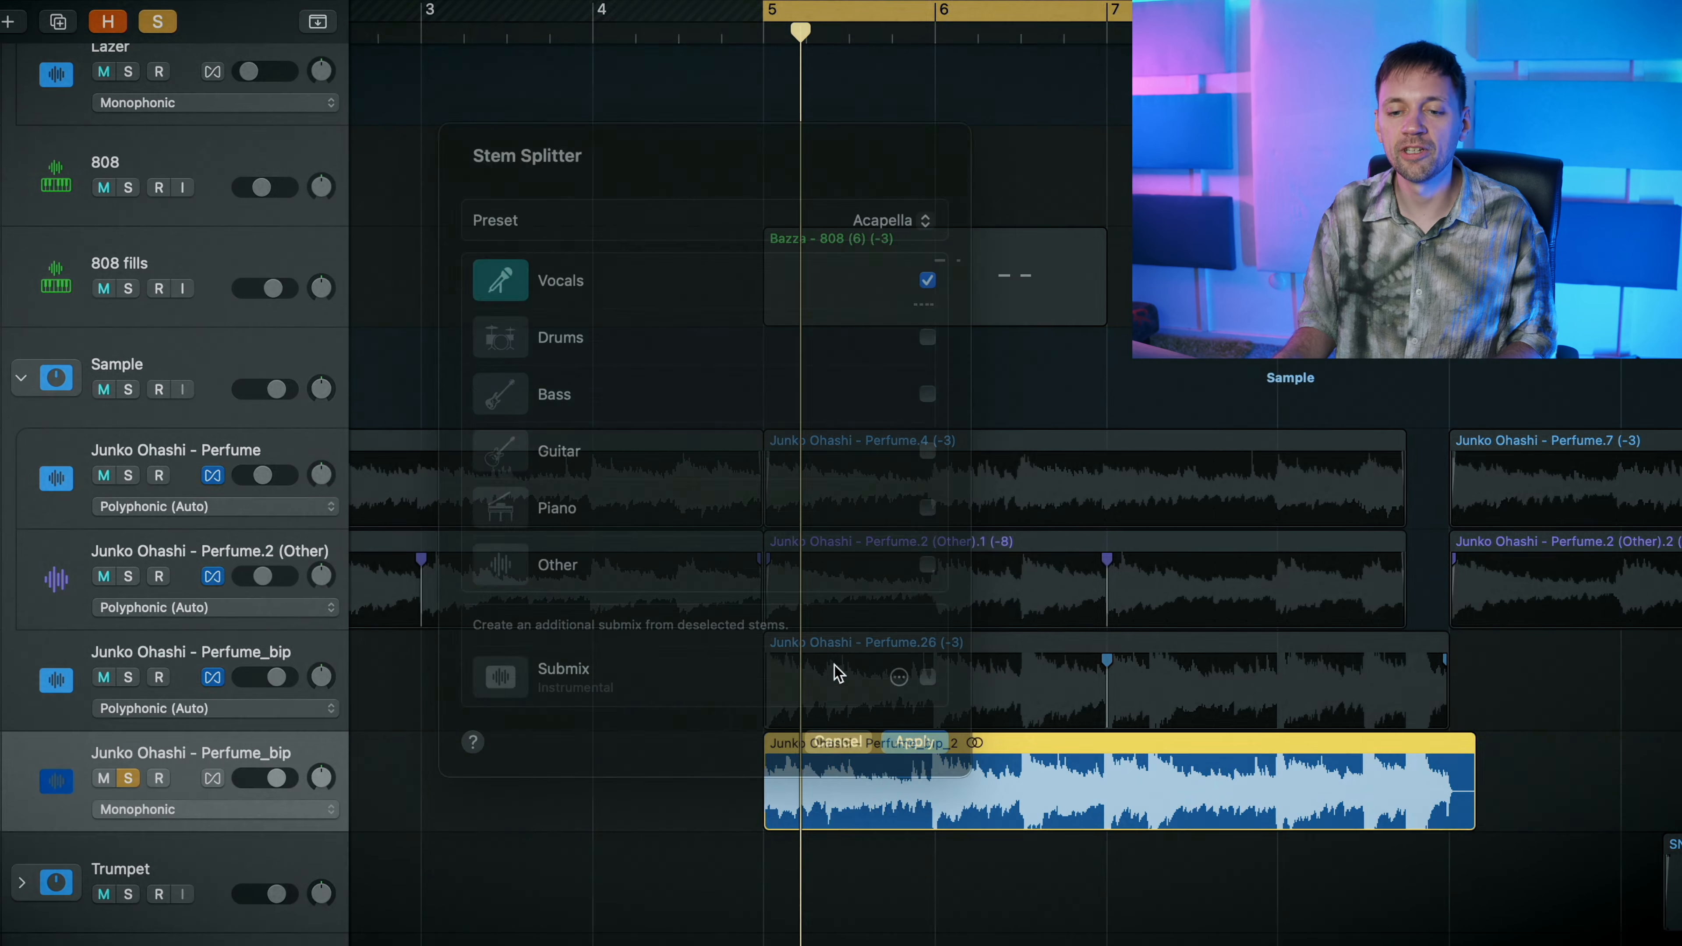
{"action": "left_click", "coordinate": [927, 313]}
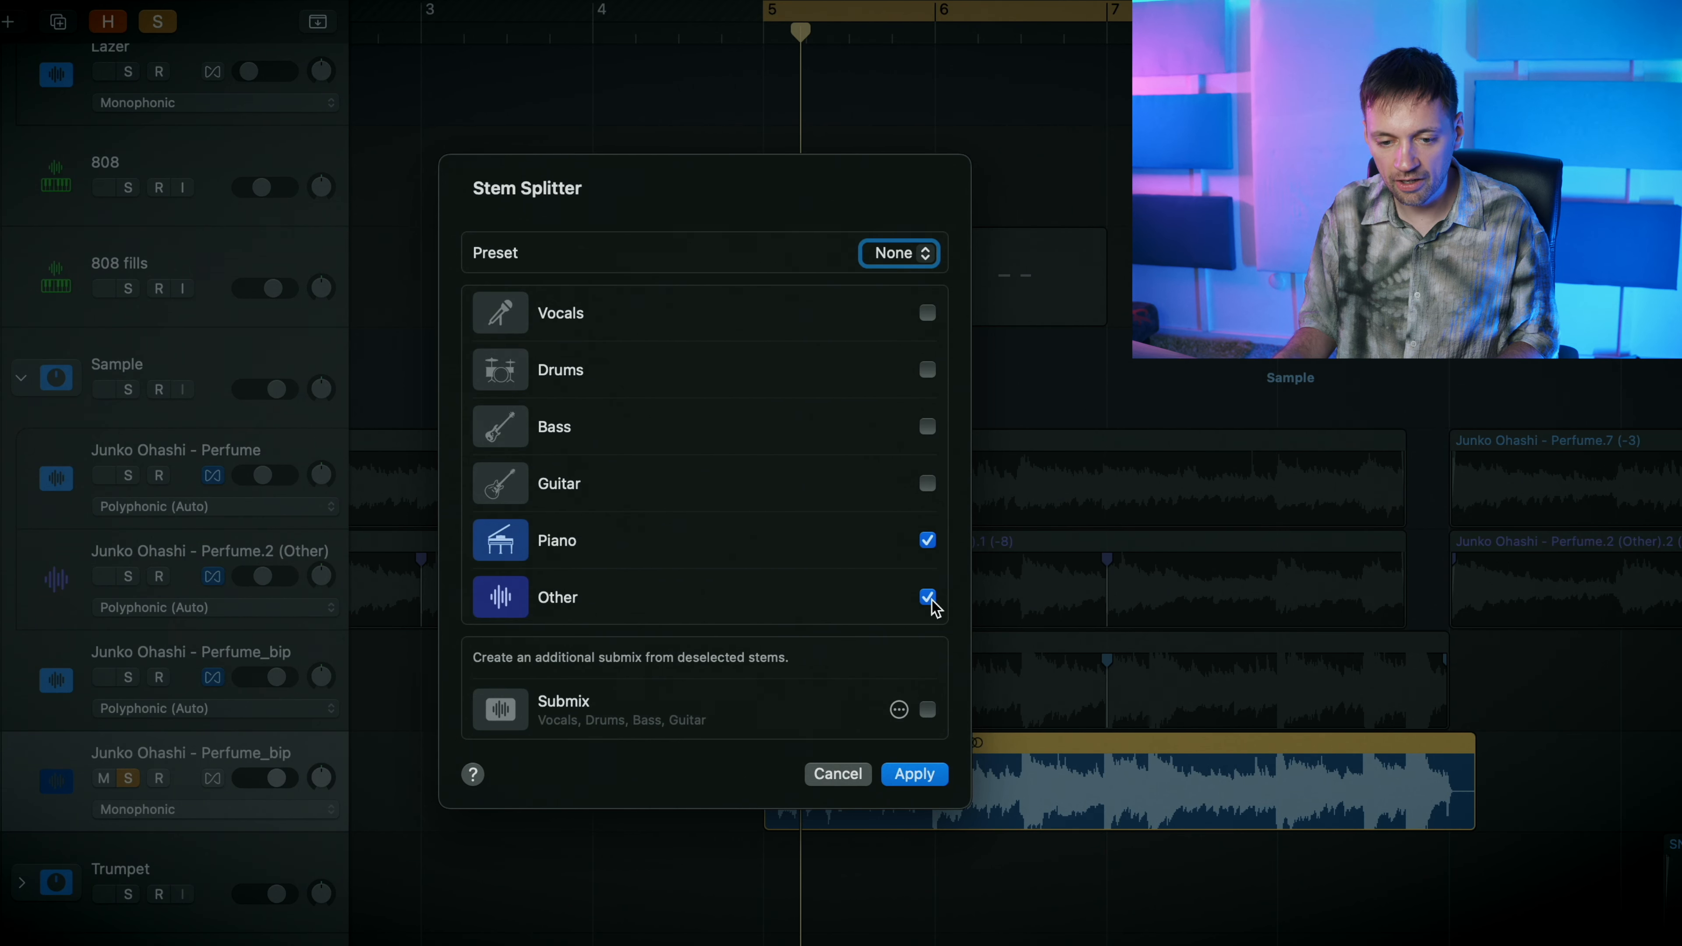
{"action": "left_click", "coordinate": [934, 780]}
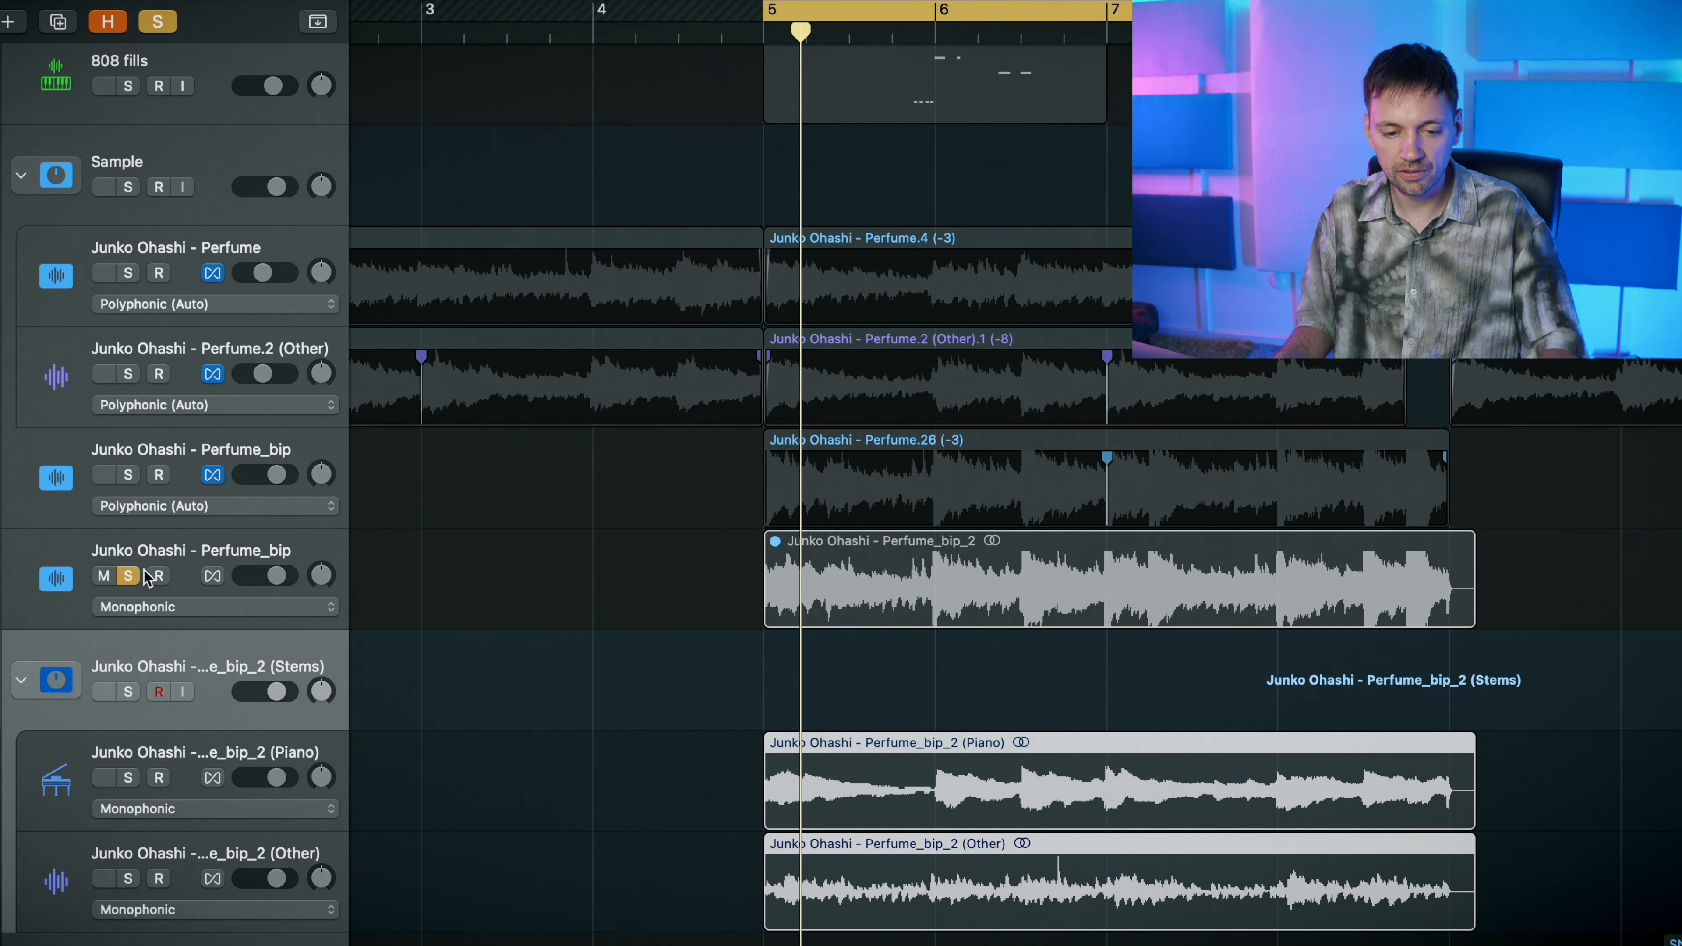
- Unsolo the bounced track, play the soloed Piano and Other stems together, and turn off the Piano stem's solo
{"action": "left_click", "coordinate": [135, 577]}
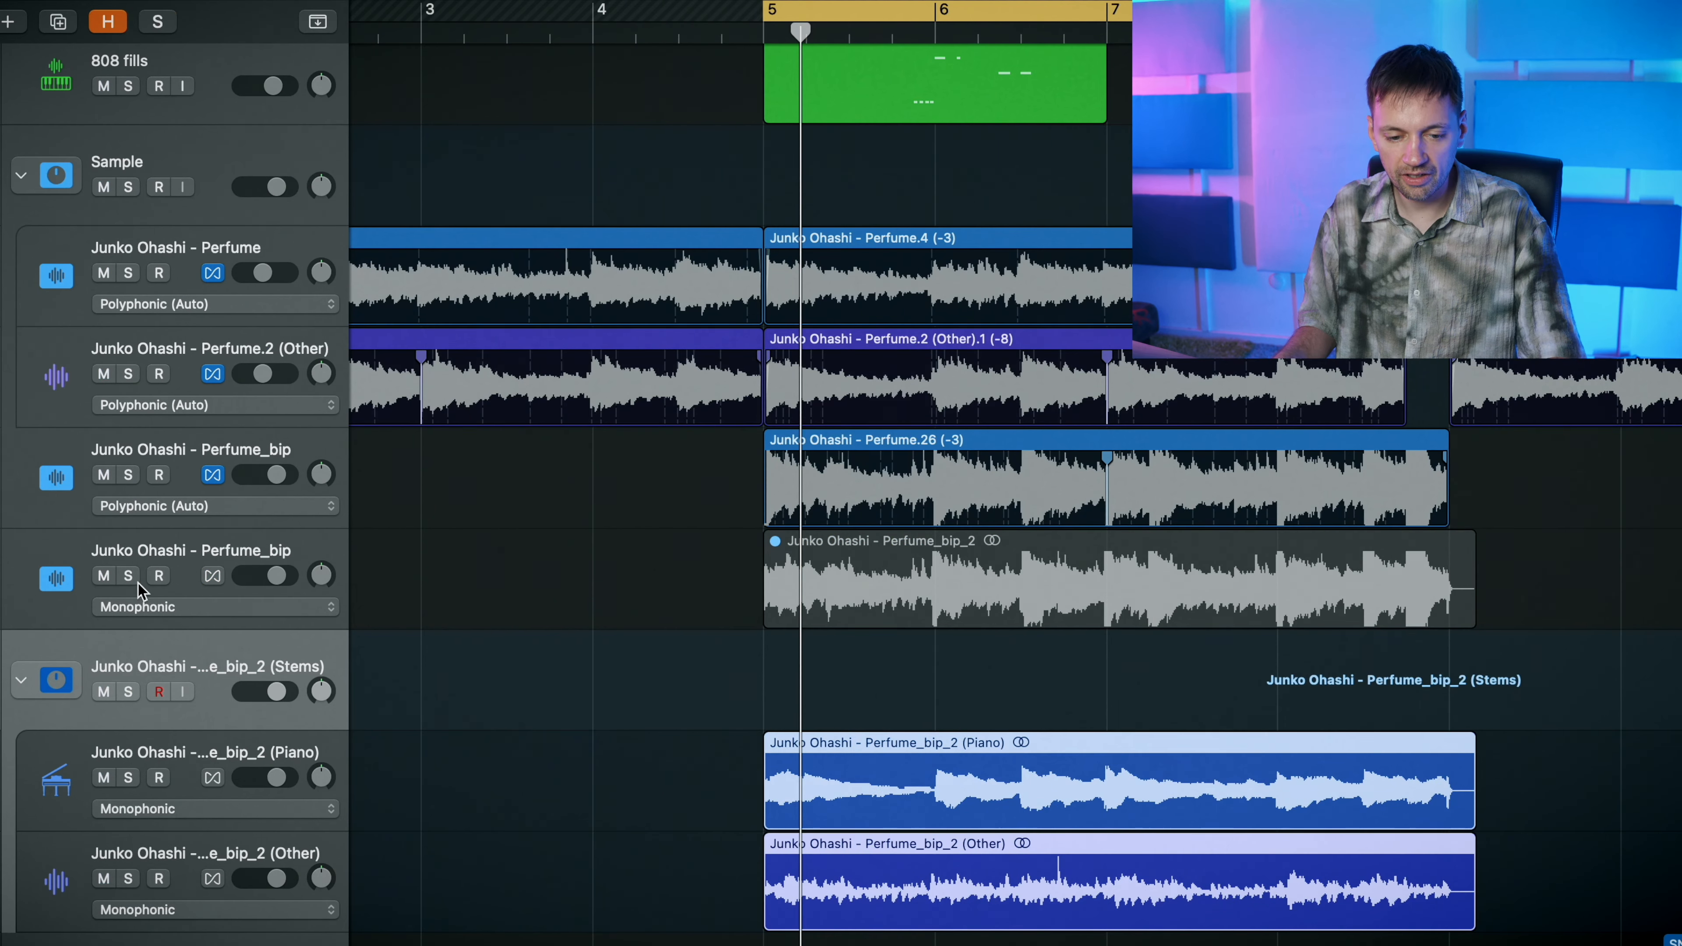
{"action": "left_click_drag", "start_coordinate": [130, 776], "coordinate": [129, 874]}
{"action": "key", "text": "space"}
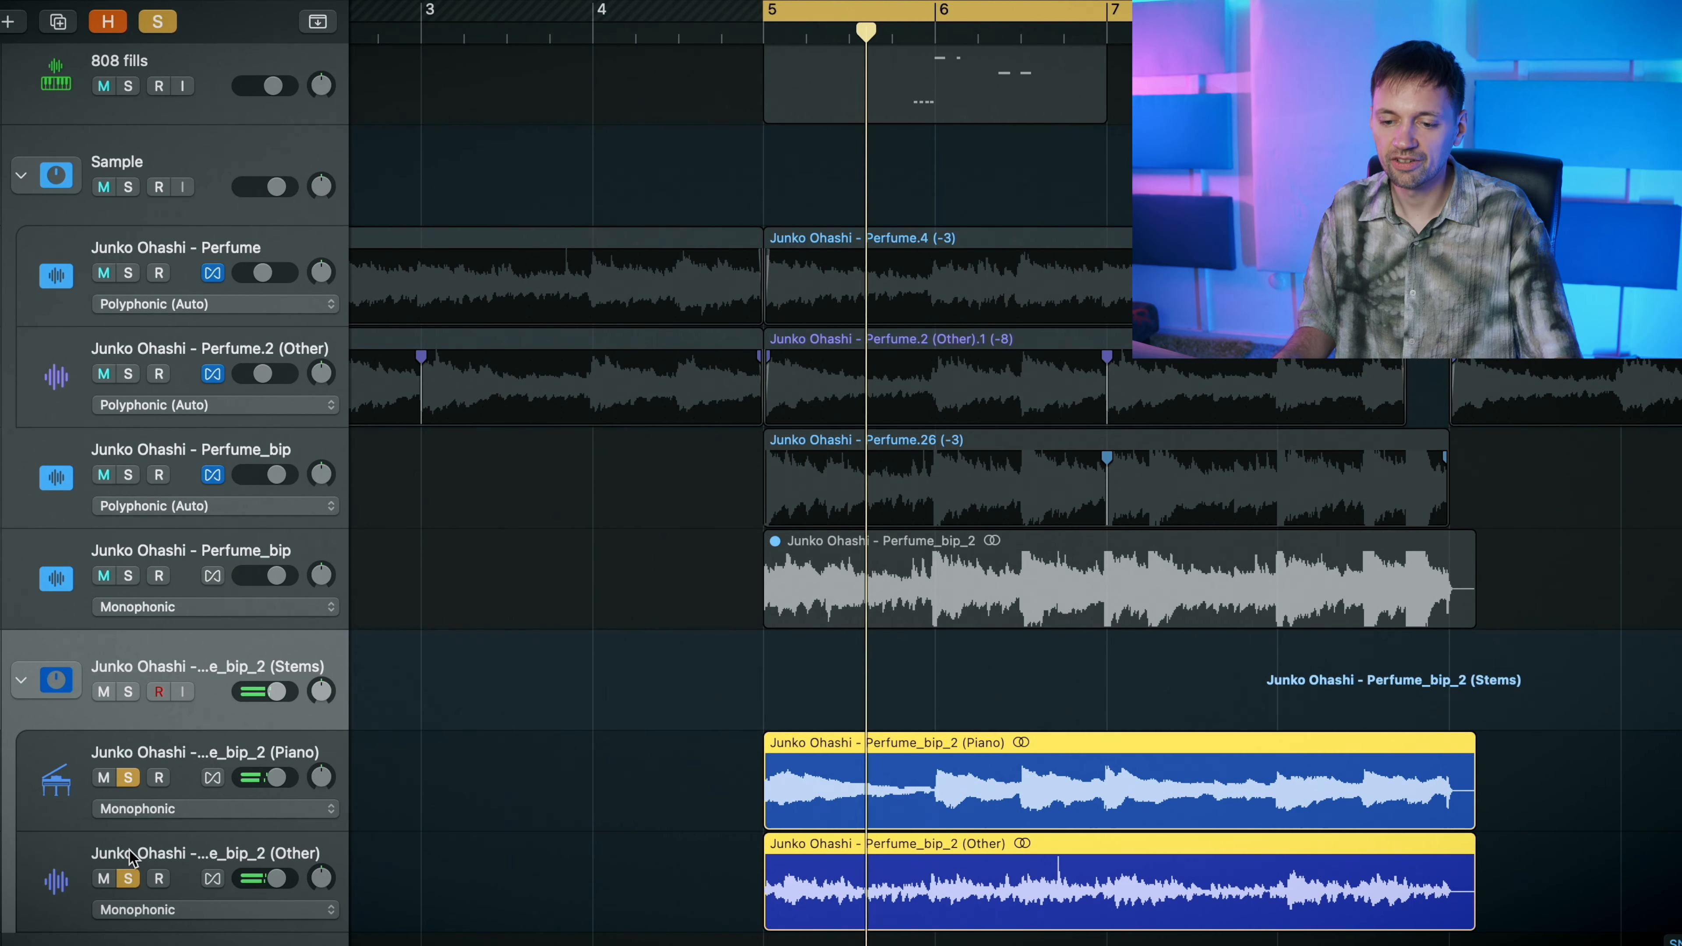
{"action": "scroll", "coordinate": [484, 938], "scroll_direction": "down", "scroll_amount": 3}
{"action": "scroll", "coordinate": [484, 939], "scroll_direction": "down", "scroll_amount": 2}
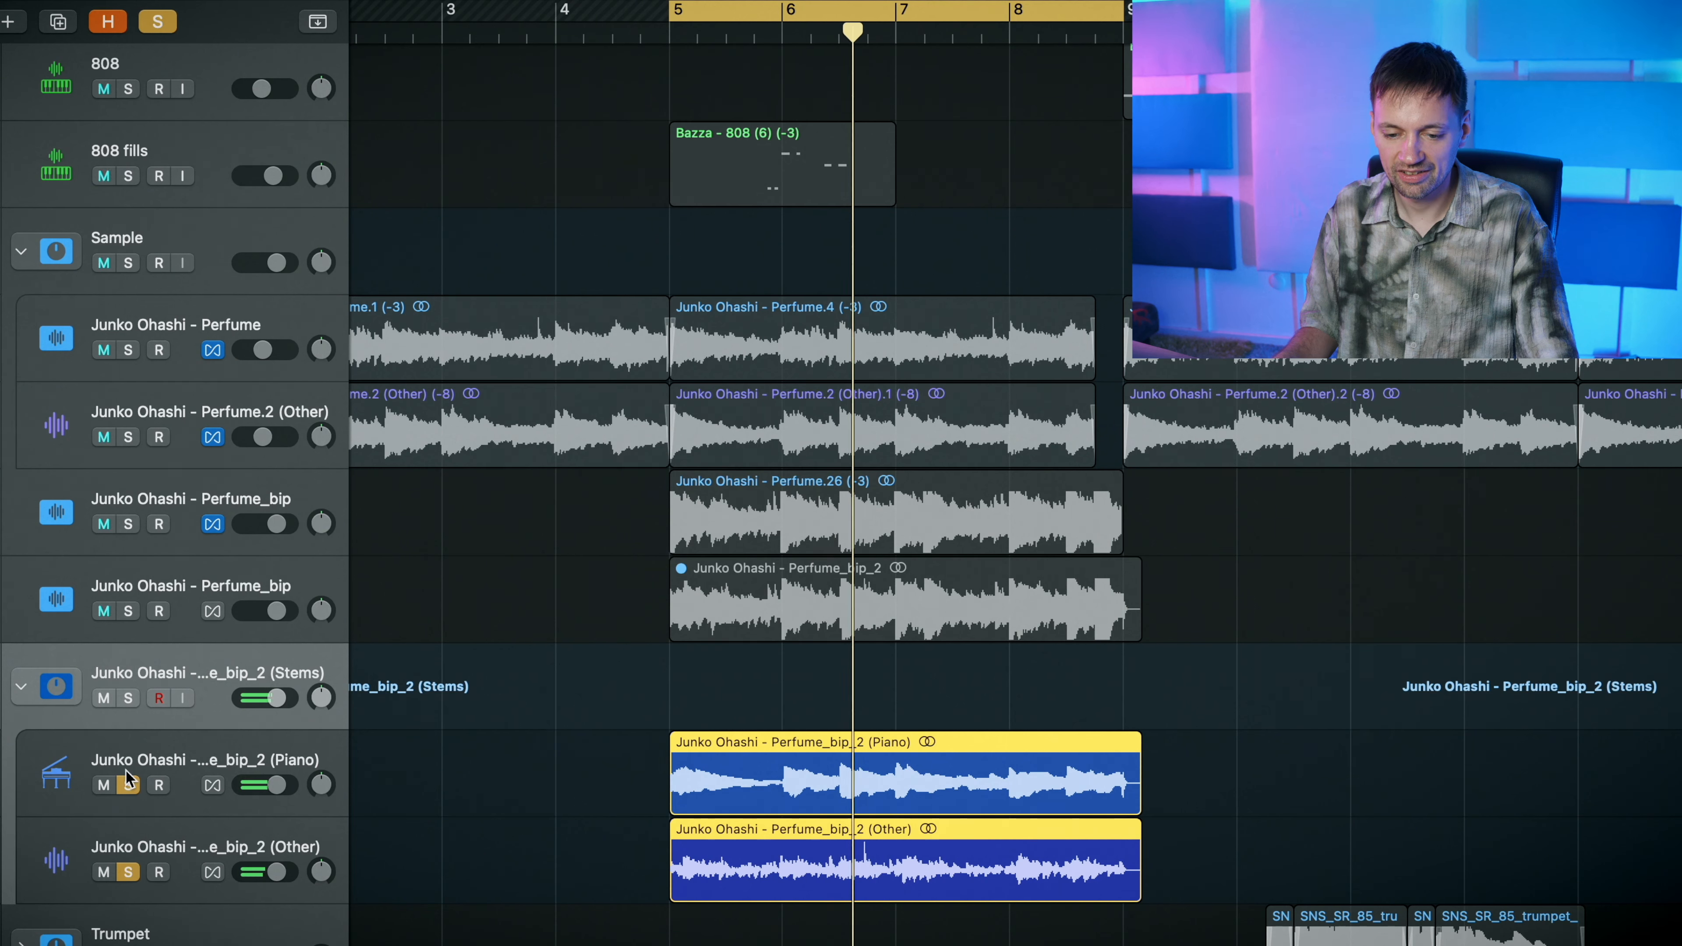
{"action": "left_click", "coordinate": [128, 784]}
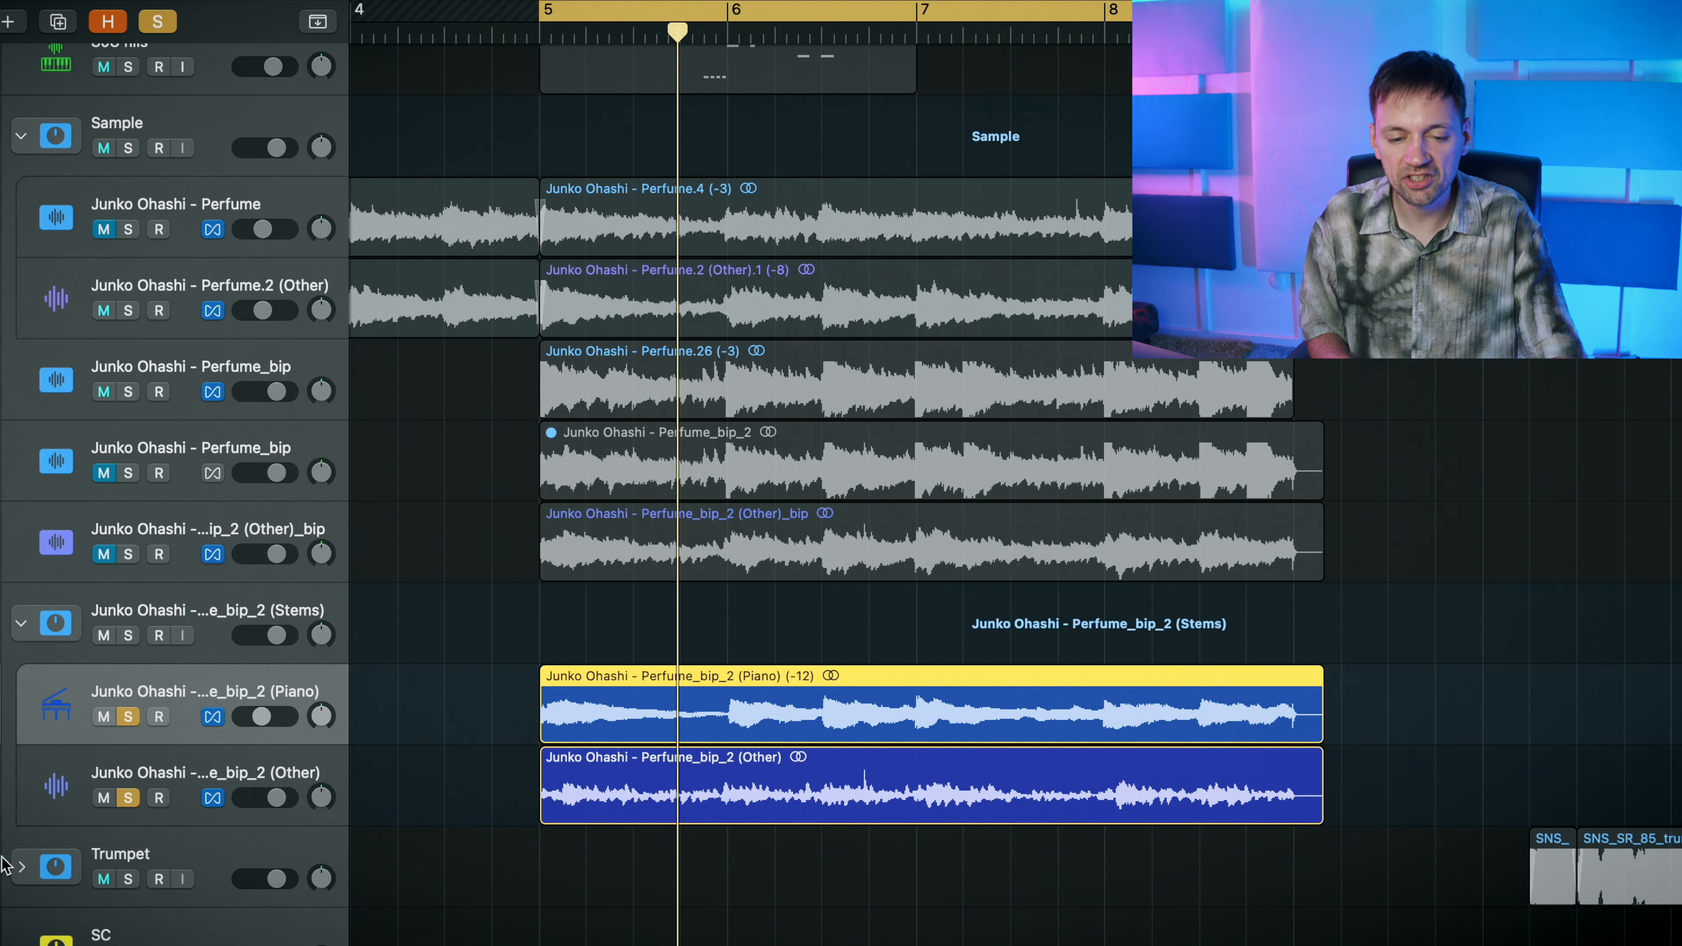
- Audition the Piano stem alone, the Other stem alone, and both stems together
{"action": "left_click", "coordinate": [127, 800]}
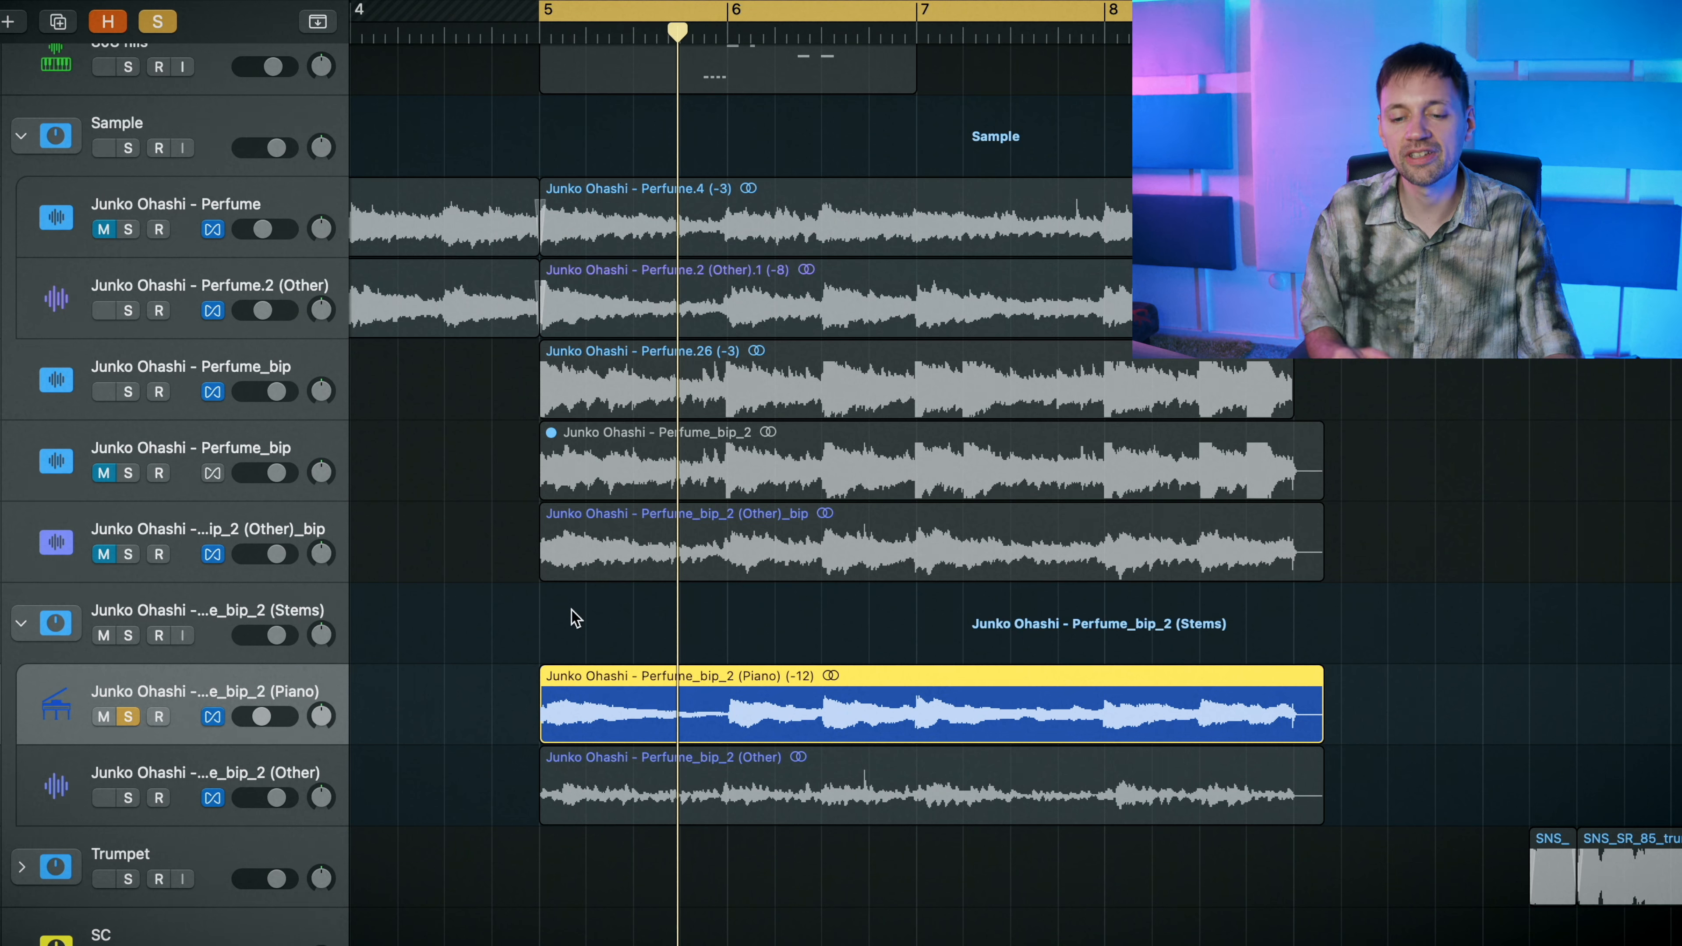
{"action": "key", "text": "space"}
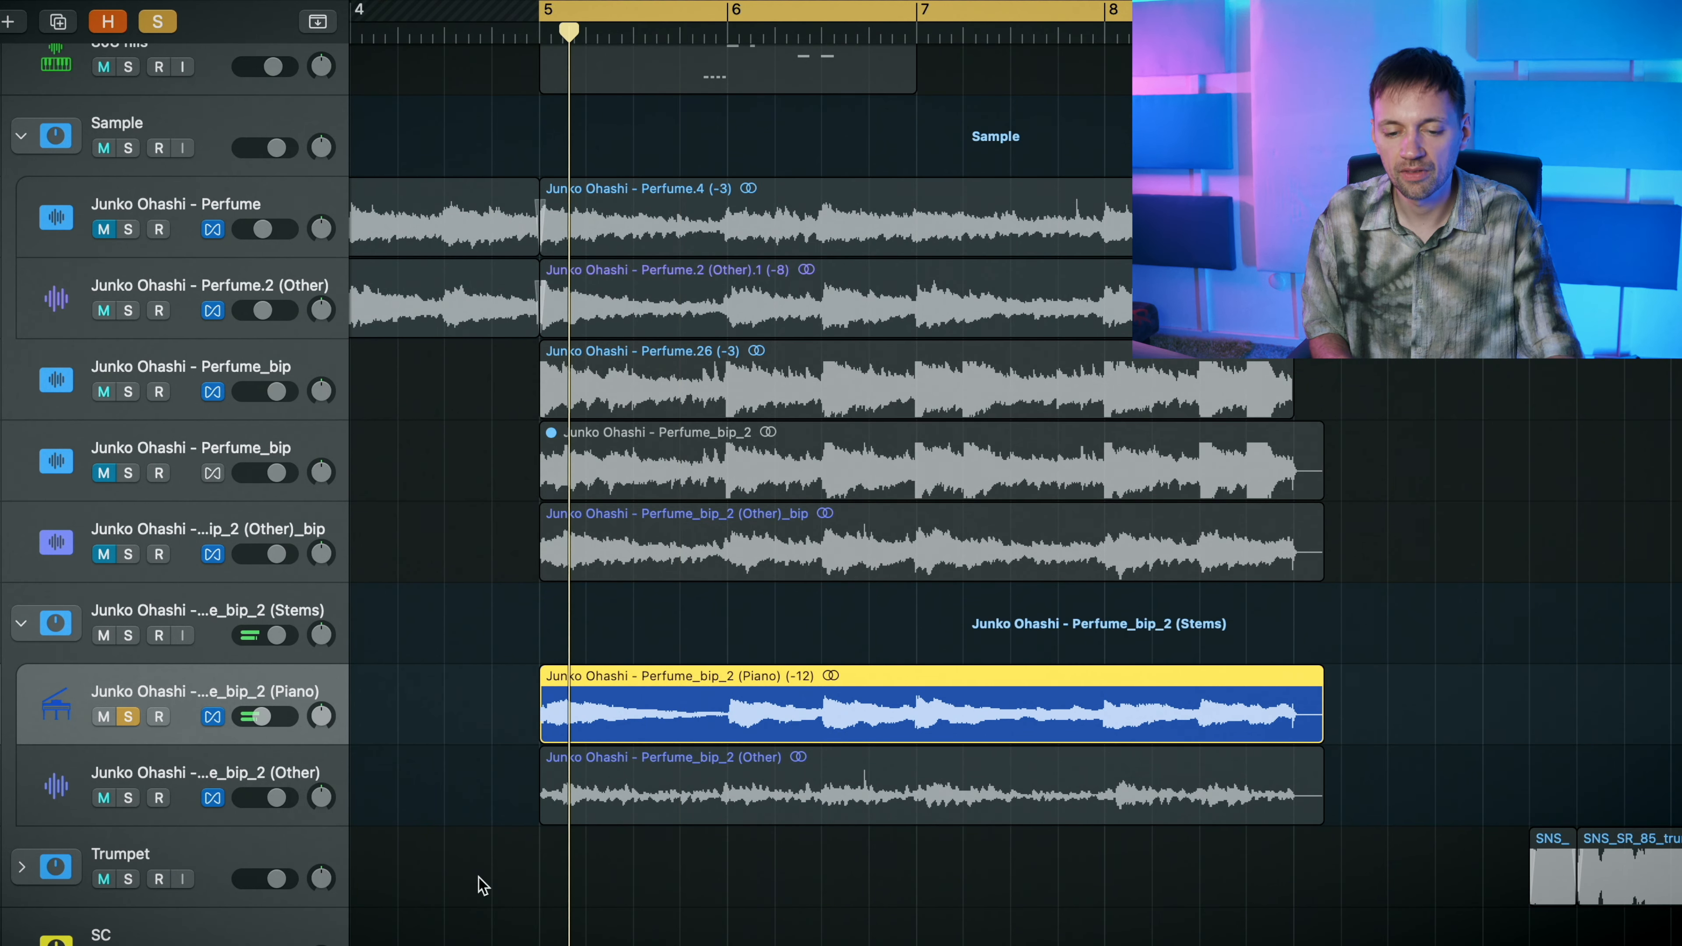
{"action": "left_click", "coordinate": [128, 798]}
{"action": "left_click", "coordinate": [128, 716]}
{"action": "left_click", "coordinate": [76, 770]}
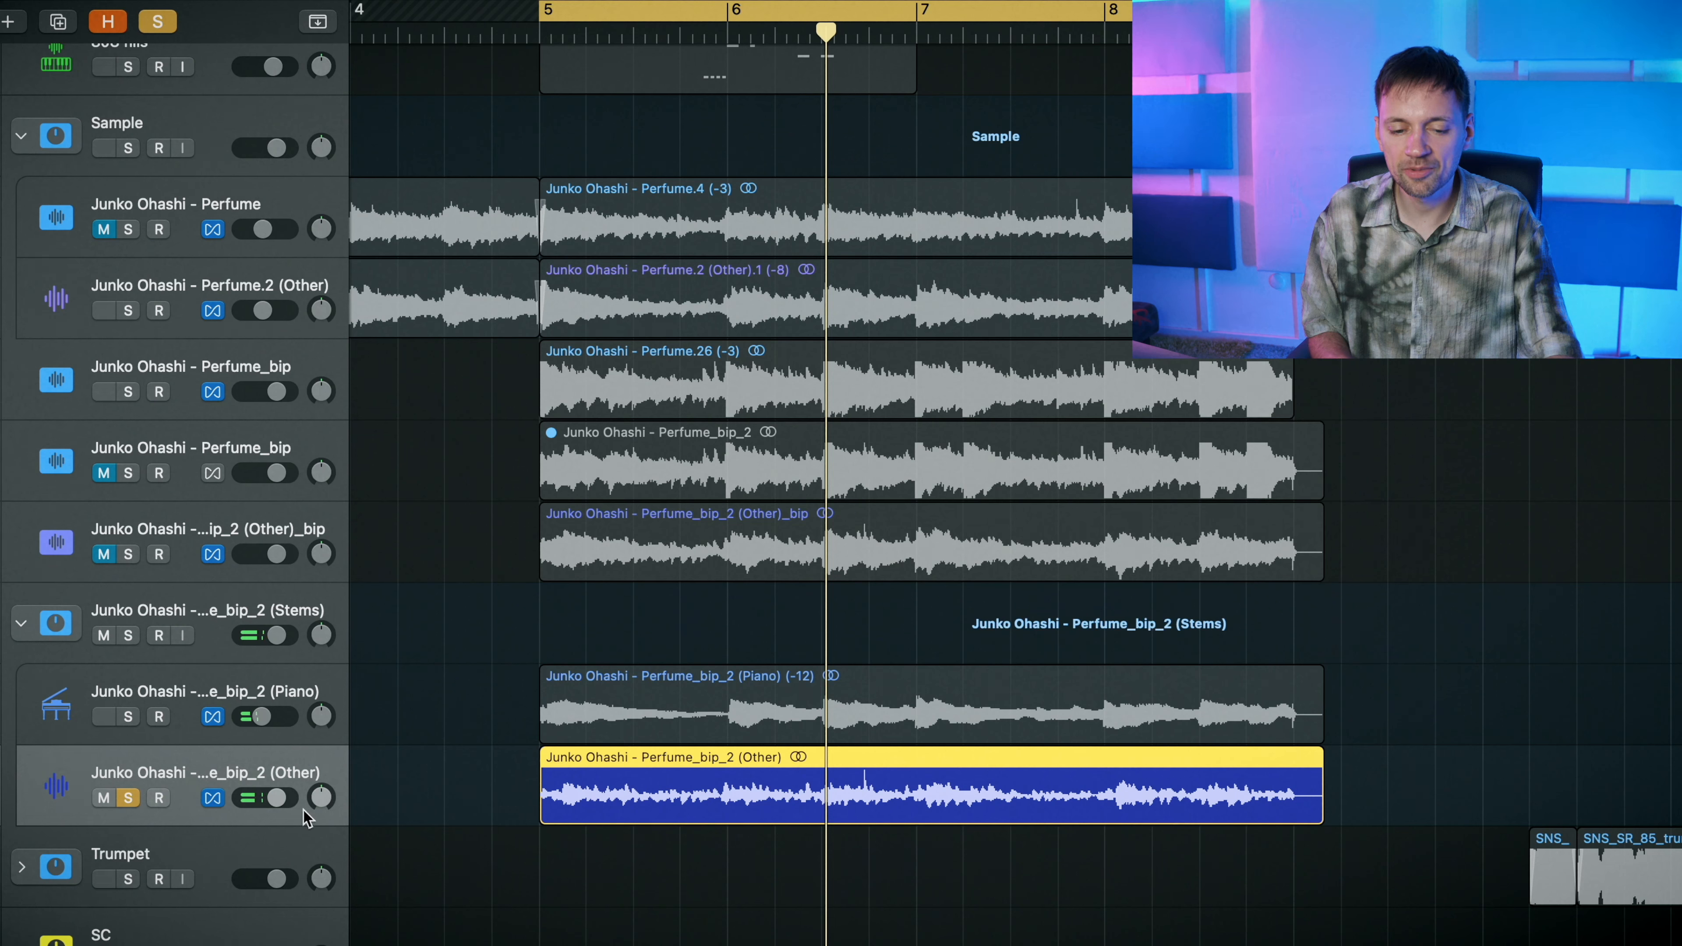
{"action": "key", "text": "space"}
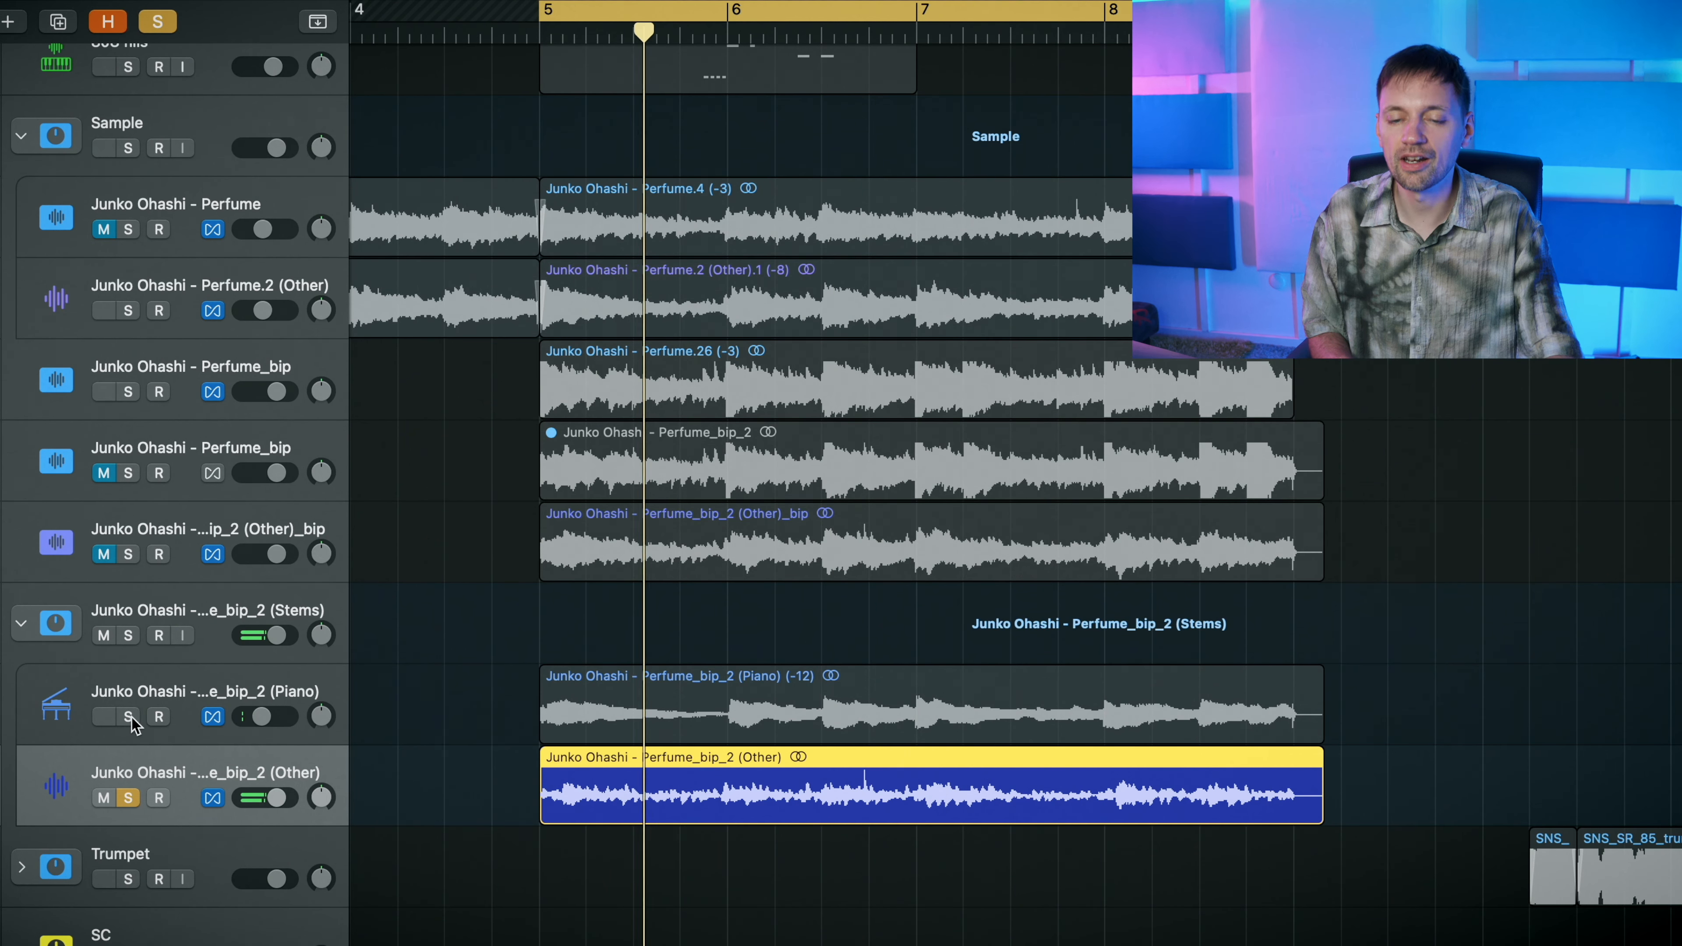
{"action": "left_click", "coordinate": [128, 716]}
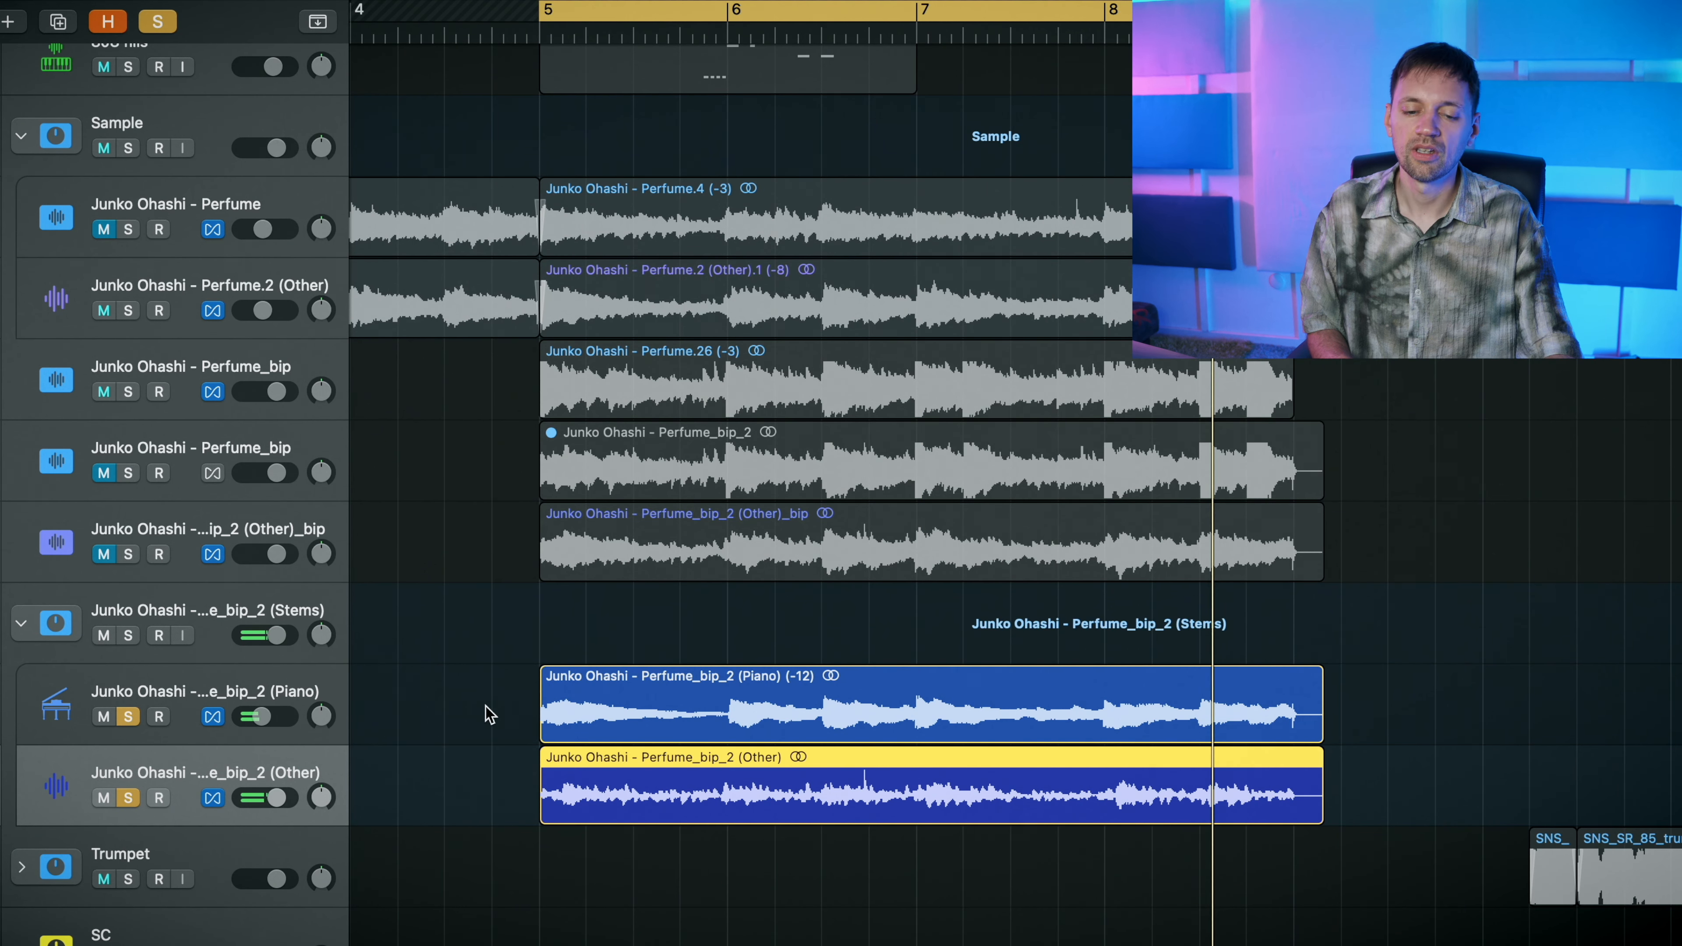
- Bounce the Piano and Other stem regions in place to one new track and turn off both stems' solos
{"action": "left_click_drag", "start_coordinate": [472, 715], "coordinate": [652, 805]}
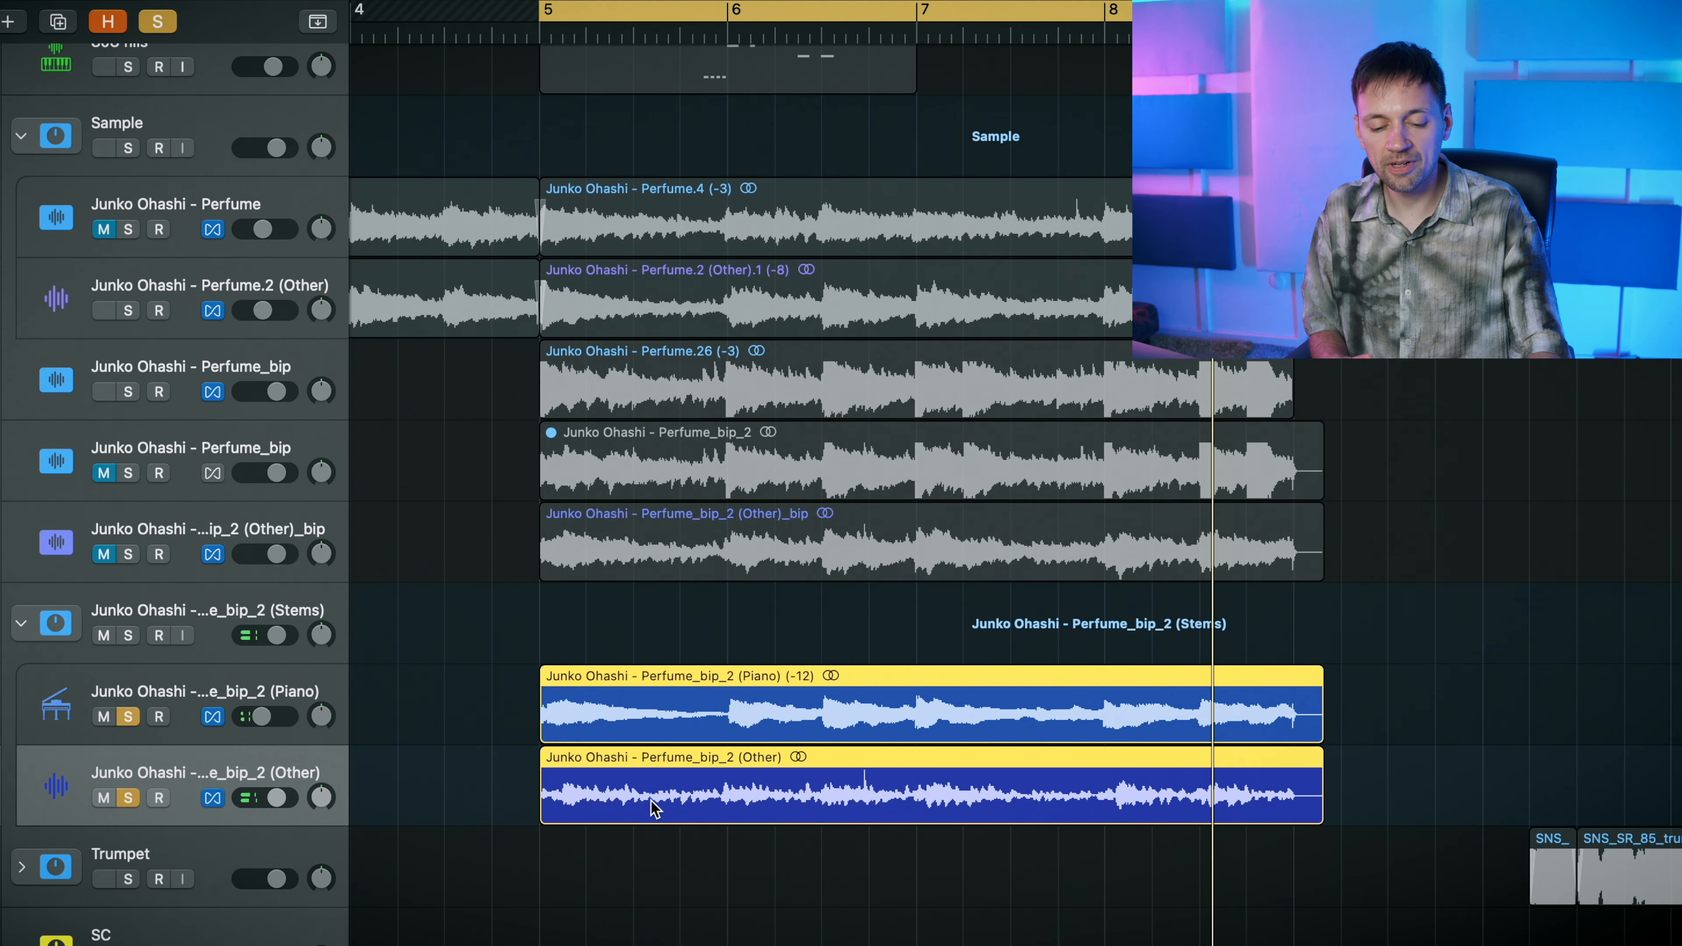
{"action": "key", "text": "ctrl+b"}
{"action": "key", "text": "Return"}
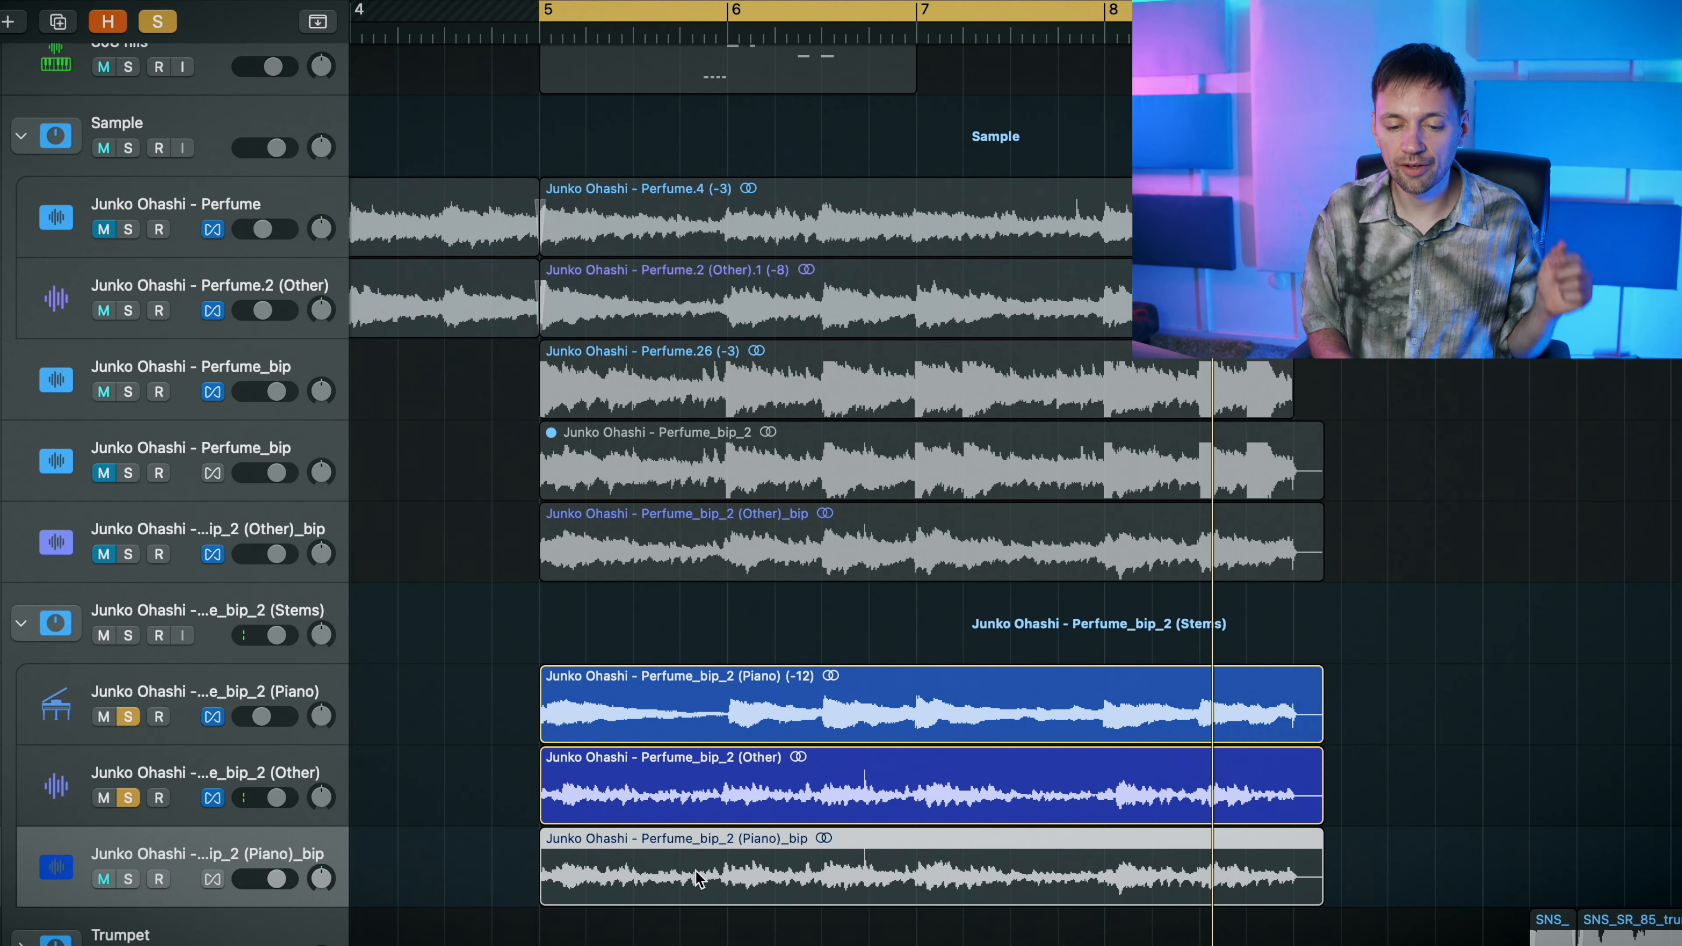
{"action": "left_click", "coordinate": [127, 716]}
{"action": "left_click", "coordinate": [128, 797]}
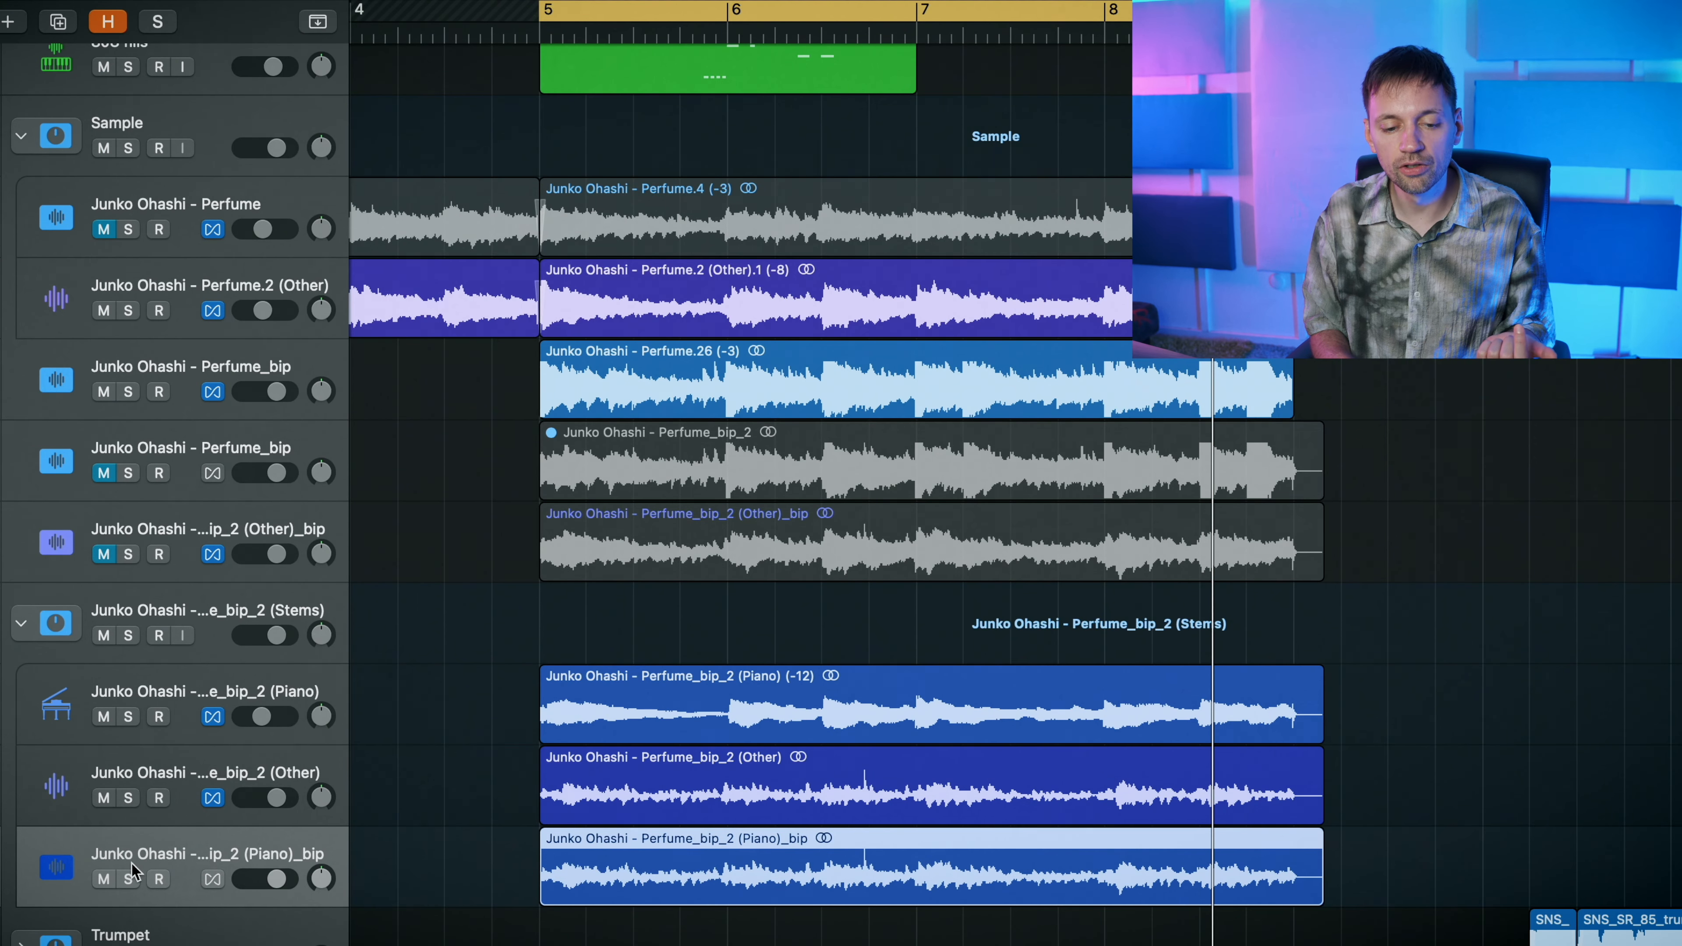
- Solo the new Perfume_bip_2 (Piano)_bip track, play it alone, and turn off its solo
{"action": "left_click", "coordinate": [130, 874]}
{"action": "key", "text": "space"}
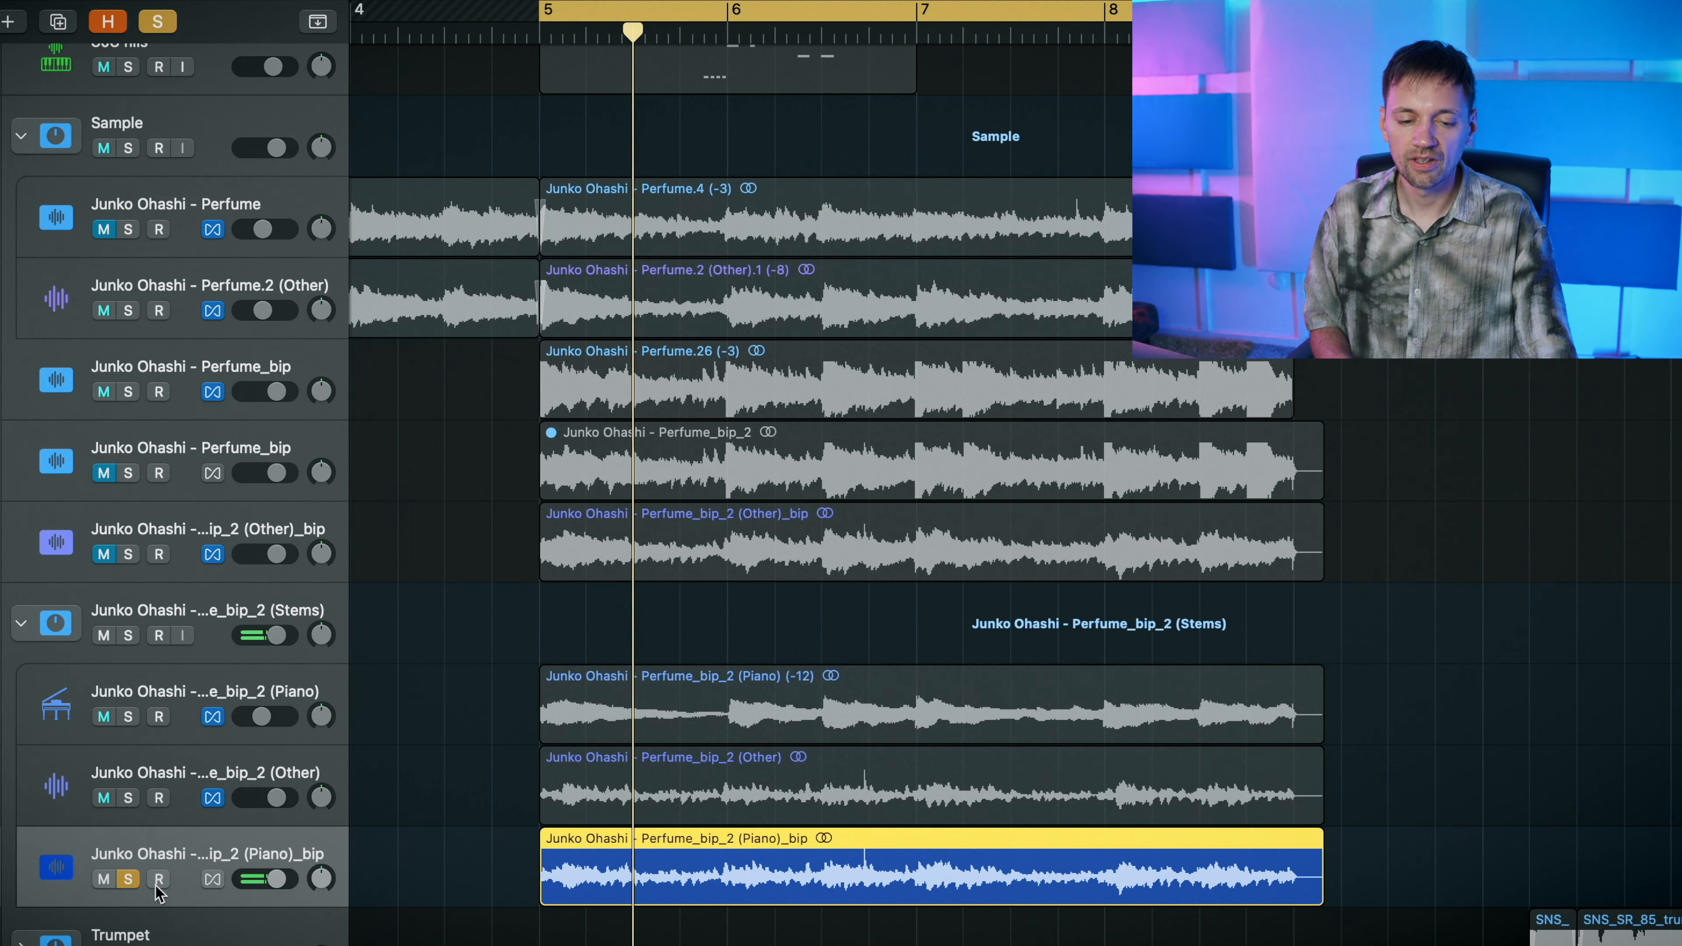
{"action": "left_click", "coordinate": [128, 878]}
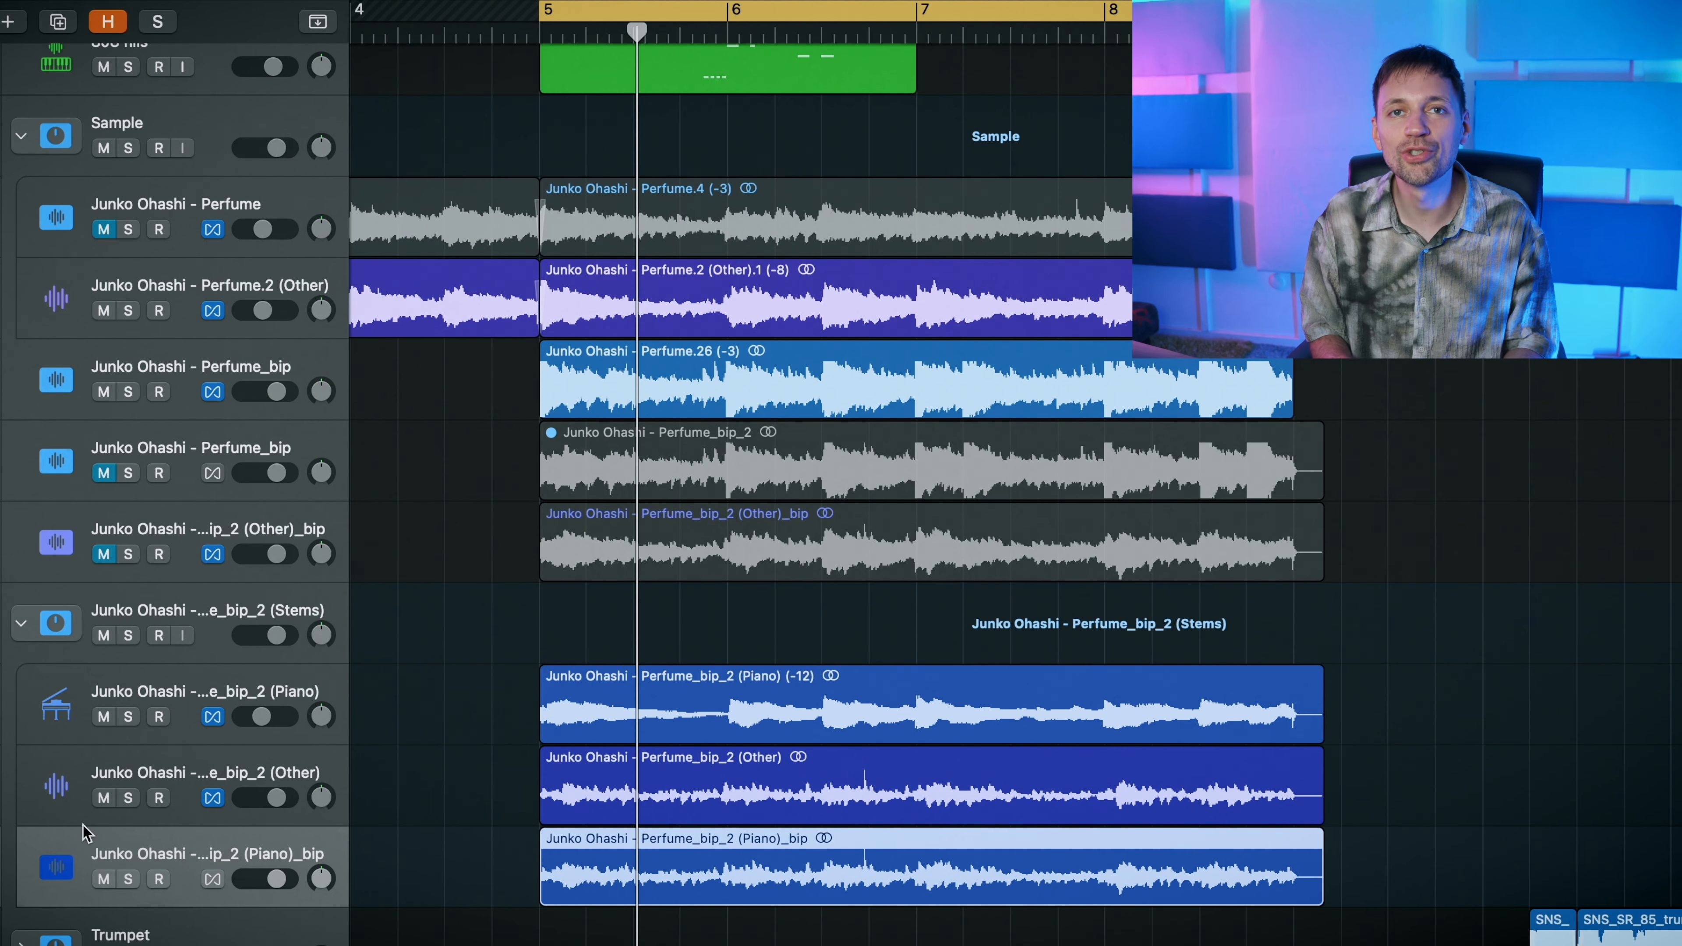
- Solo the Perfume.2 (Other) track in the Sample stack and play it alone
{"action": "left_click", "coordinate": [181, 363]}
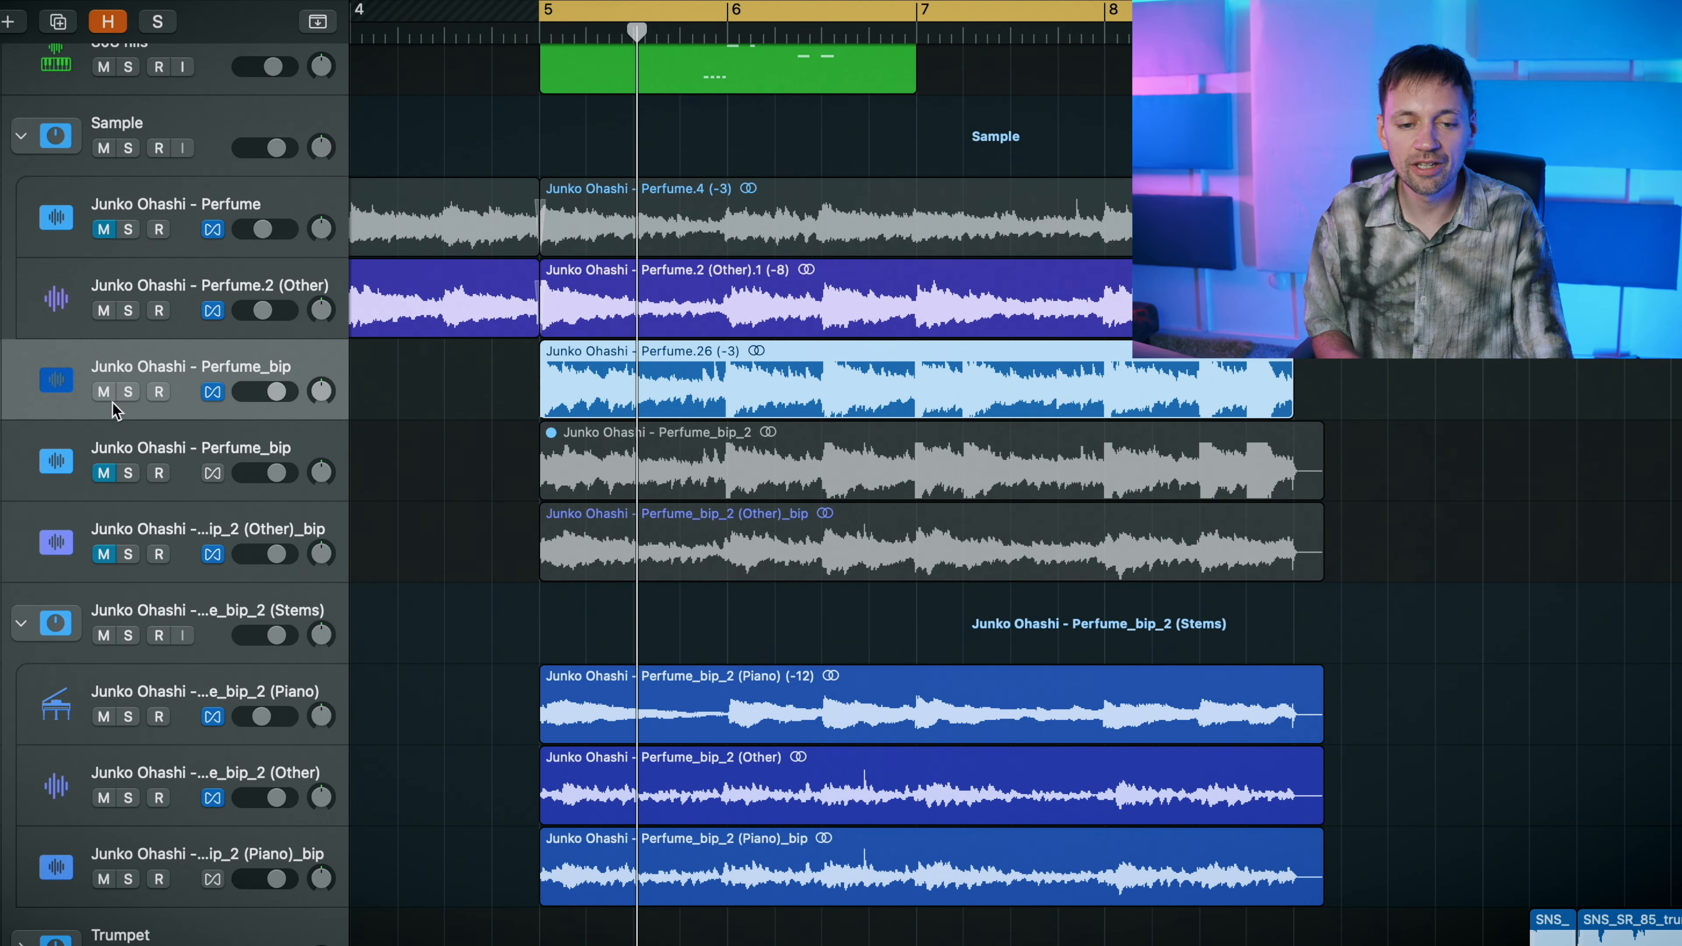
{"action": "left_click", "coordinate": [85, 312]}
{"action": "left_click", "coordinate": [127, 310]}
{"action": "key", "text": "space"}
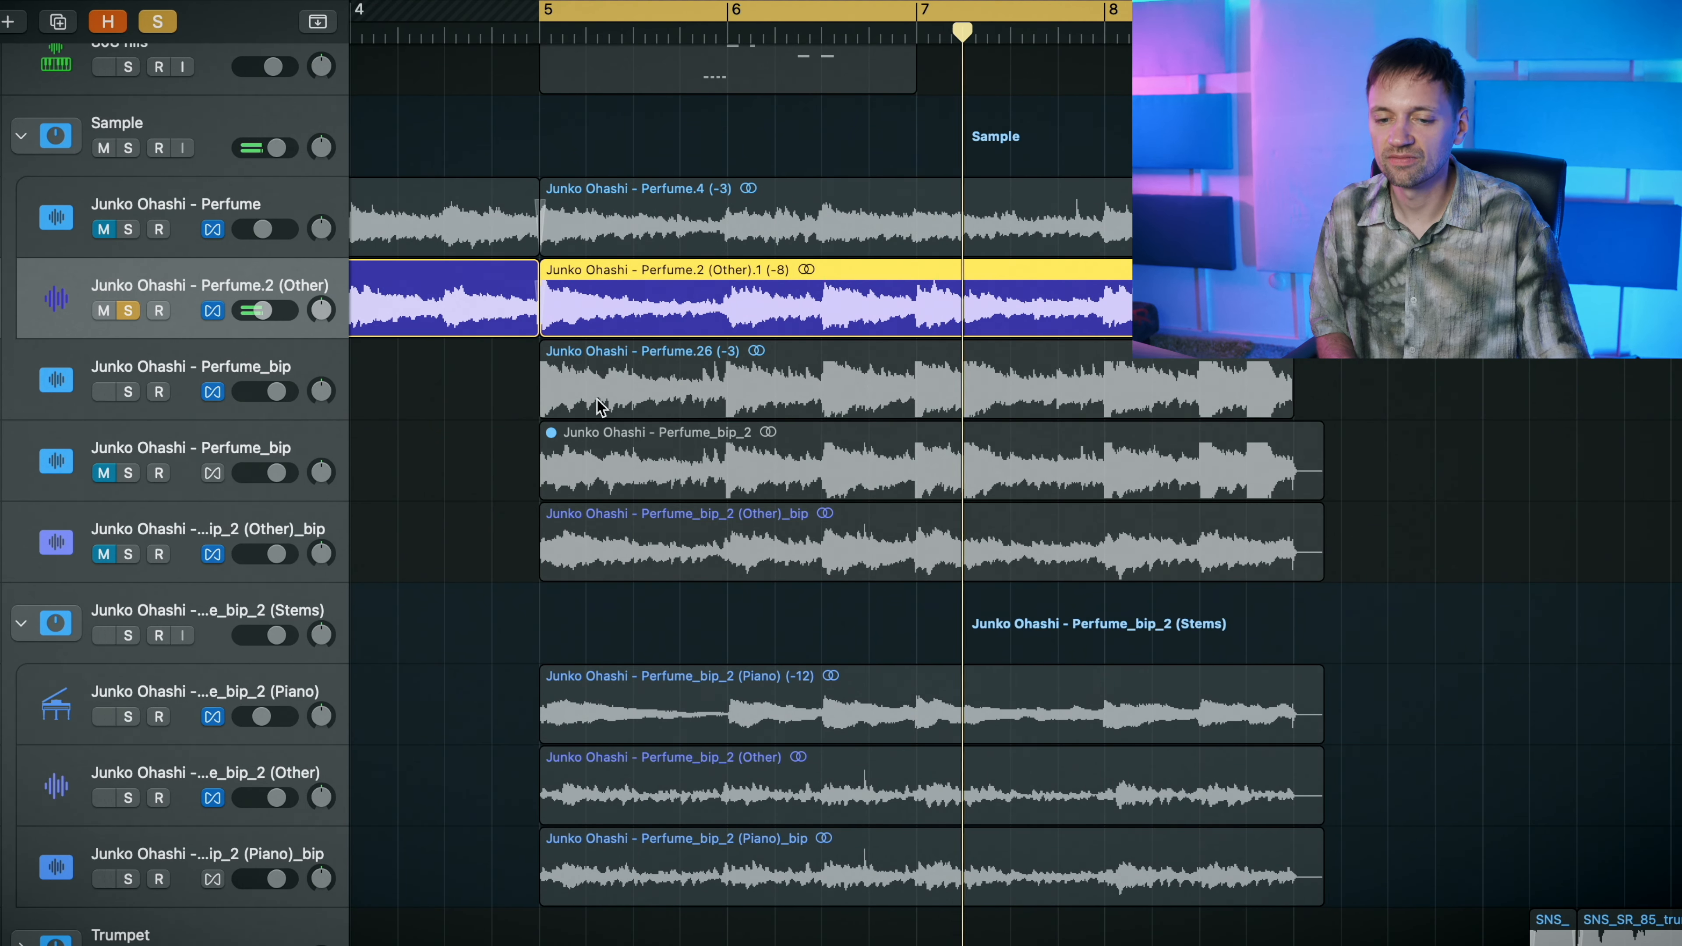
- Delete the bounced Perfume_bip tracks together with the Perfume_bip_2 (Stems) stack
{"action": "scroll", "coordinate": [597, 405], "scroll_direction": "down", "scroll_amount": 3}
{"action": "scroll", "coordinate": [599, 405], "scroll_direction": "left", "scroll_amount": 3}
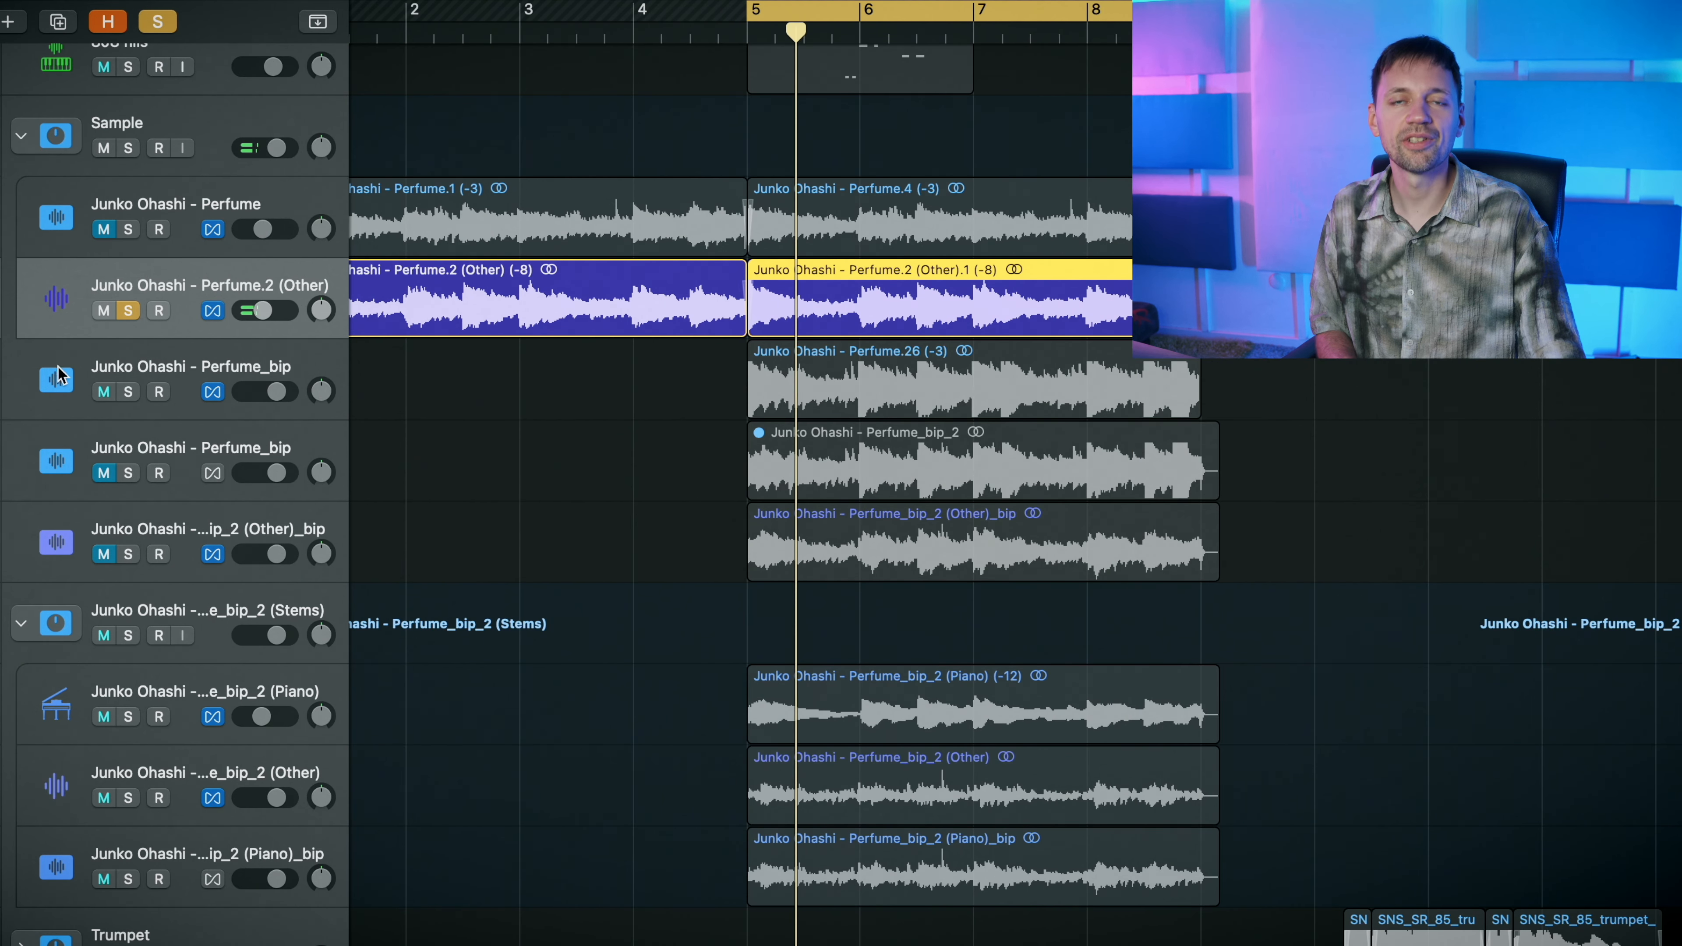
{"action": "left_click", "coordinate": [51, 375]}
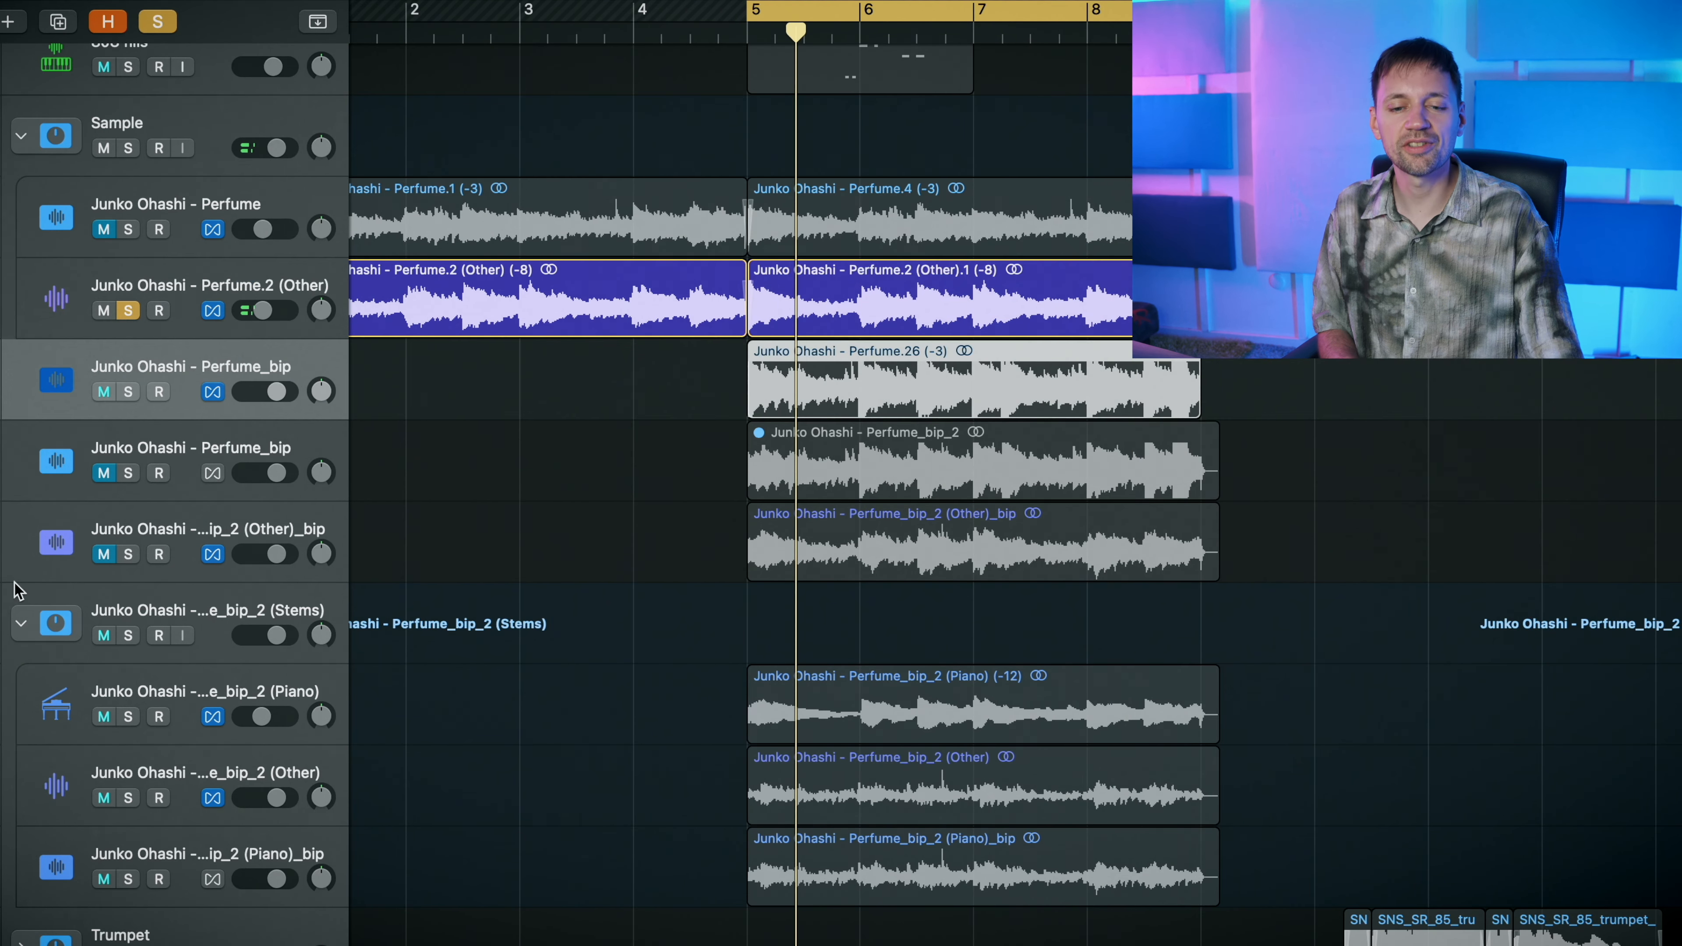
{"action": "left_click", "coordinate": [834, 20]}
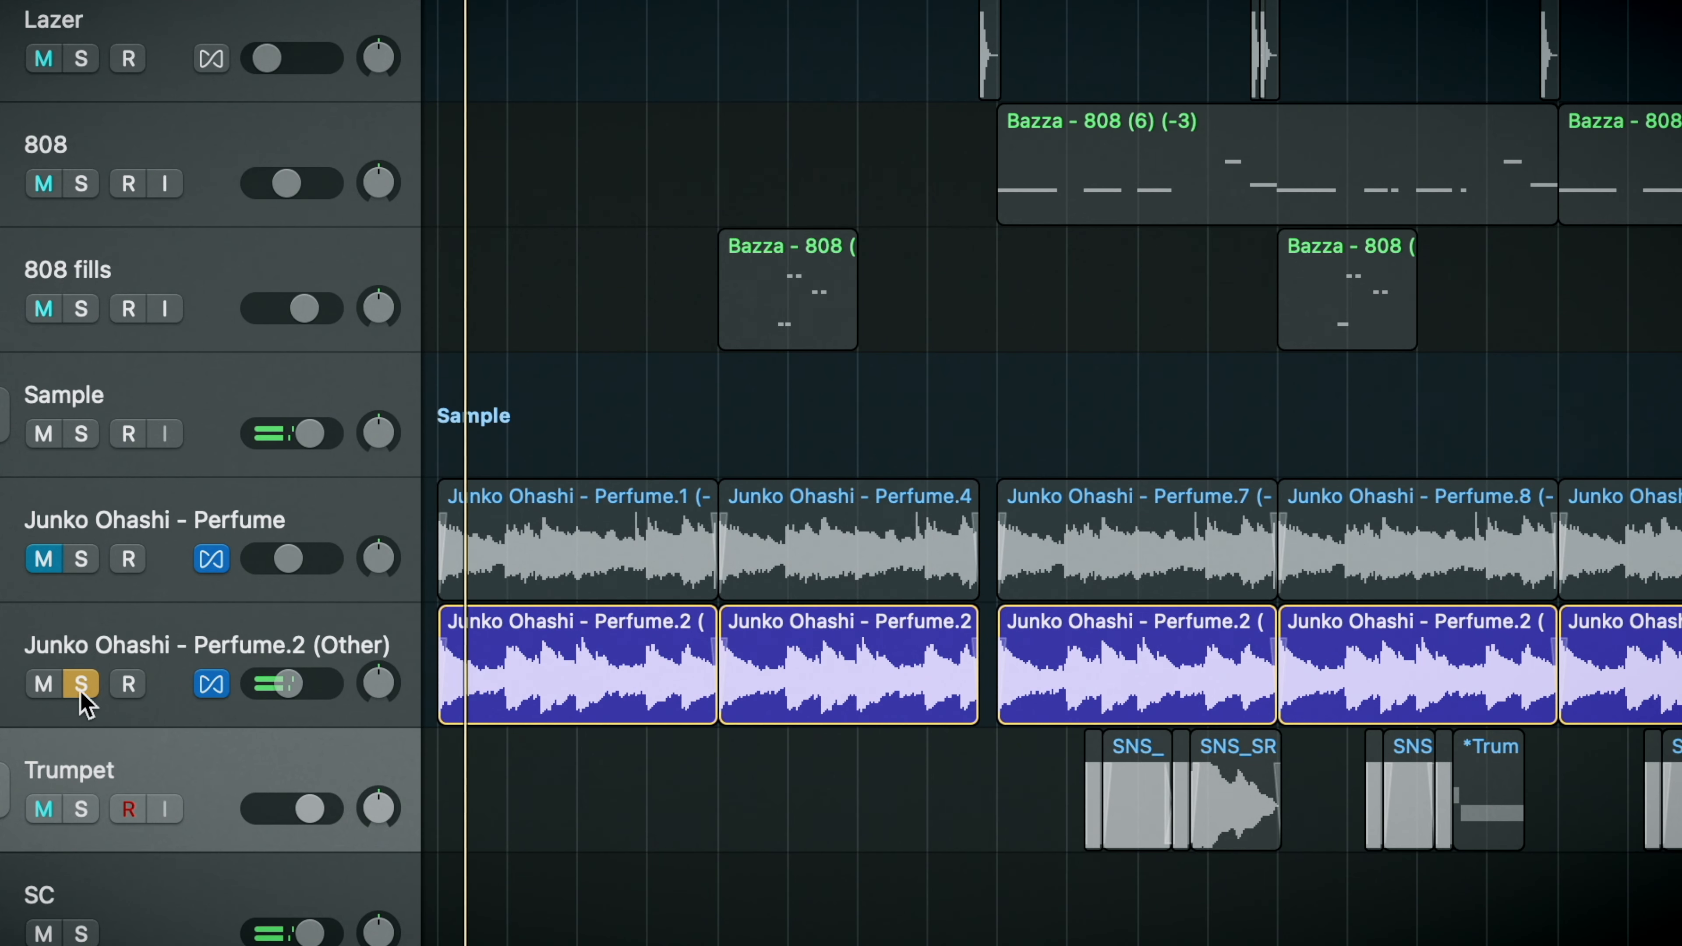
- Turn off the solo on Perfume.2 (Other), listen to the opening bars in the full mix, and select that track
{"action": "left_click", "coordinate": [79, 691]}
{"action": "left_click", "coordinate": [492, 751]}
{"action": "scroll", "coordinate": [492, 751], "scroll_direction": "up", "scroll_amount": 2}
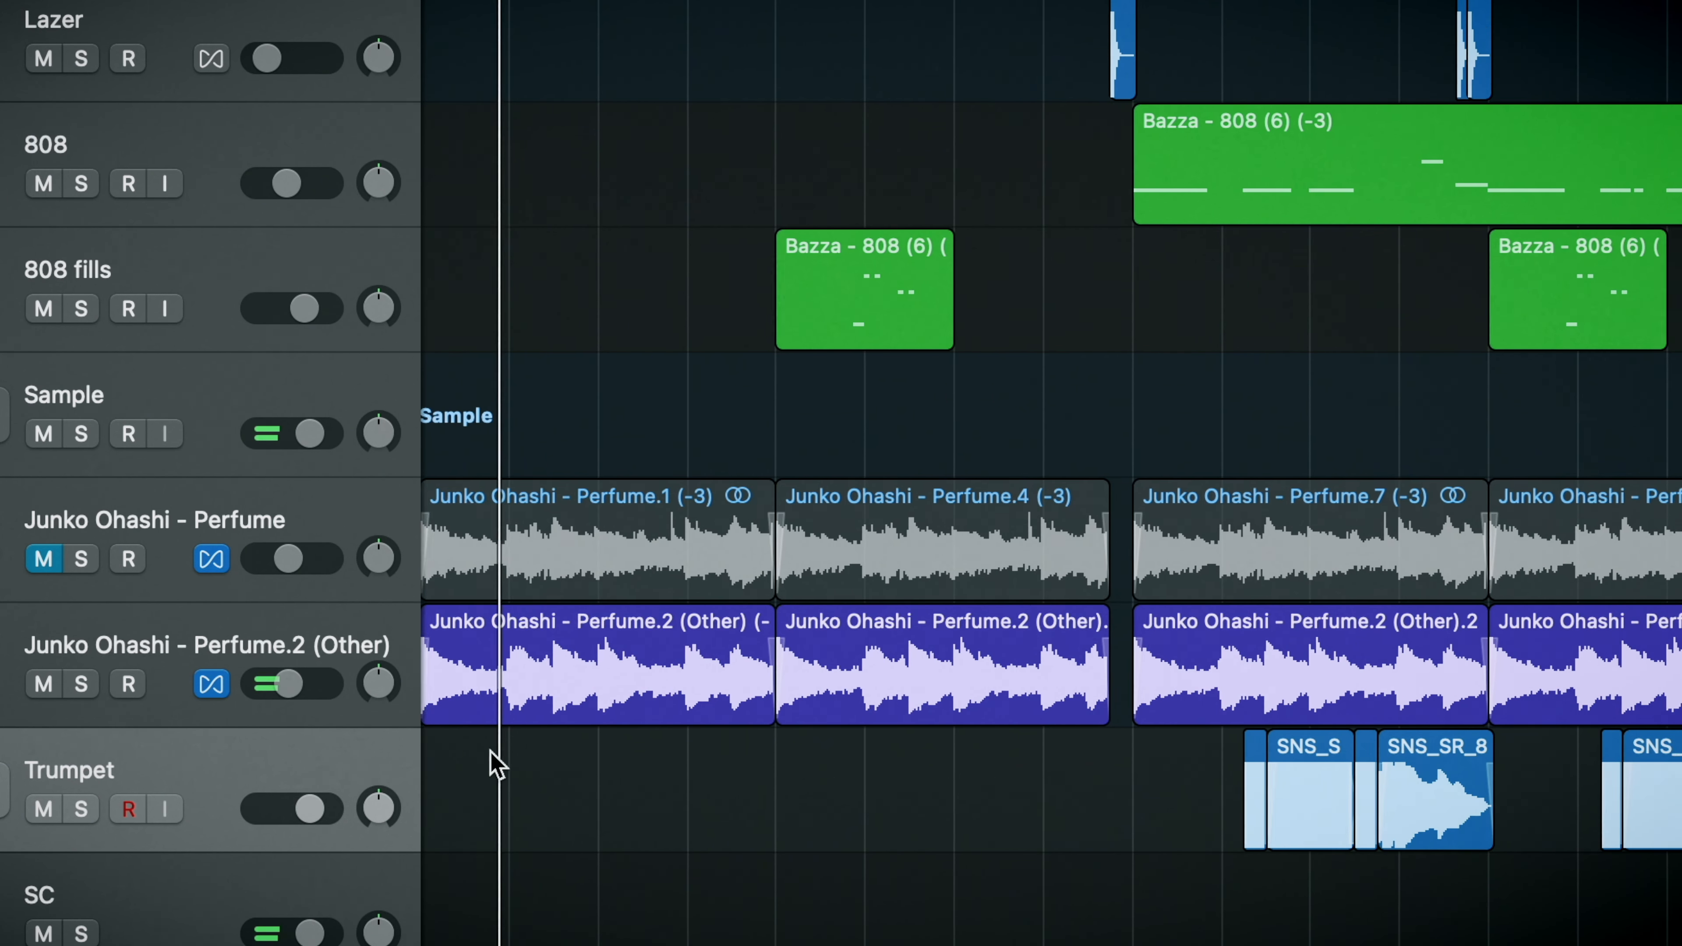
{"action": "scroll", "coordinate": [492, 751], "scroll_direction": "left", "scroll_amount": 1}
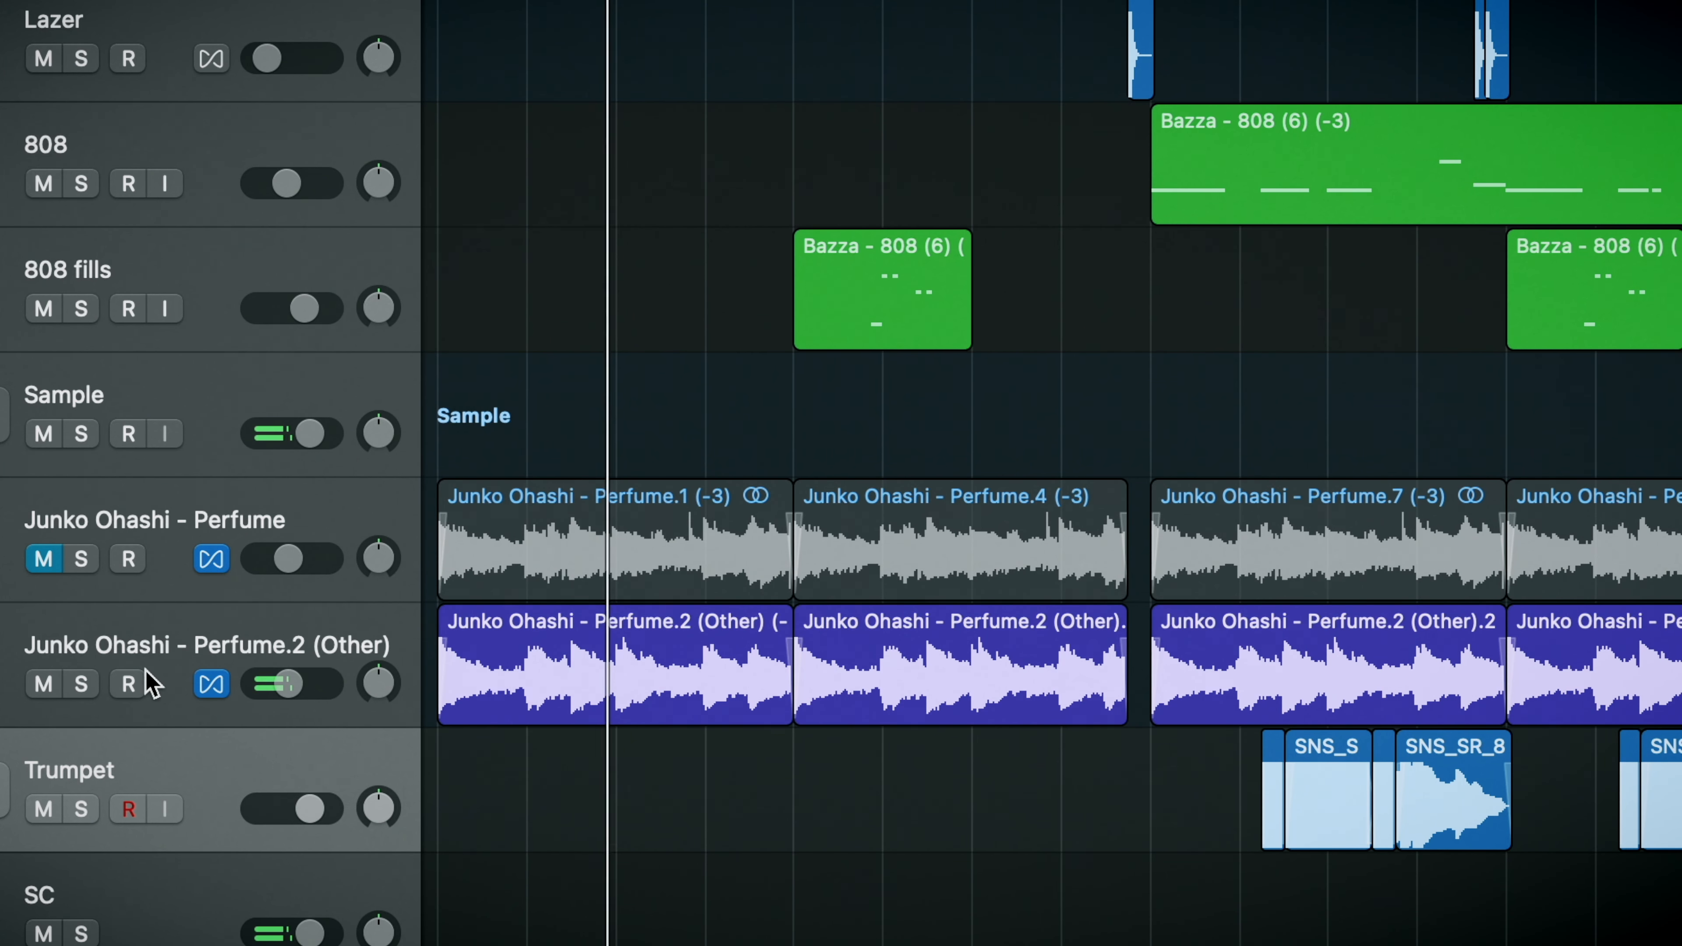
{"action": "left_click", "coordinate": [10, 640]}
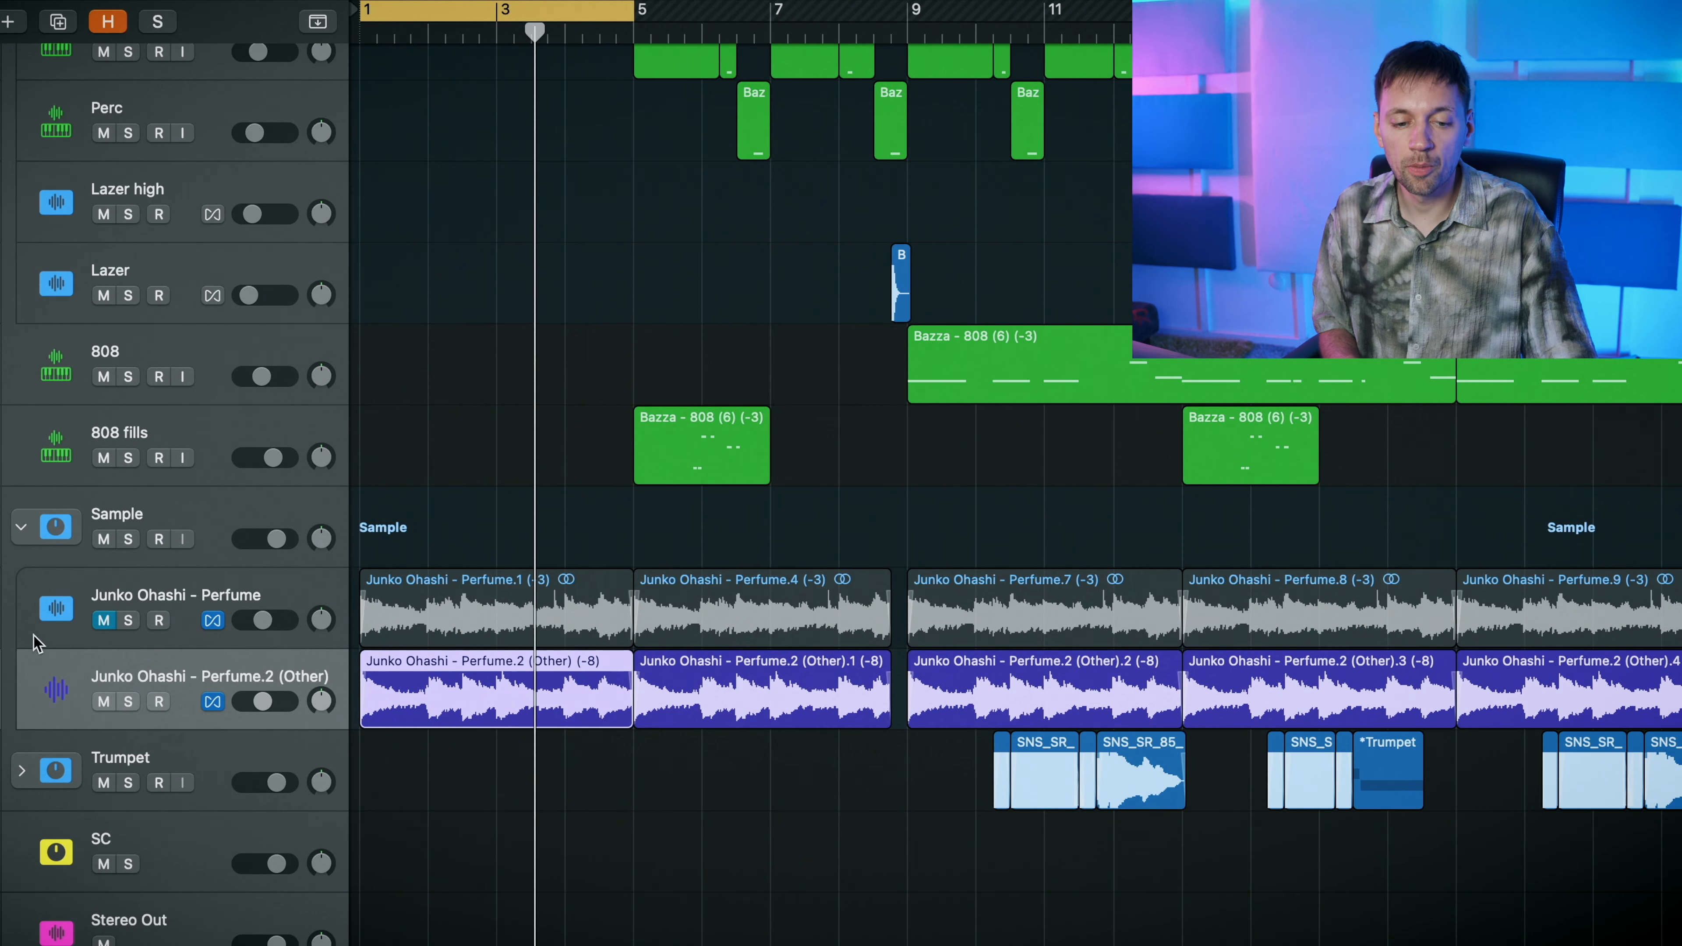
- Solo the Junko Ohashi - Perfume track, open its HalfTime plug-in, and play the Perfume.1 region from its start
{"action": "left_click", "coordinate": [35, 640]}
{"action": "left_click", "coordinate": [137, 621]}
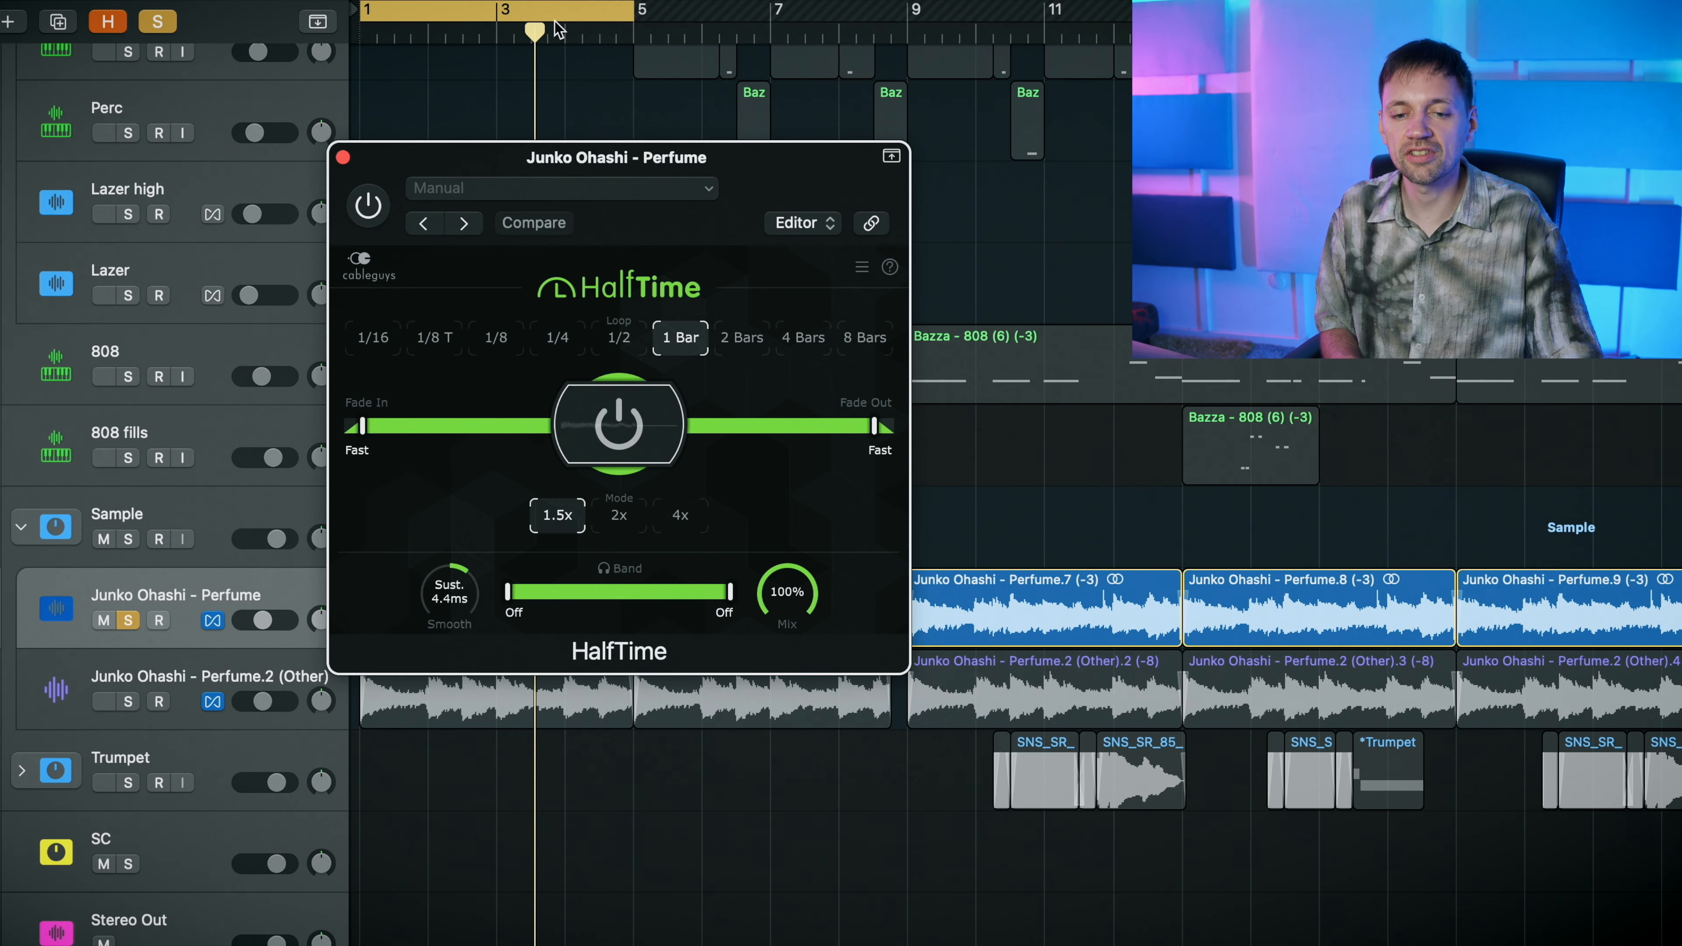
{"action": "key", "text": "space"}
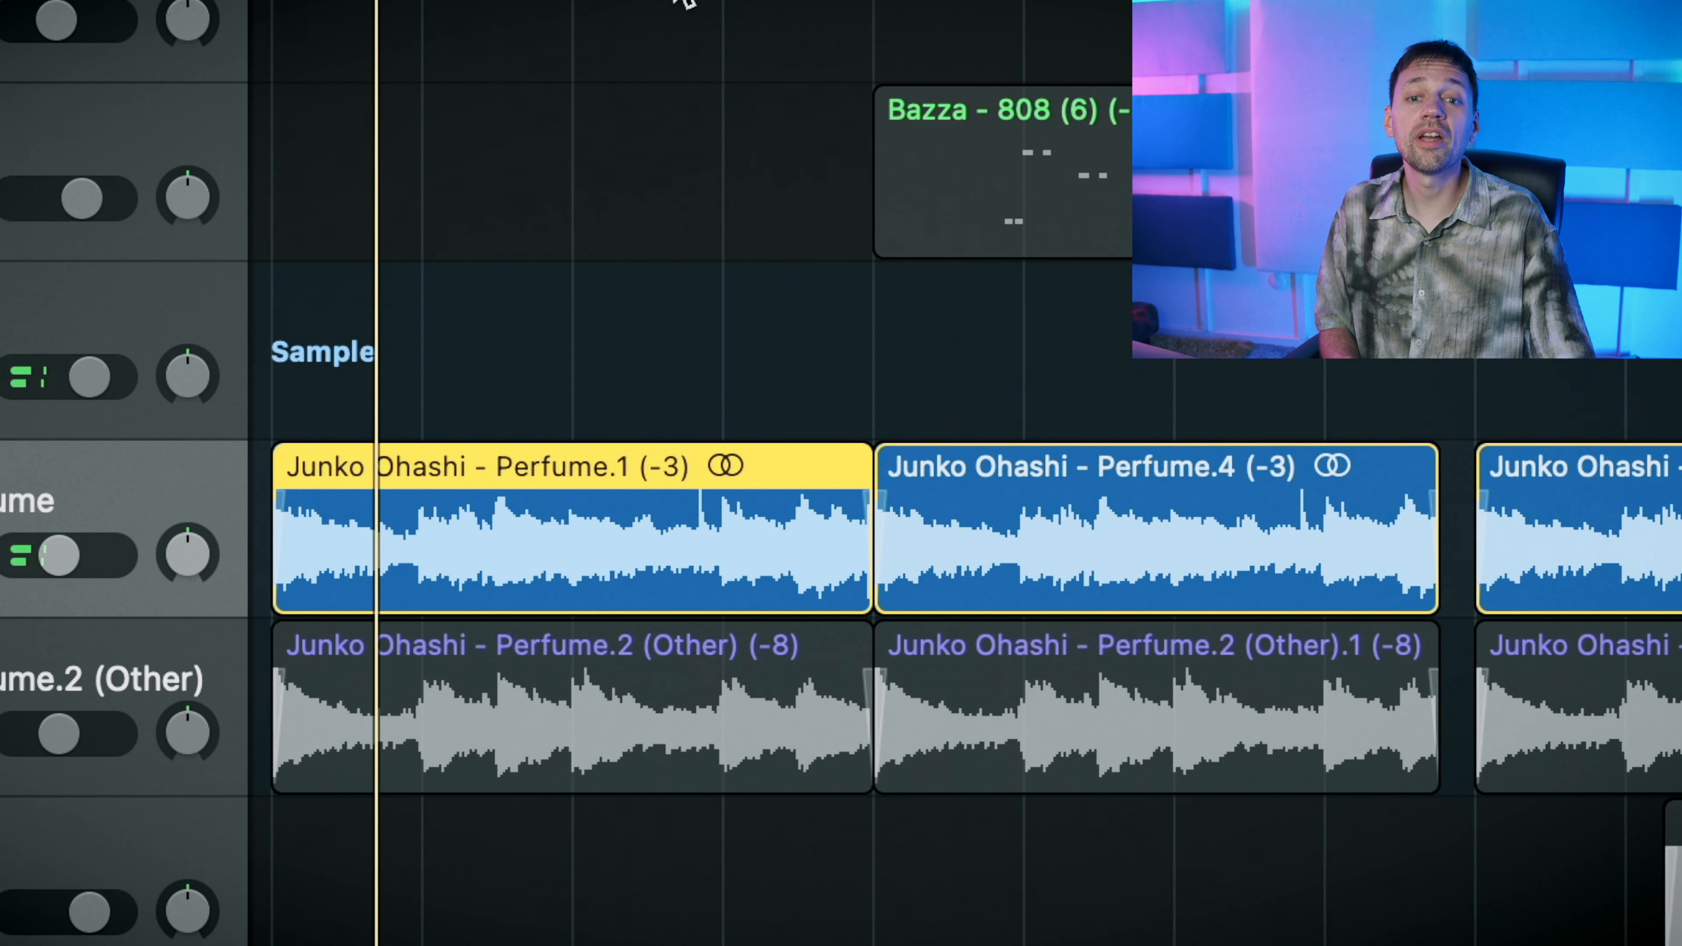
{"action": "scroll", "coordinate": [394, 526], "scroll_direction": "up", "scroll_amount": 5}
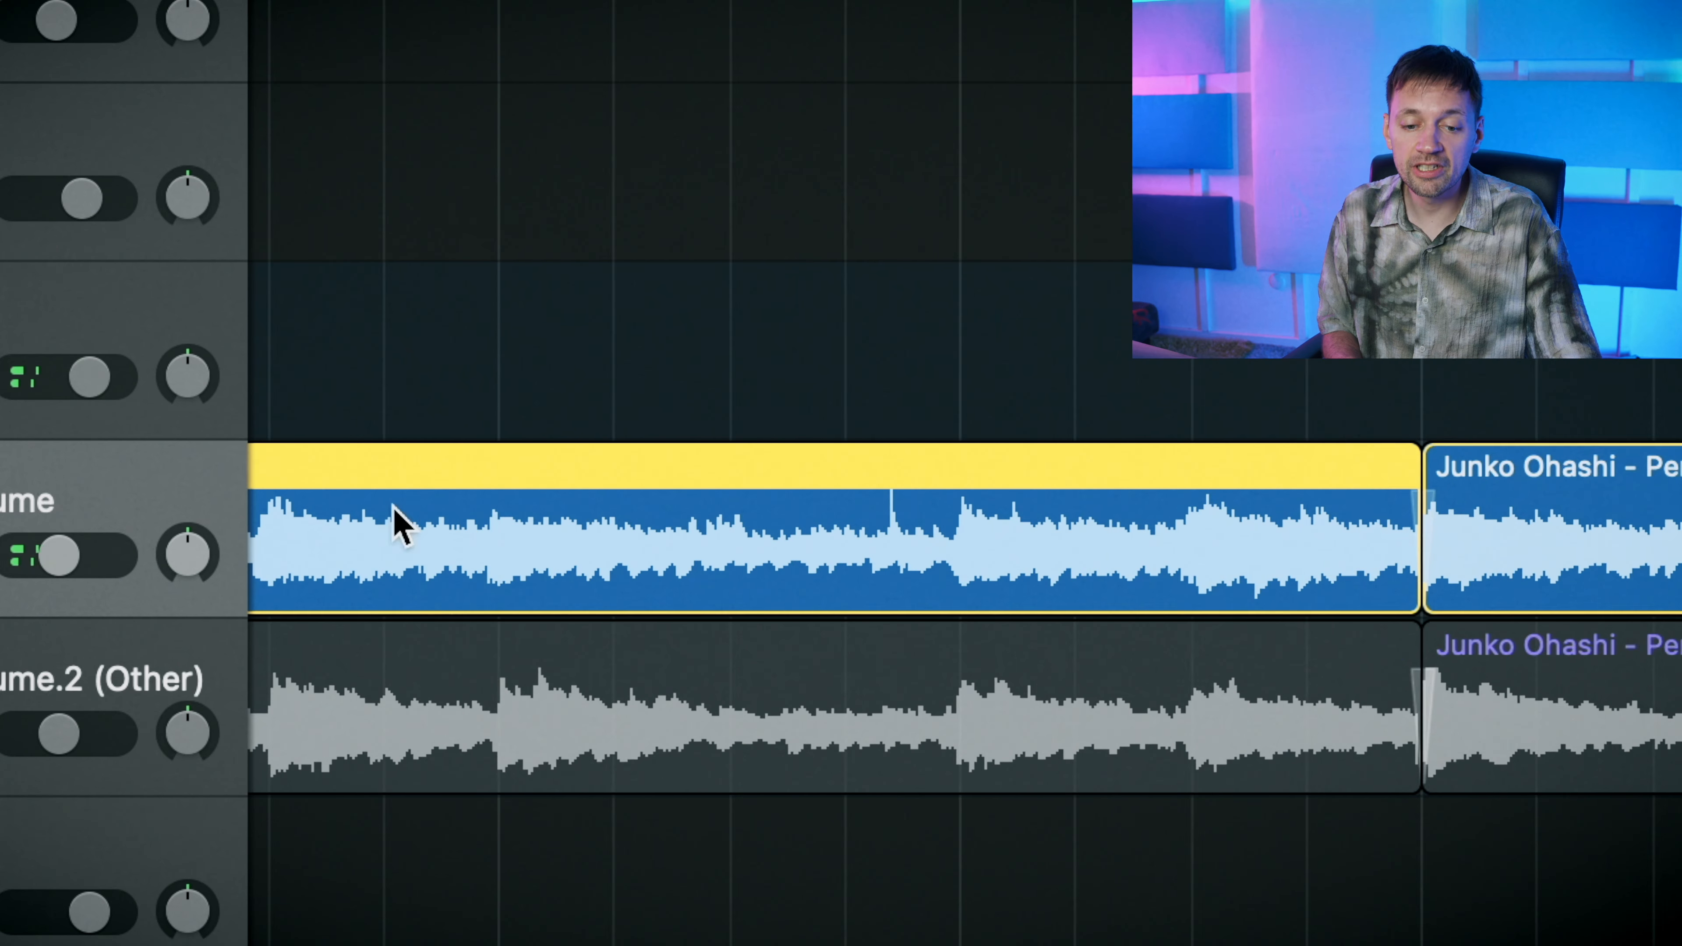
{"action": "left_click", "coordinate": [357, 319]}
{"action": "left_click", "coordinate": [418, 562]}
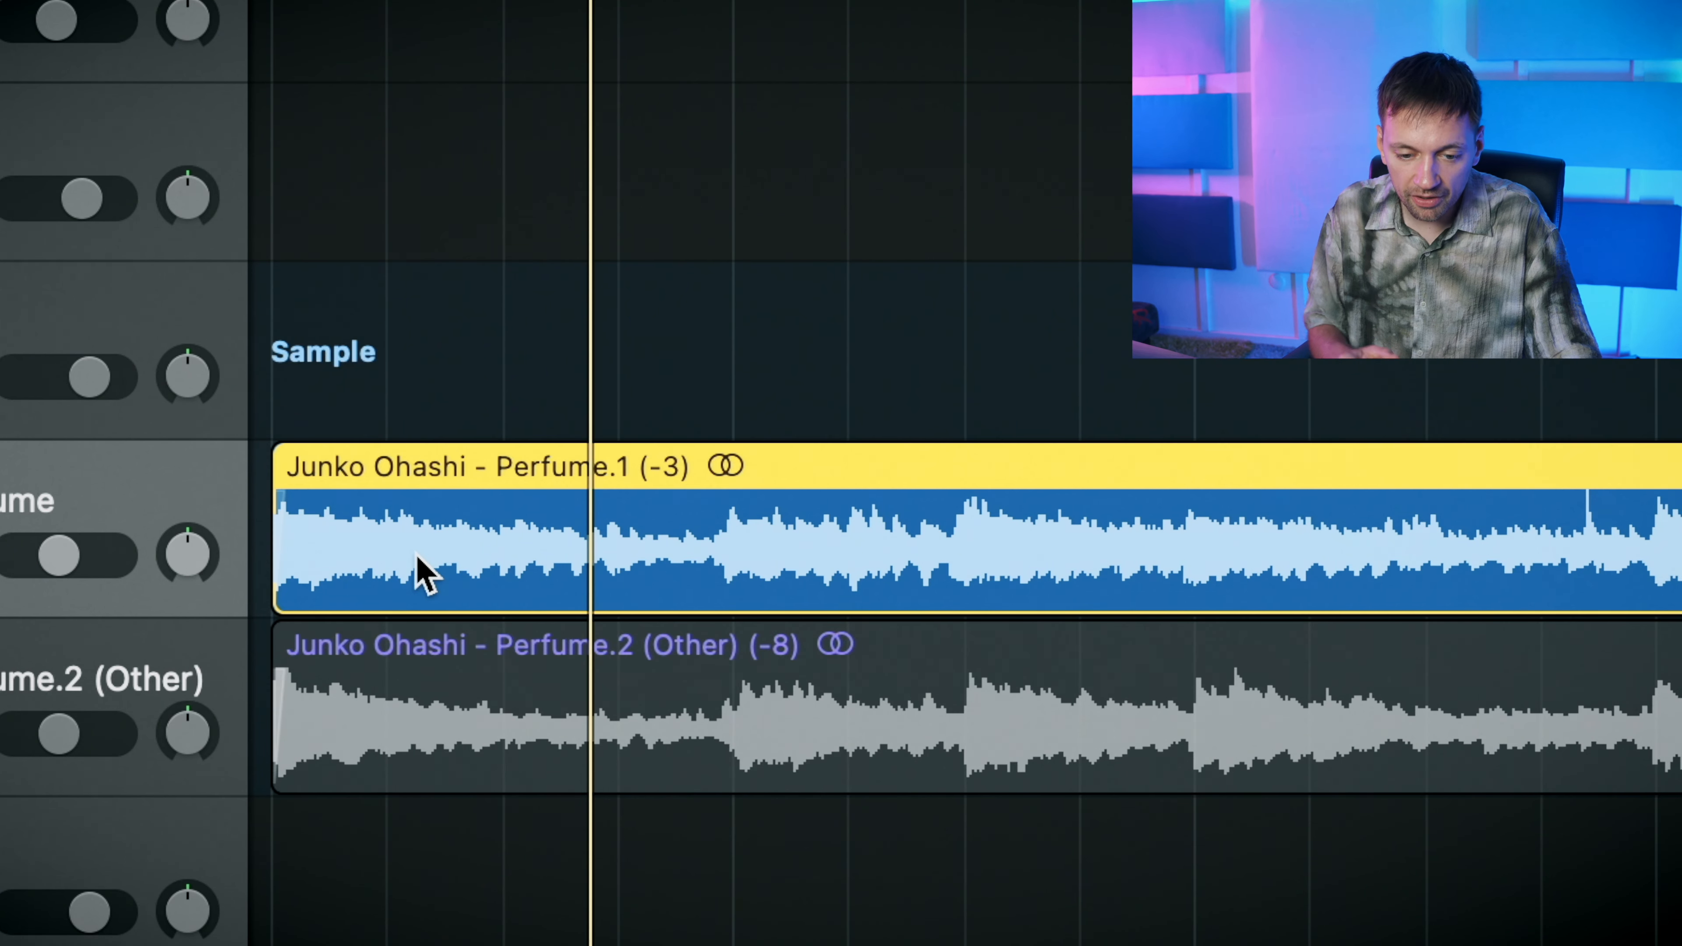
{"action": "scroll", "coordinate": [418, 570], "scroll_direction": "up", "scroll_amount": 2}
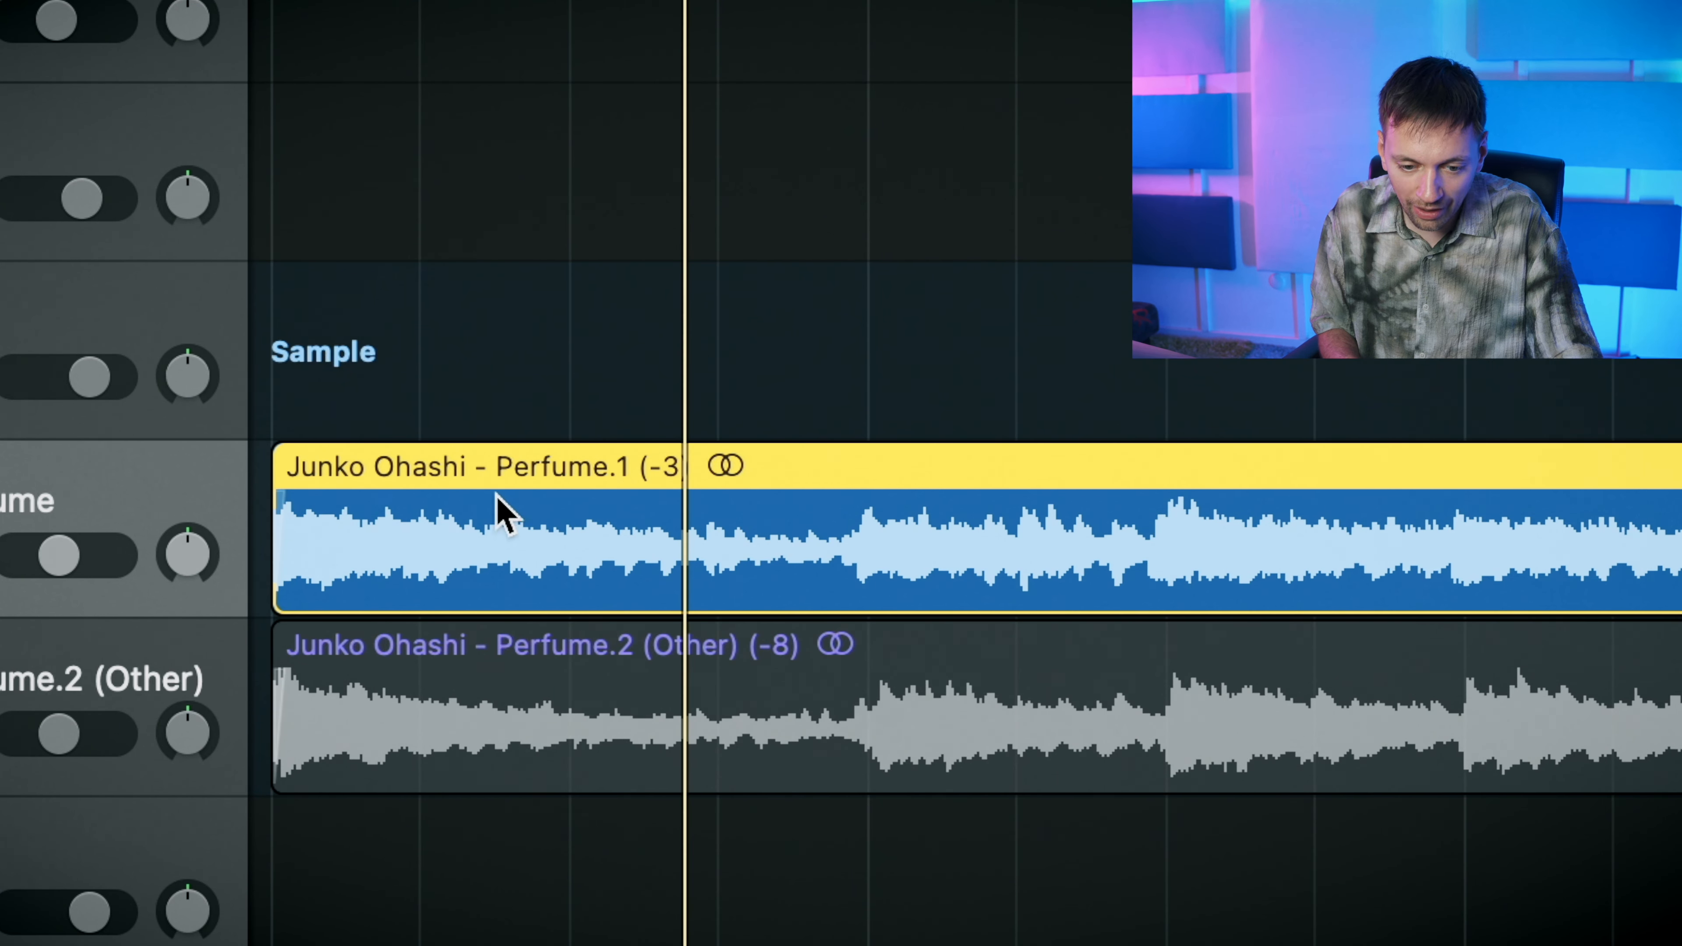
{"action": "scroll", "coordinate": [940, 563], "scroll_direction": "up", "scroll_amount": 1}
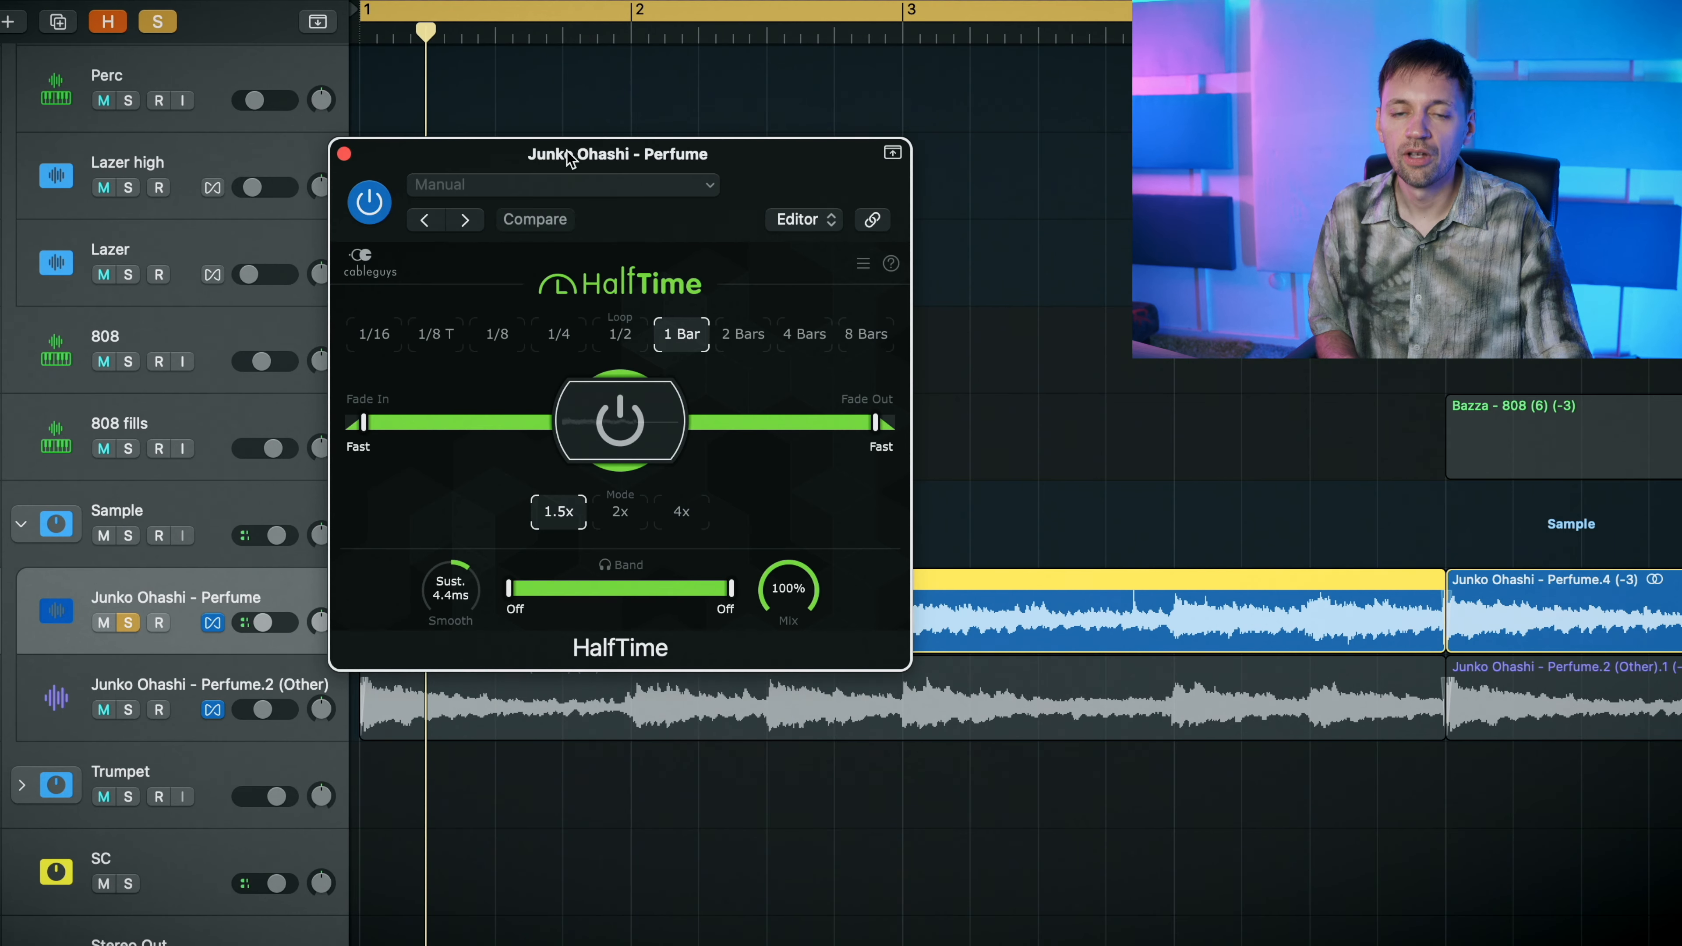
- Play the soloed Perfume track with HalfTime enabled, and bypass the plug-in to hear the dry sample
{"action": "left_click_drag", "start_coordinate": [568, 152], "coordinate": [567, 151]}
{"action": "key", "text": "space"}
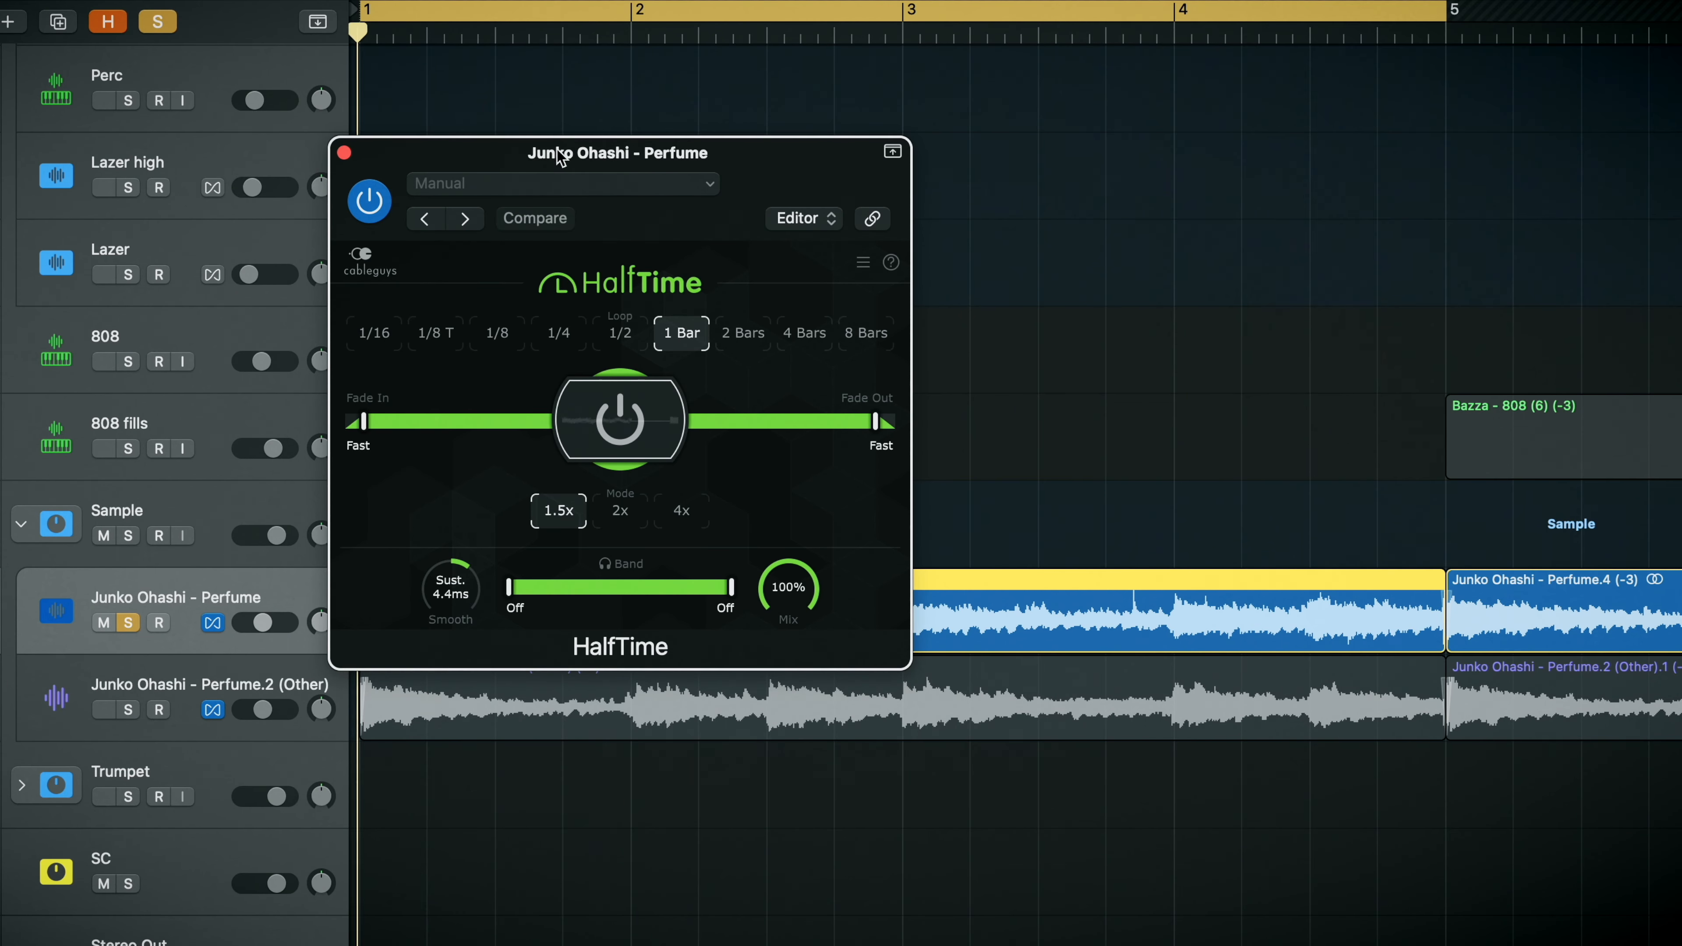
{"action": "left_click", "coordinate": [366, 186]}
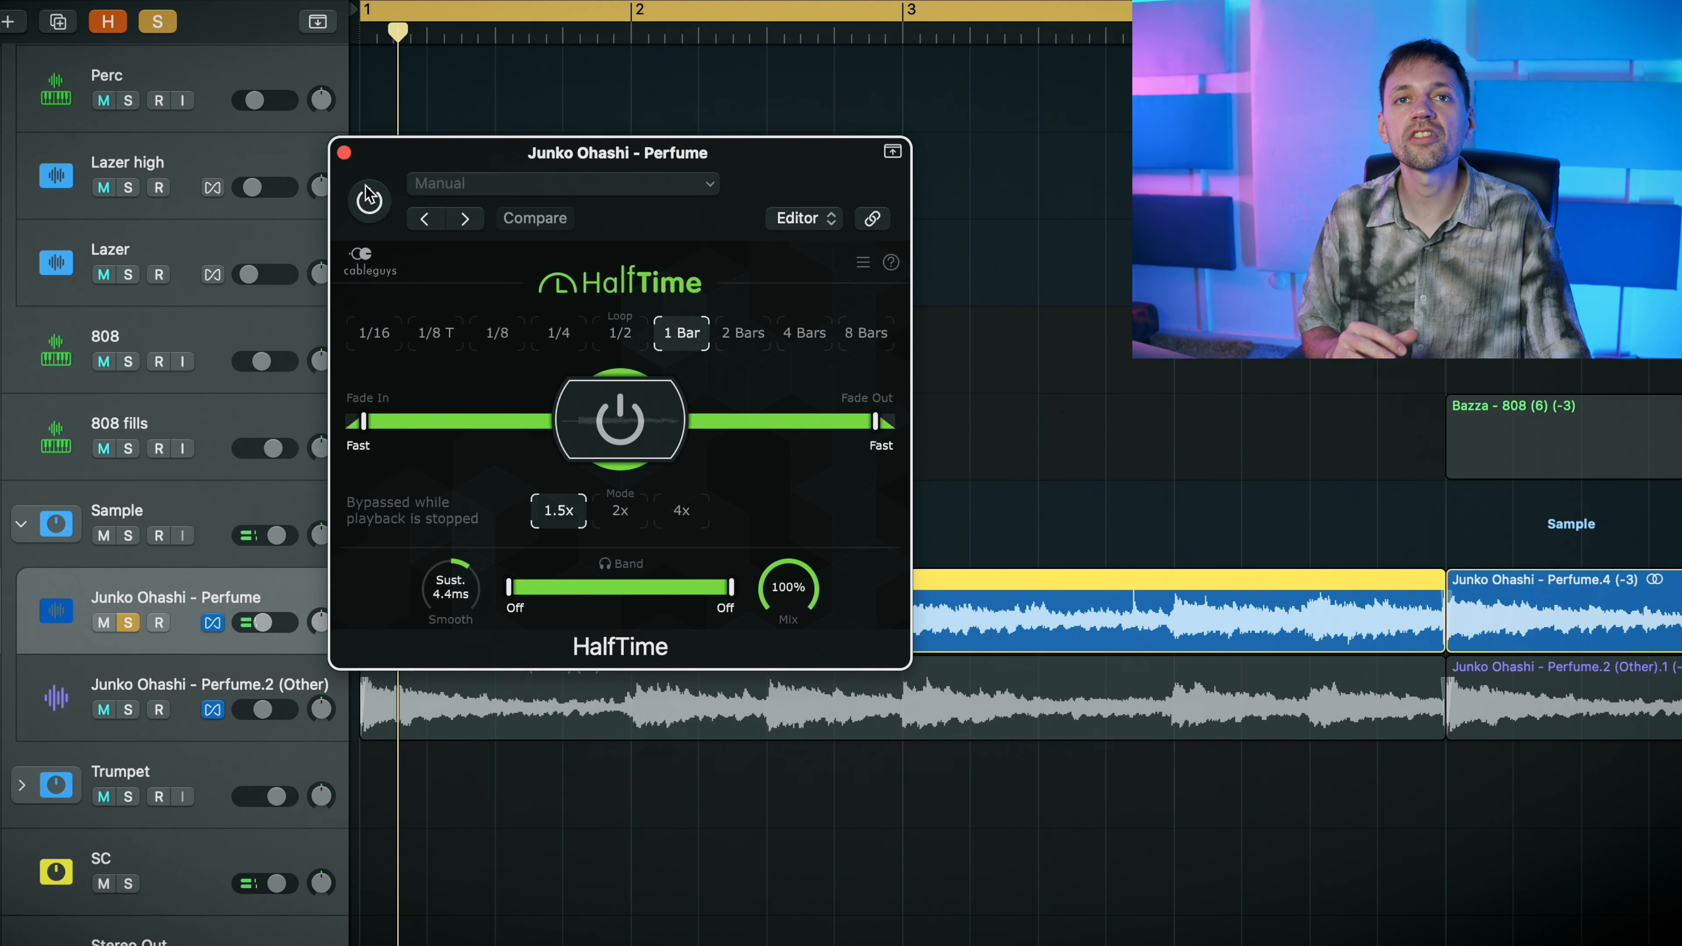
{"action": "key", "text": "space"}
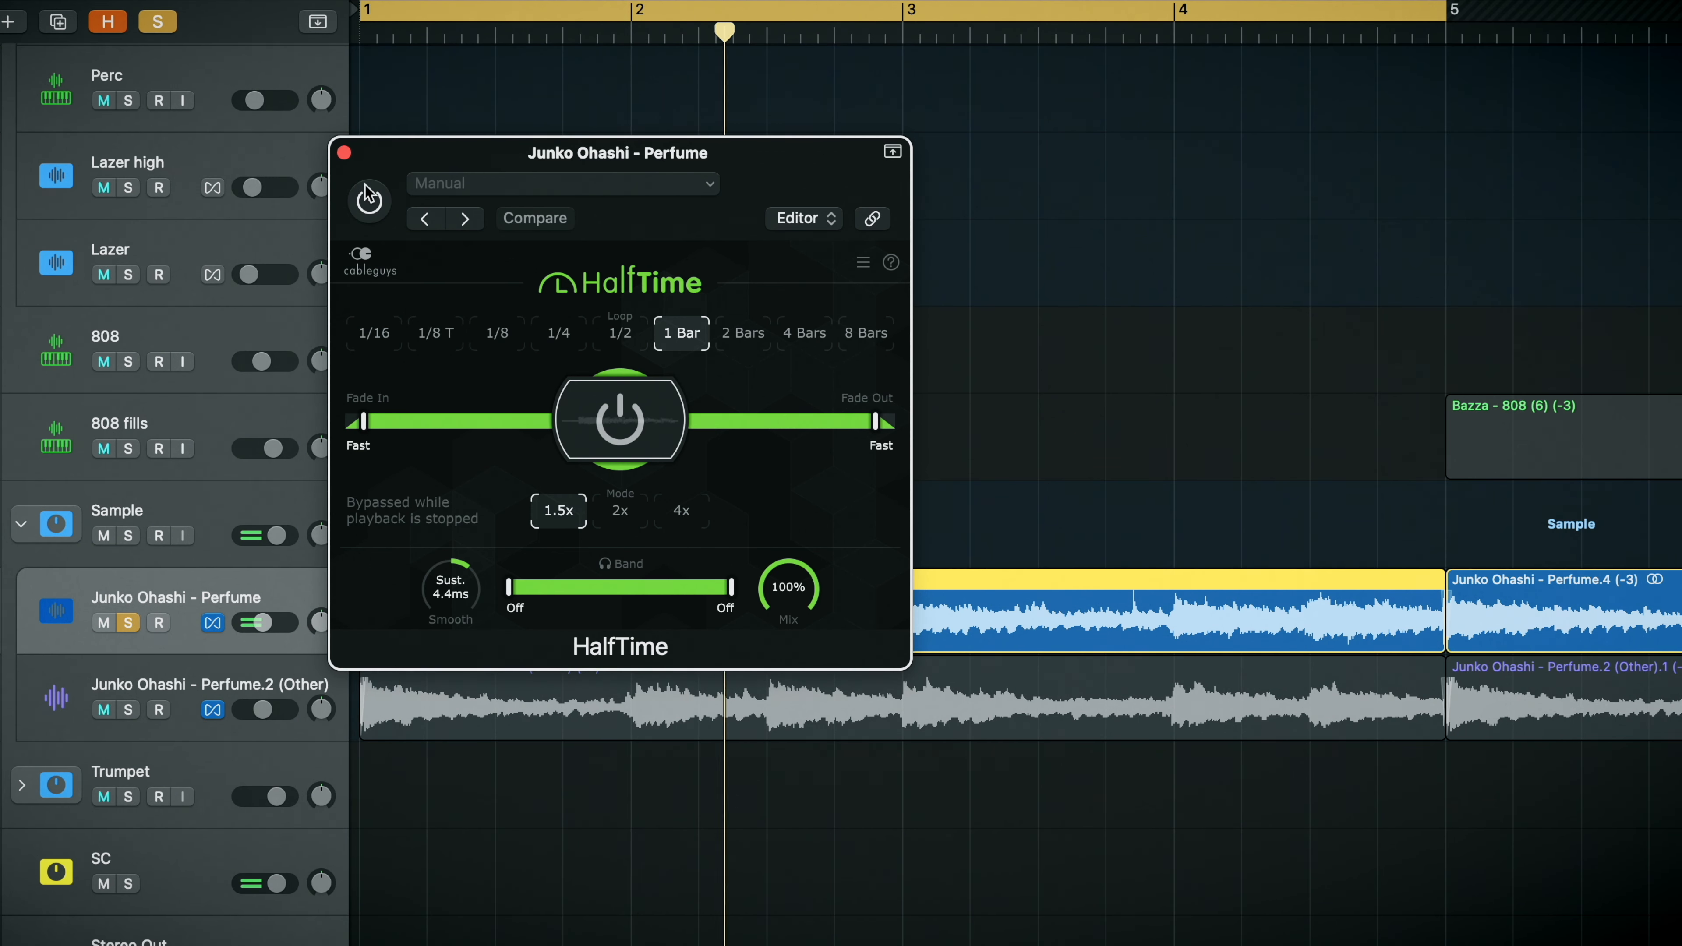
{"action": "key", "text": "space"}
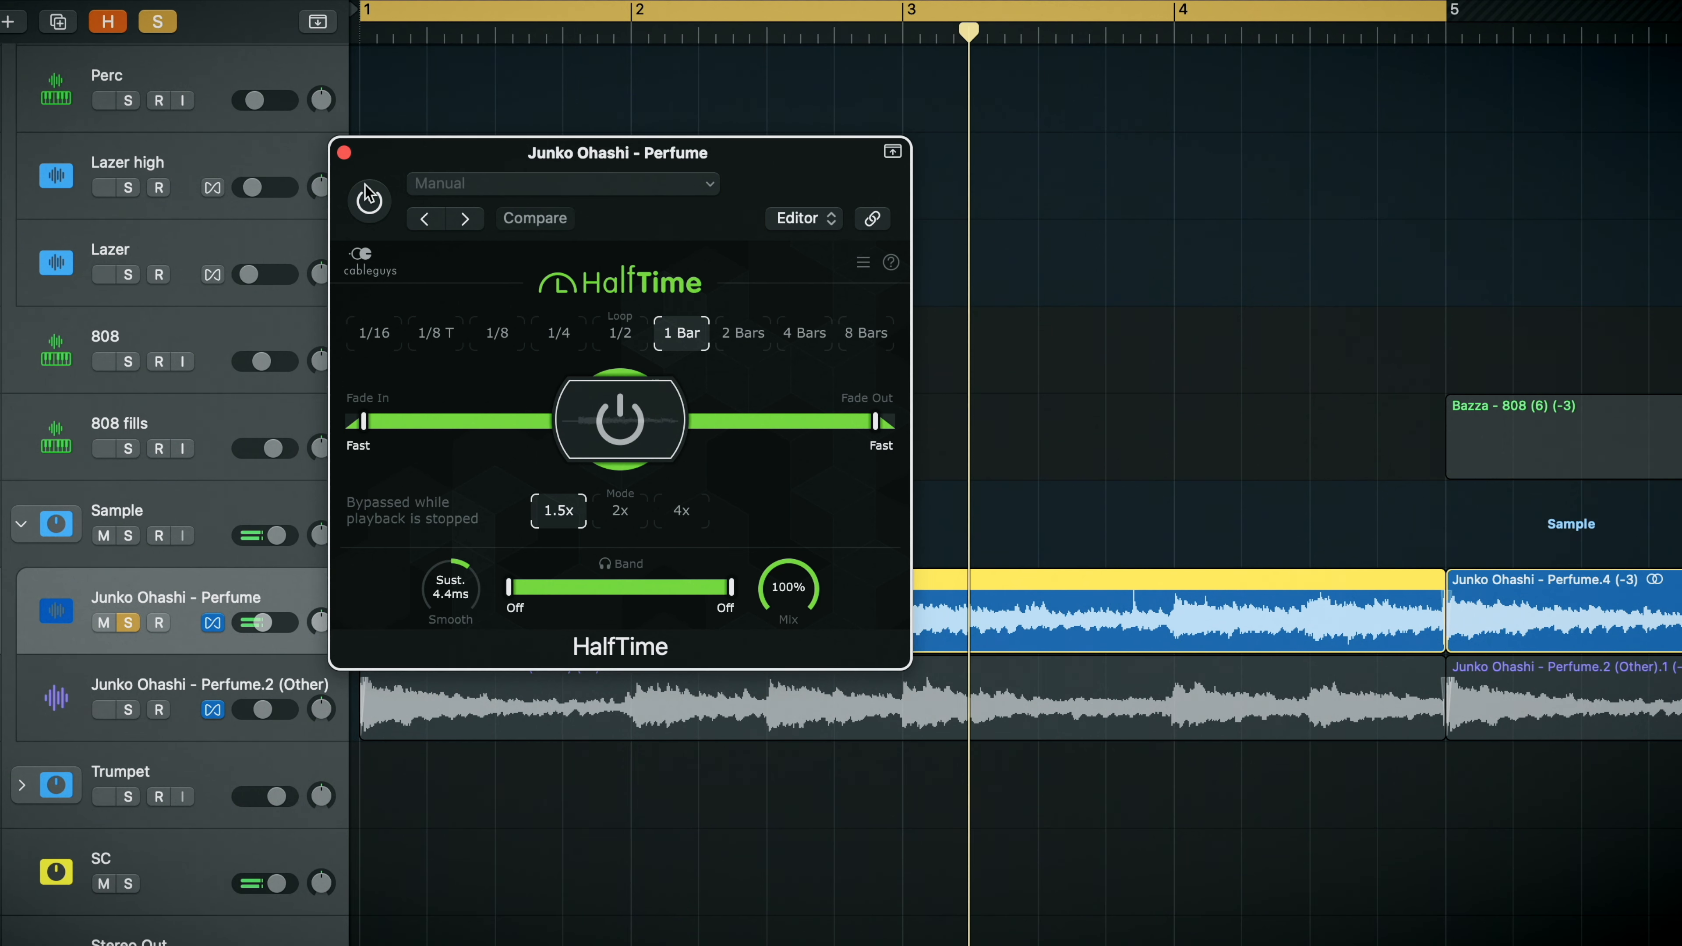
- Turn HalfTime back on, play the sample in 1.5x mode, and toggle the plug-in's bypass for comparison
{"action": "left_click", "coordinate": [366, 184]}
{"action": "key", "text": "space"}
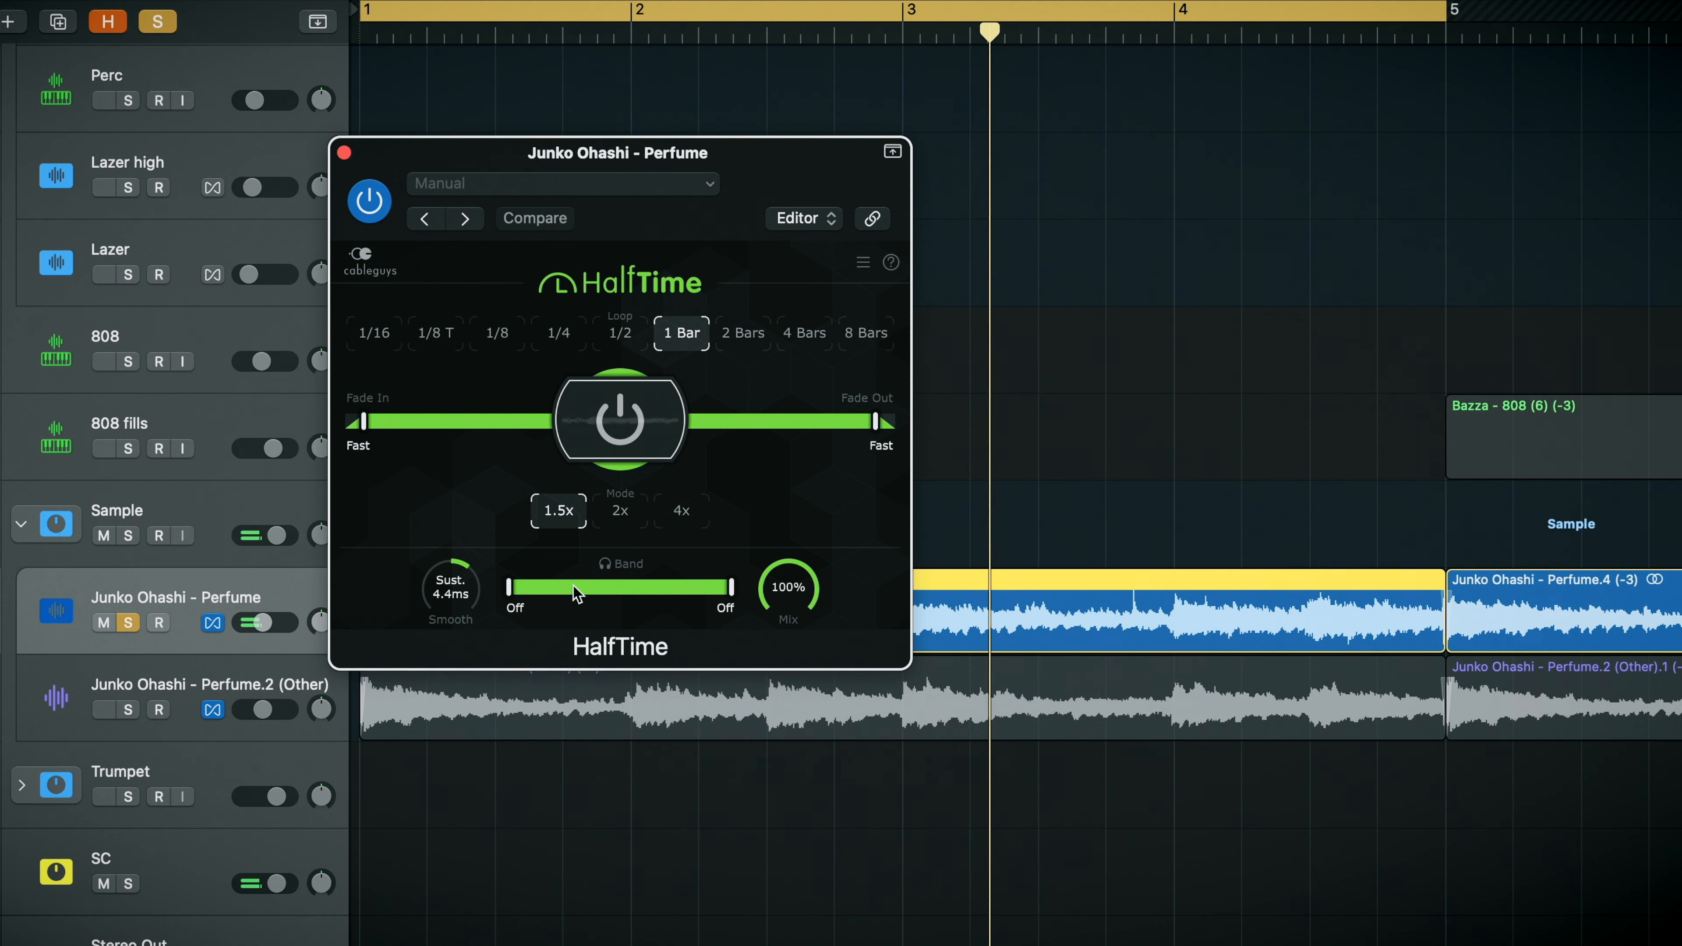
{"action": "key", "text": "space"}
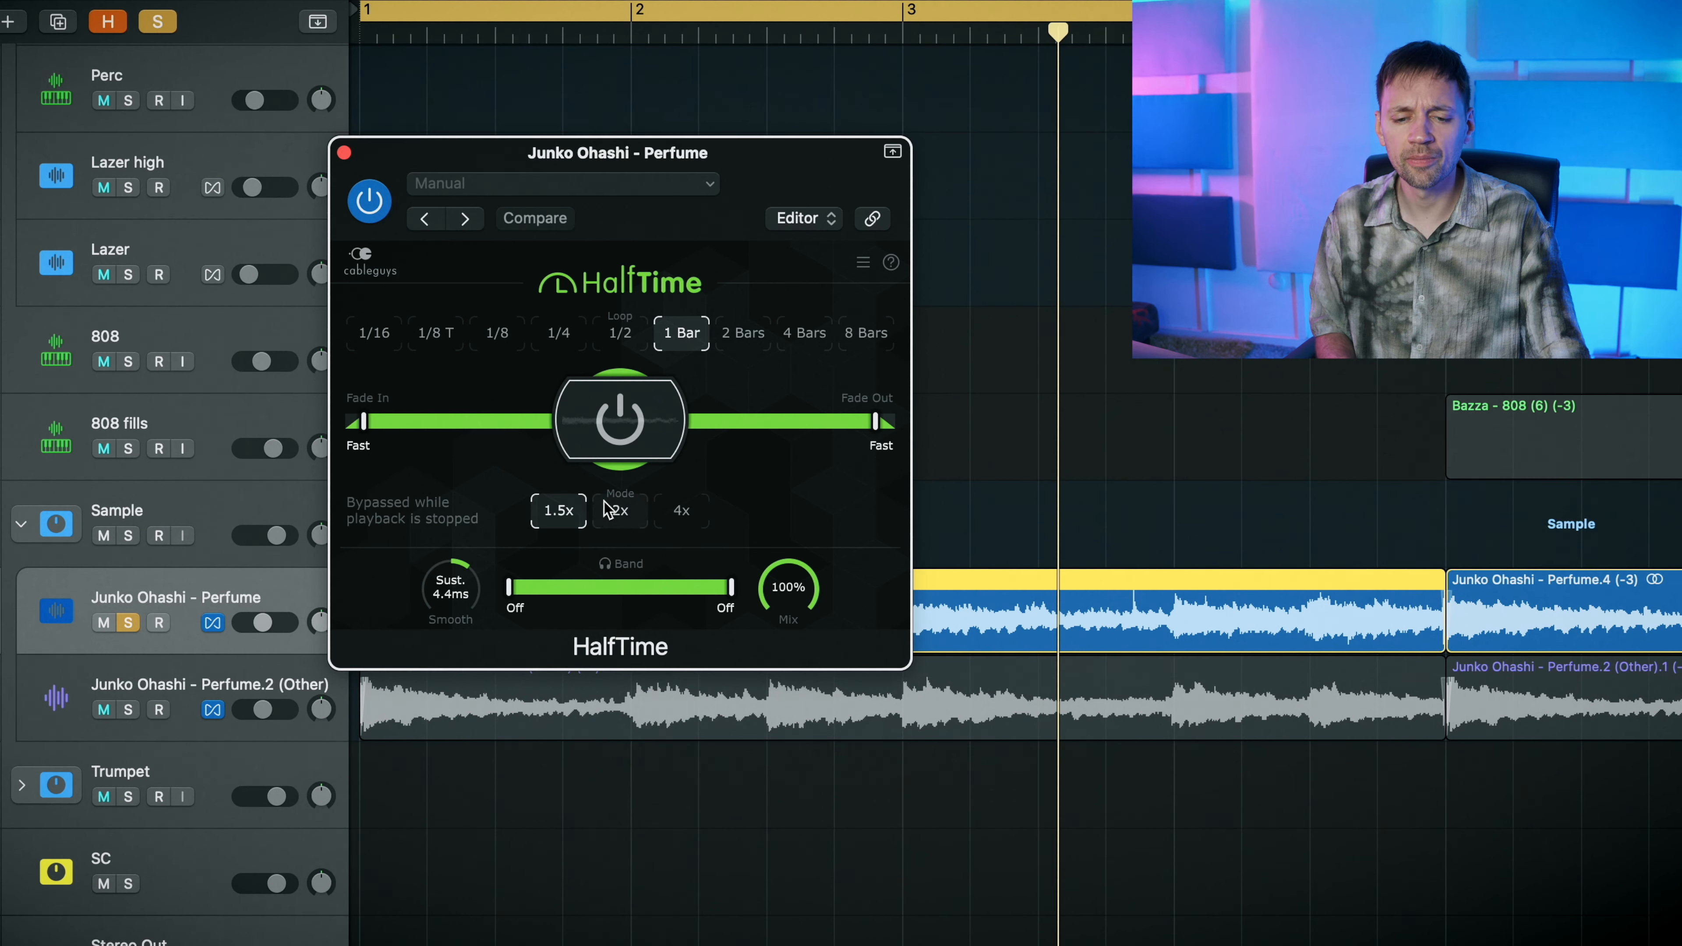
{"action": "key", "text": "space"}
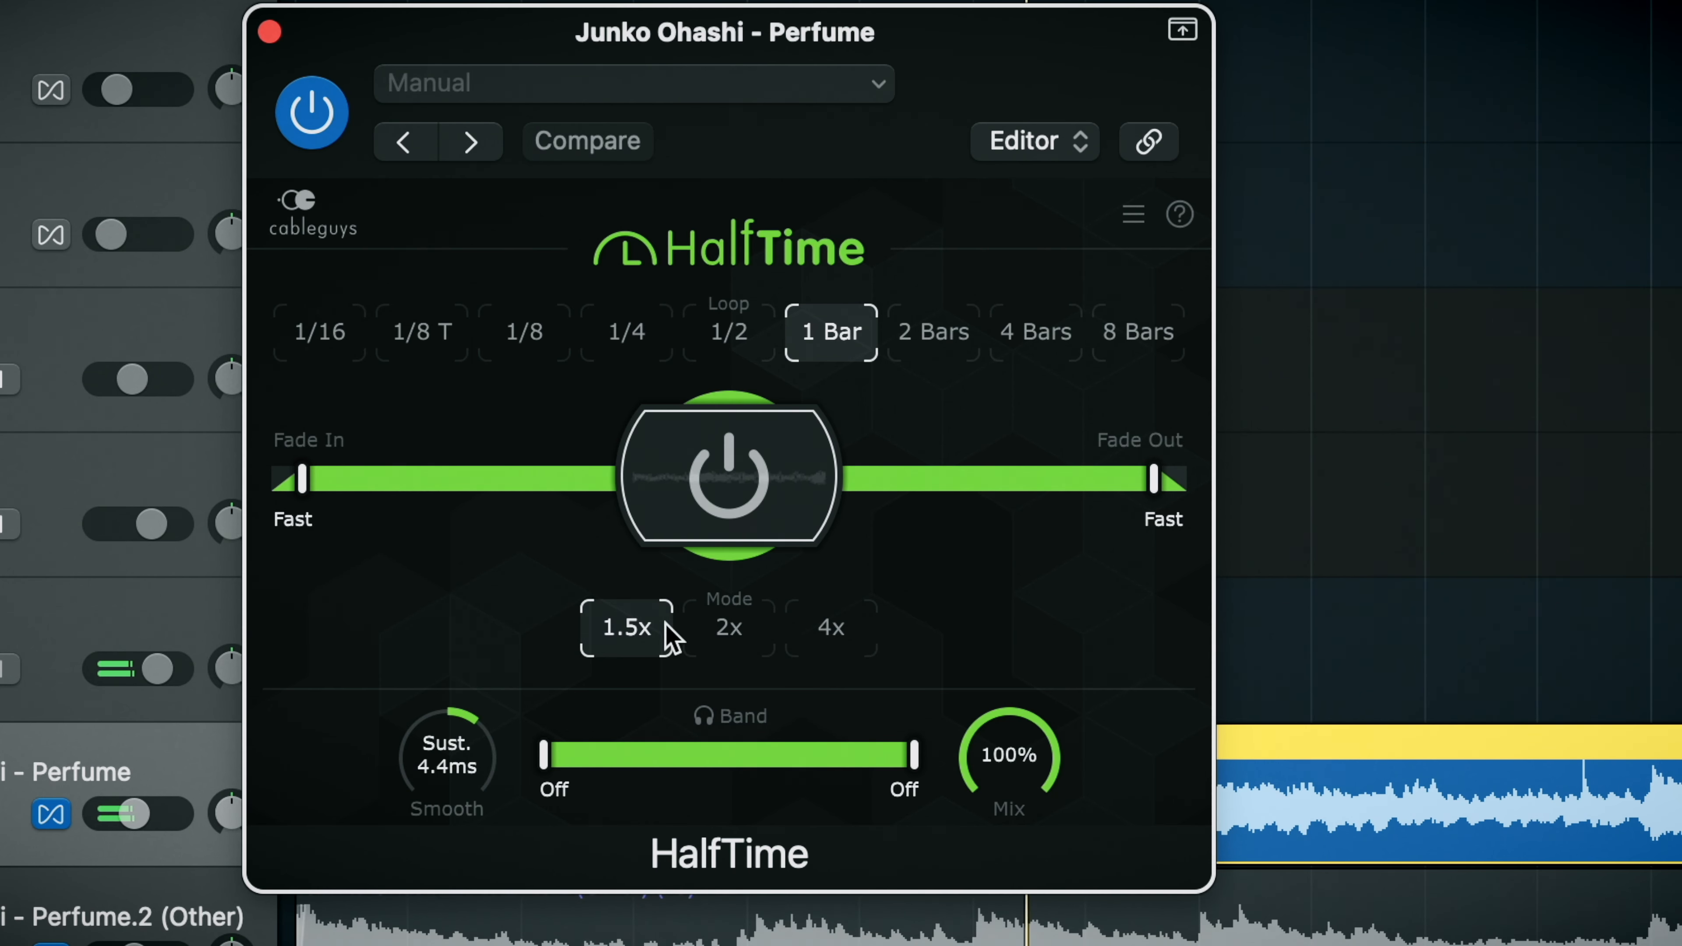
{"action": "left_click", "coordinate": [317, 114]}
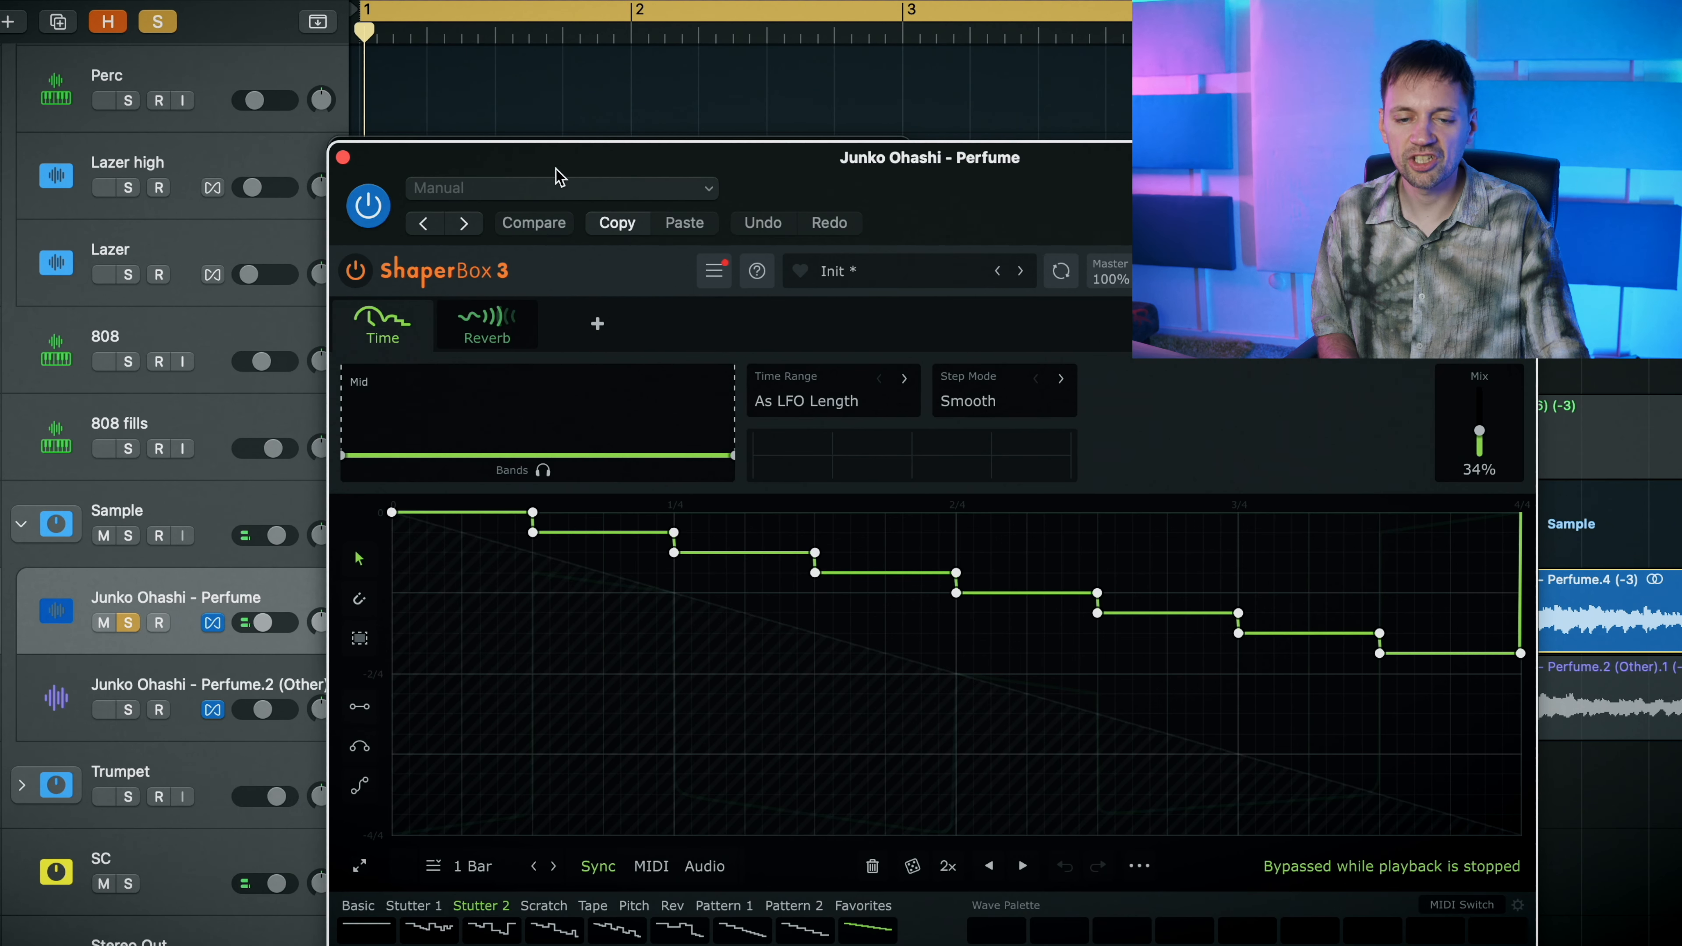
- Compare the Perfume track with ShaperBox 3 enabled and bypassed, leave the plug-in on, and close its window
{"action": "left_click_drag", "start_coordinate": [555, 169], "coordinate": [365, 121]}
{"action": "key", "text": "space"}
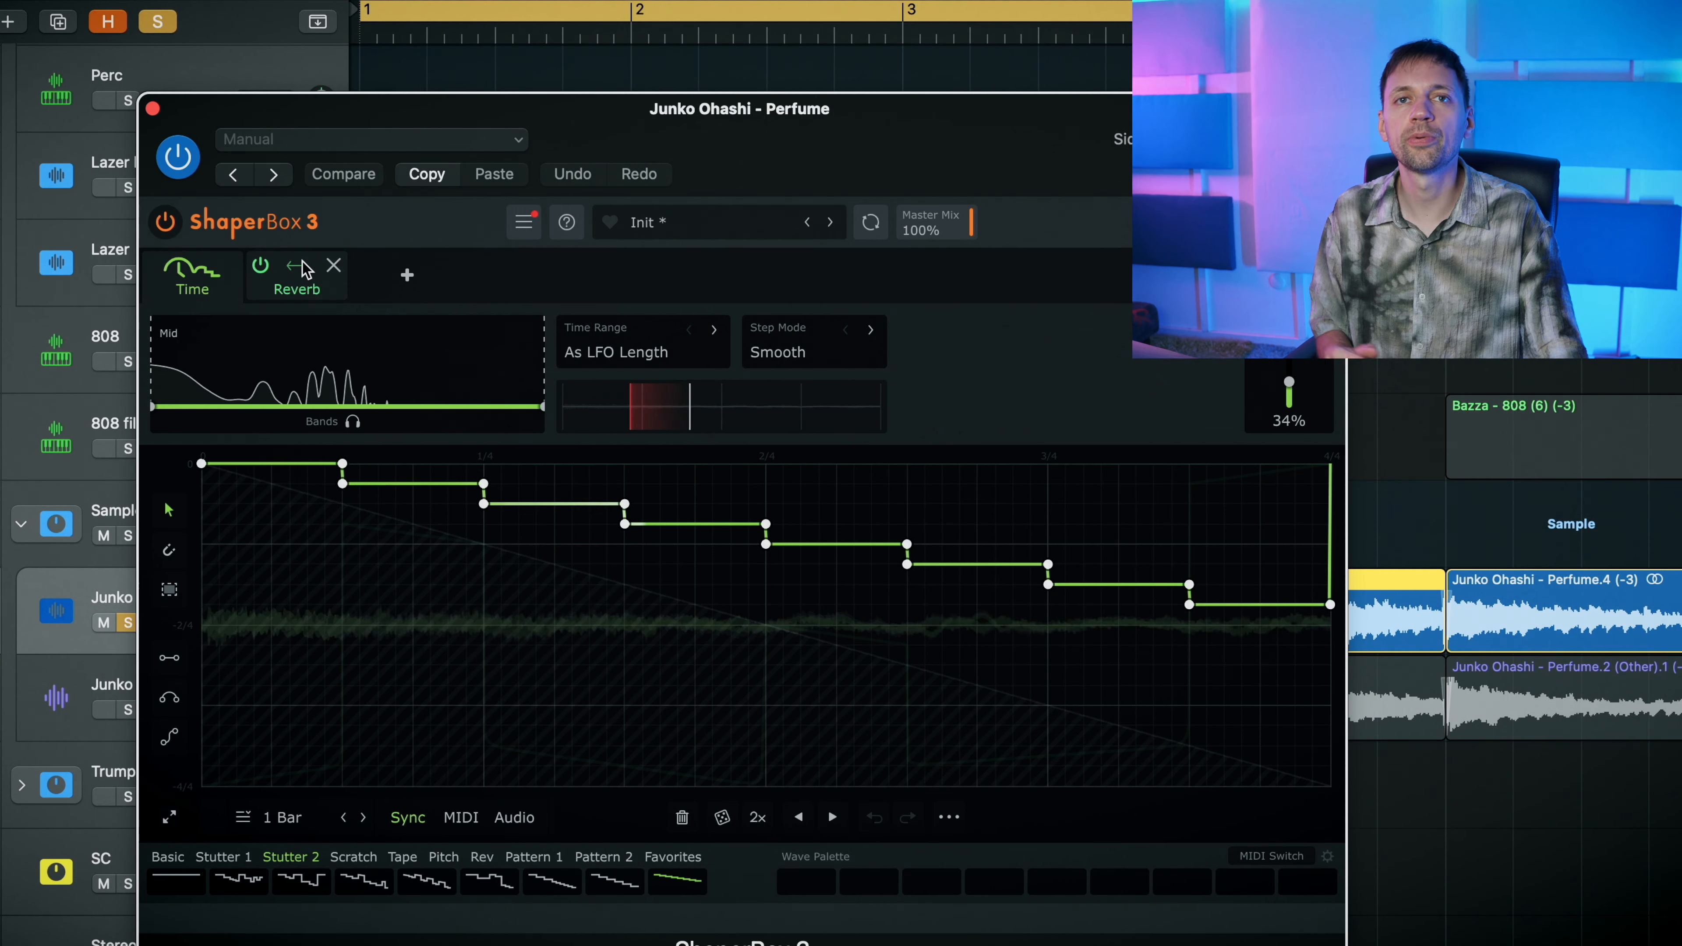
{"action": "key", "text": "space"}
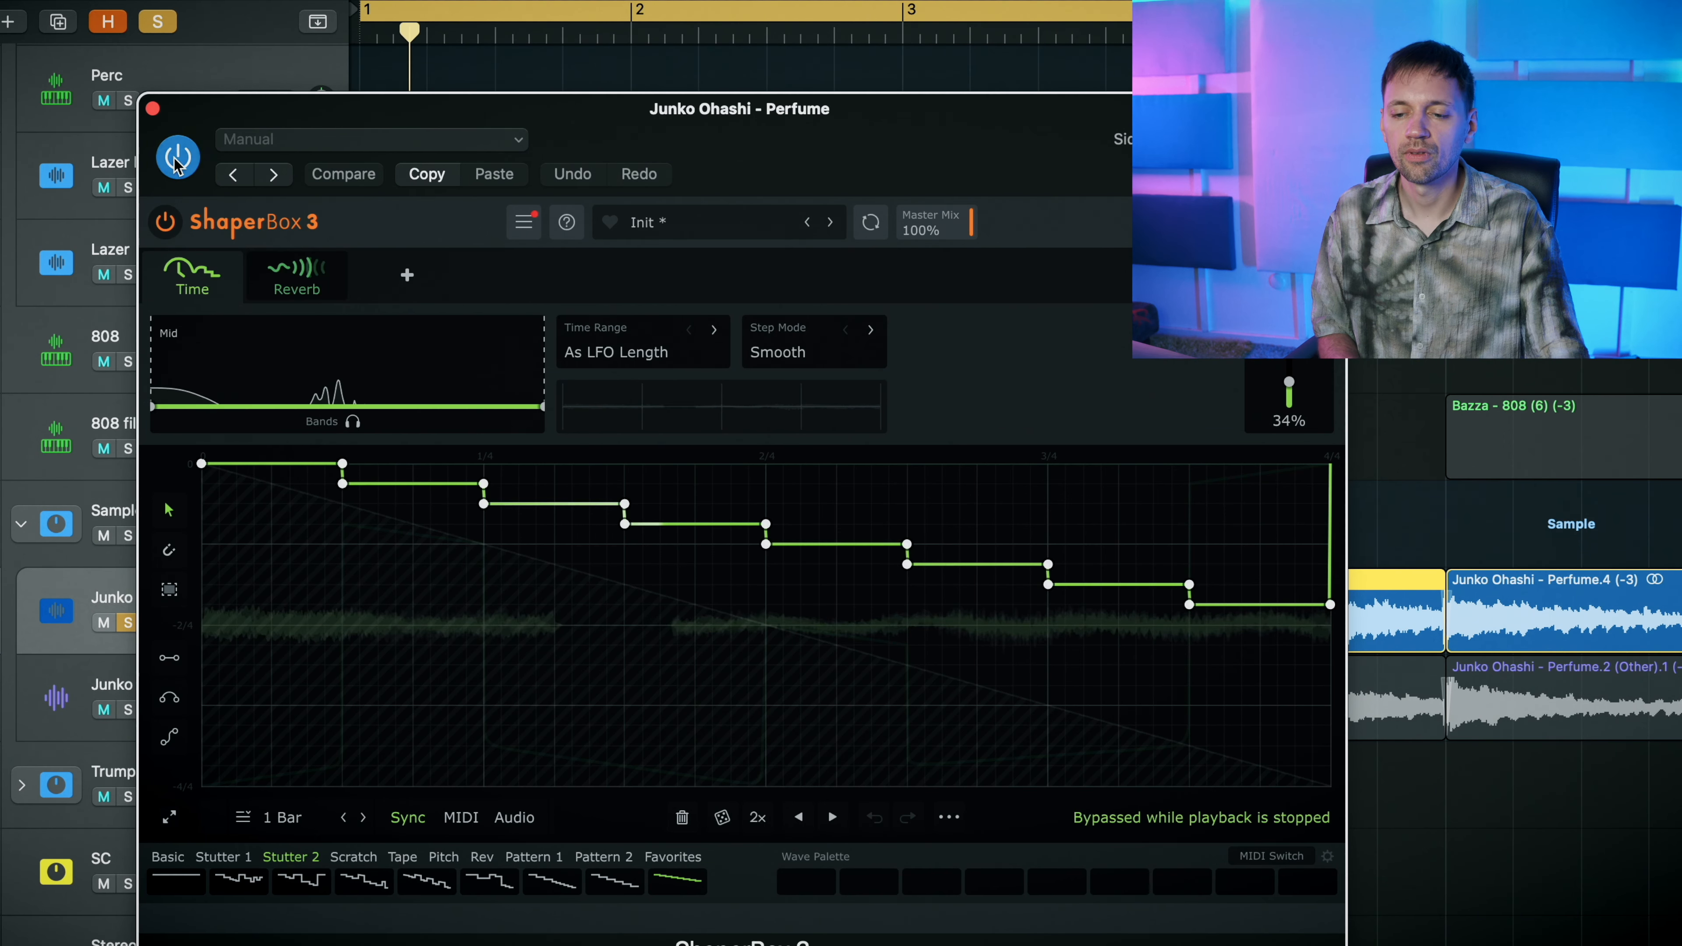
{"action": "left_click", "coordinate": [176, 163]}
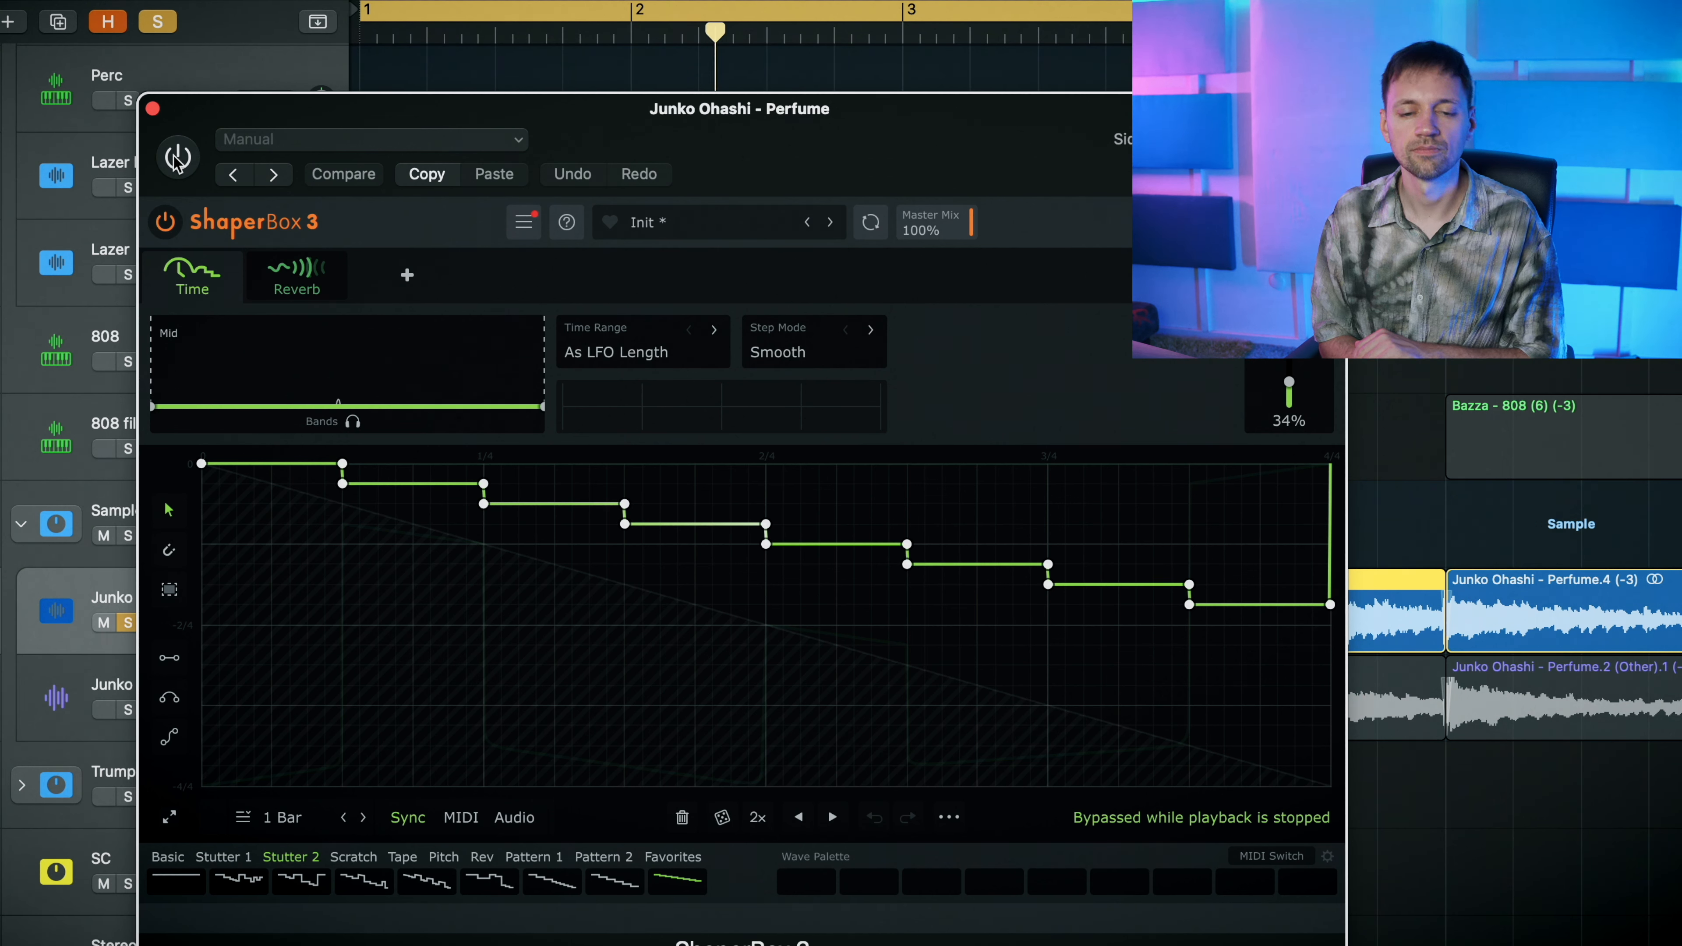
{"action": "left_click", "coordinate": [176, 162]}
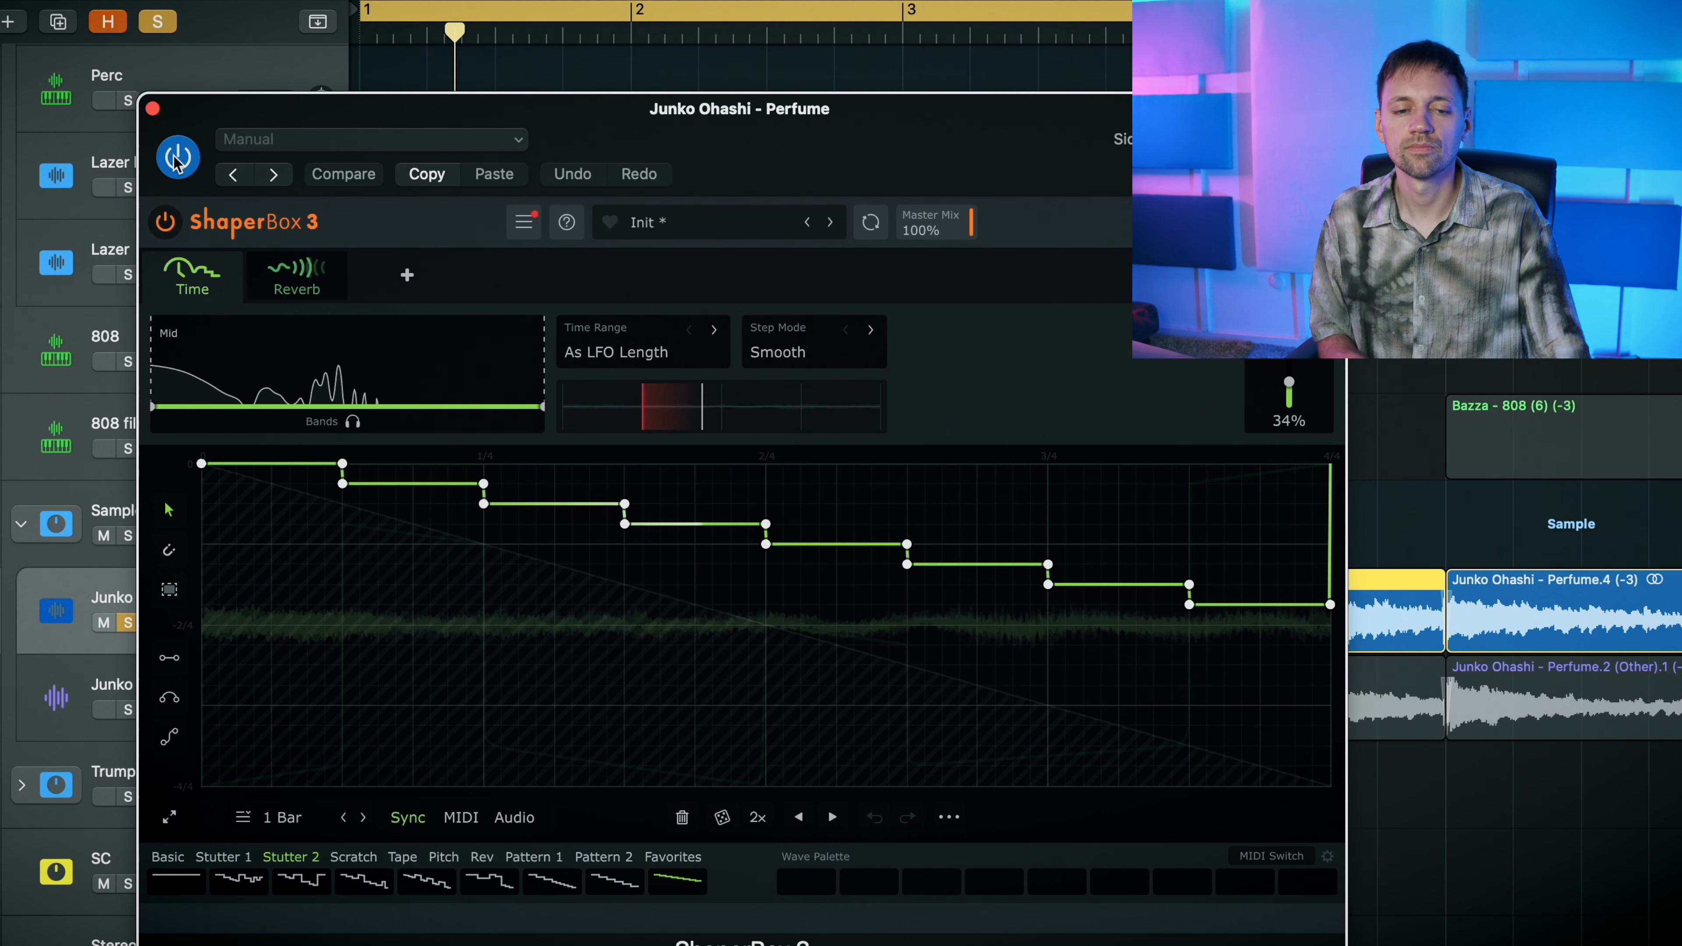
{"action": "left_click", "coordinate": [153, 108]}
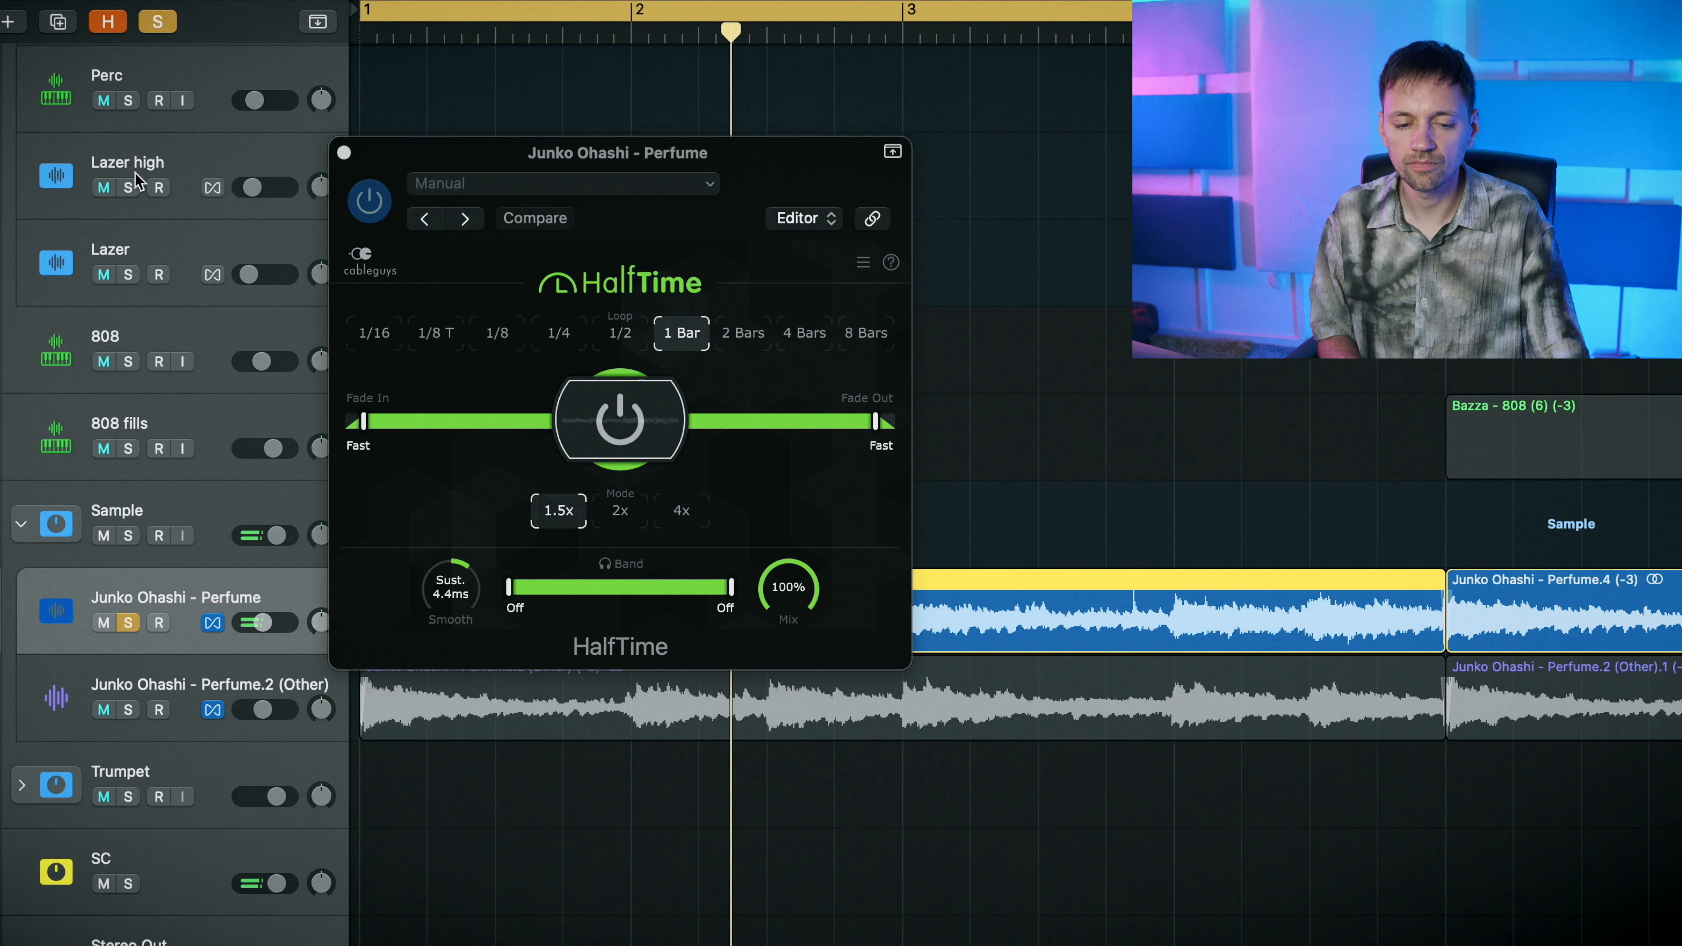
- Solo Perfume.2 (Other) alongside the Perfume track and open the UADx LA-3A Compressor on the Sample stack
{"action": "left_click", "coordinate": [128, 709], "text": "alt"}
{"action": "left_click", "coordinate": [101, 685]}
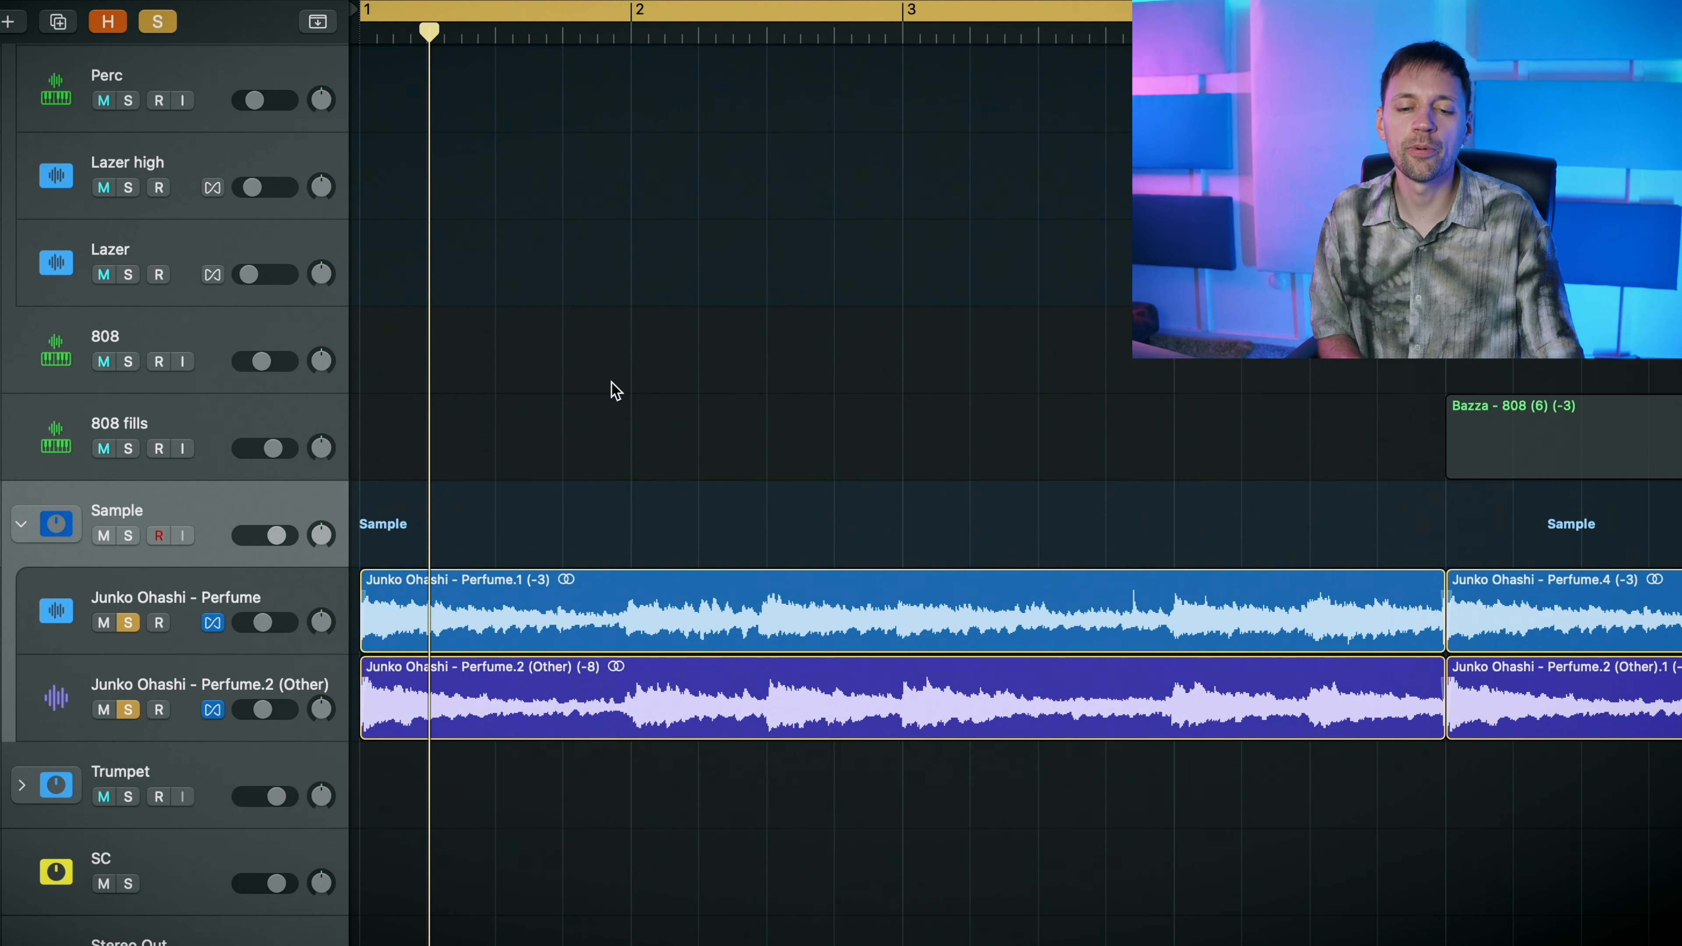
{"action": "left_click", "coordinate": [561, 510]}
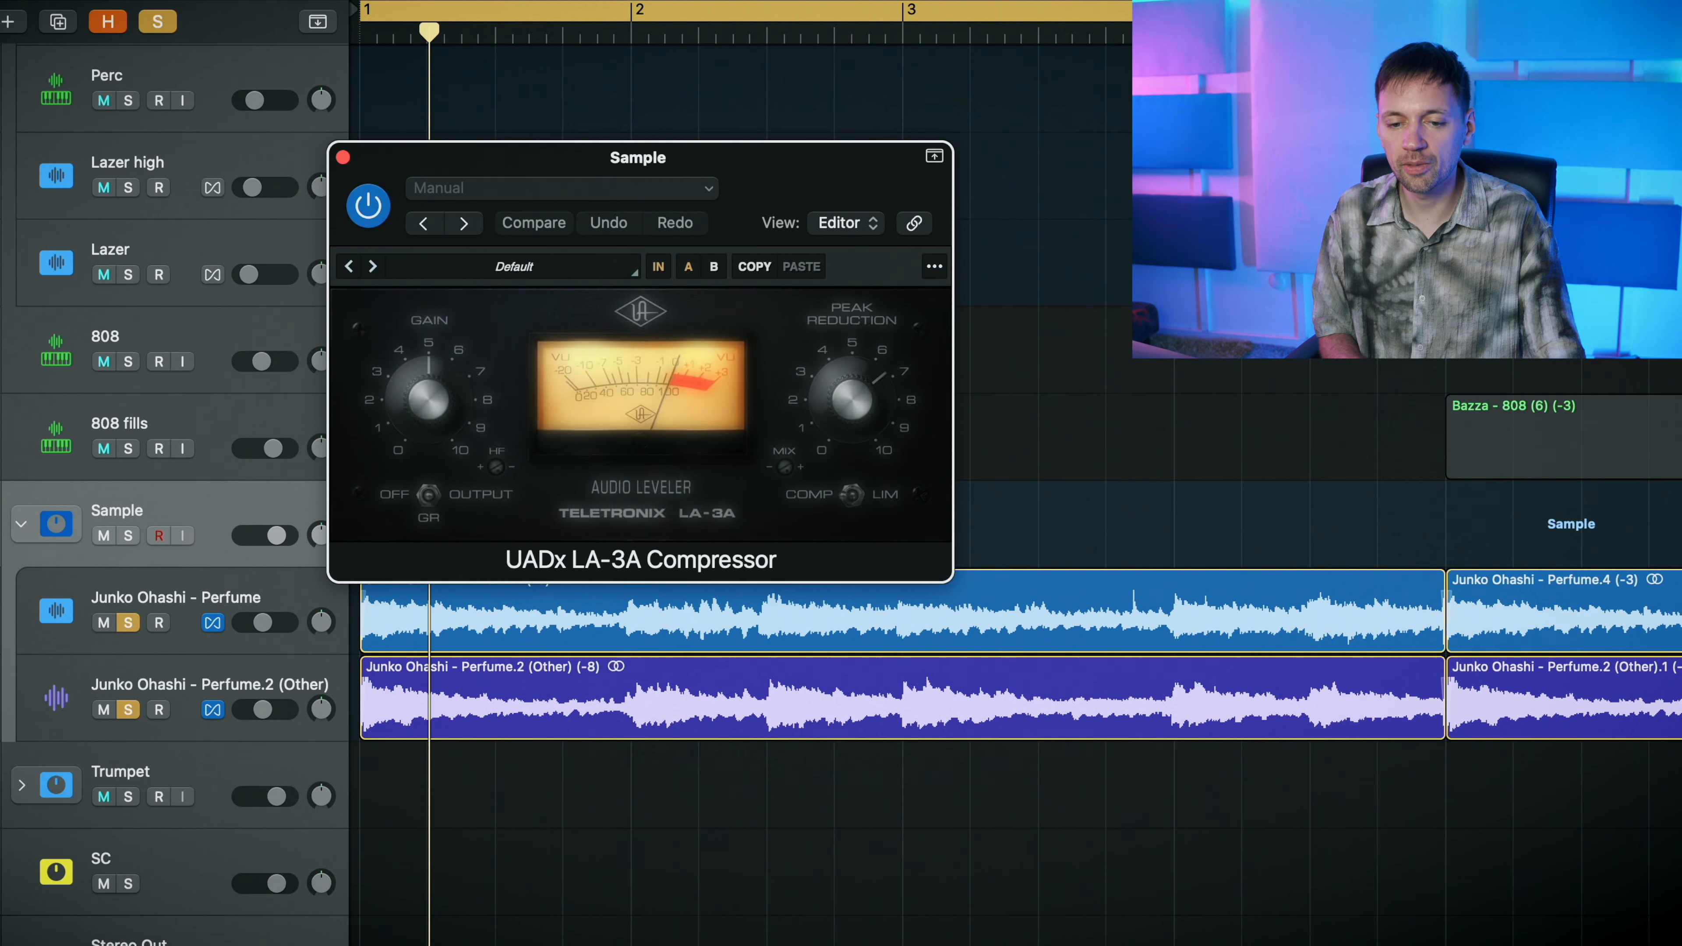
- Play the Sample stack through its LA-3A compressor and RC-20 Retro Color, and close both plug-in windows
{"action": "key", "text": "space"}
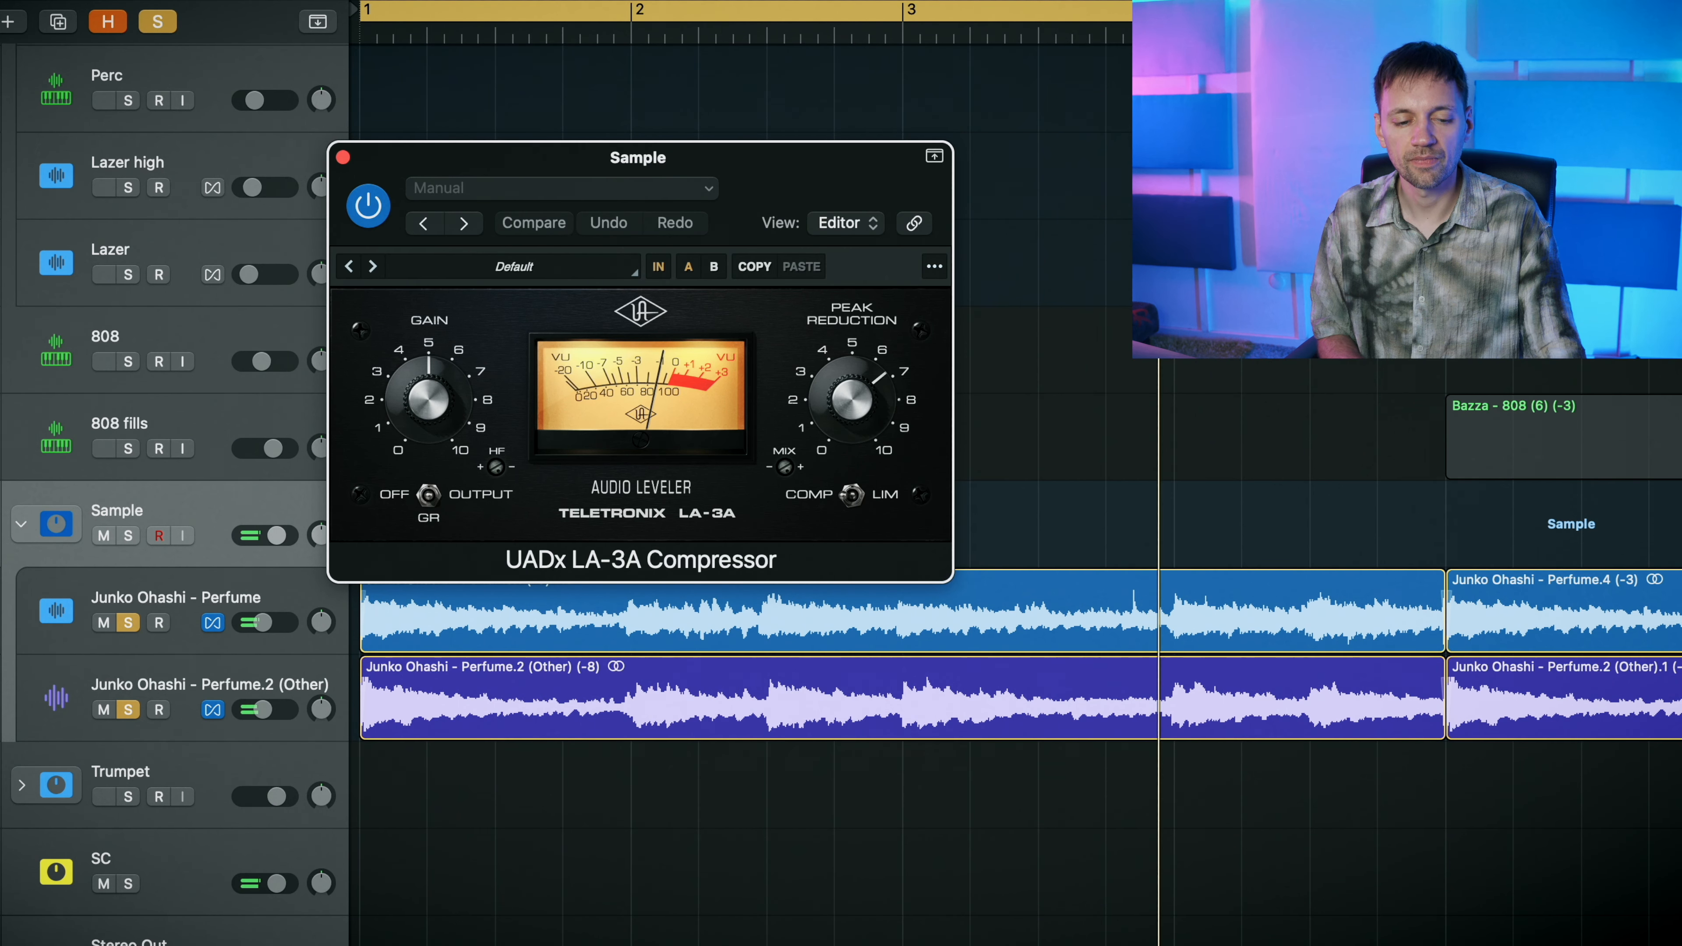
{"action": "left_click", "coordinate": [1, 331]}
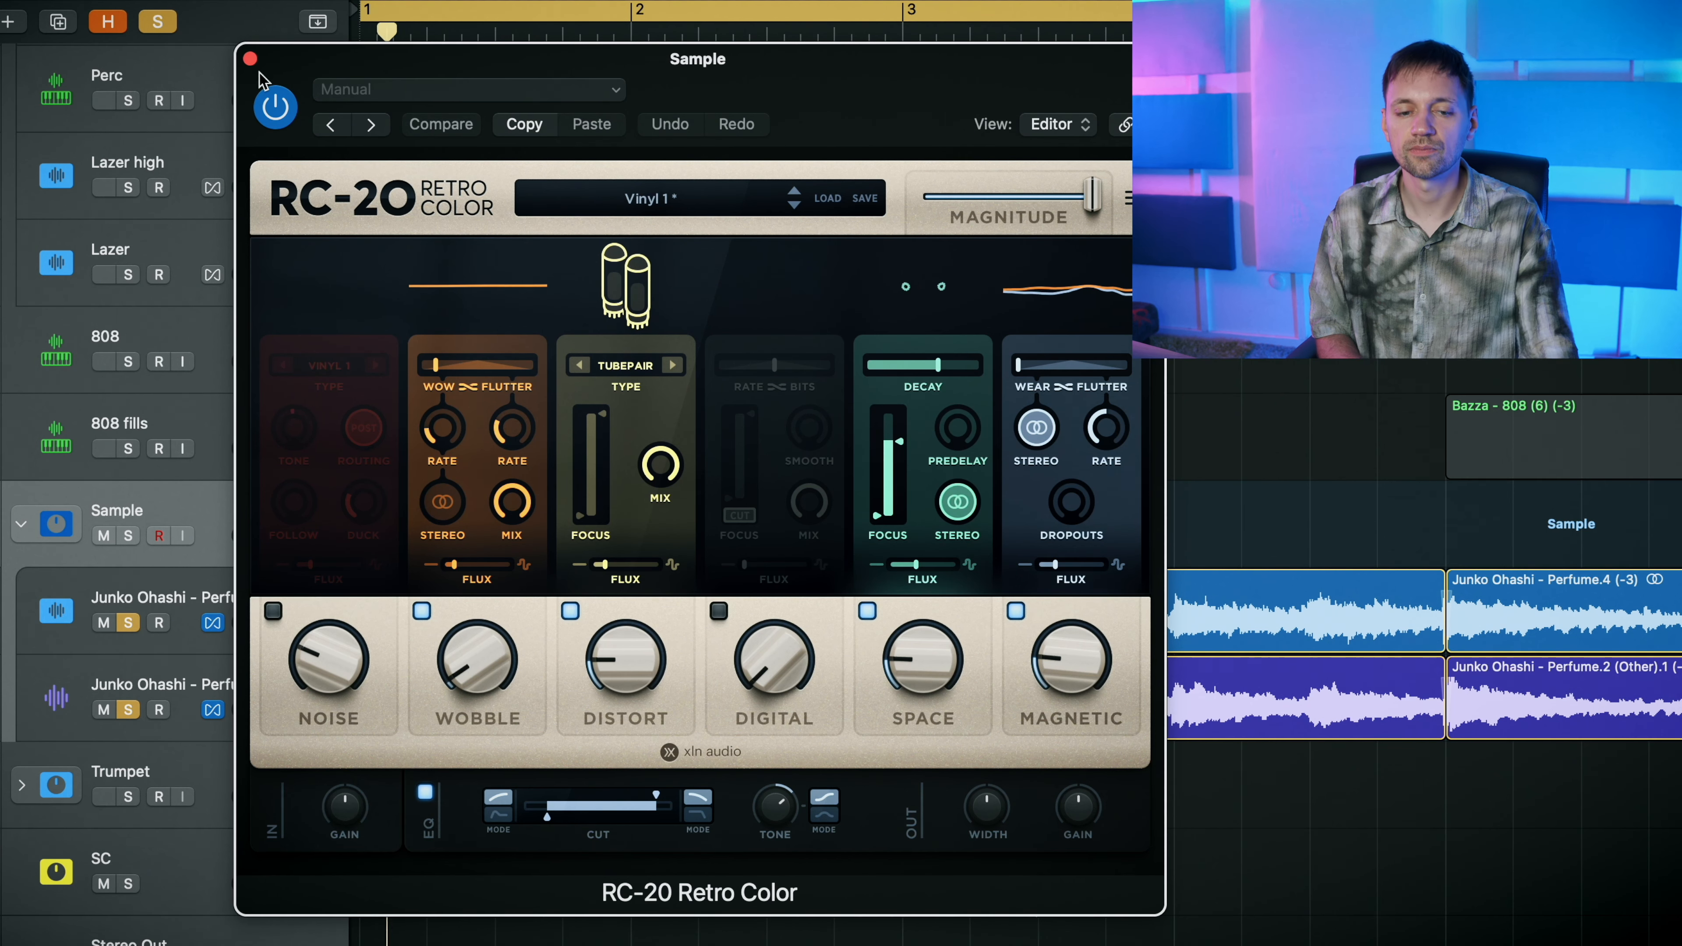
{"action": "left_click", "coordinate": [249, 59]}
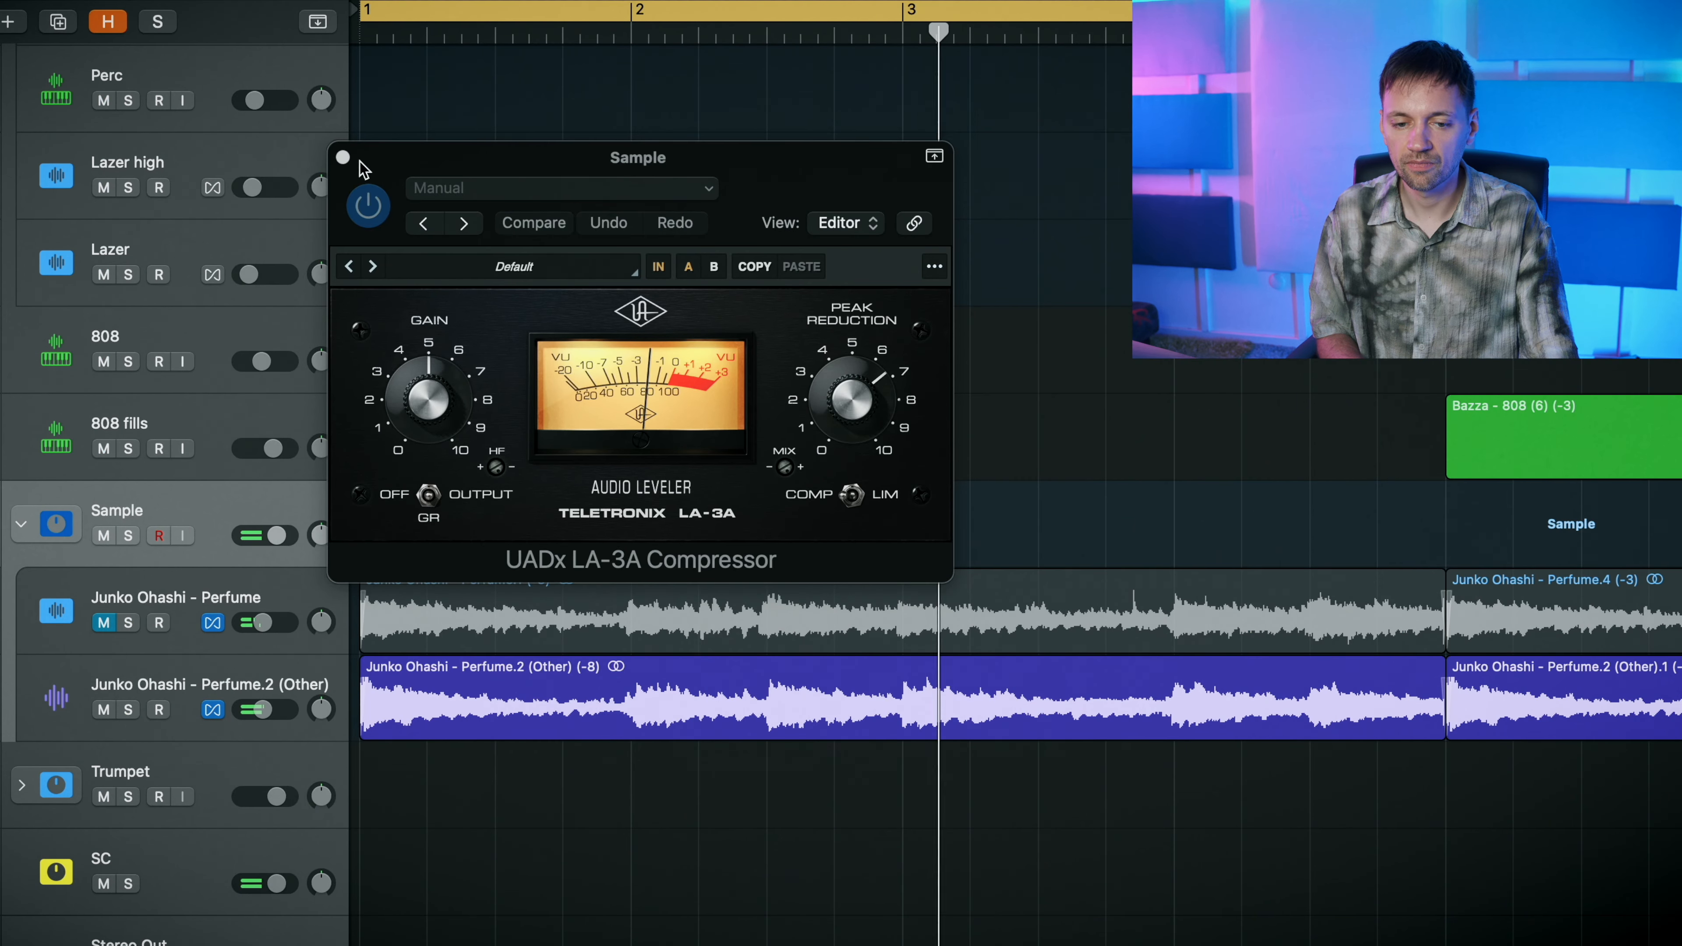
{"action": "left_click", "coordinate": [342, 157]}
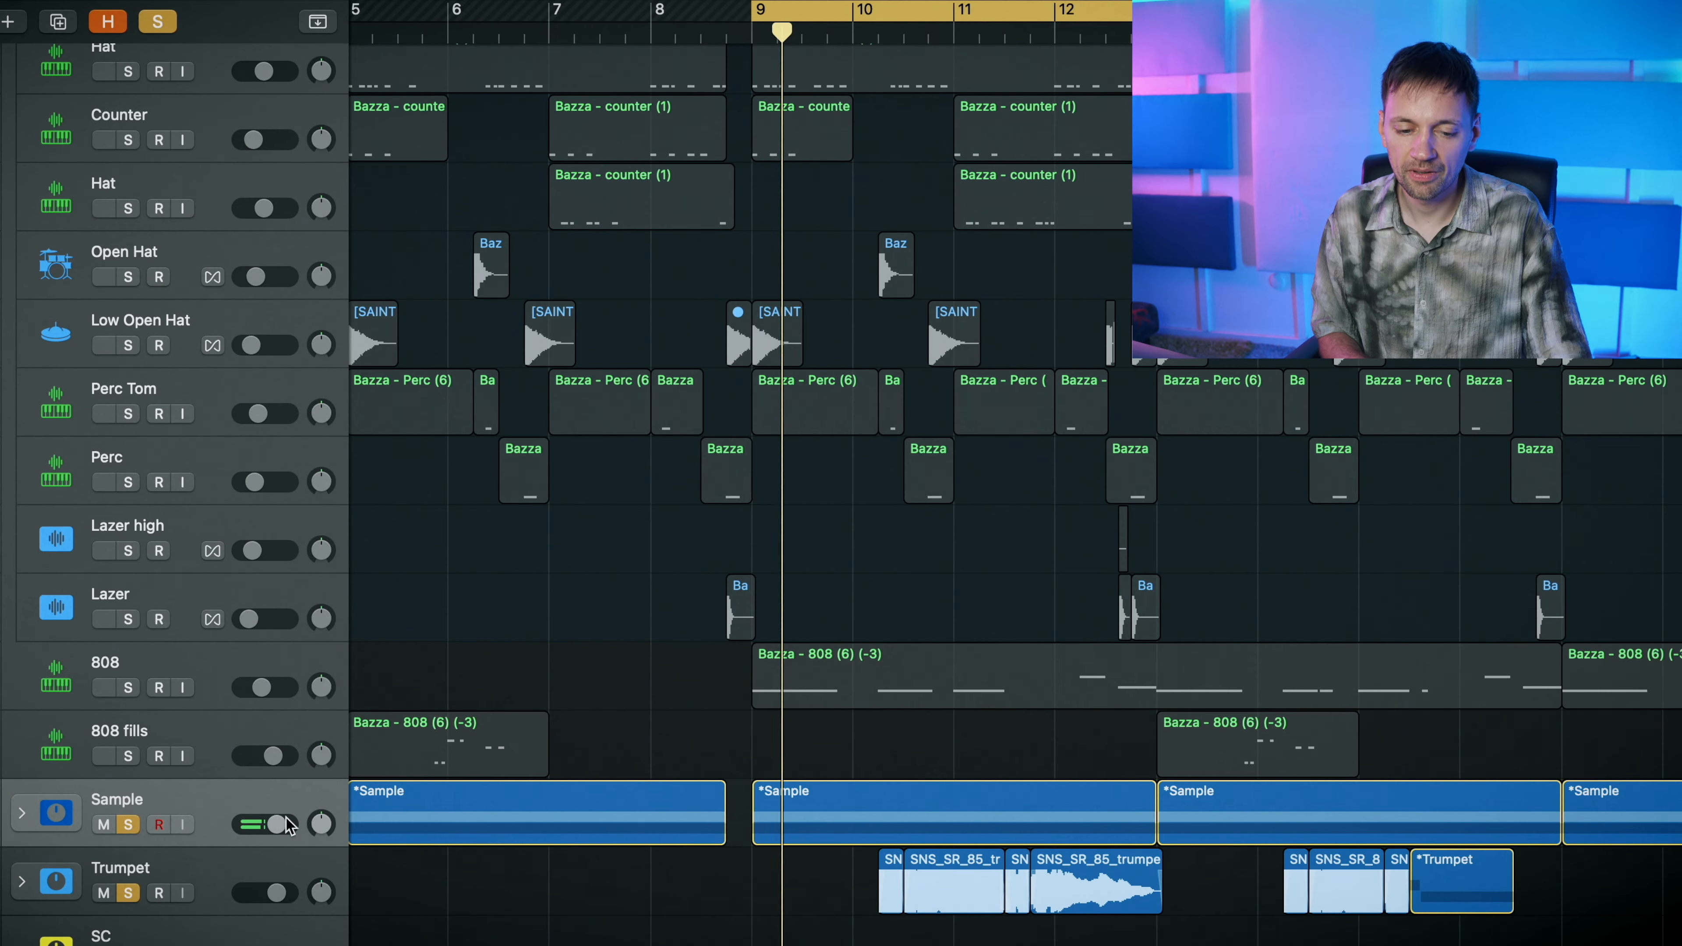
- Listen to the soloed Sample and Trumpet stacks together and expand the Trumpet stack to show its individual tracks
{"action": "scroll", "coordinate": [823, 668], "scroll_direction": "down", "scroll_amount": 3}
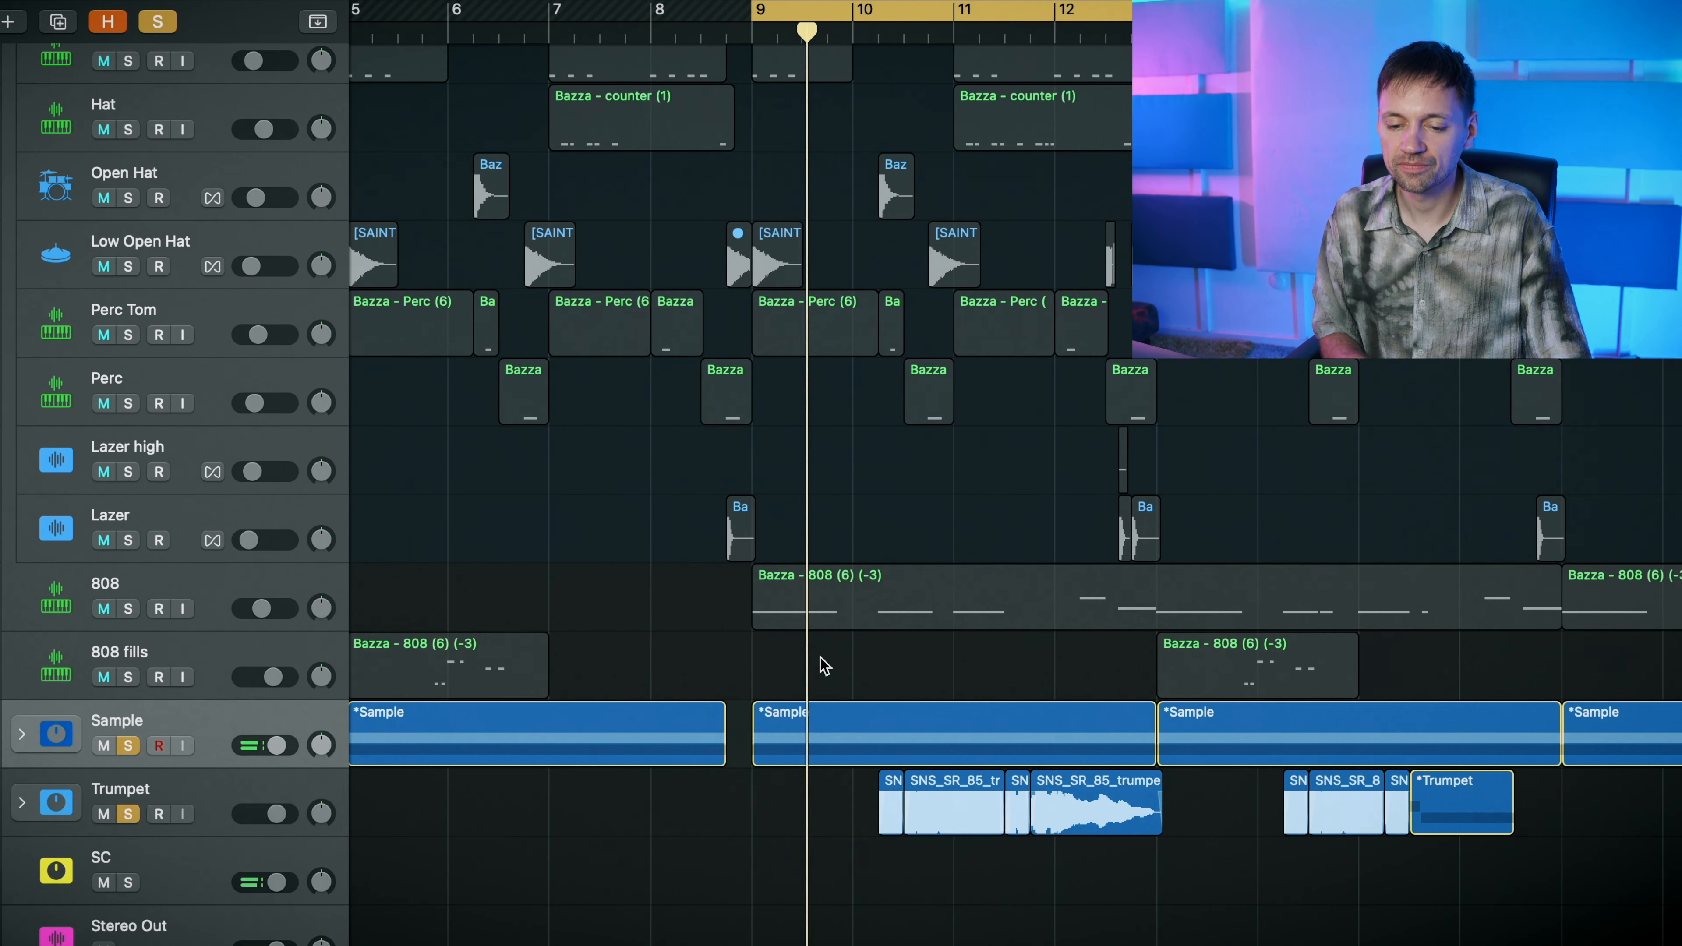
{"action": "scroll", "coordinate": [1011, 920], "scroll_direction": "up", "scroll_amount": 2}
{"action": "scroll", "coordinate": [1012, 920], "scroll_direction": "up", "scroll_amount": 3}
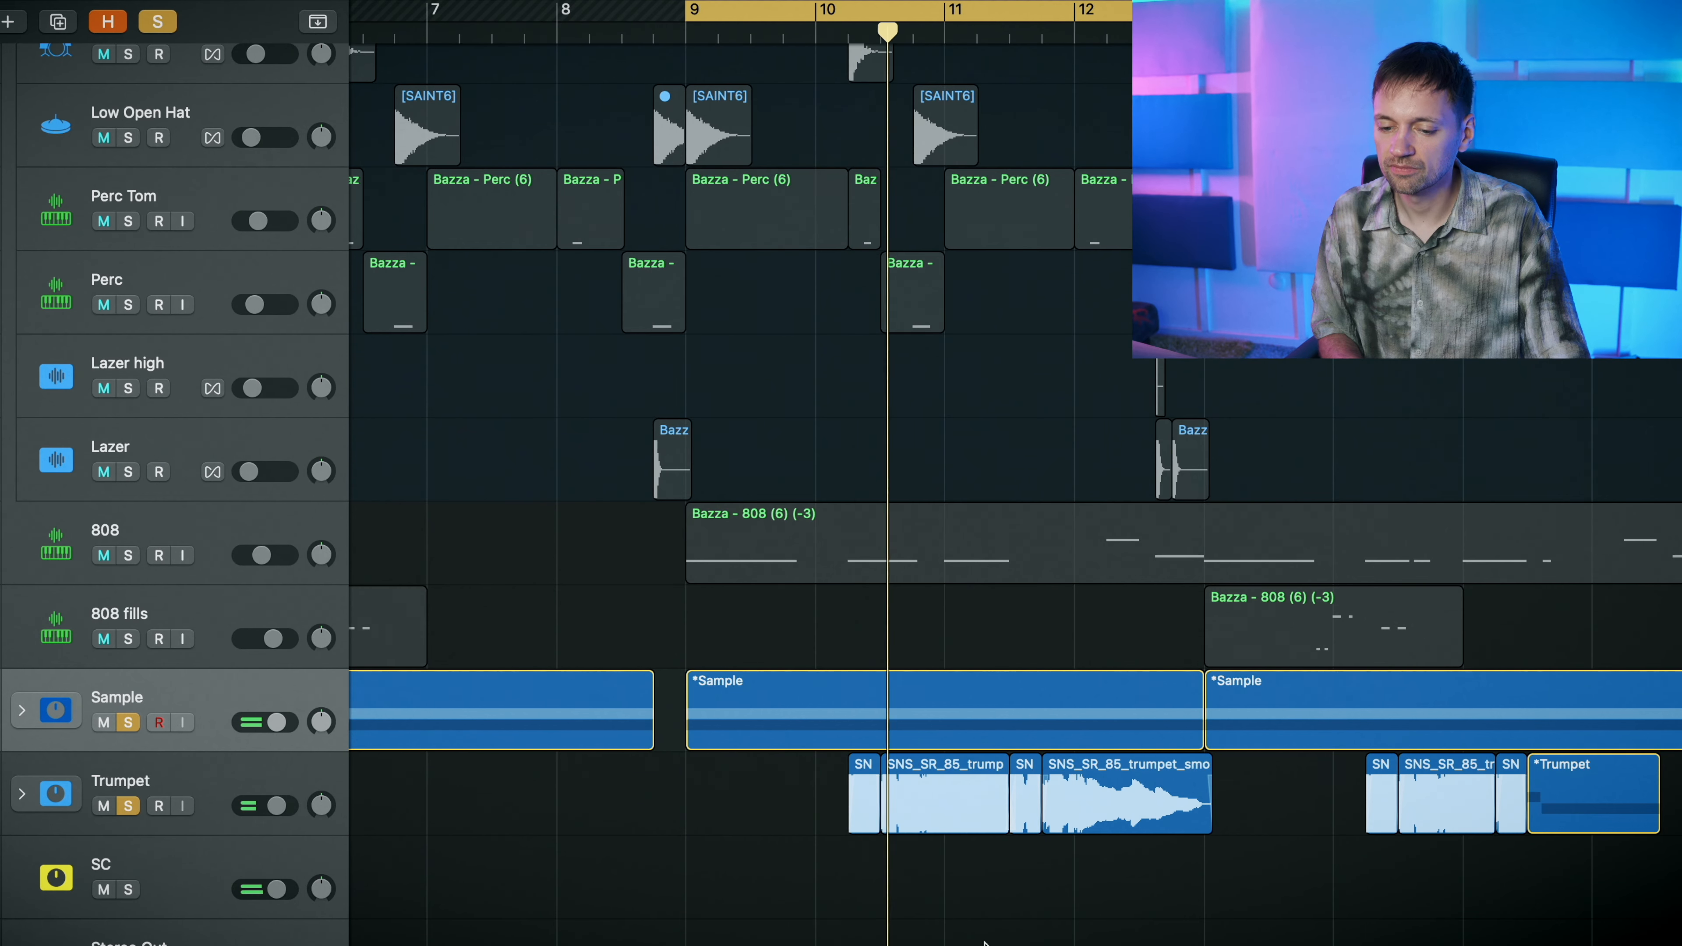
{"action": "left_click", "coordinate": [22, 794]}
{"action": "scroll", "coordinate": [762, 878], "scroll_direction": "down", "scroll_amount": 3}
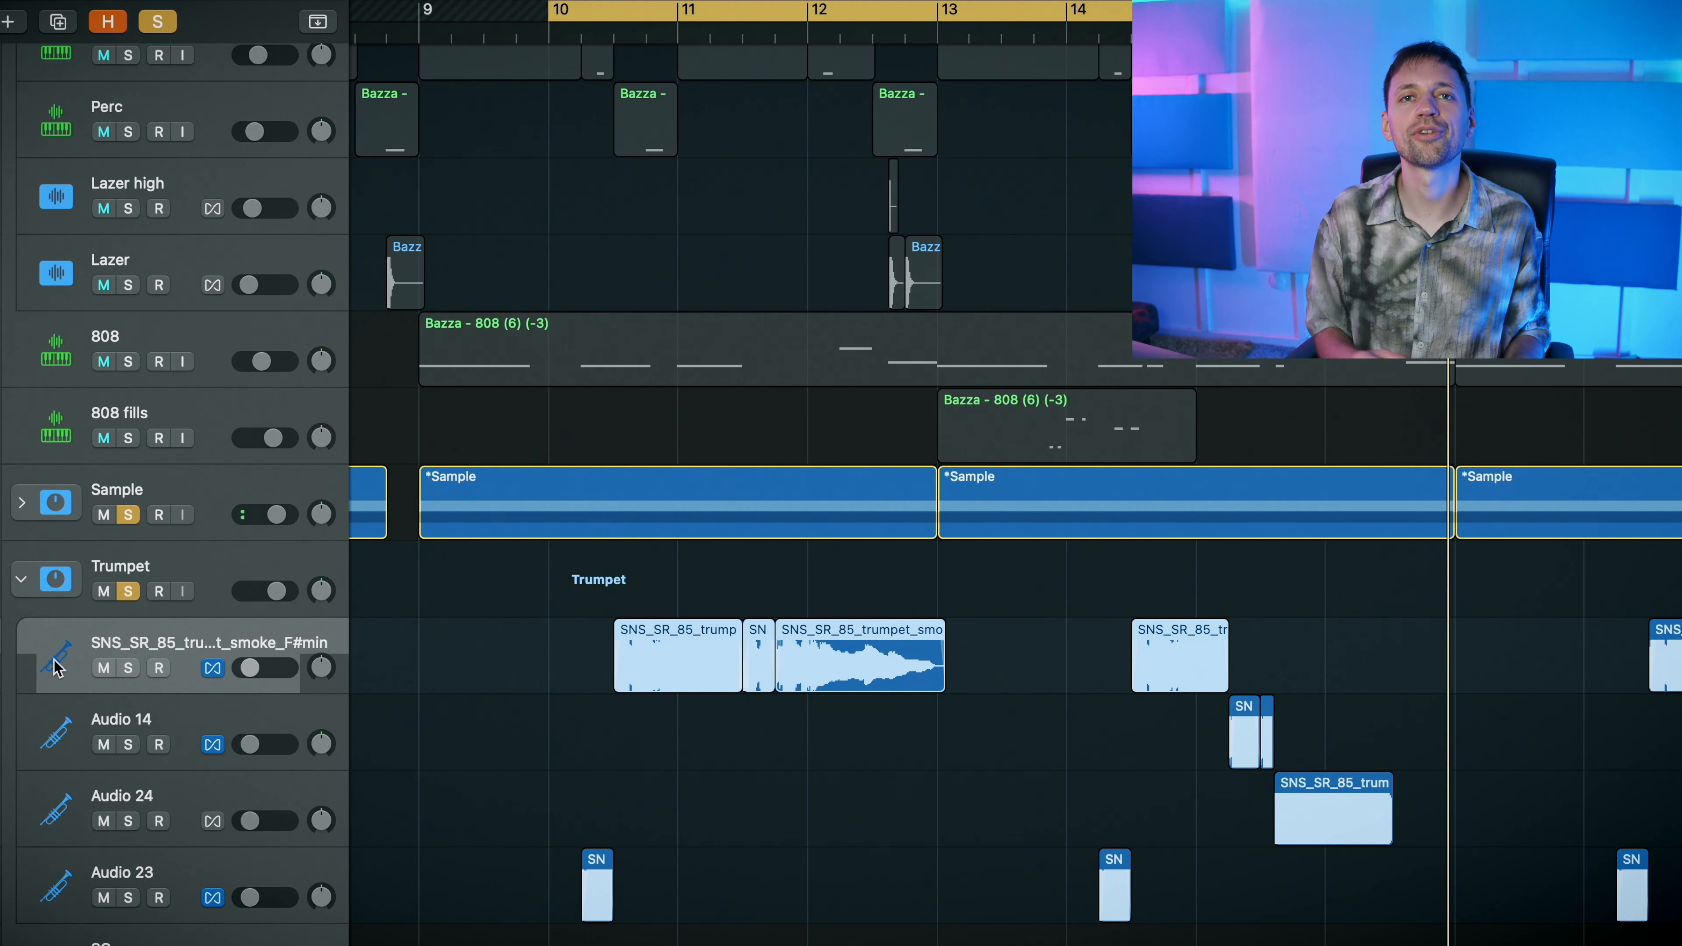
- On a duplicate trumpet track, extend the SNS_SR_85_trumpet_smoke region back to bar 7 and out to the recording's end, and play it
{"action": "key", "text": "super+d"}
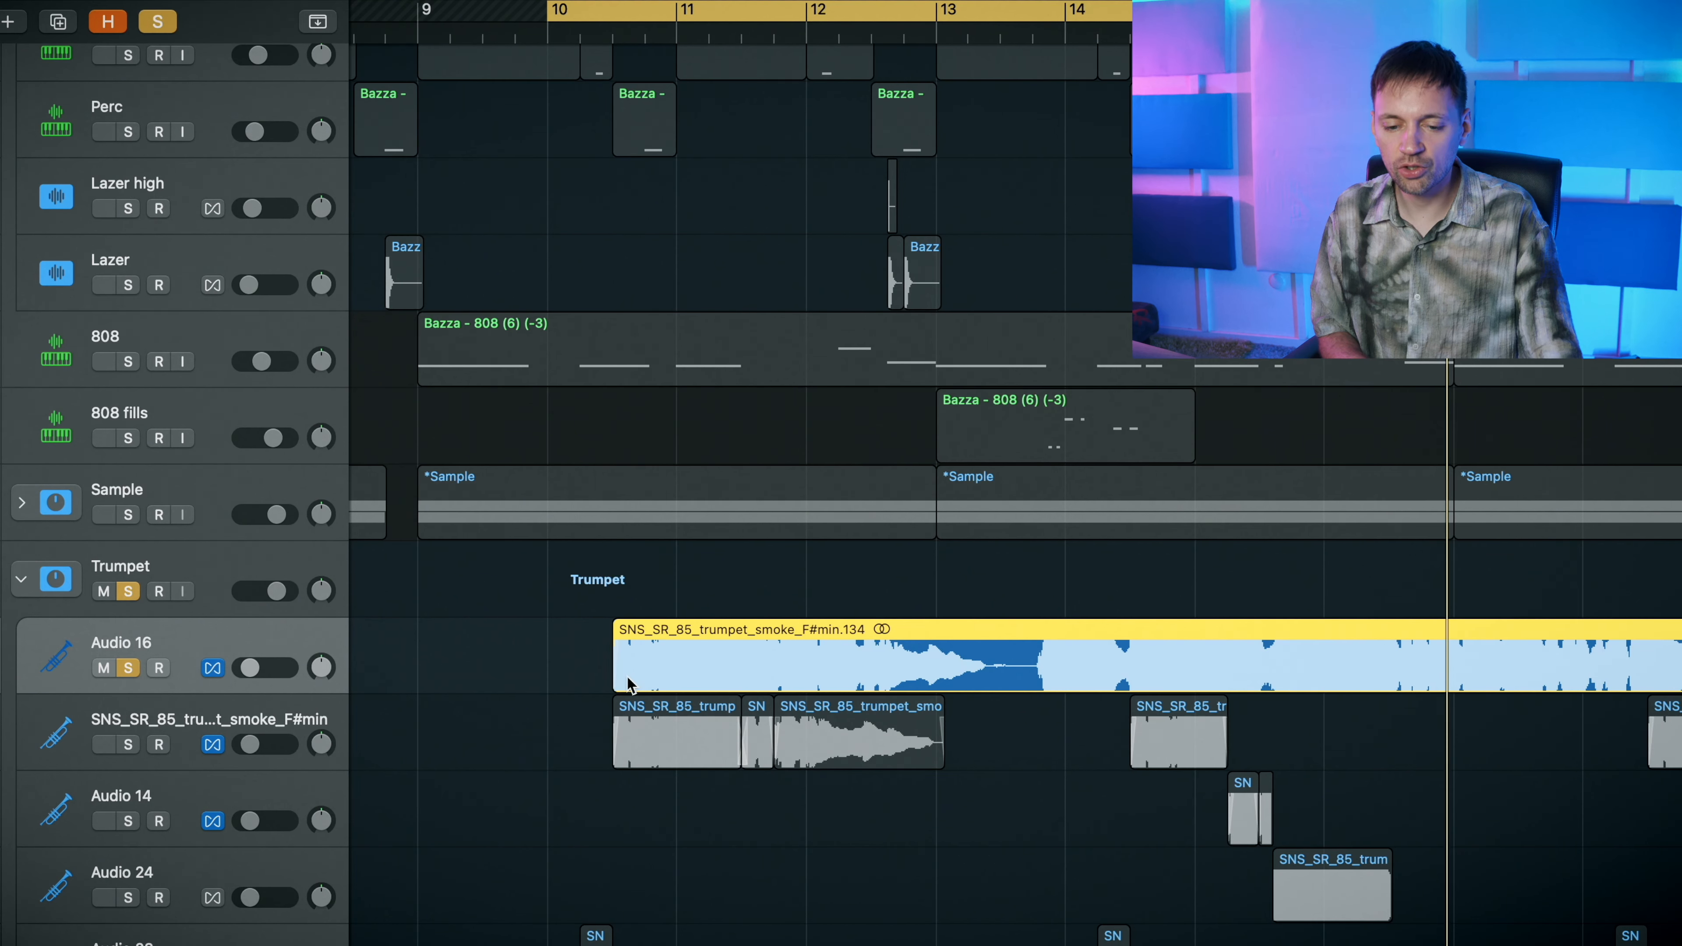
{"action": "left_click_drag", "start_coordinate": [613, 690], "coordinate": [147, 701]}
{"action": "scroll", "coordinate": [857, 766], "scroll_direction": "down", "scroll_amount": 5}
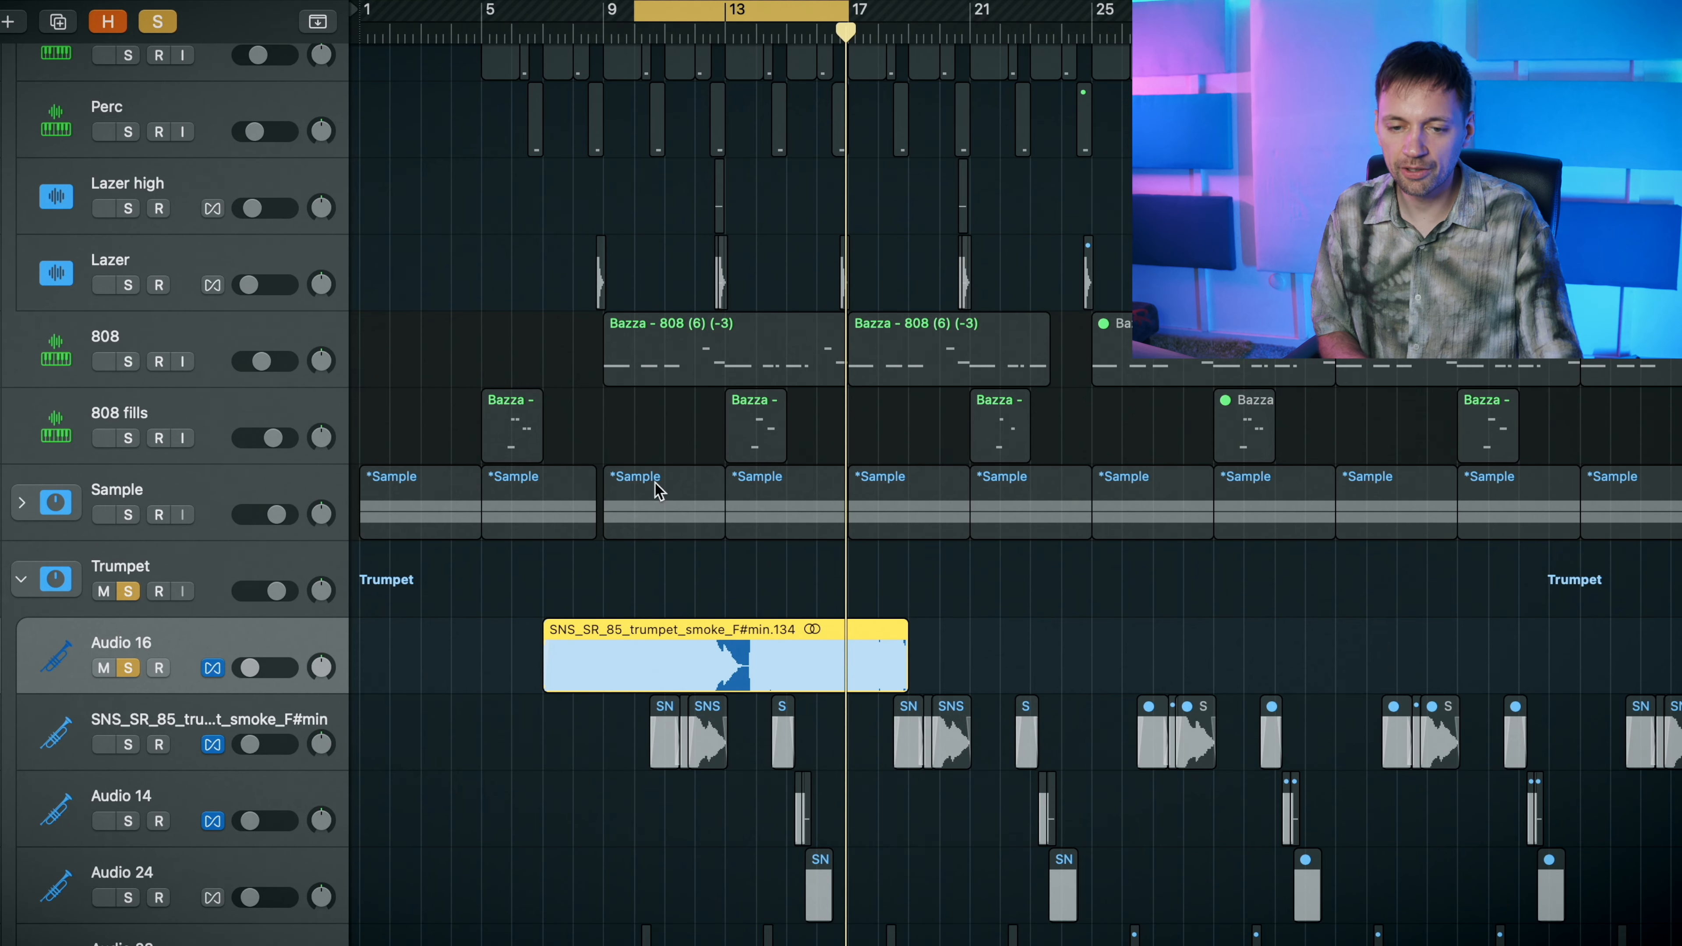
{"action": "left_click", "coordinate": [561, 9]}
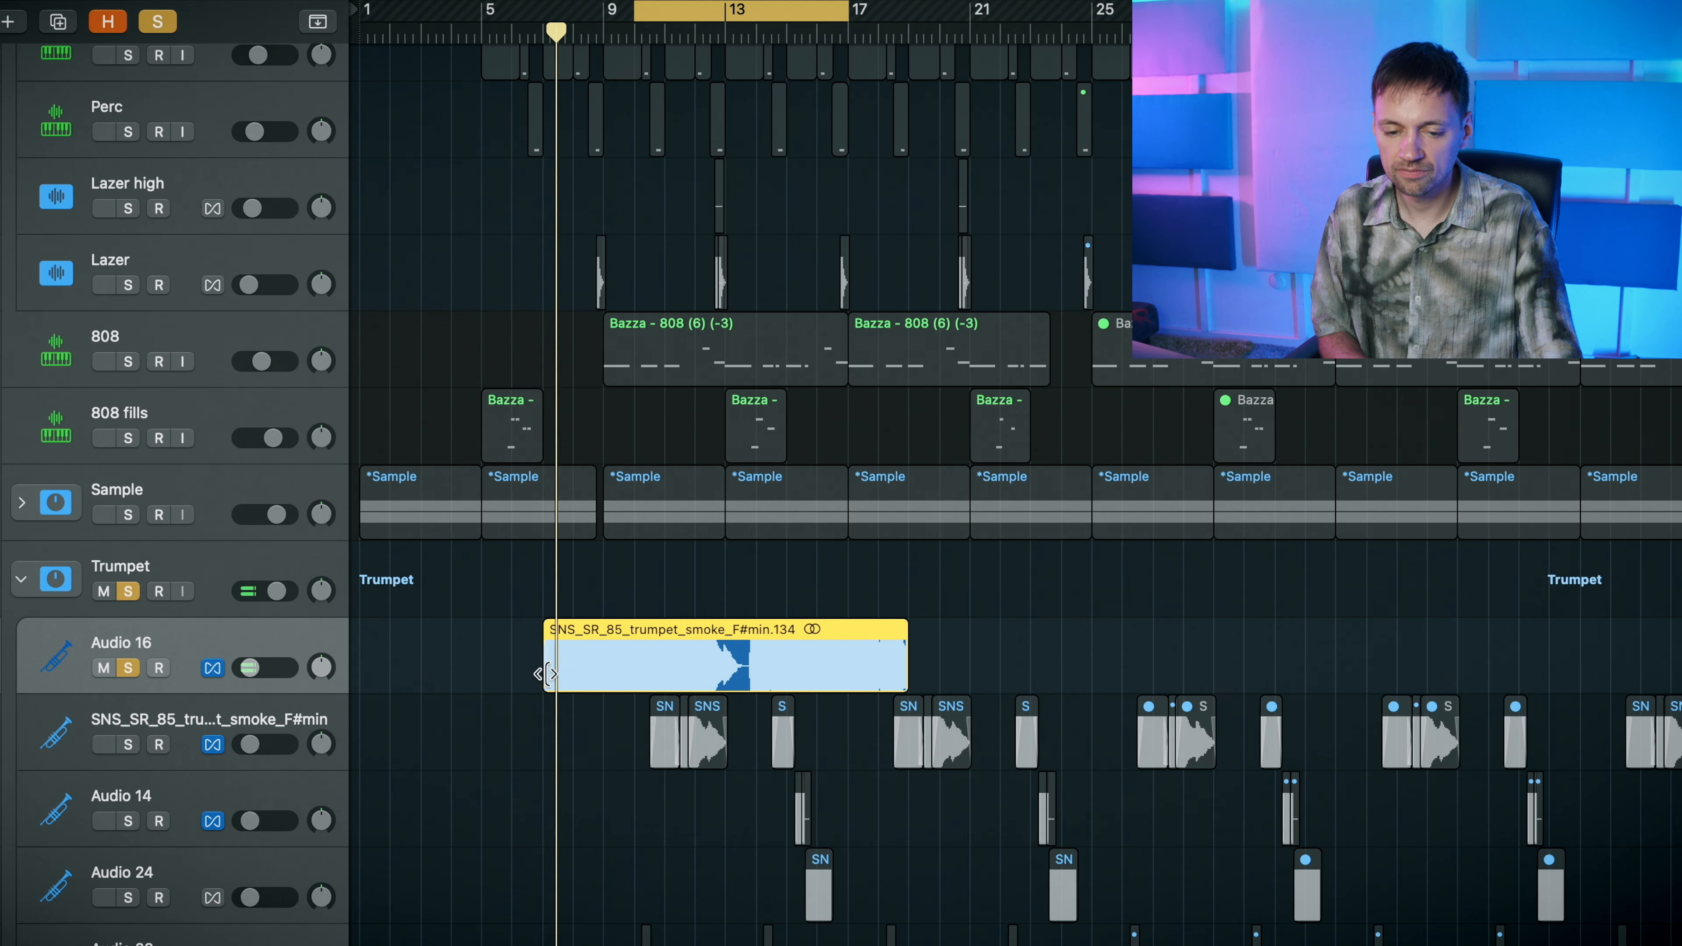
{"action": "left_click_drag", "start_coordinate": [907, 689], "coordinate": [1100, 687]}
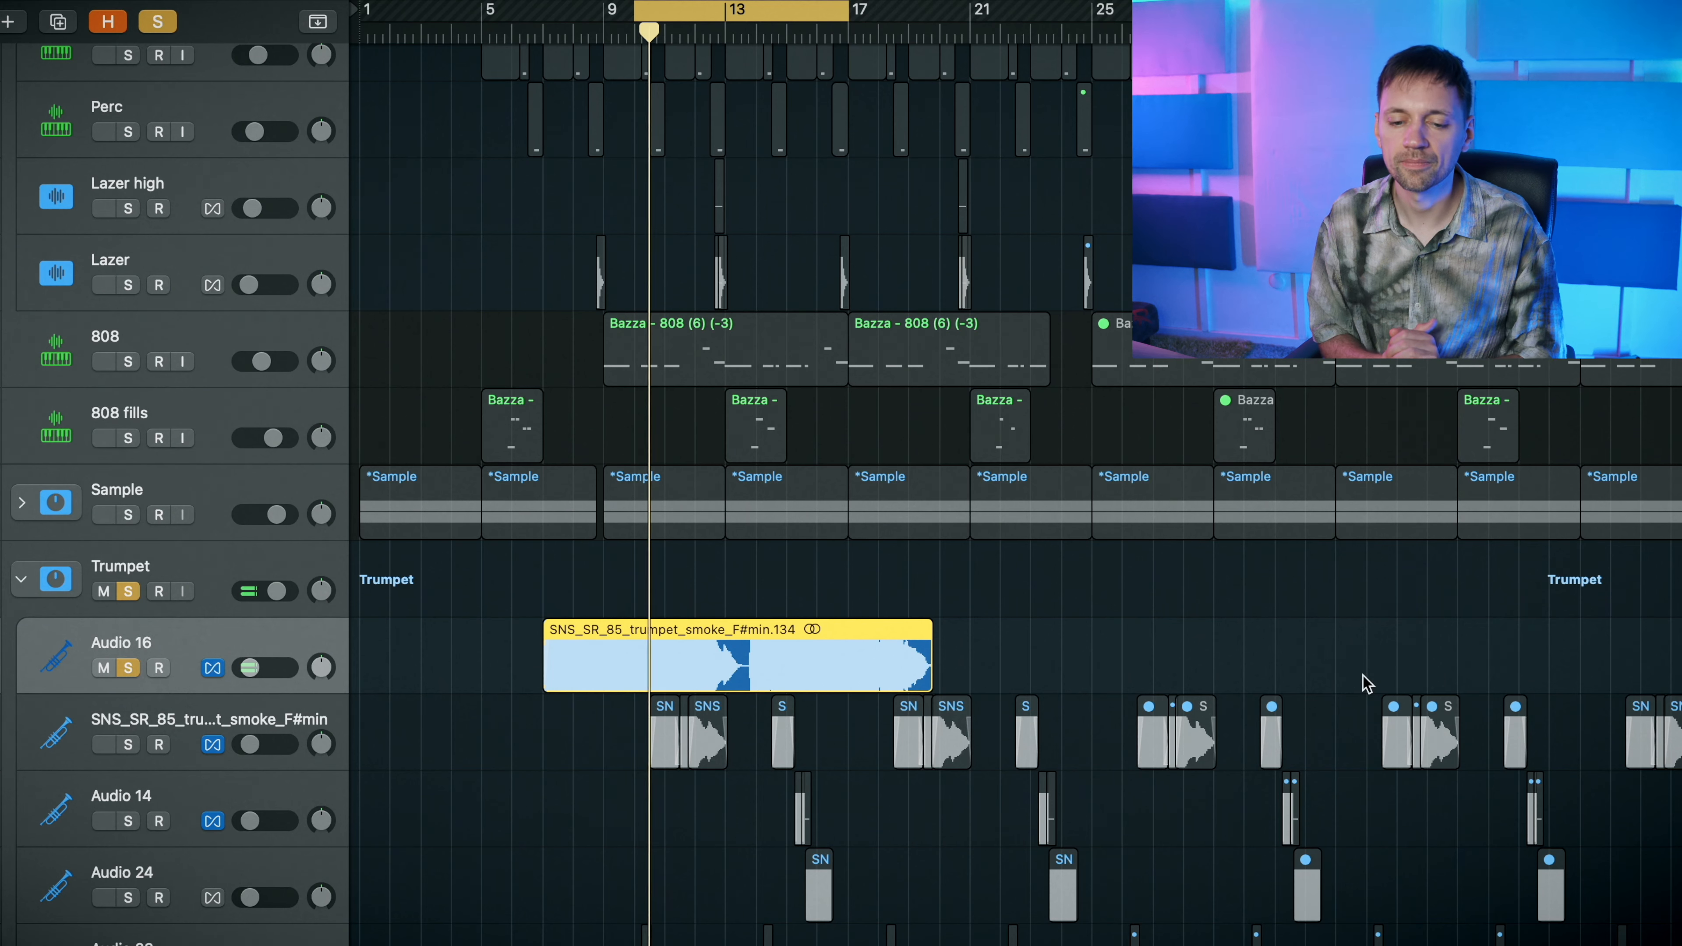
- Solo the chopped SNS_SR_85 trumpet track instead of Audio 16 and the Trumpet stack, and play its regions
{"action": "key", "text": "super+Right"}
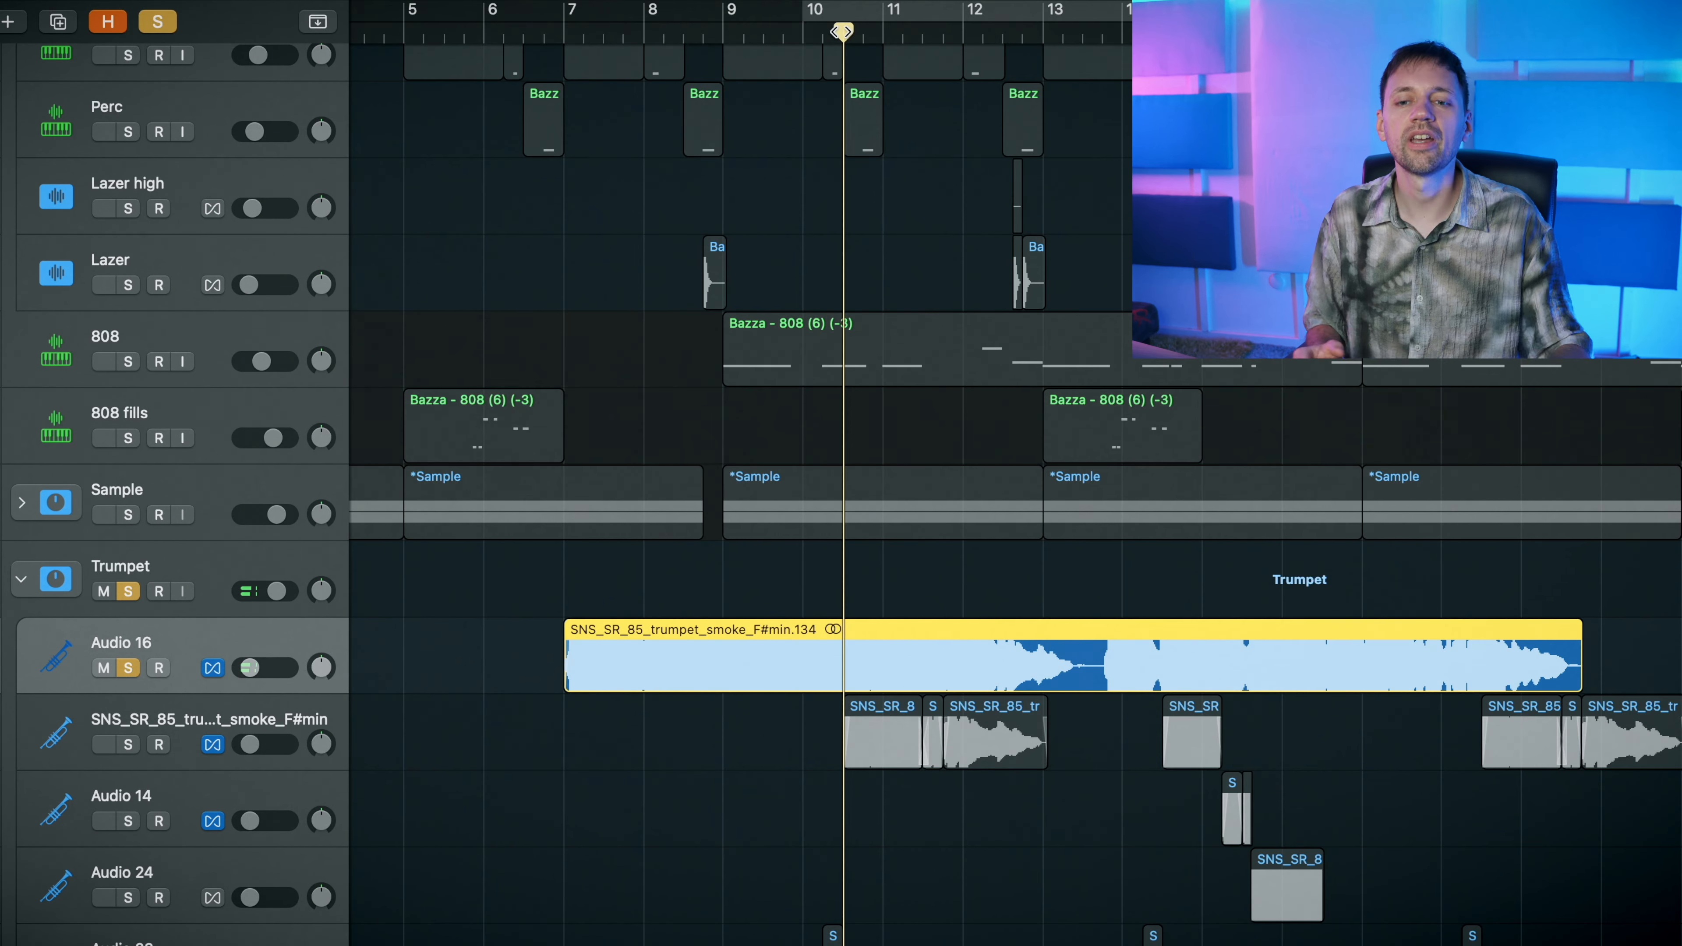
{"action": "scroll", "coordinate": [894, 871], "scroll_direction": "right", "scroll_amount": 3}
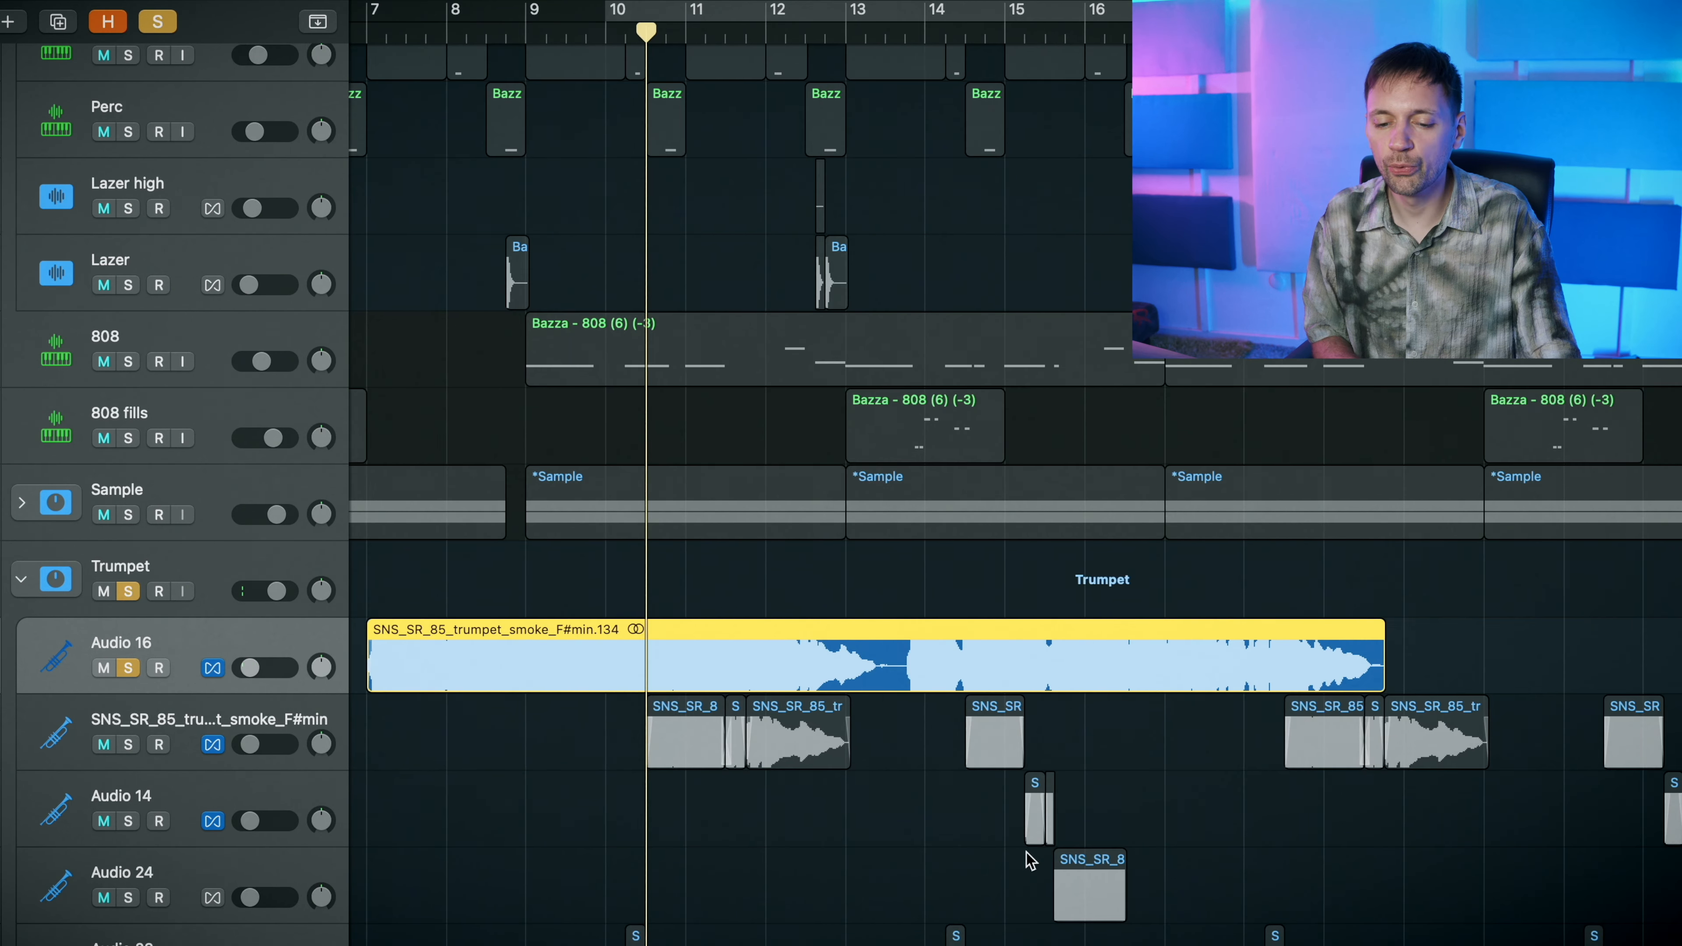
{"action": "key", "text": "super+Right"}
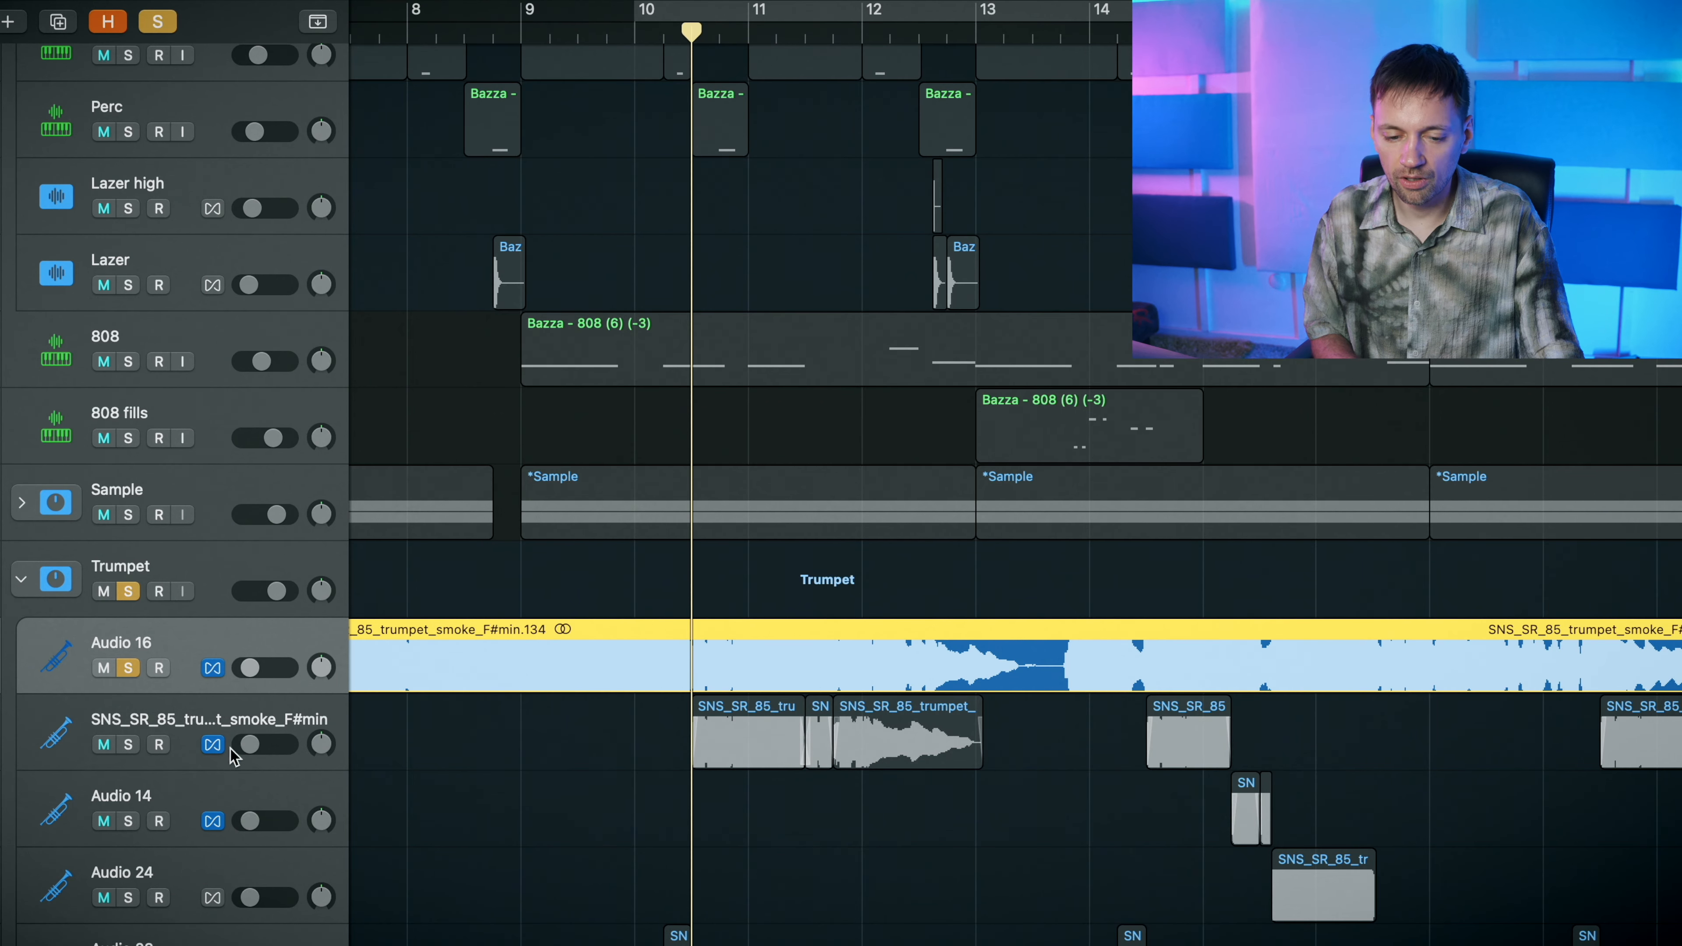
{"action": "left_click", "coordinate": [134, 744]}
{"action": "left_click", "coordinate": [129, 668]}
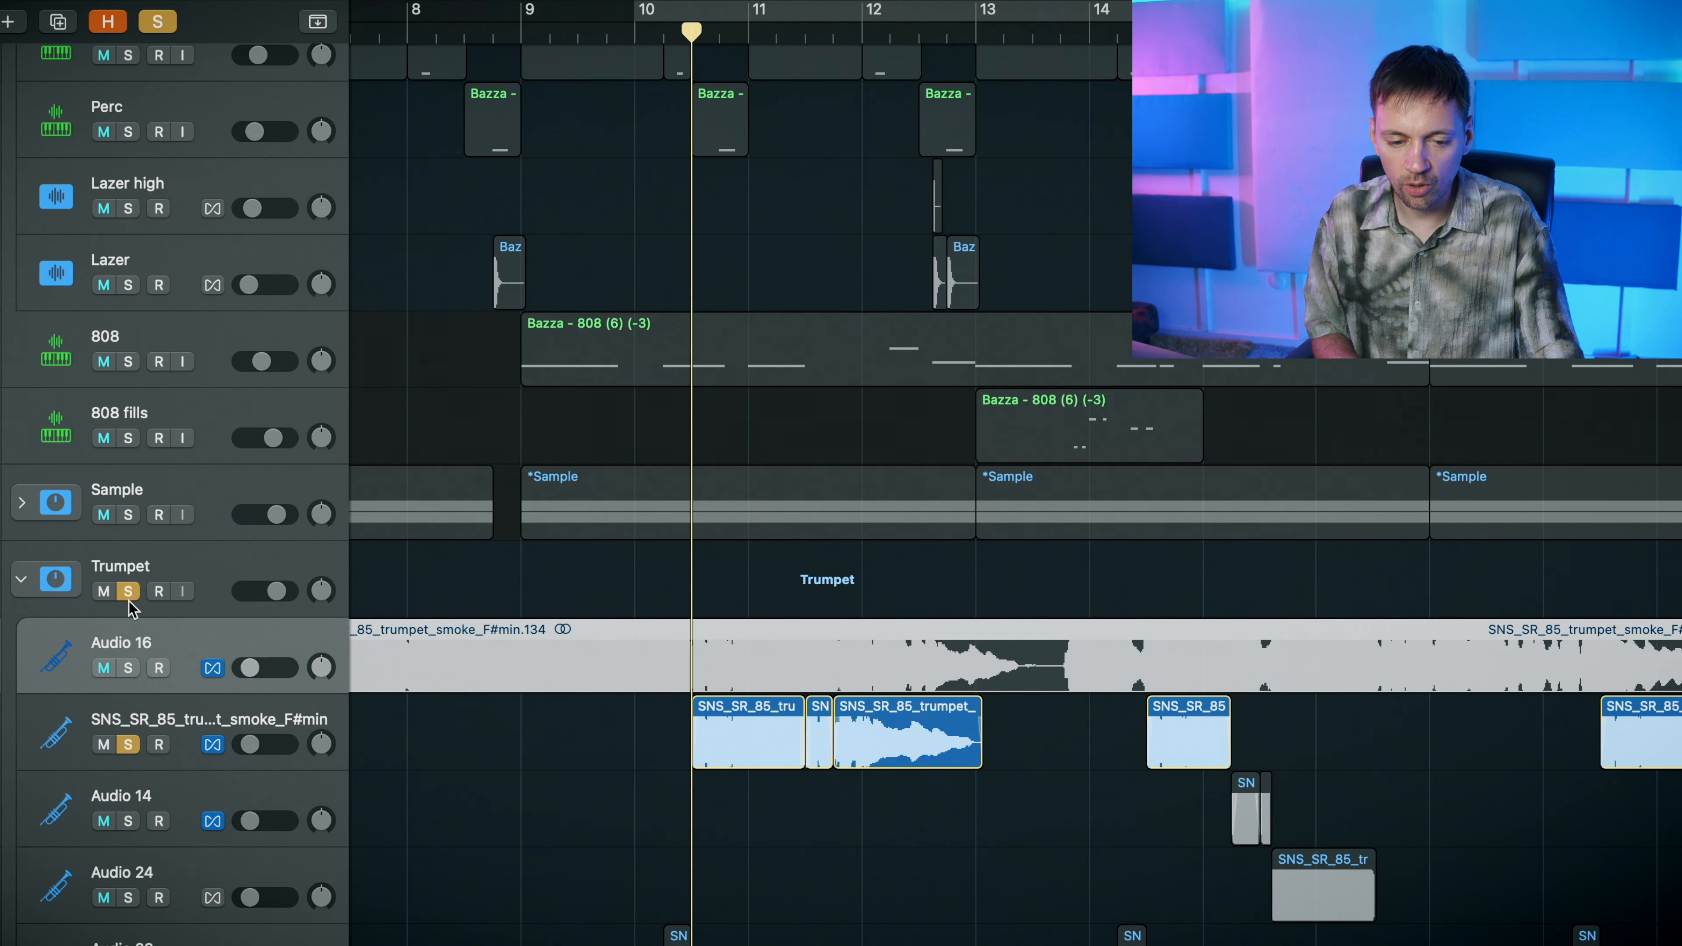
{"action": "key", "text": "space"}
{"action": "key", "text": "super+Right"}
{"action": "key", "text": "super+Down"}
{"action": "key", "text": "super+Down"}
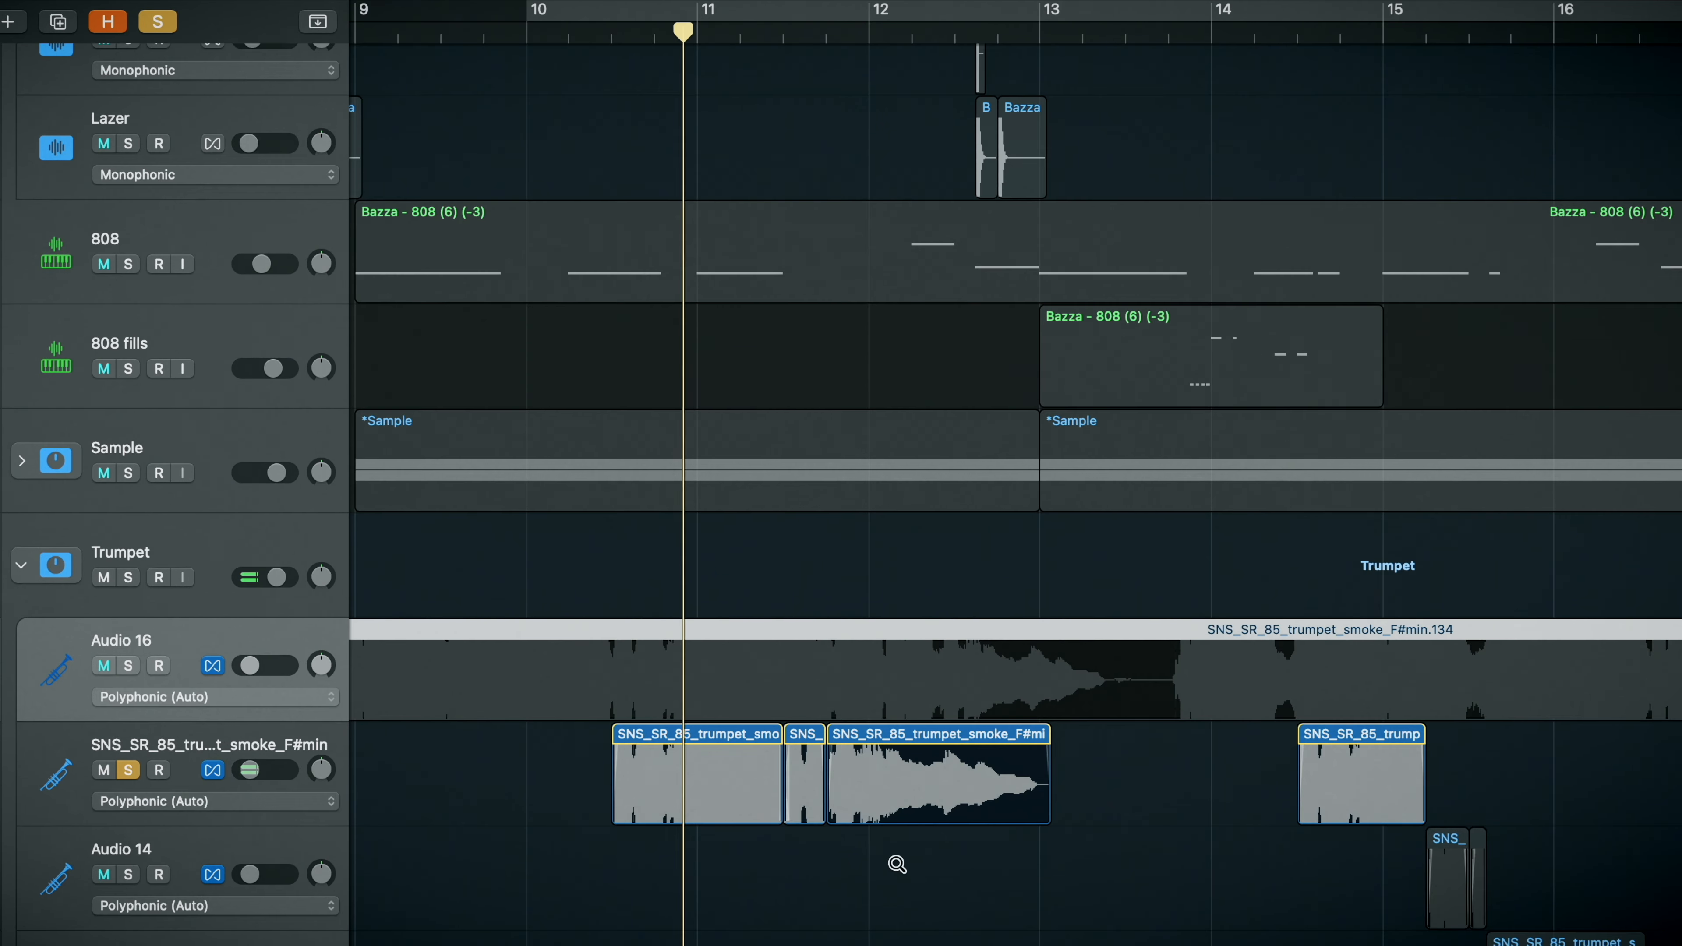
- Cycle the trumpet chops from bar 10 to just past bar 14 with Audio 23 also soloed, and hide the Flex controls
{"action": "scroll", "coordinate": [703, 902], "scroll_direction": "down", "scroll_amount": 3}
{"action": "left_click_drag", "start_coordinate": [534, 9], "coordinate": [1265, 46]}
{"action": "left_click", "coordinate": [141, 875]}
{"action": "left_click", "coordinate": [132, 894]}
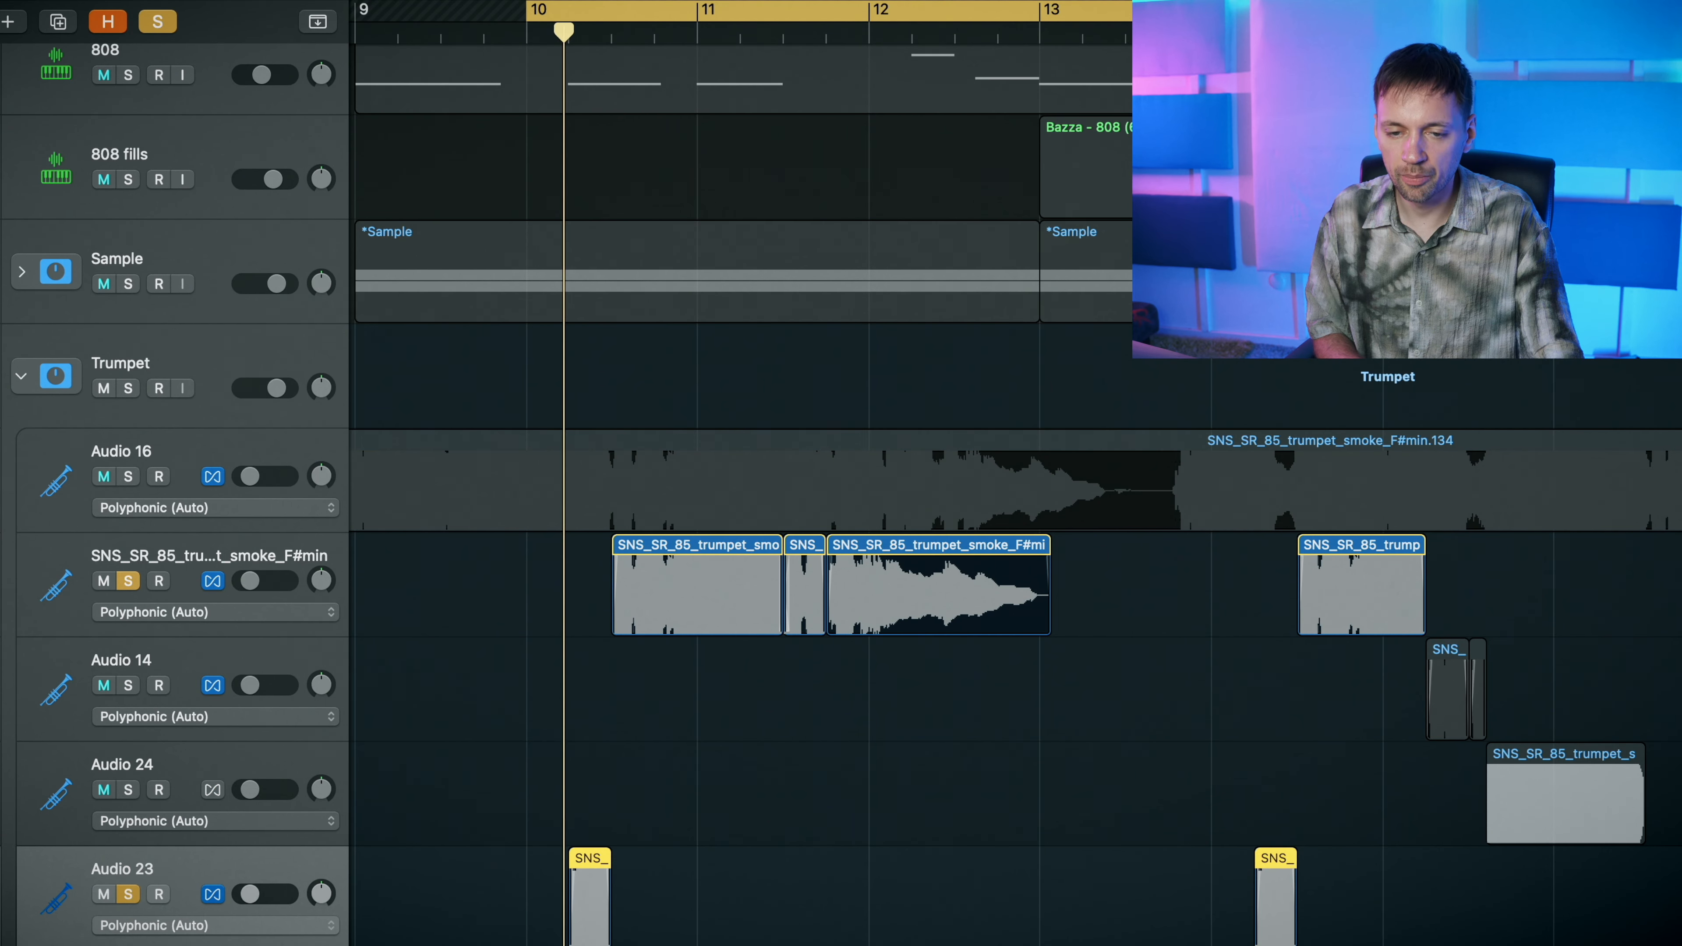
{"action": "key", "text": "super+f"}
{"action": "key", "text": "space"}
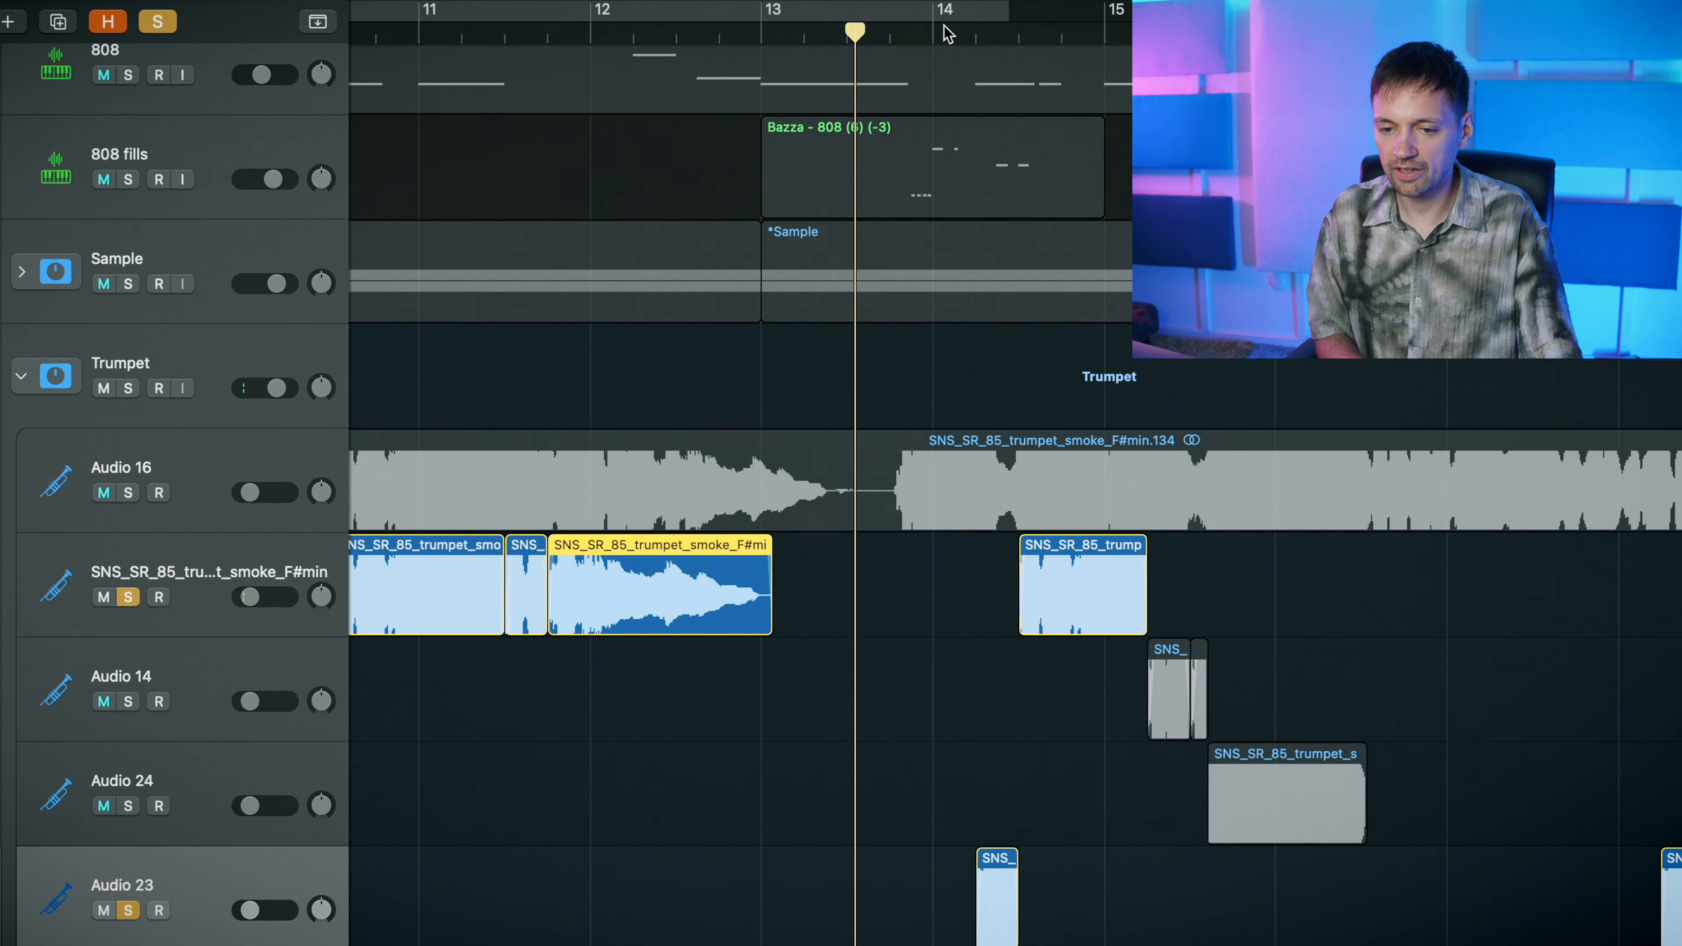
- Move the cycle range to start at bar 14 and add Audio 14 and Audio 24 to the soloed trumpet tracks
{"action": "left_click_drag", "start_coordinate": [1084, 48], "coordinate": [1130, 108]}
{"action": "key", "text": "super+z"}
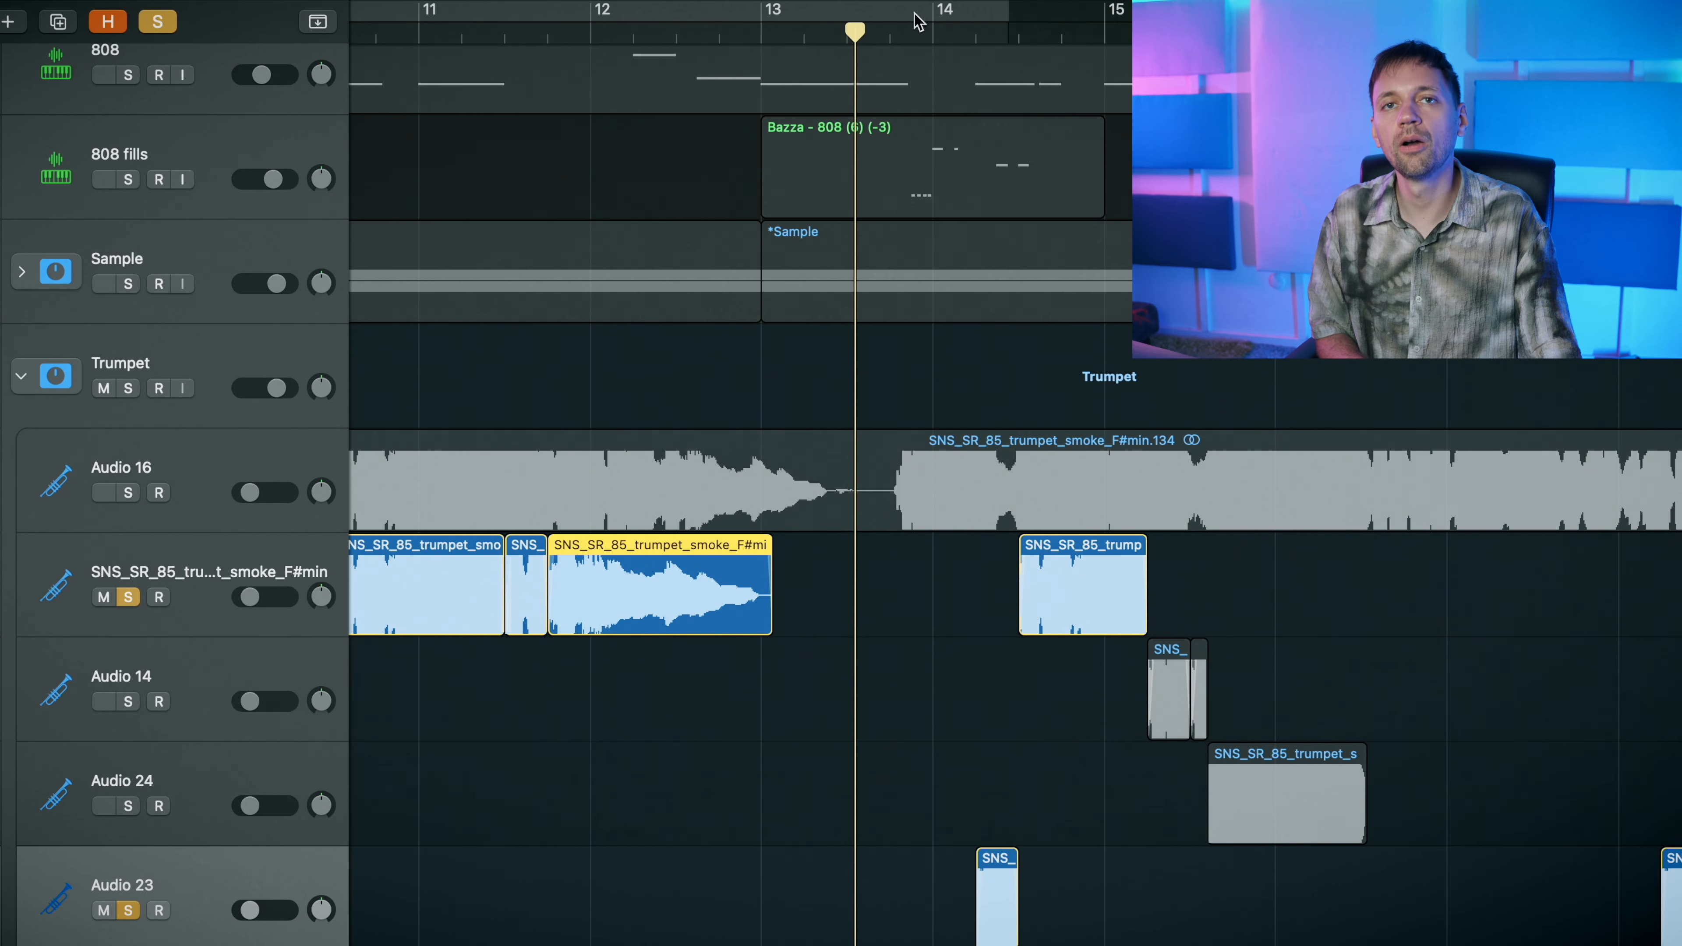
{"action": "left_click_drag", "start_coordinate": [921, 15], "coordinate": [1500, 14]}
{"action": "left_click", "coordinate": [128, 701]}
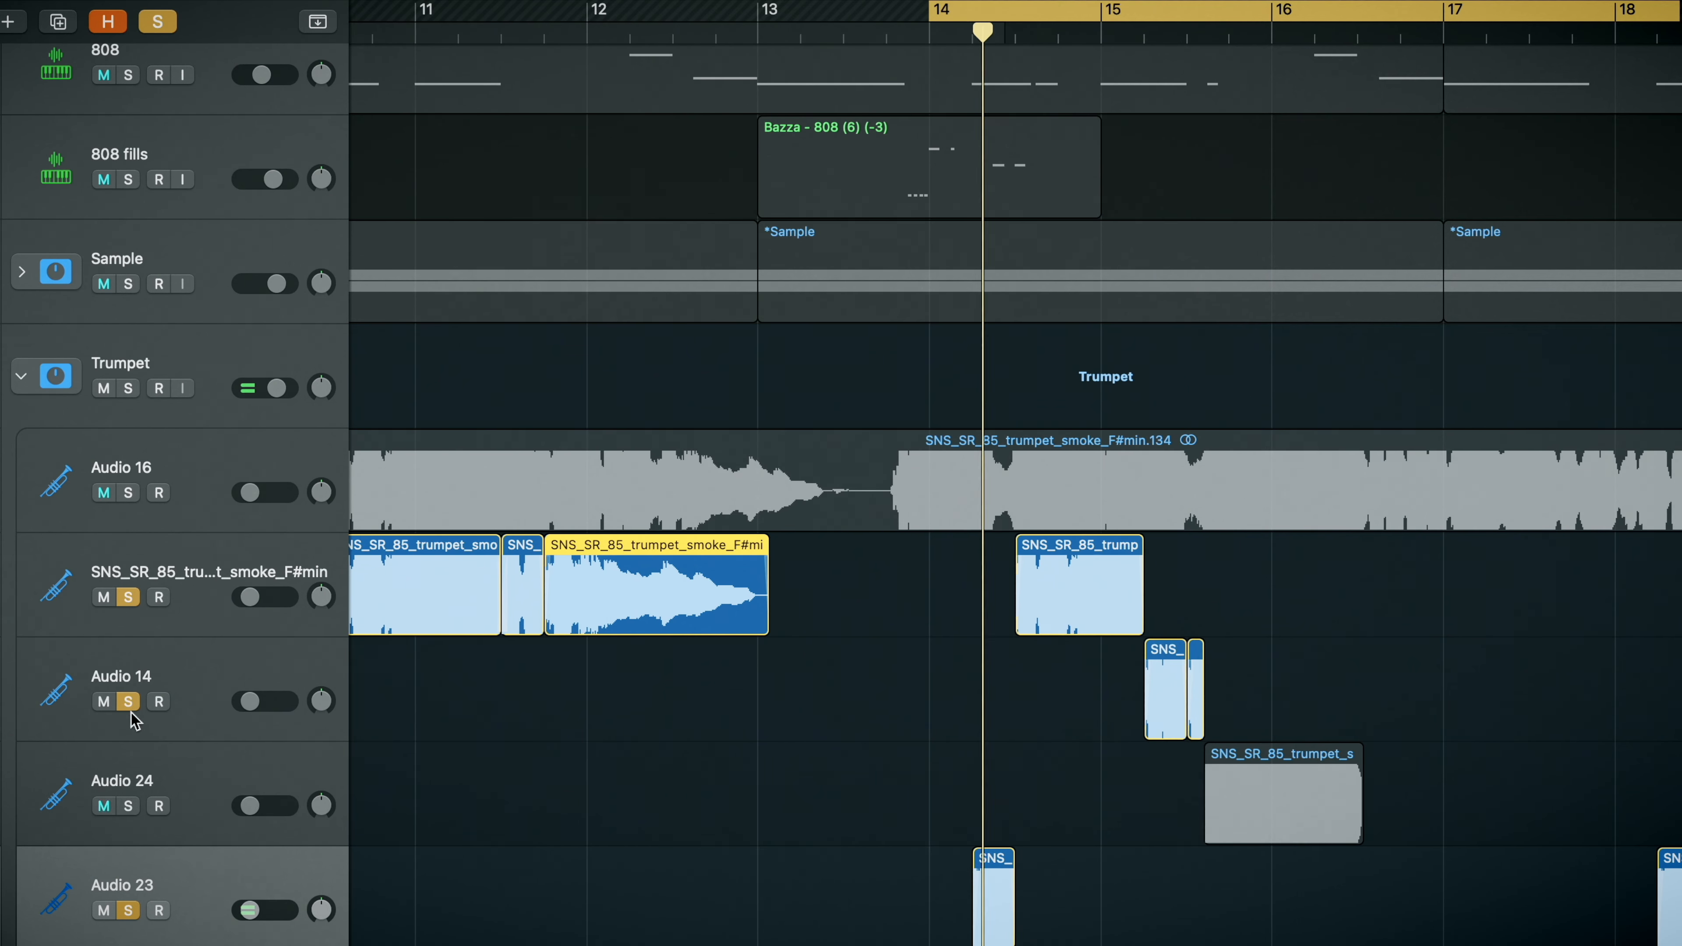
{"action": "left_click", "coordinate": [128, 805]}
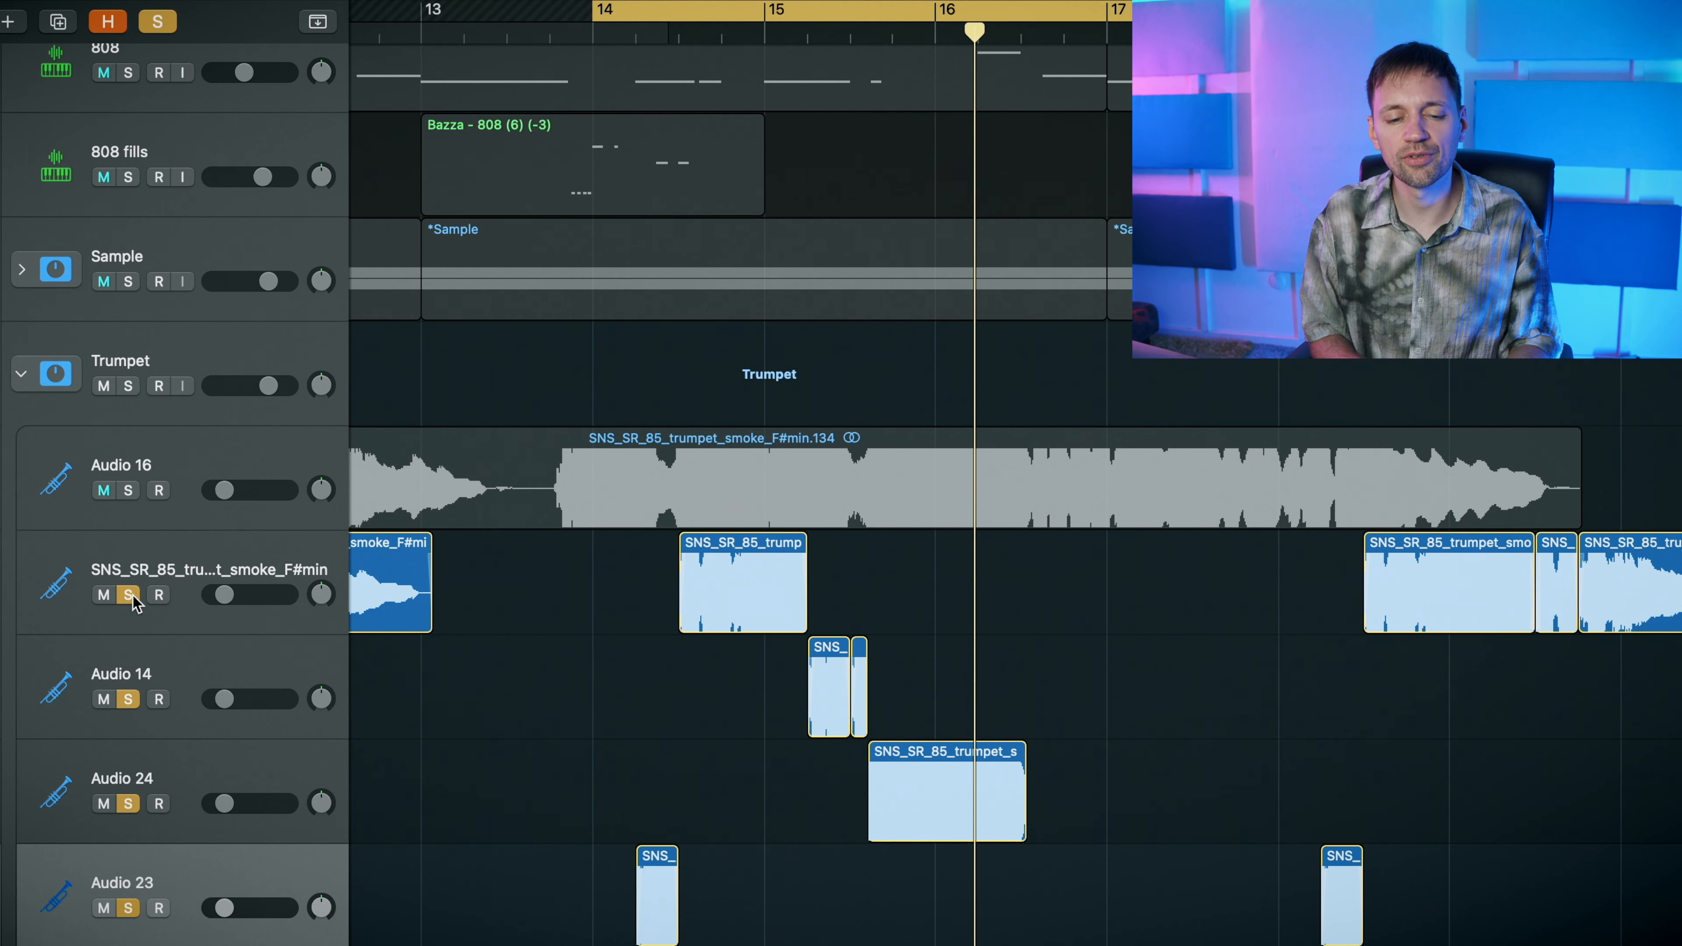
- Mute Audio 16, clear the solos on the chopped trumpet tracks, and play the Trumpet stack within the full beat with cycling off
{"action": "left_click", "coordinate": [104, 492]}
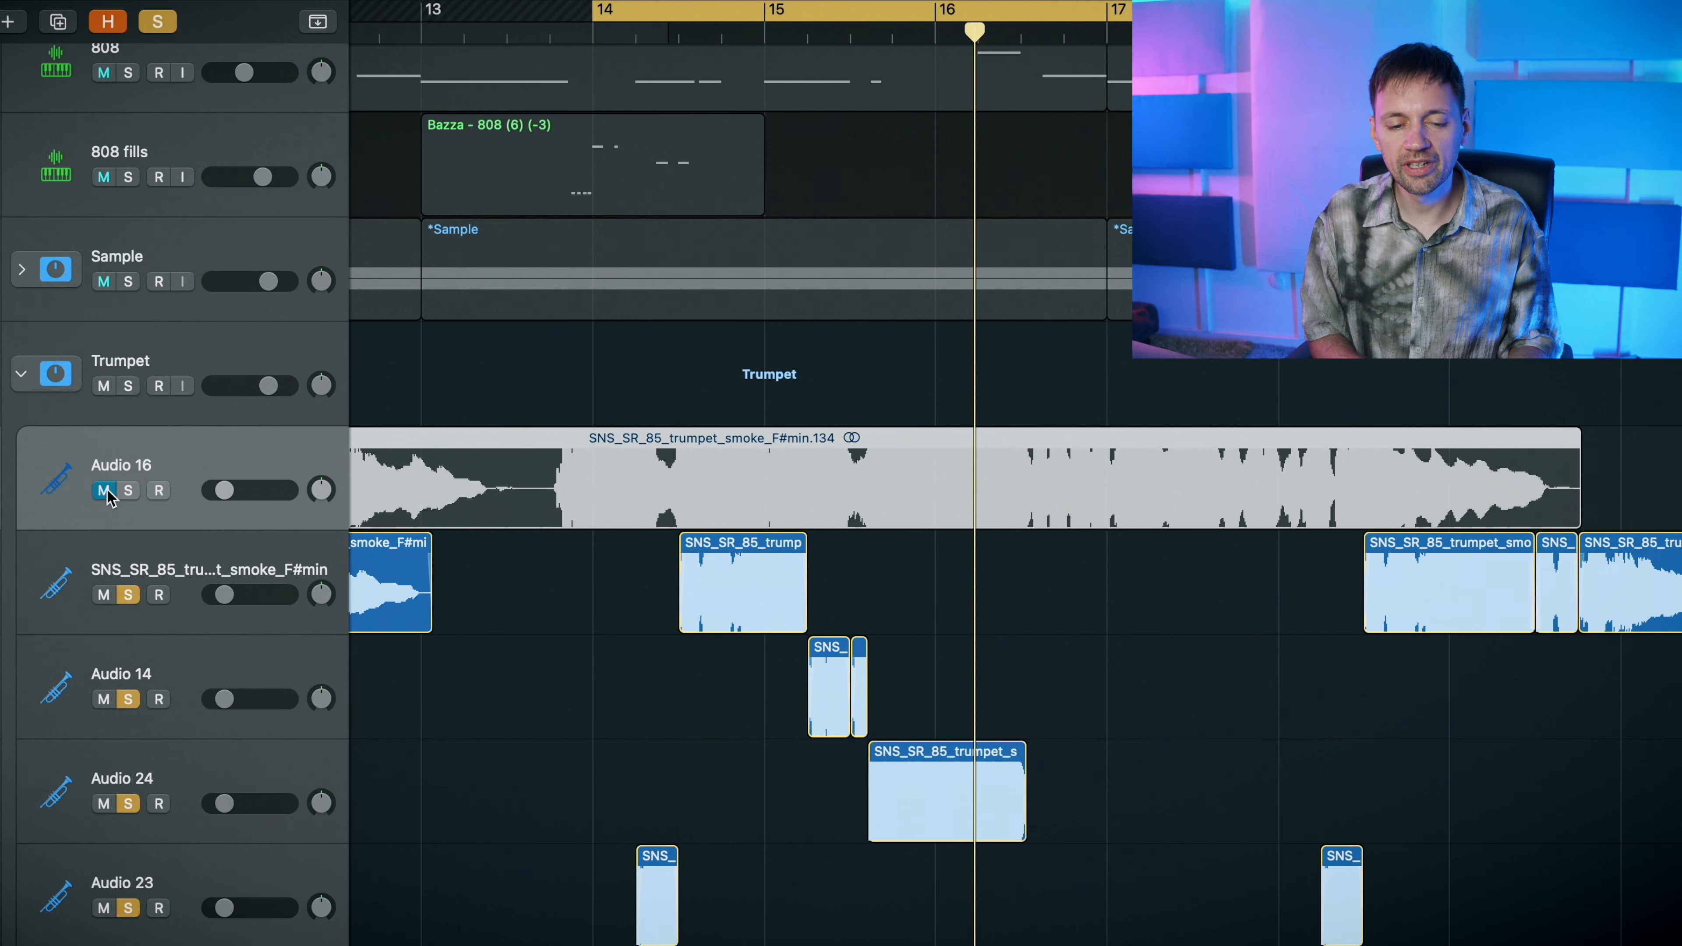
{"action": "left_click_drag", "start_coordinate": [128, 583], "coordinate": [129, 873]}
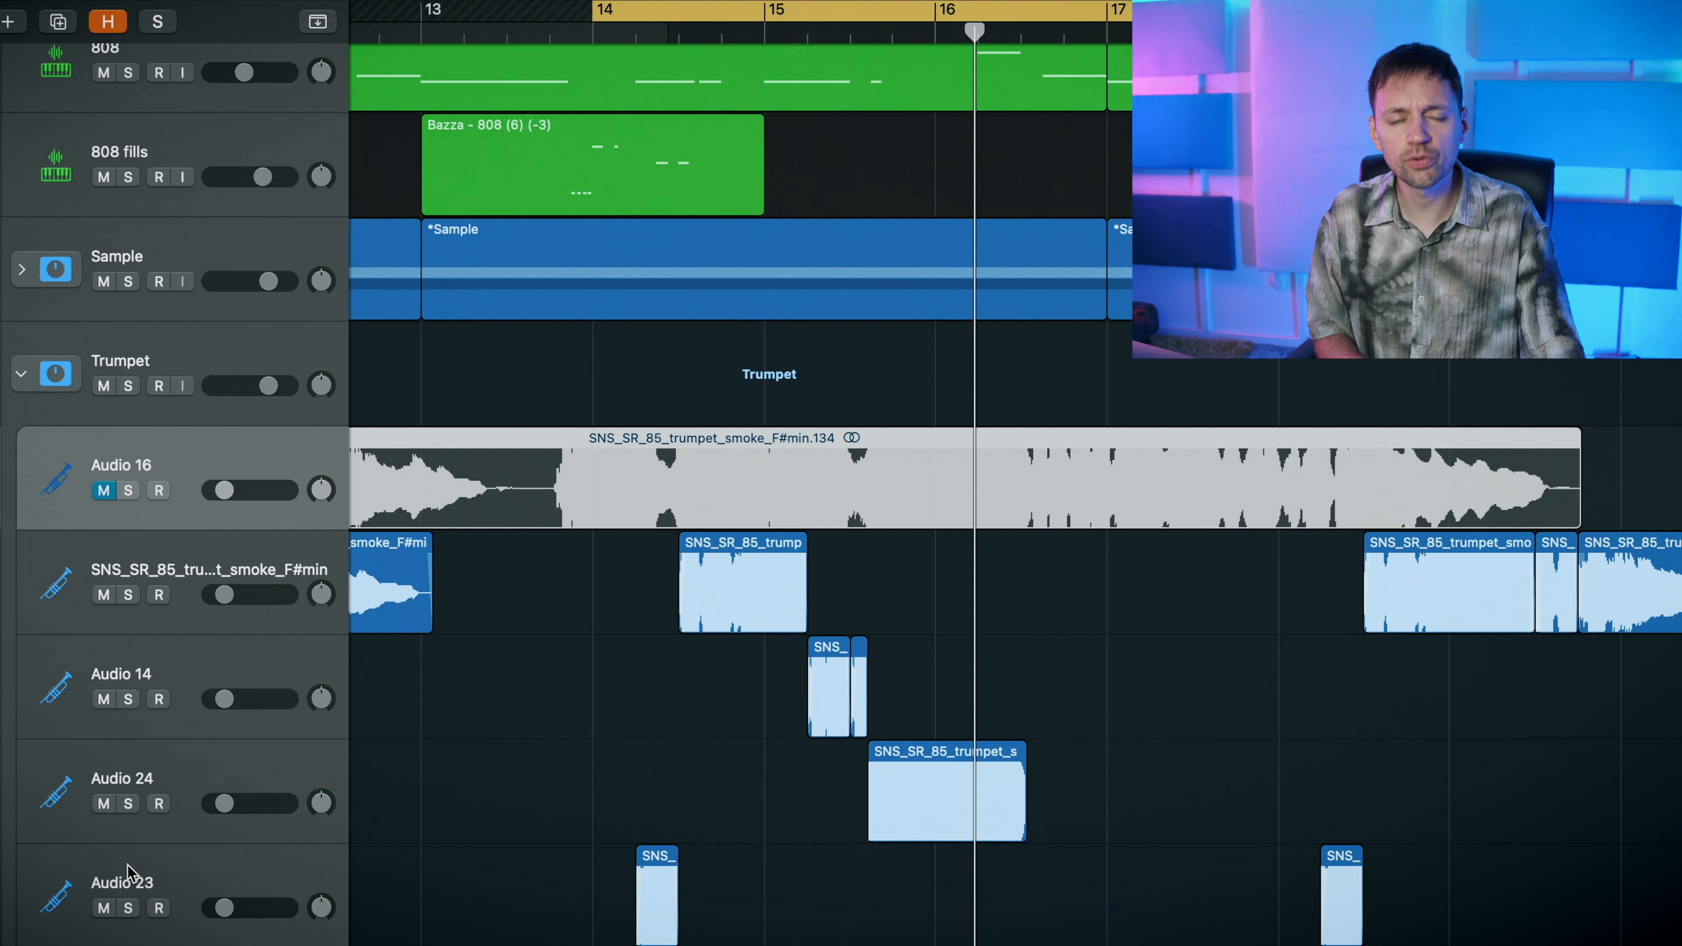
{"action": "left_click", "coordinate": [130, 362]}
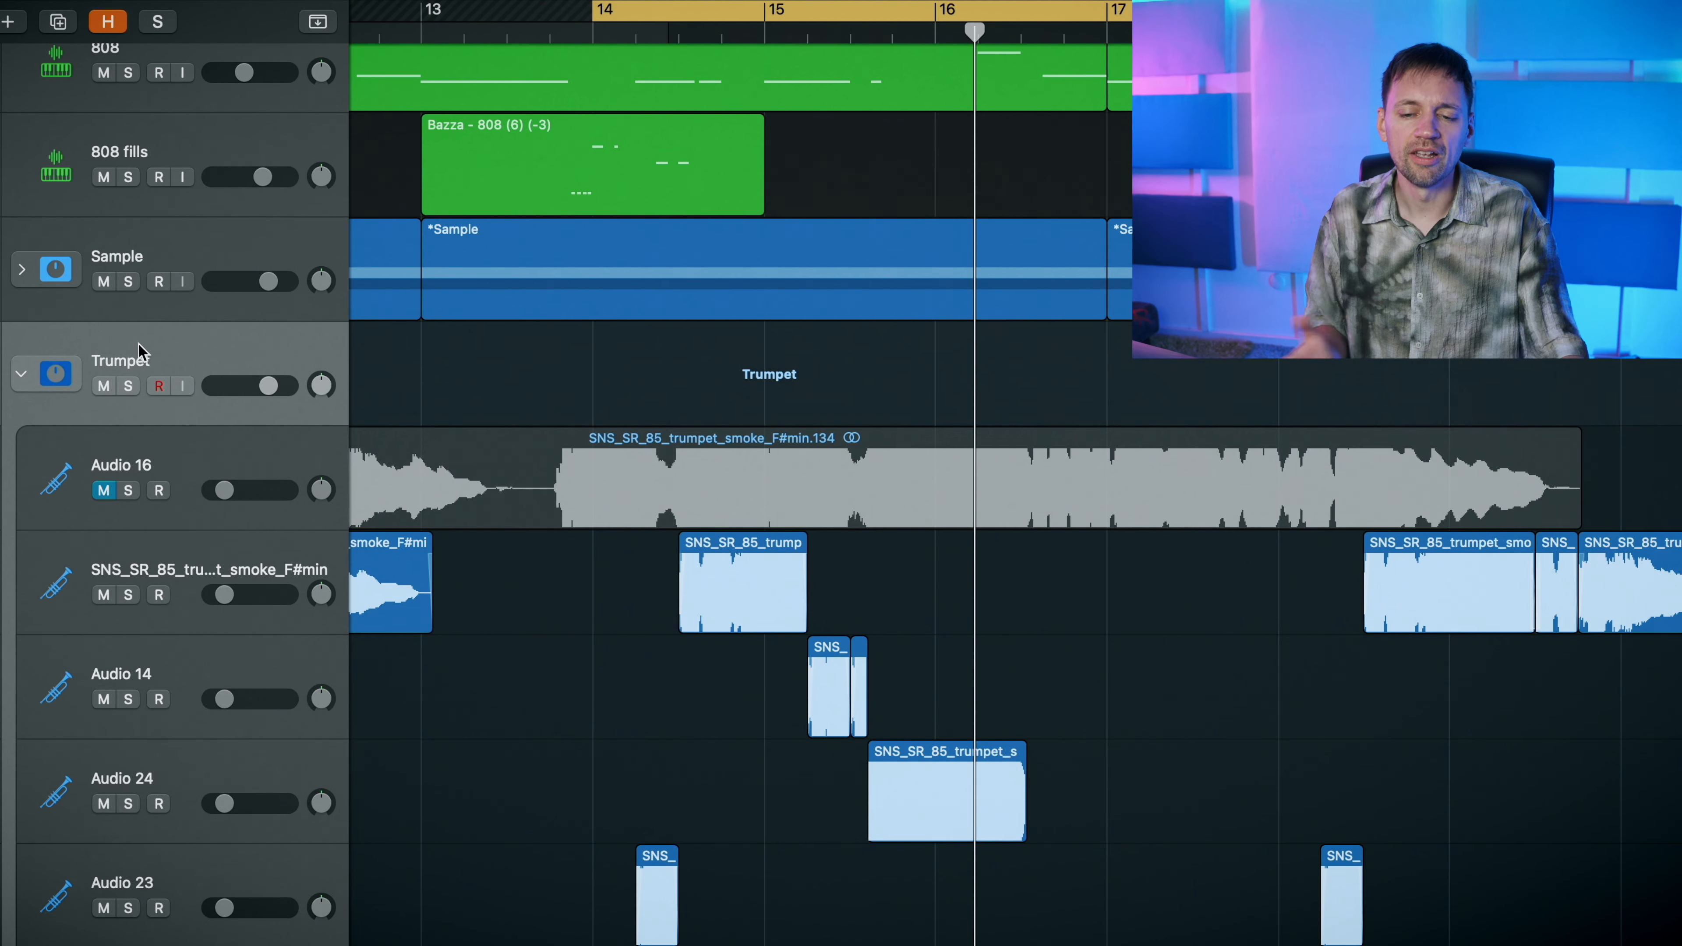
{"action": "key", "text": "space"}
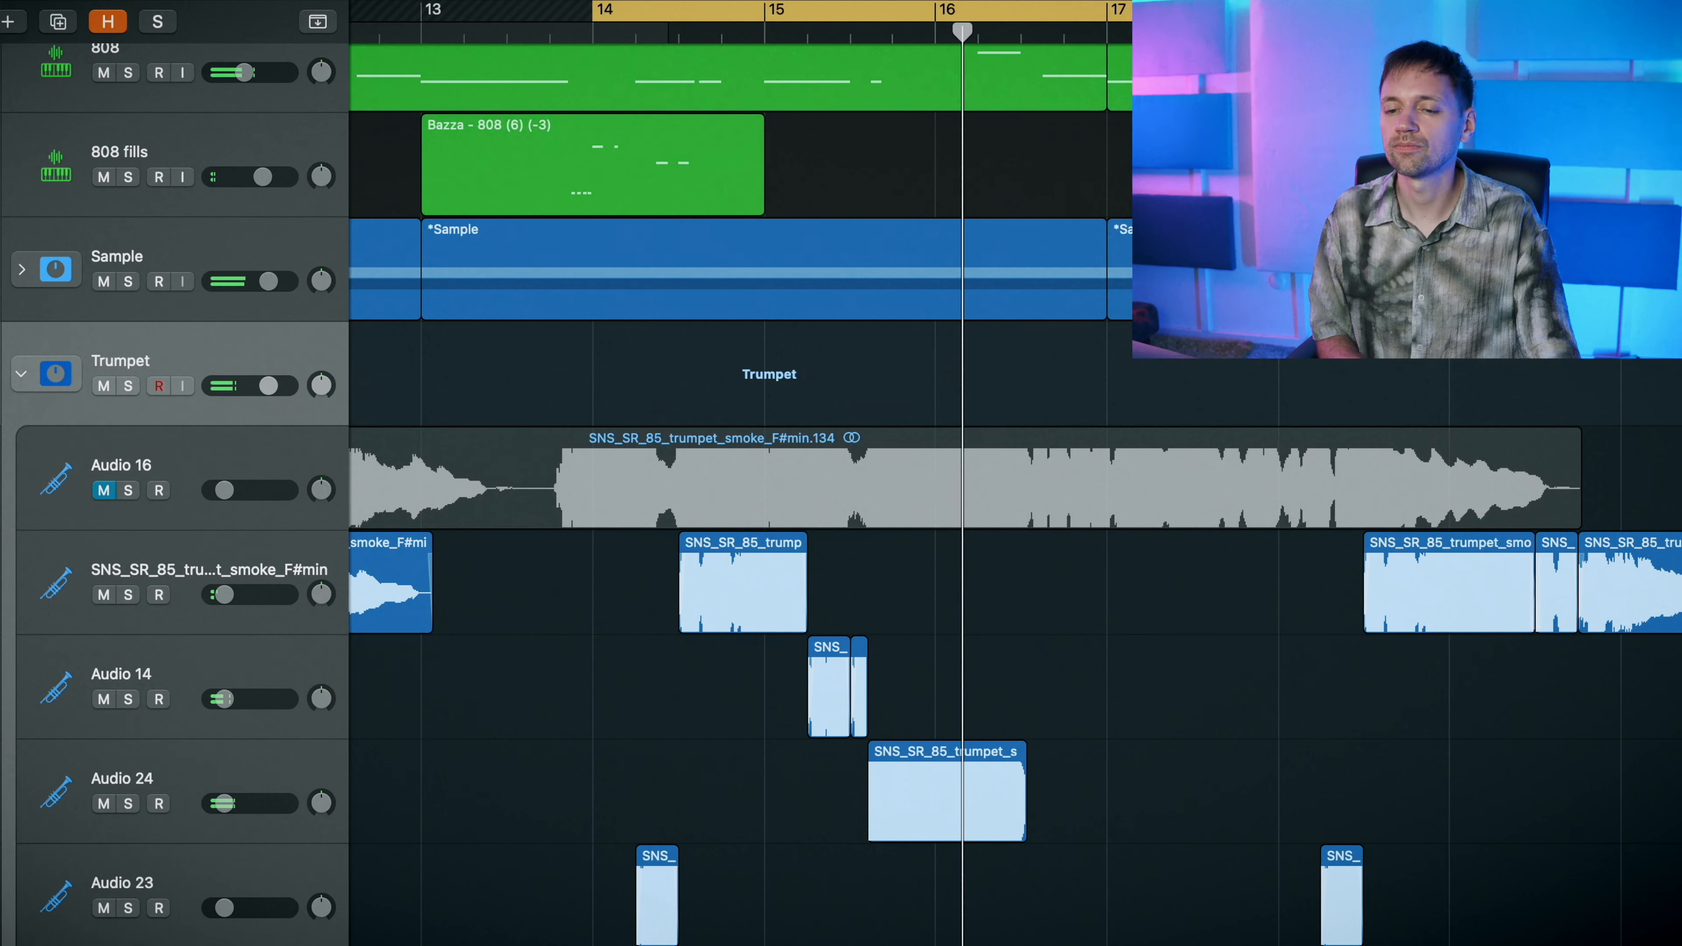
{"action": "key", "text": "c"}
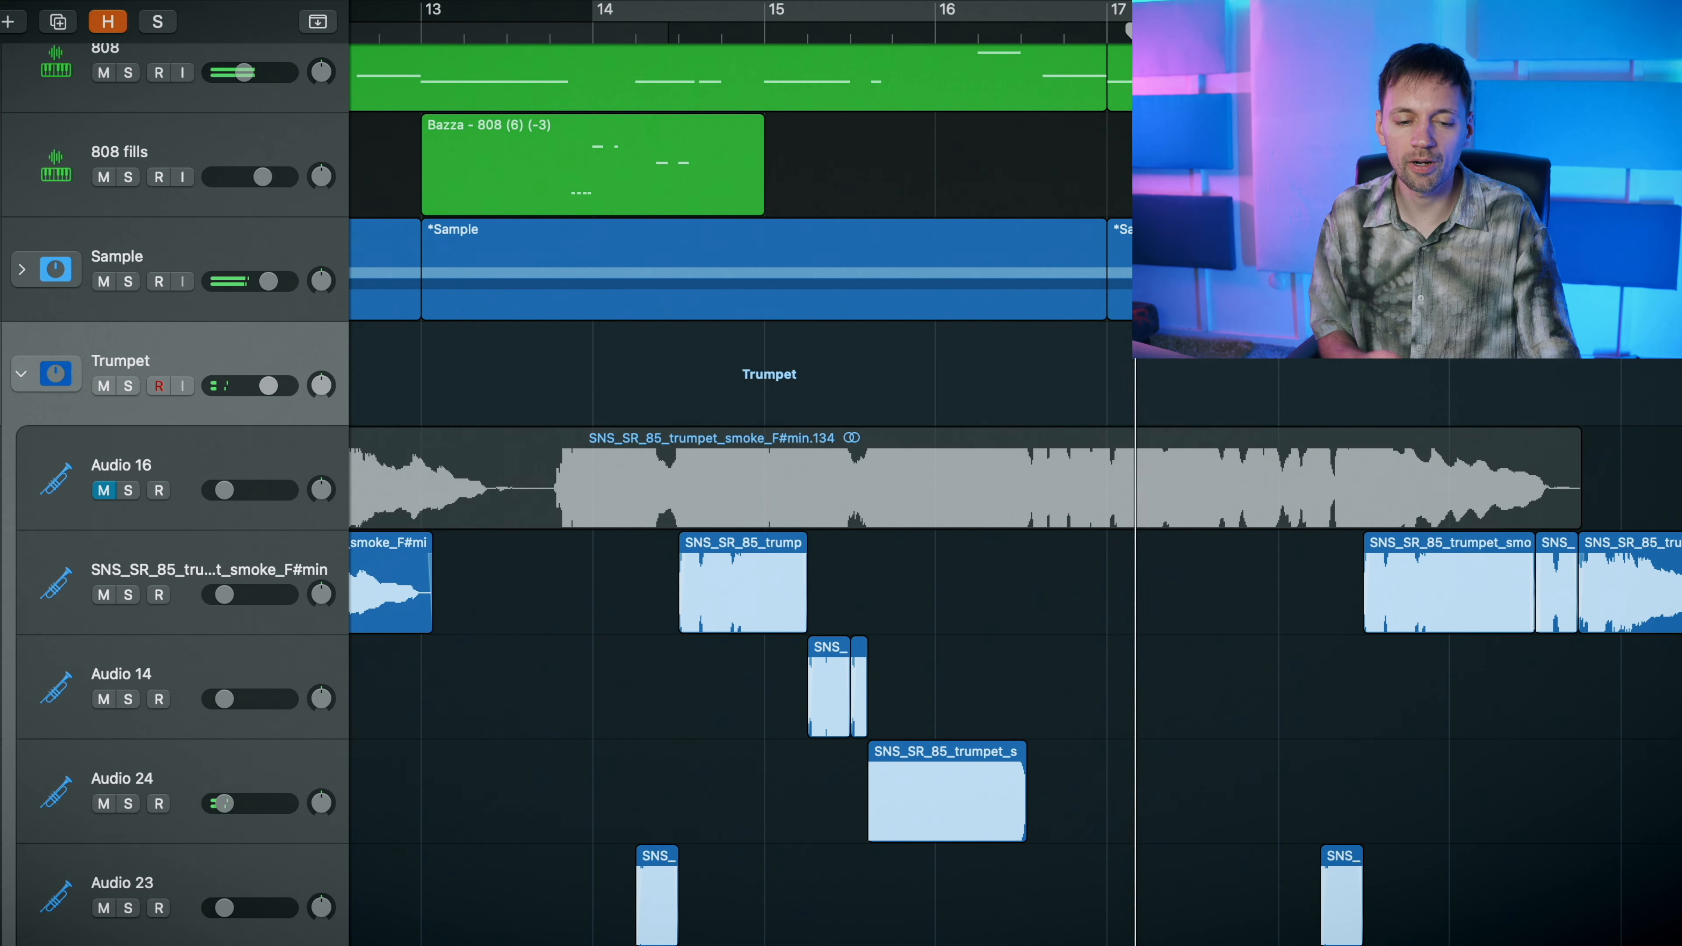
{"action": "key", "text": "space"}
- Cycle the SNS_SR_85 trumpet chops from about the middle of bar 10 to just past bar 13 and play them soloed
{"action": "left_click", "coordinate": [185, 580]}
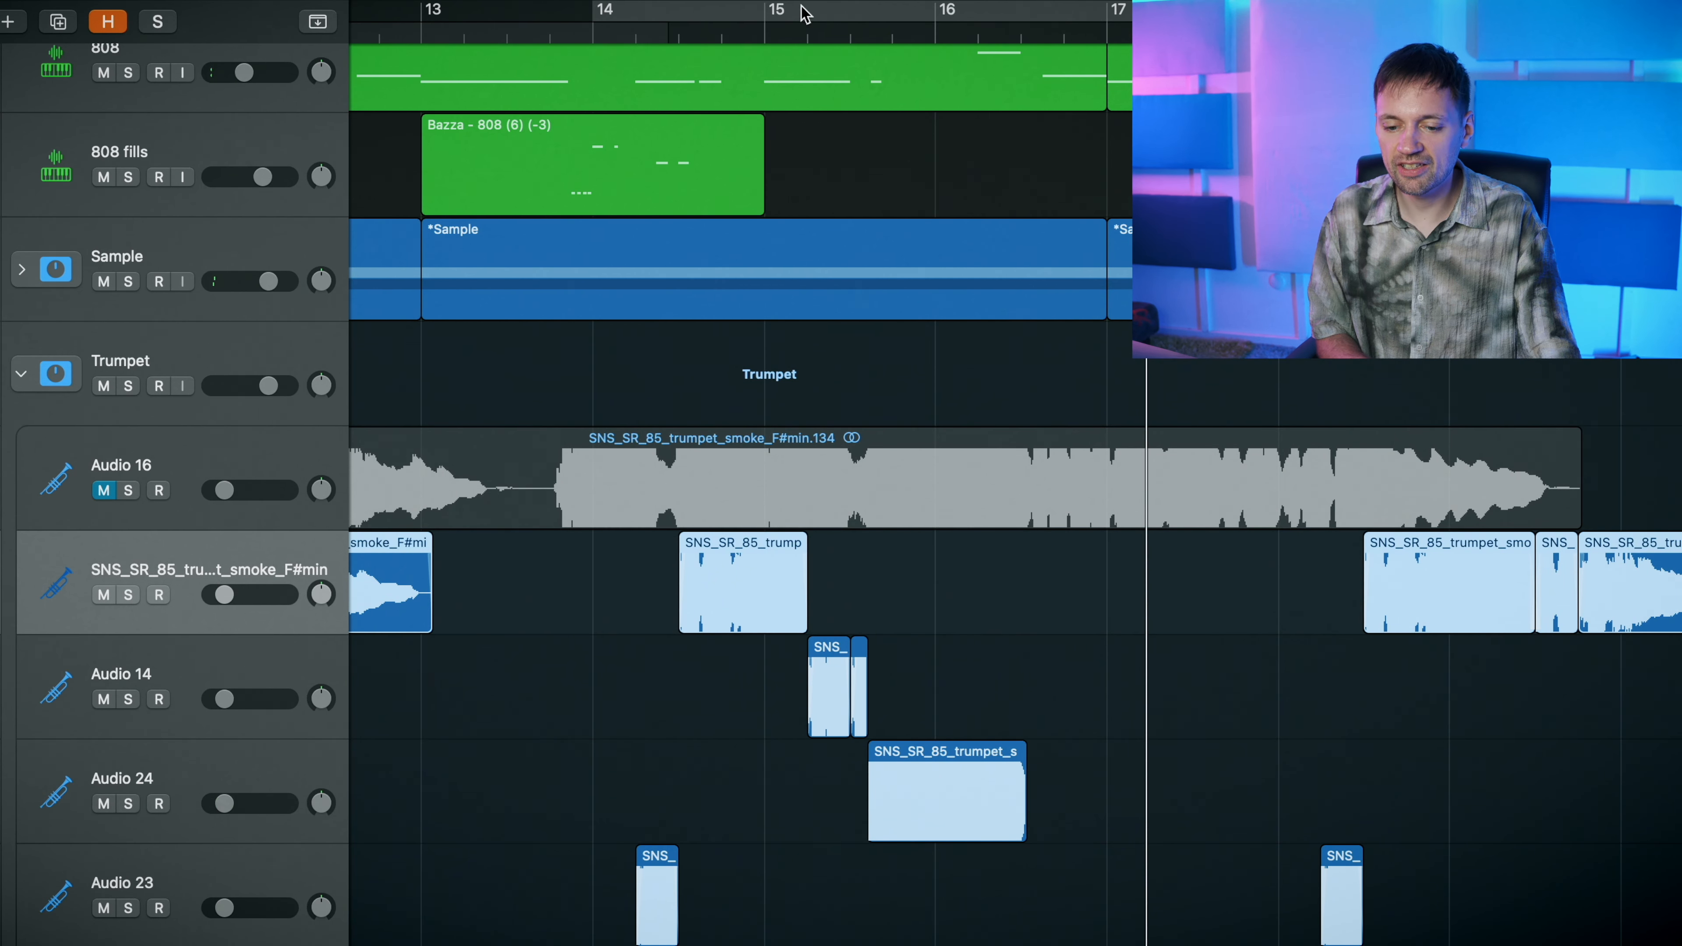
{"action": "left_click_drag", "start_coordinate": [658, 17], "coordinate": [851, 17]}
{"action": "scroll", "coordinate": [630, 327], "scroll_direction": "left", "scroll_amount": 10}
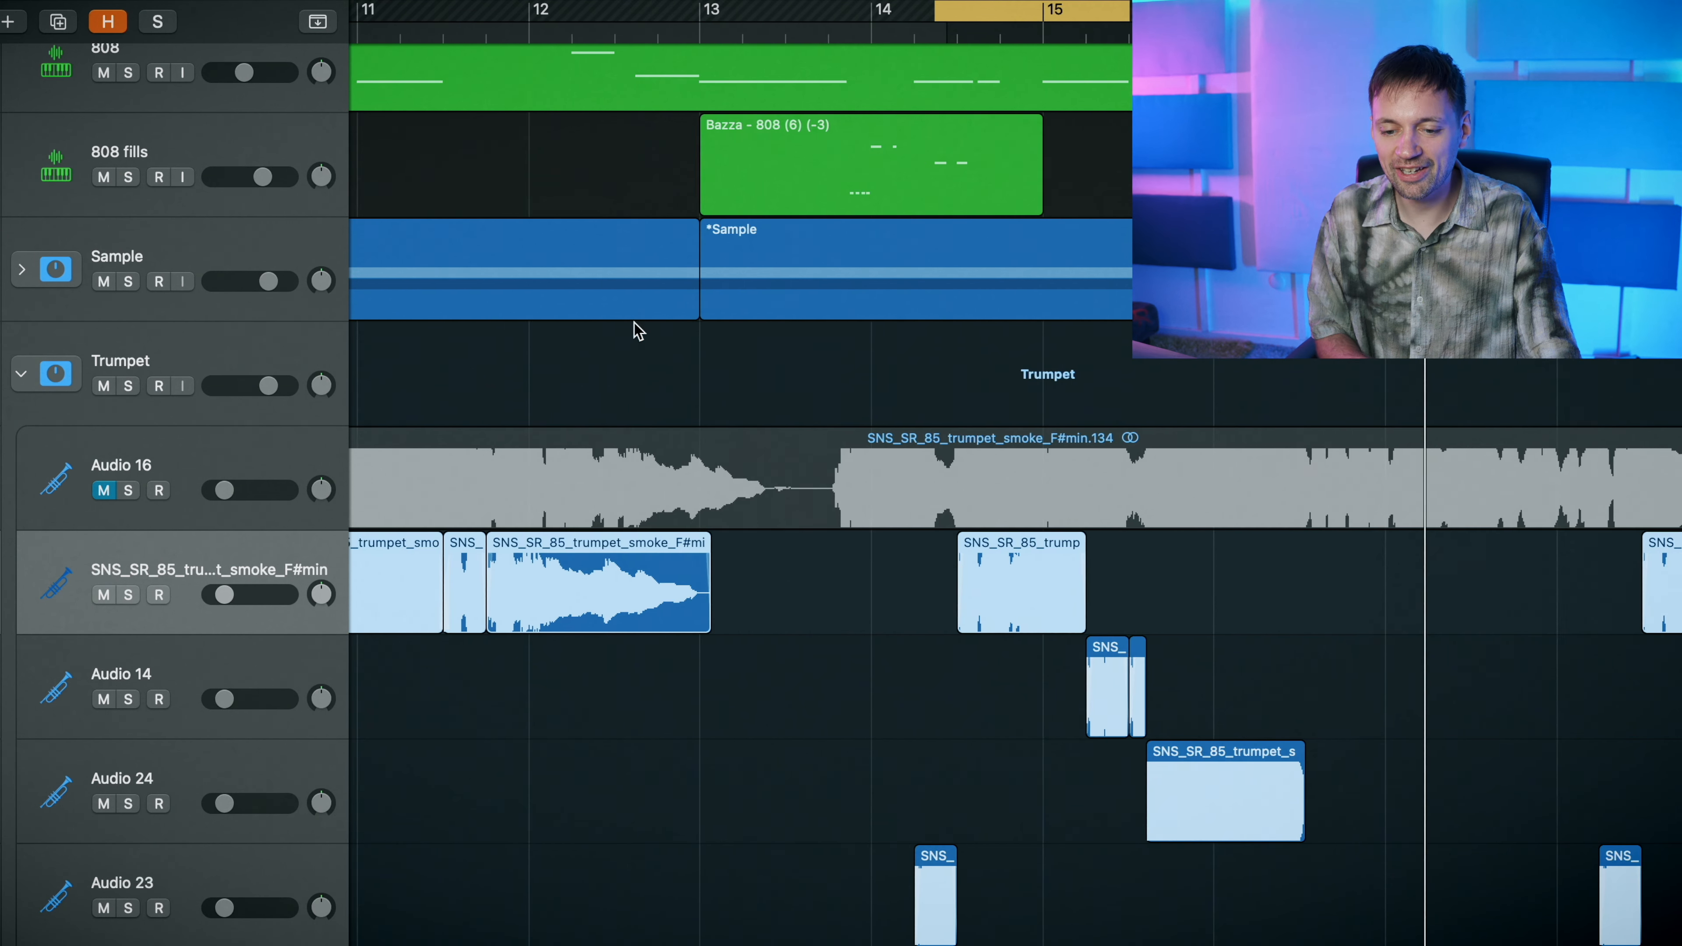
{"action": "left_click_drag", "start_coordinate": [525, 27], "coordinate": [976, 19]}
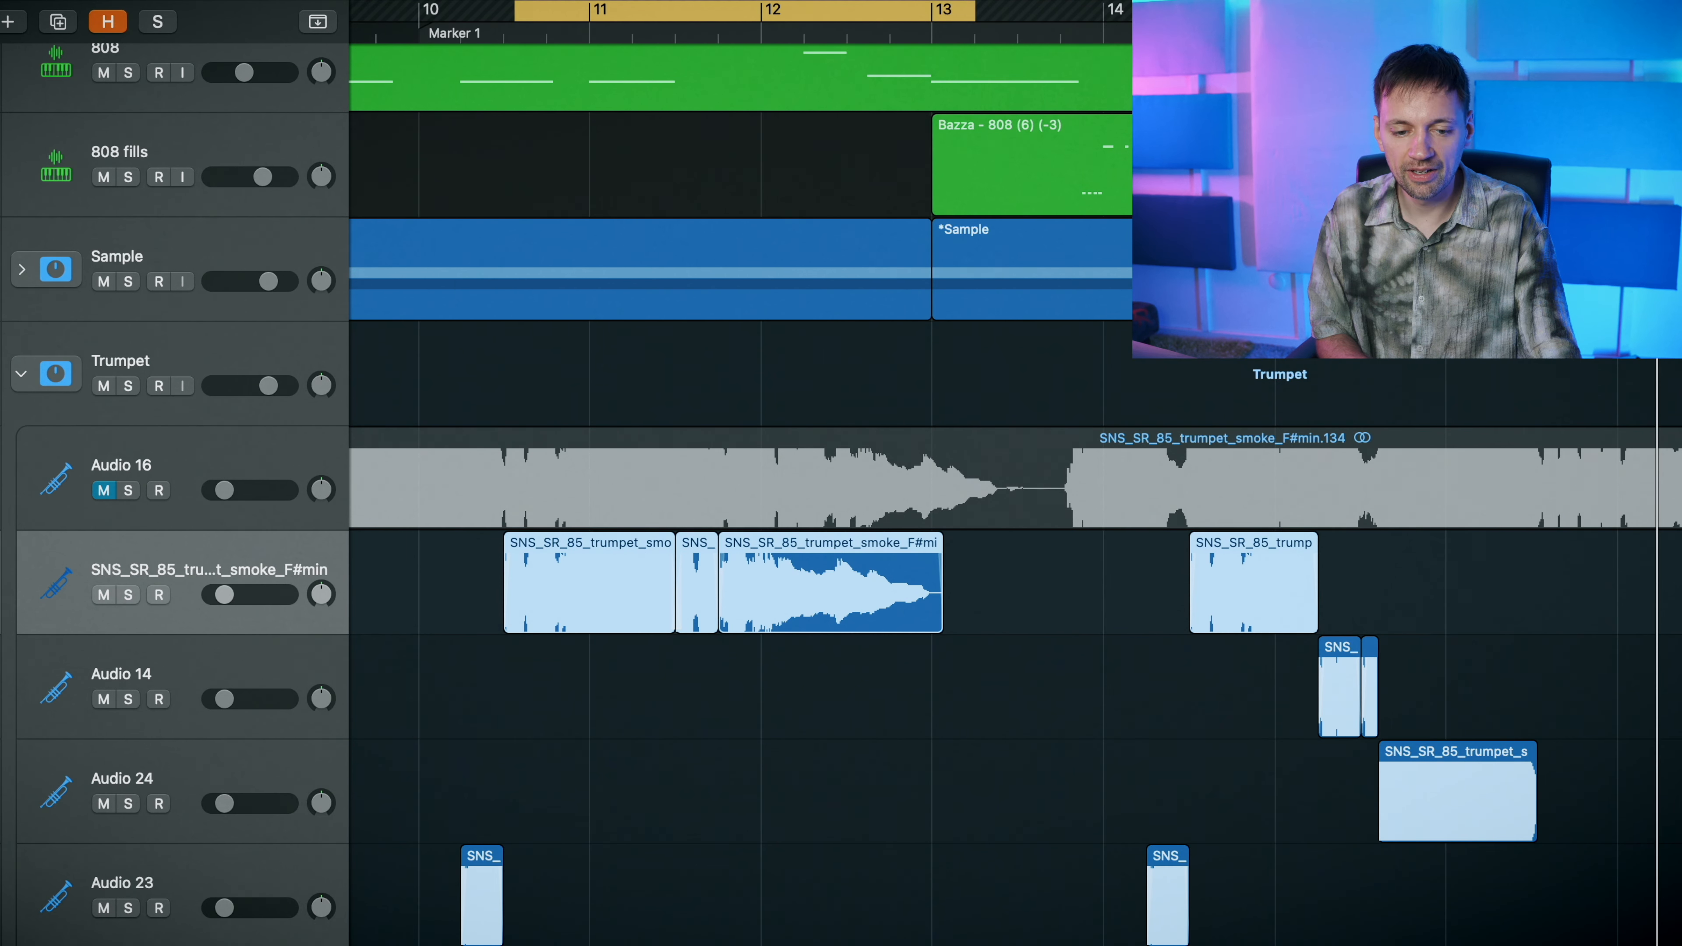
{"action": "key", "text": "s"}
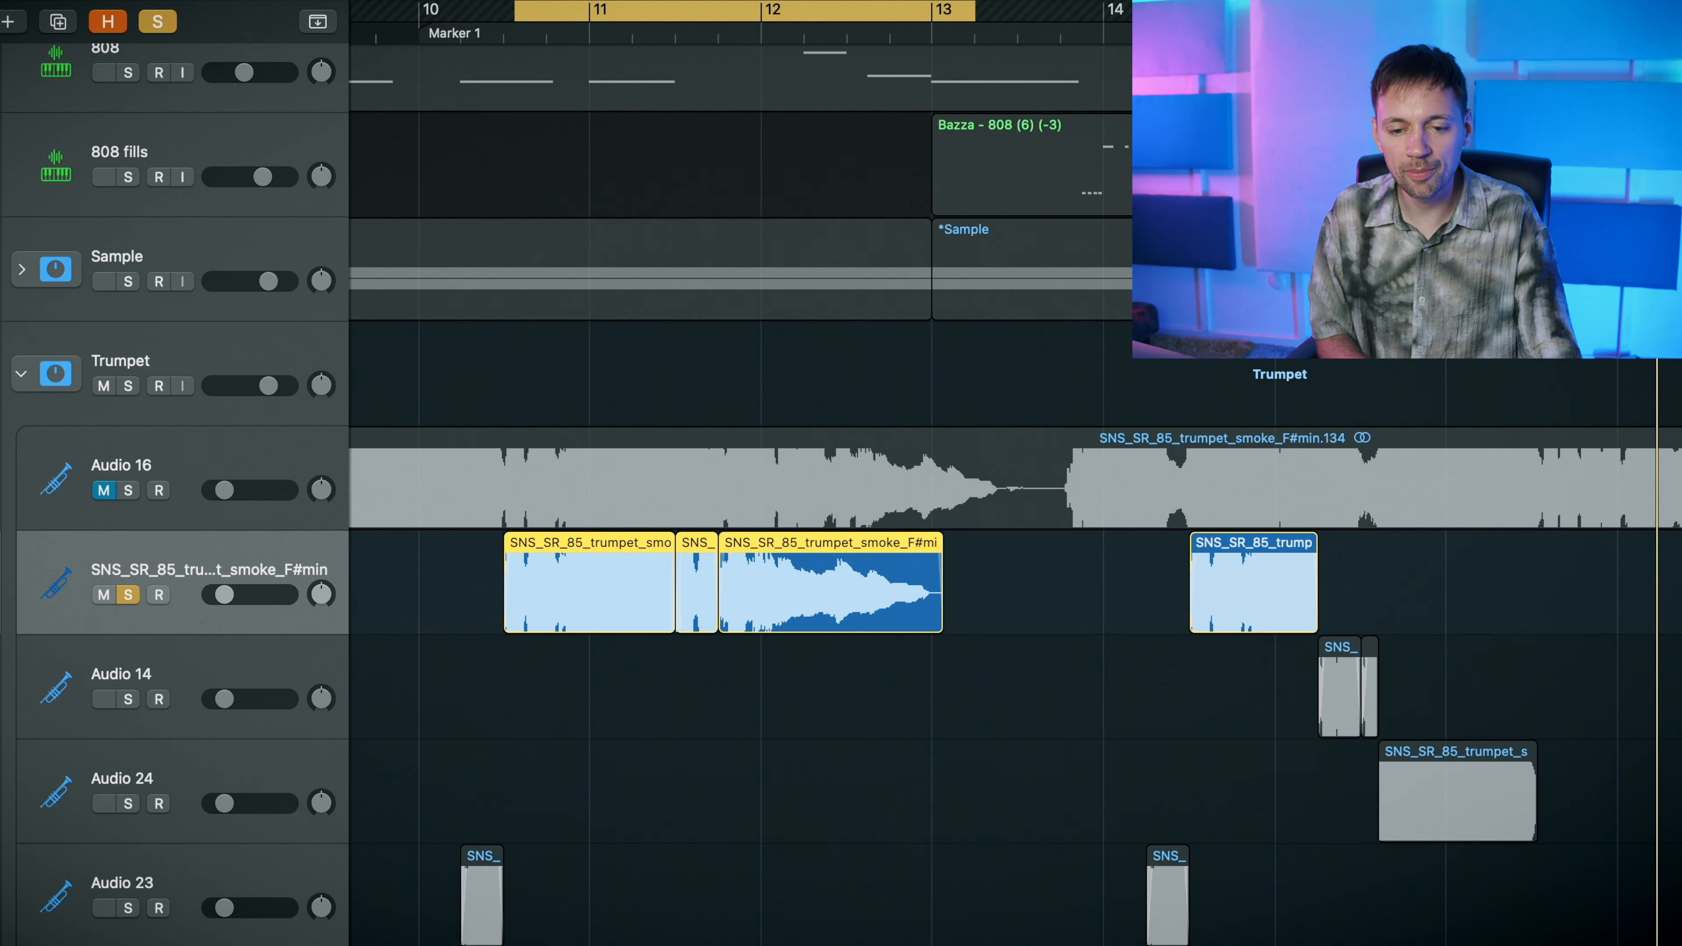
{"action": "key", "text": "space"}
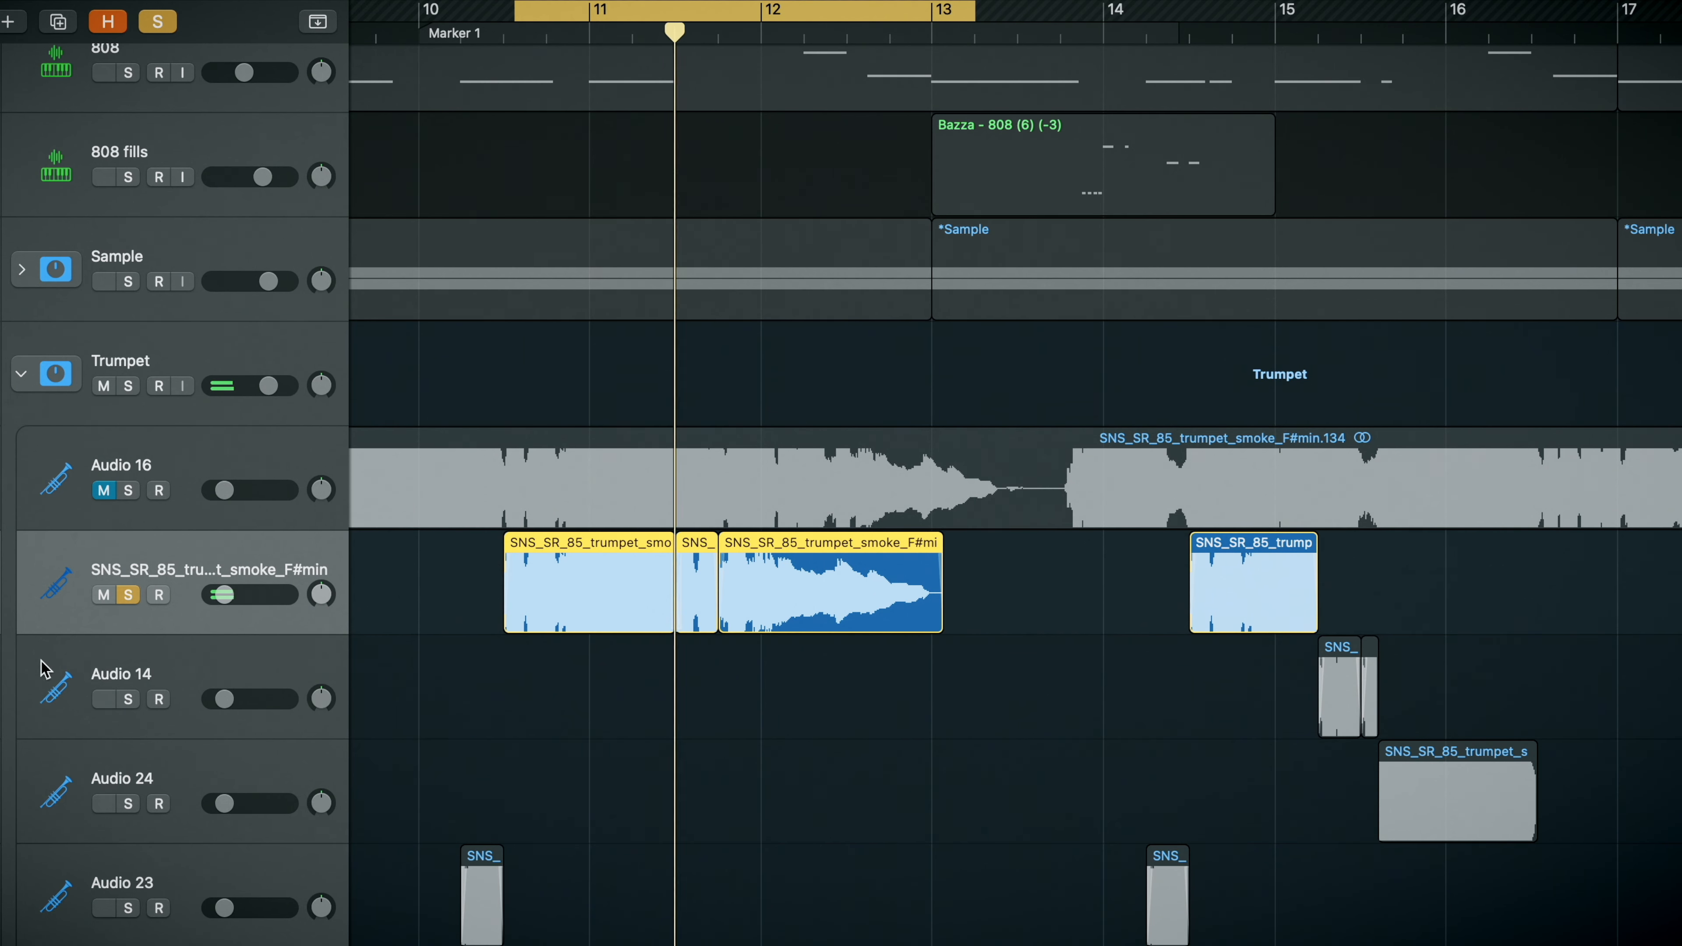
- Play the cycled trumpet chops with the full beat, and solo the SNS_SR_85 trumpet track again
{"action": "left_click", "coordinate": [125, 595]}
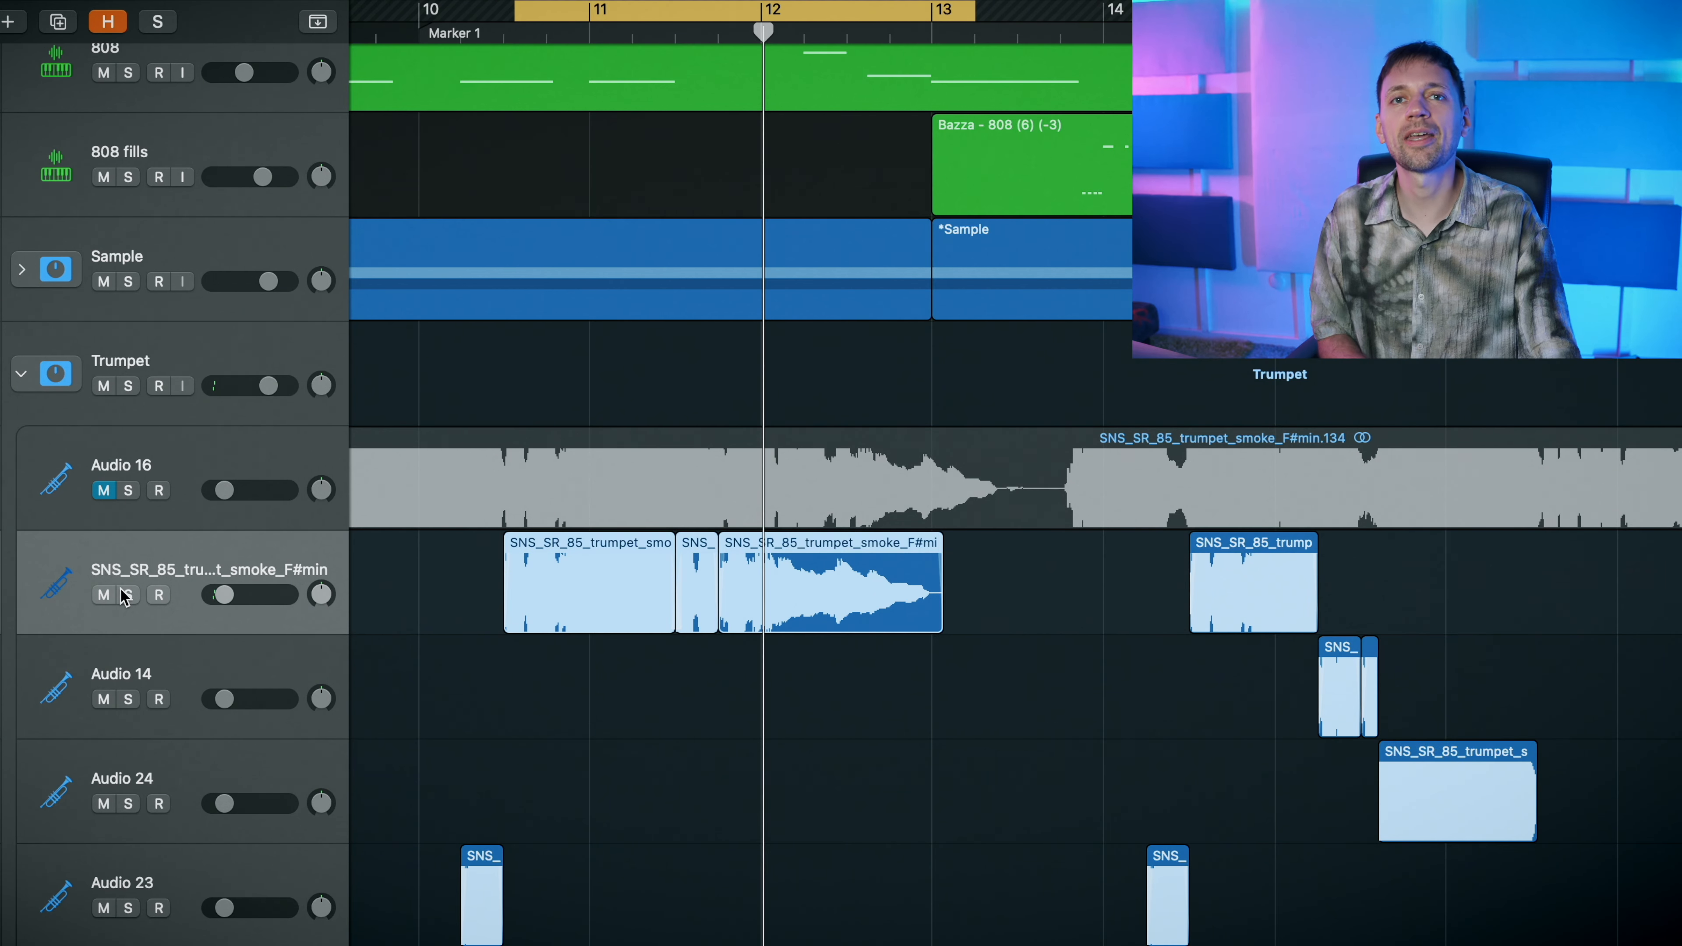
{"action": "key", "text": "space"}
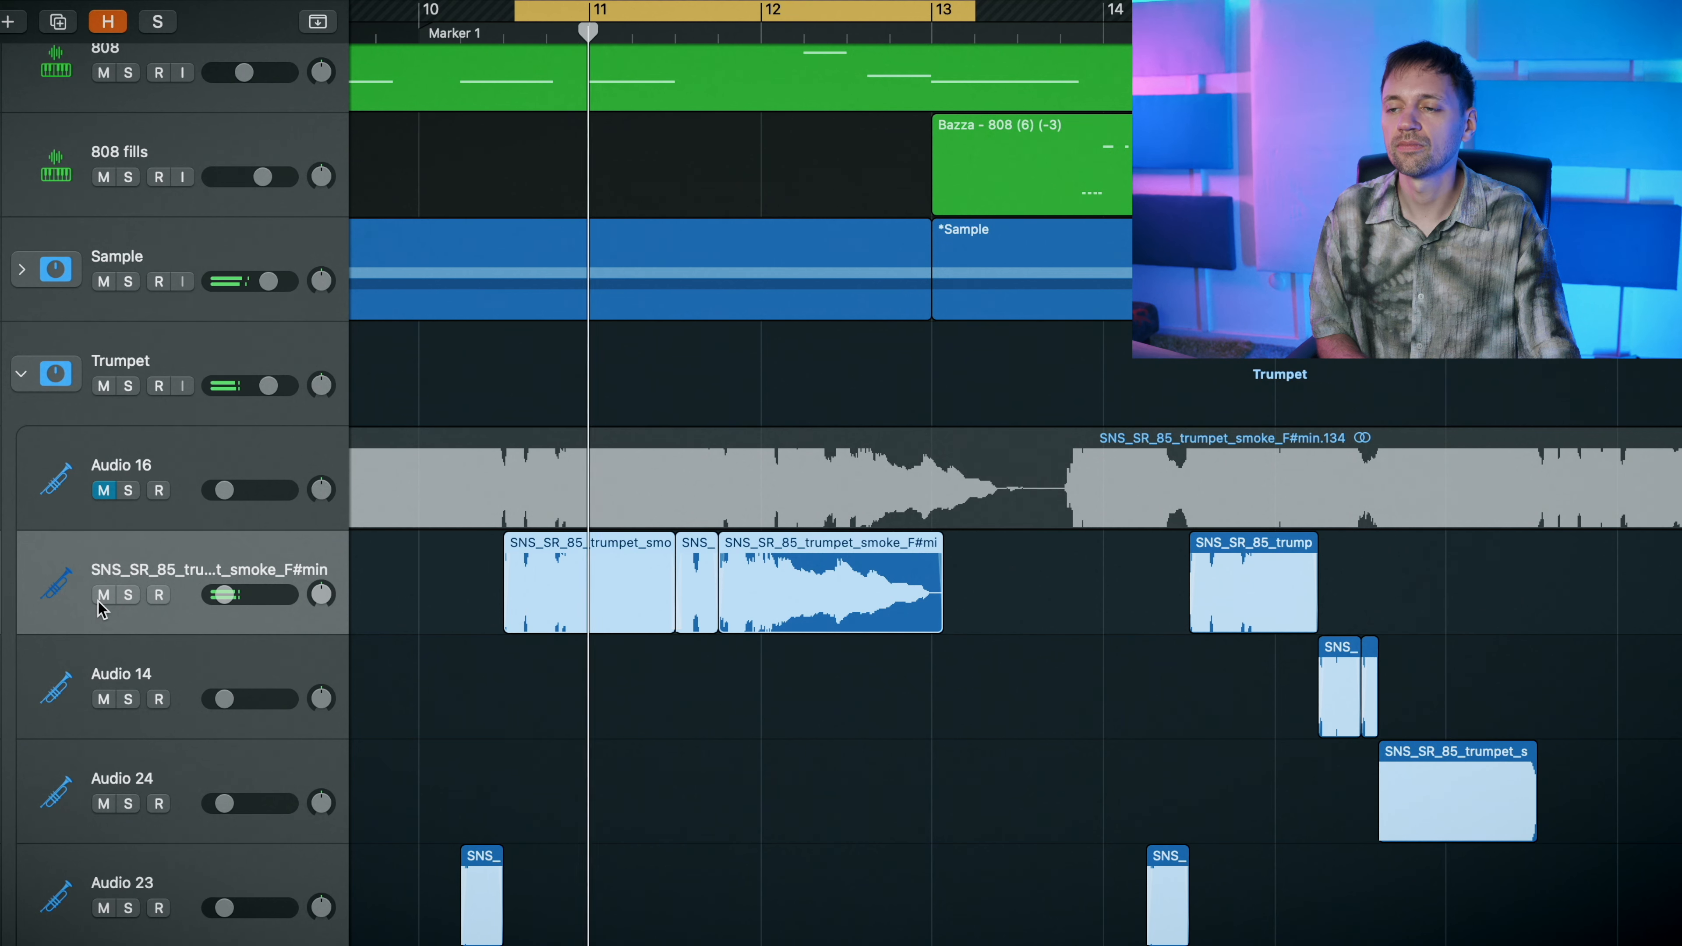
{"action": "left_click", "coordinate": [128, 594]}
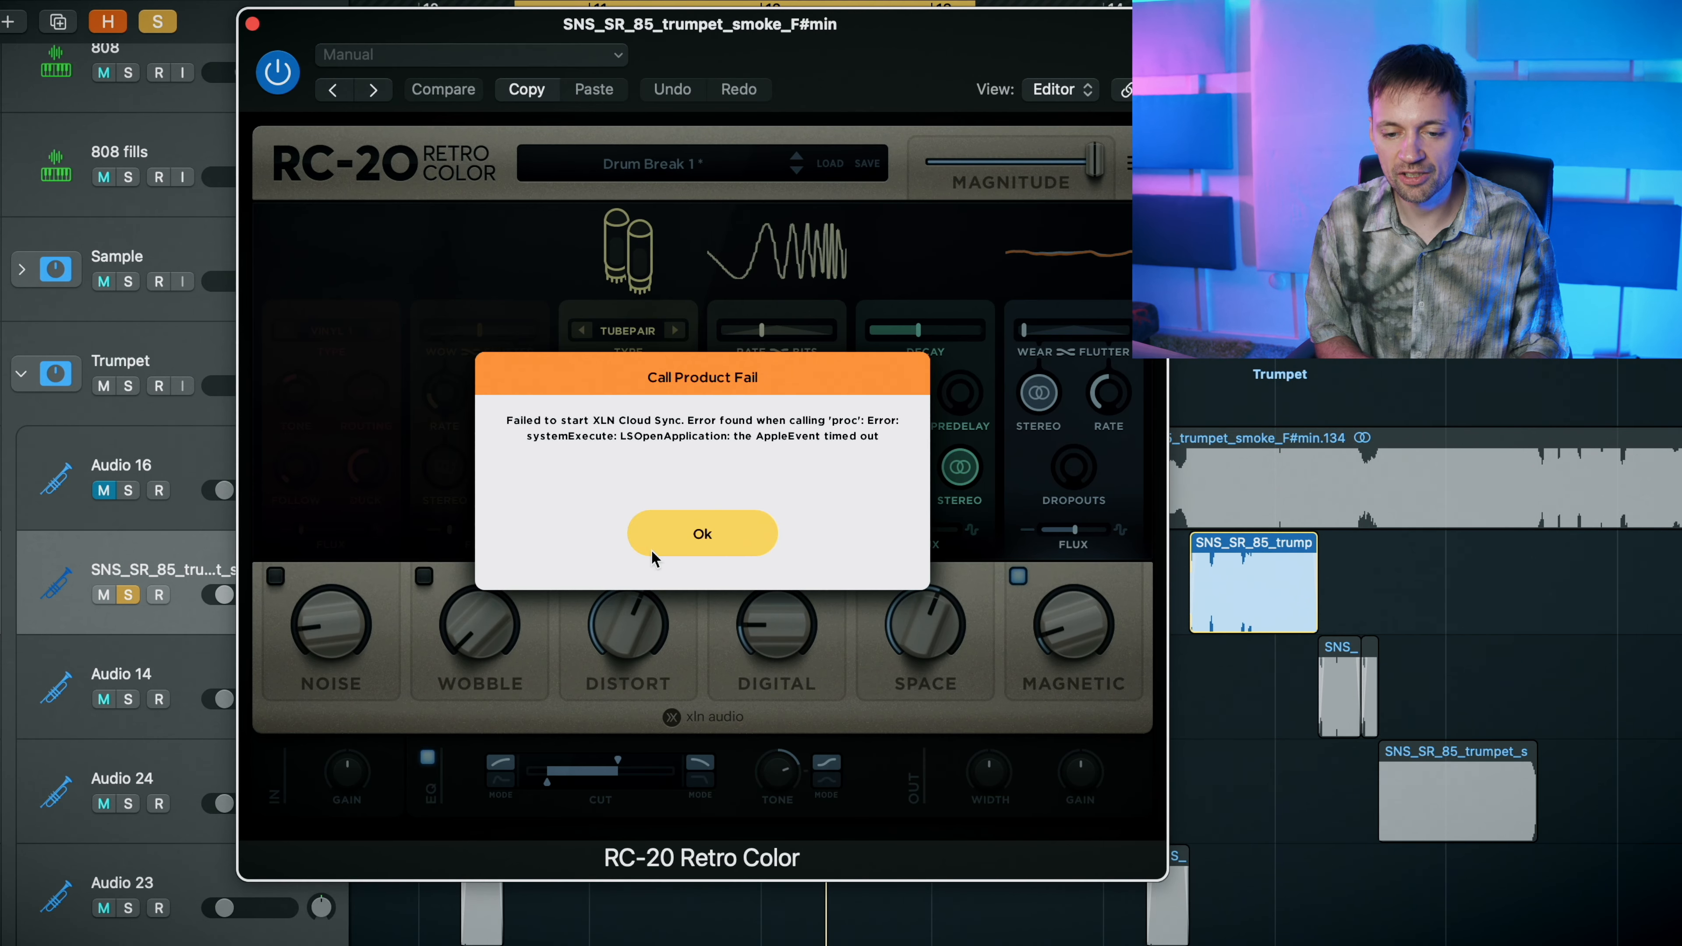
- Dismiss the RC-20 Retro Color error, move the UADx Verve Analog Machines window aside, and play the soloed trumpet through both effects
{"action": "left_click", "coordinate": [652, 551]}
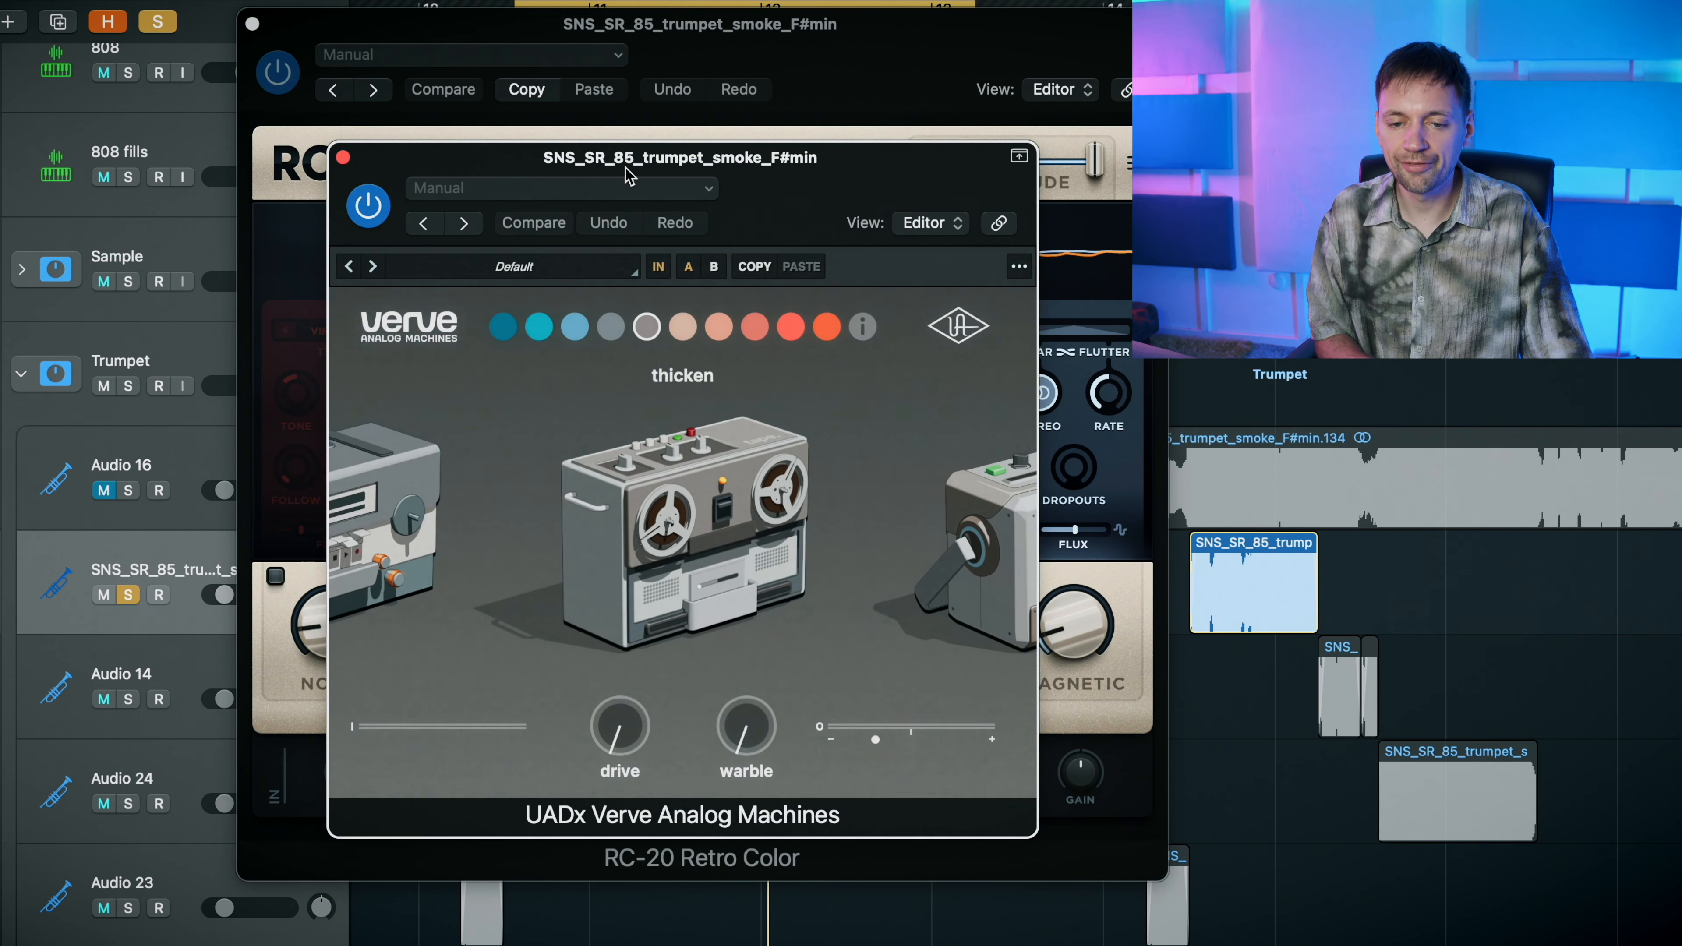
{"action": "left_click_drag", "start_coordinate": [627, 160], "coordinate": [528, 3]}
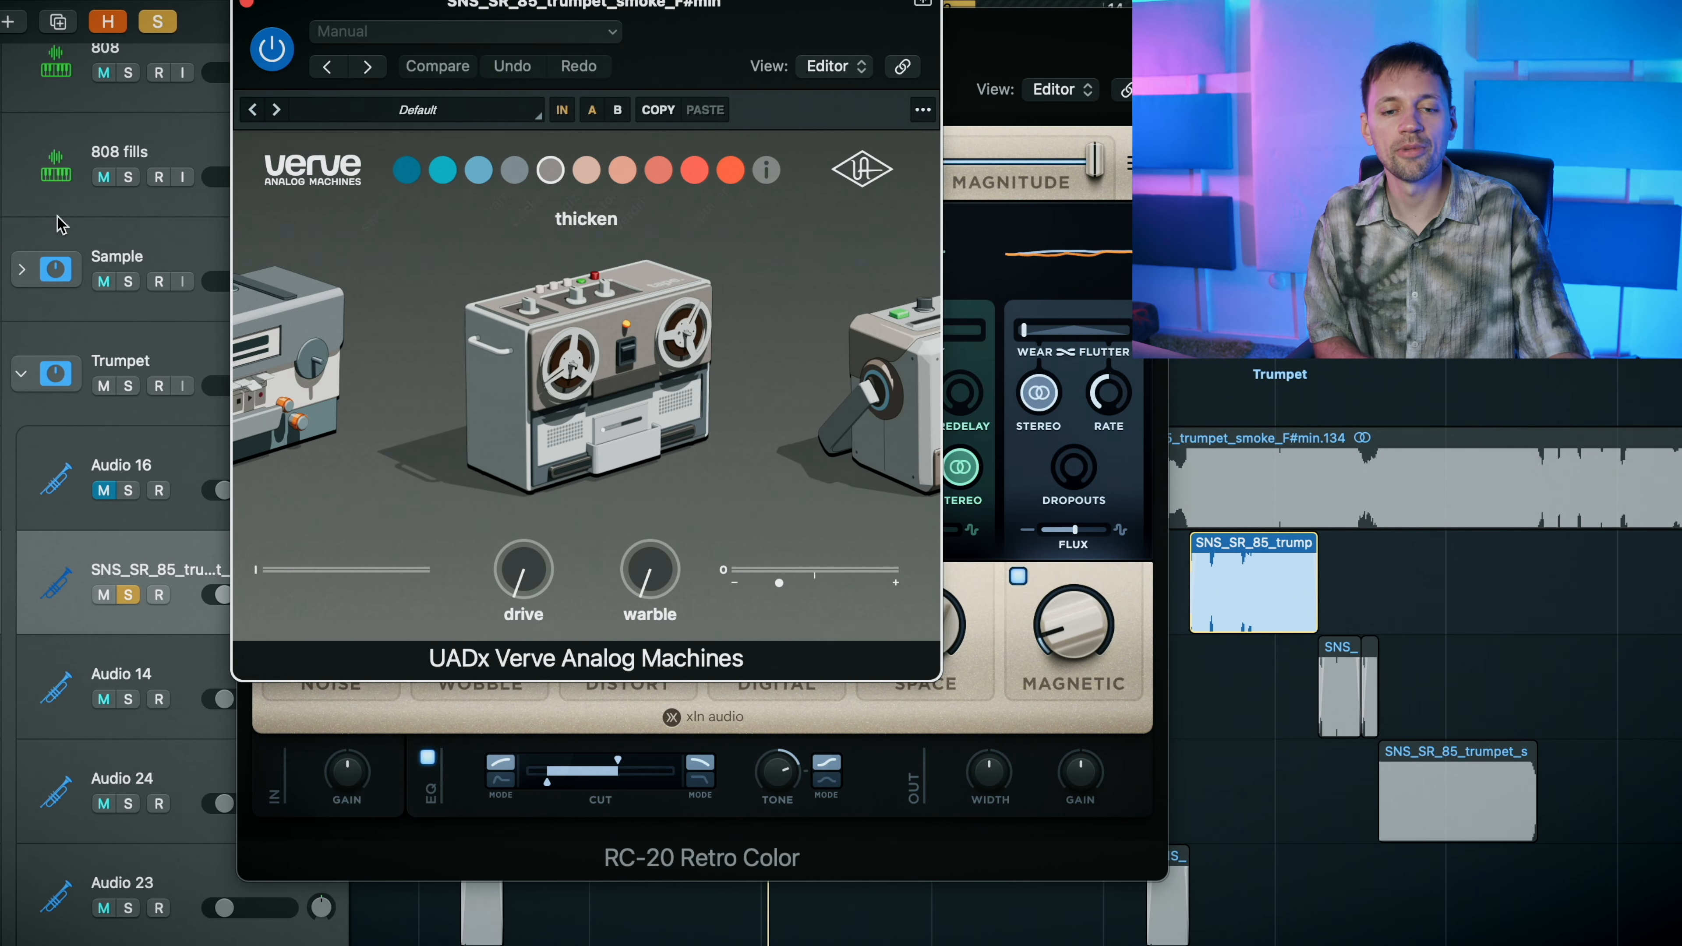
{"action": "key", "text": "space"}
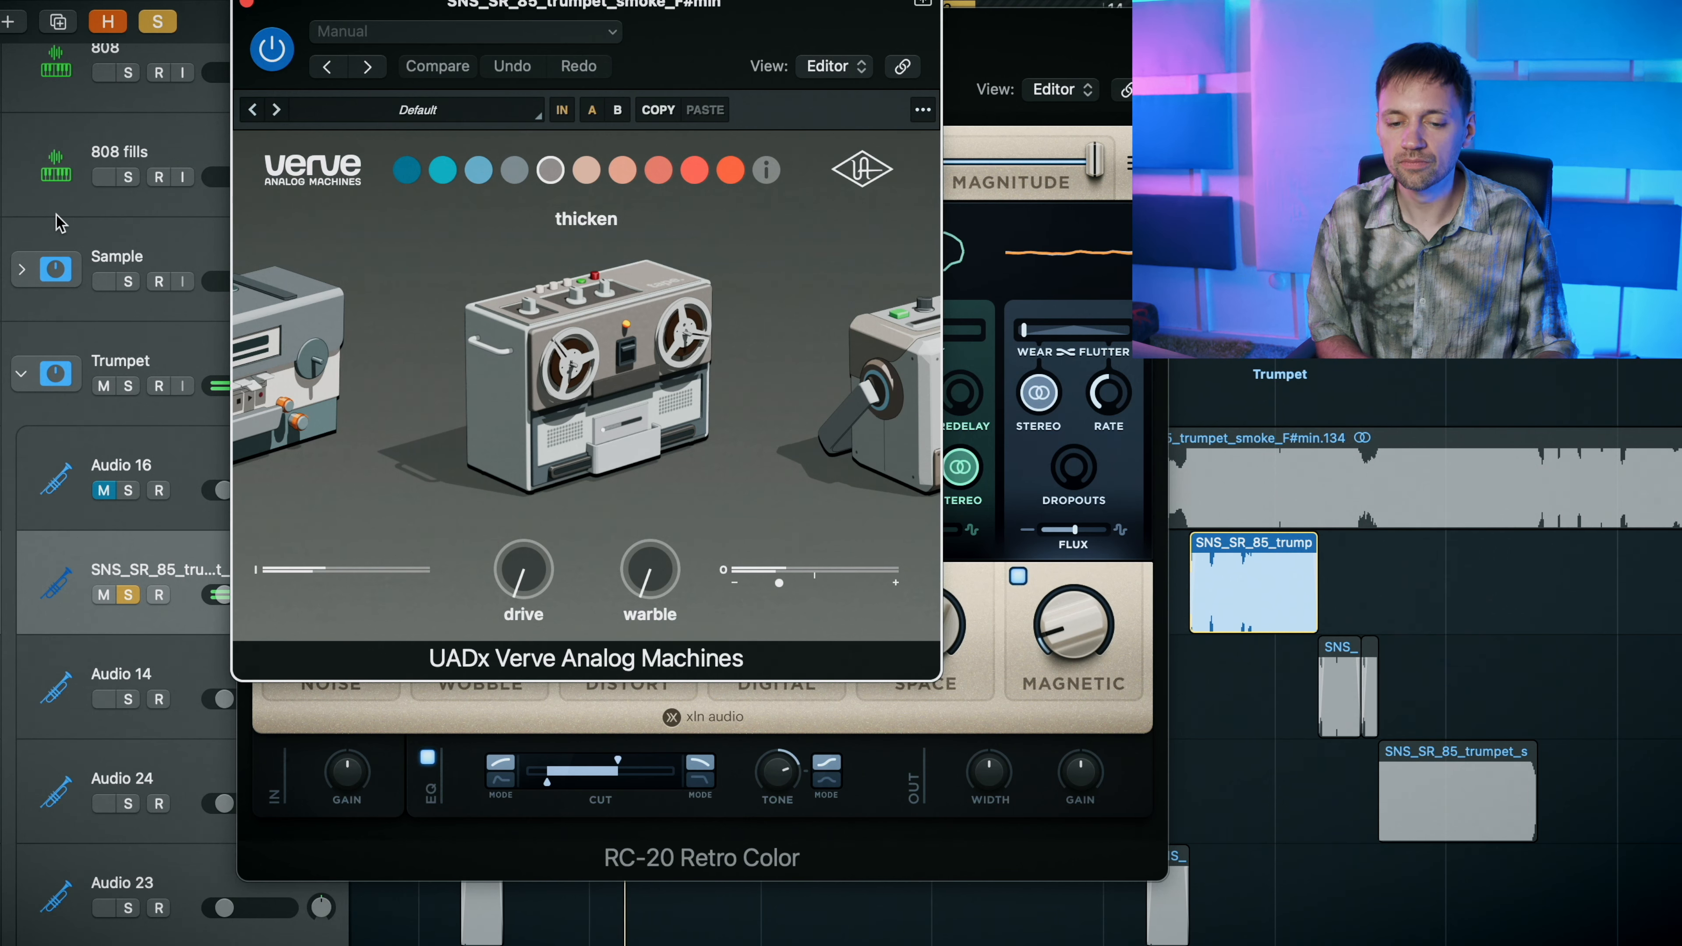
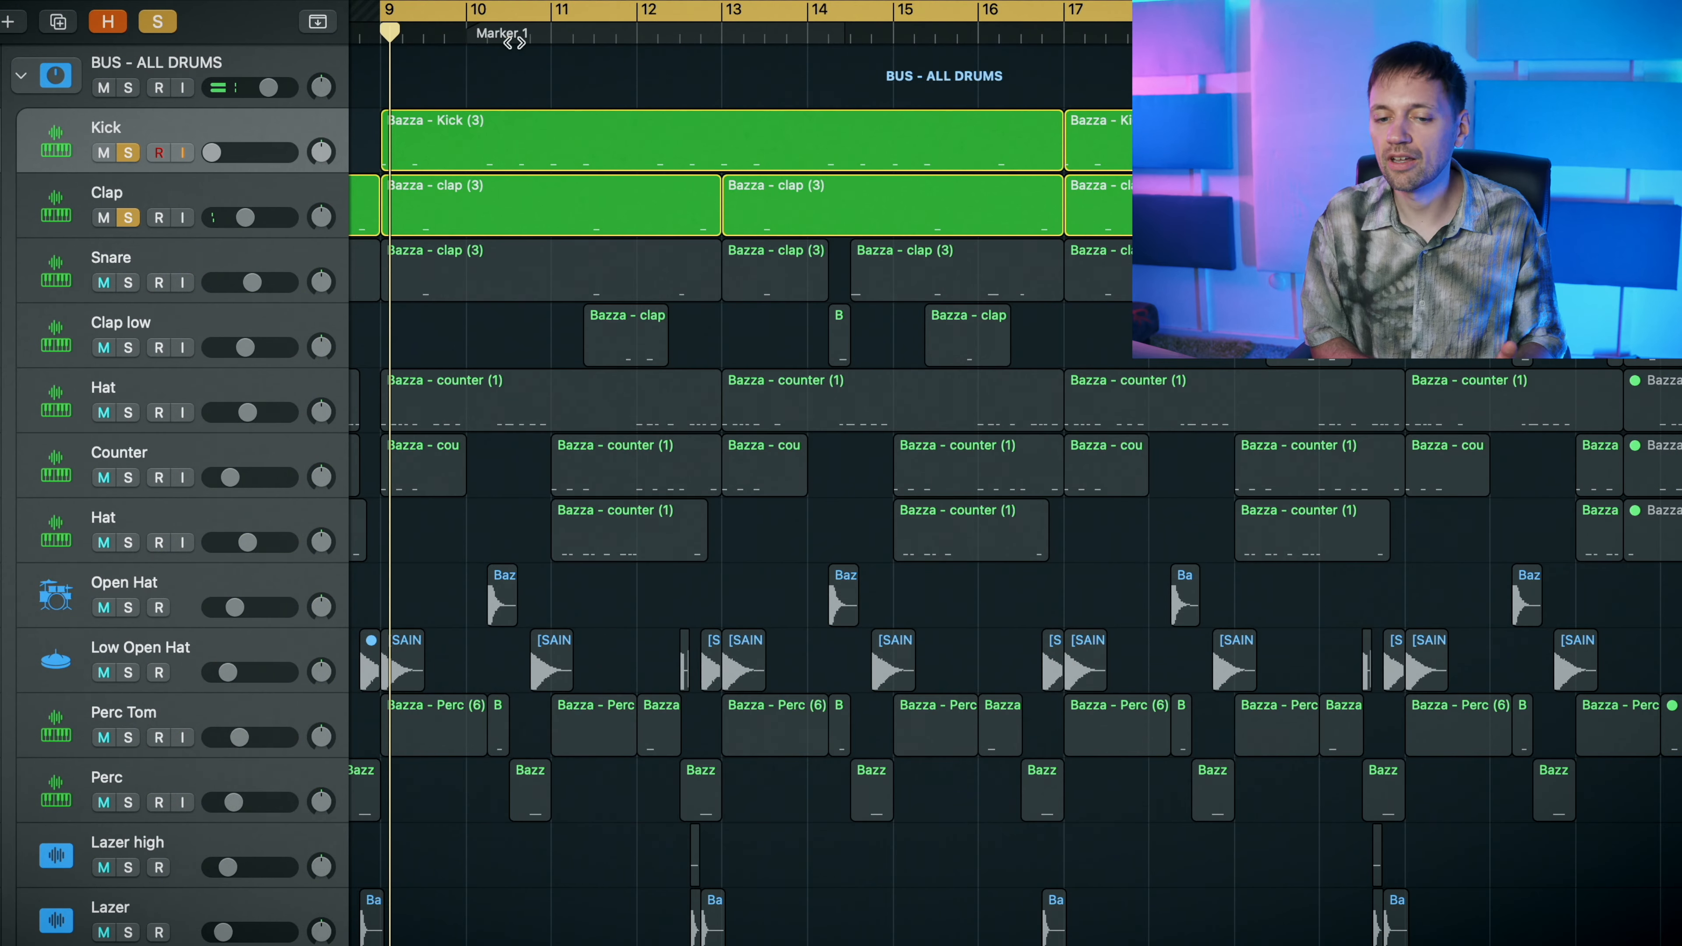
- Select the Kick and Clap regions in the drum bus and open them in the Piano Roll
{"action": "left_click_drag", "start_coordinate": [516, 132], "coordinate": [503, 204]}
{"action": "key", "text": "p"}
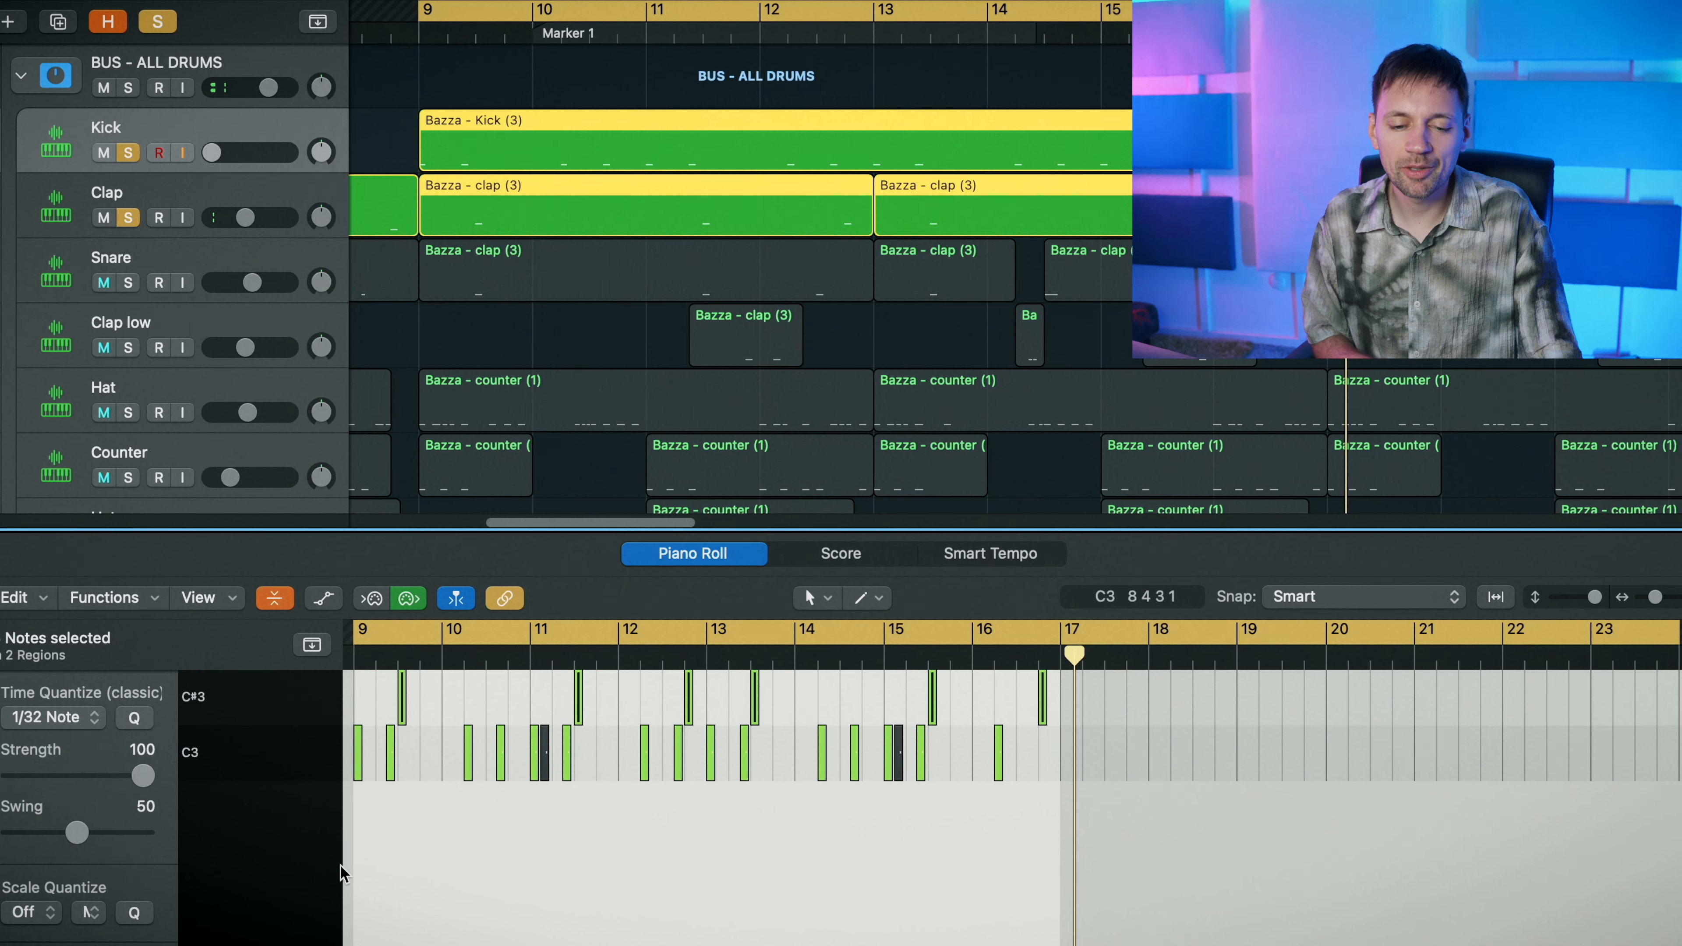
- Play the Kick and Clap patterns in the Piano Roll around bars 9 and 10 to examine the note placement
{"action": "scroll", "coordinate": [398, 858], "scroll_direction": "up", "scroll_amount": 2}
{"action": "scroll", "coordinate": [477, 845], "scroll_direction": "left", "scroll_amount": 5}
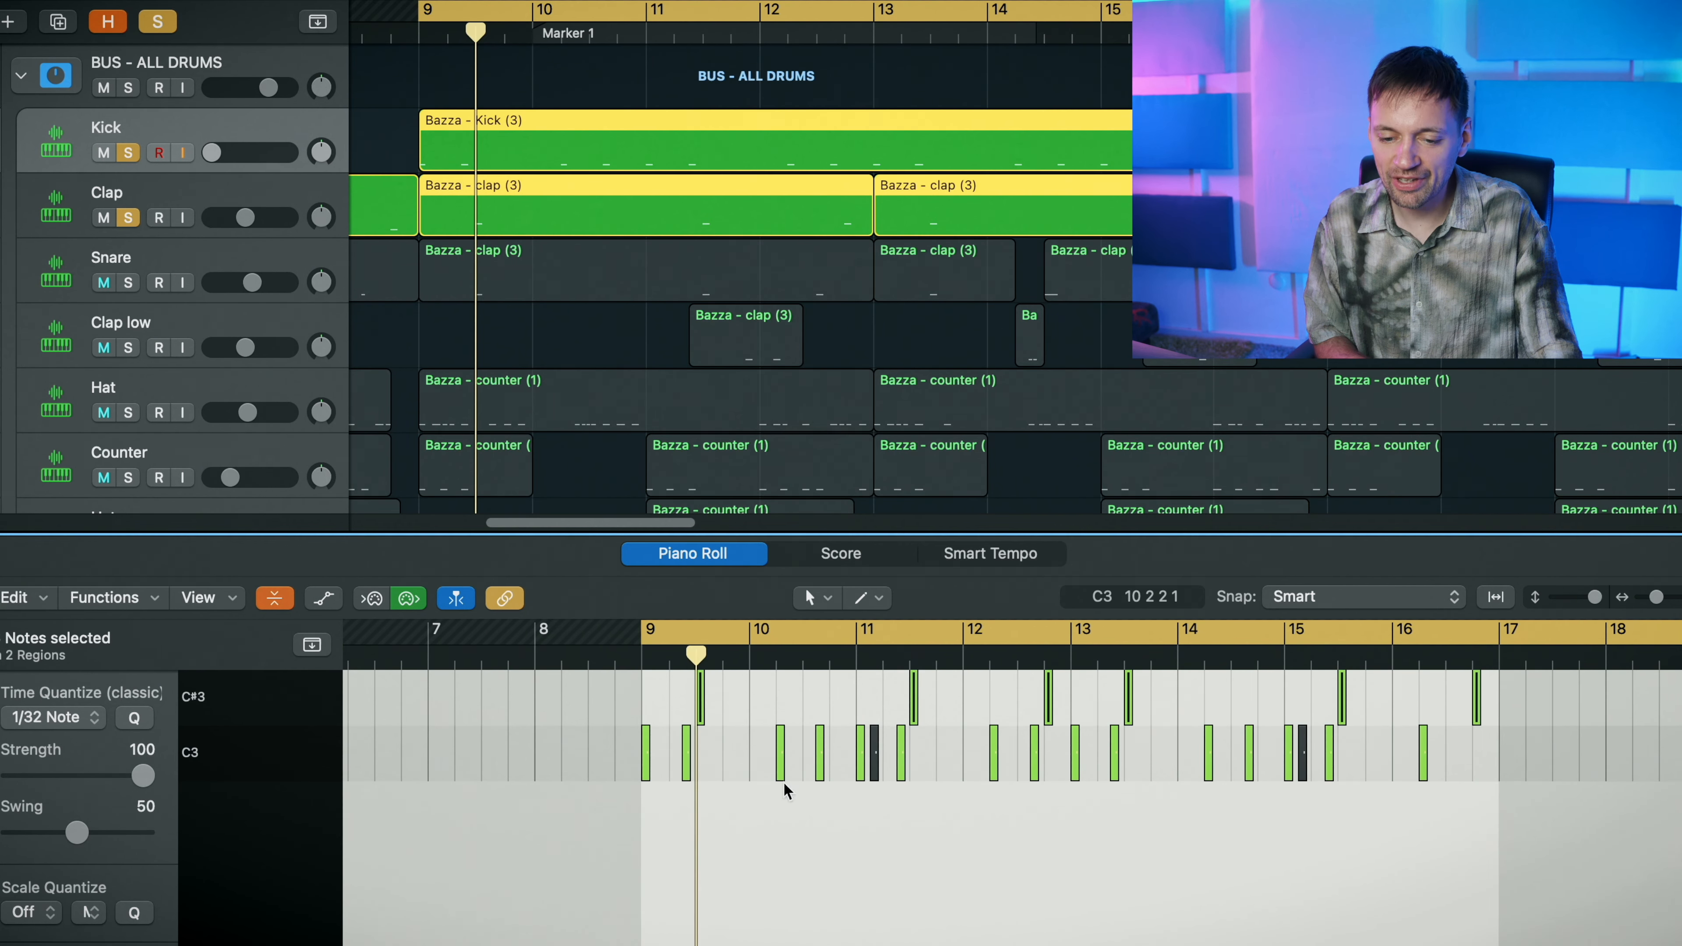
{"action": "scroll", "coordinate": [783, 782], "scroll_direction": "up", "scroll_amount": 3}
{"action": "left_click", "coordinate": [805, 663]}
{"action": "left_click", "coordinate": [728, 656]}
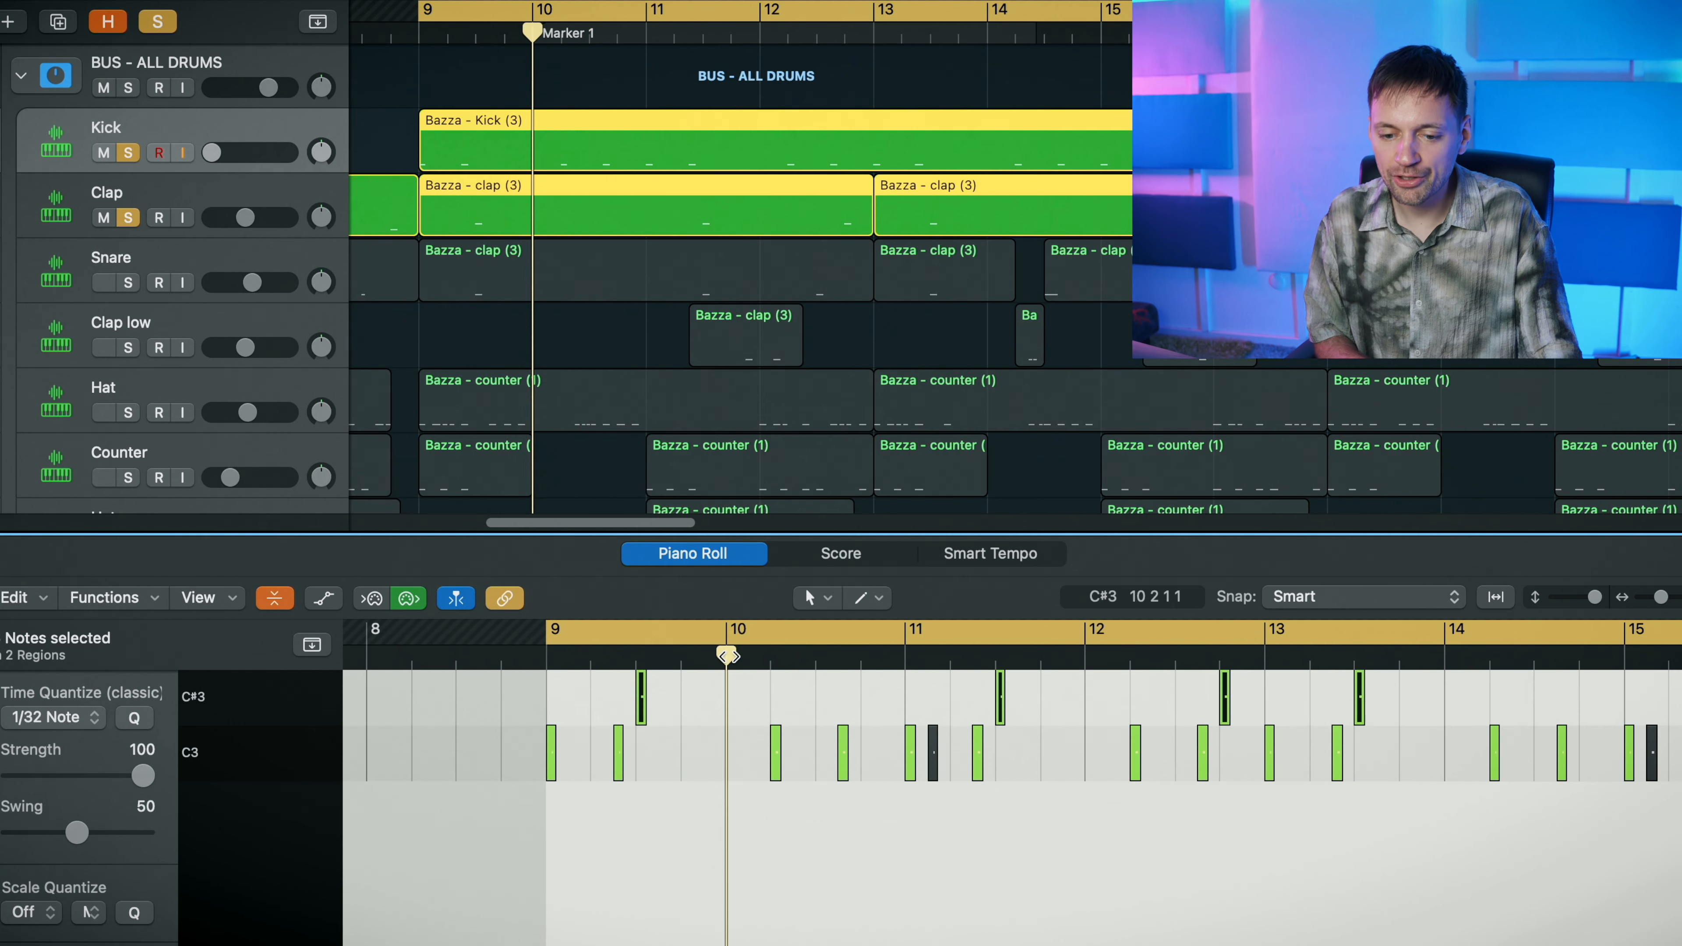
{"action": "left_click", "coordinate": [539, 653]}
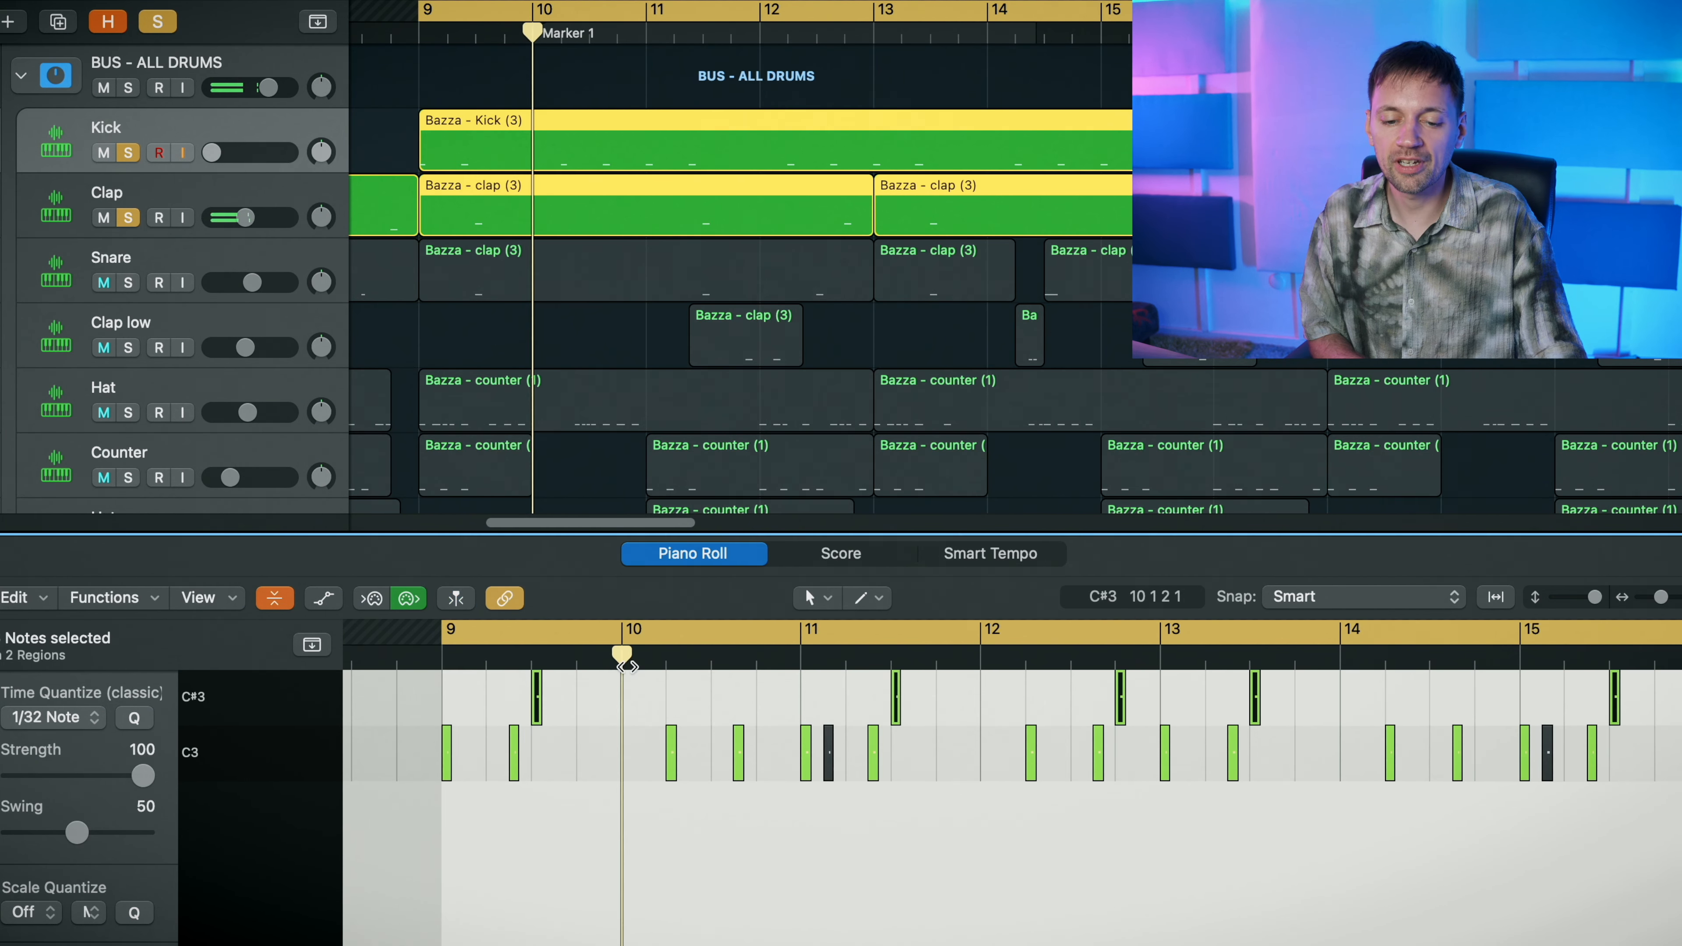
- Try a copy of the bar 9 clap note on beat 3 of bar 10 and play the pattern with it
{"action": "left_click_drag", "start_coordinate": [535, 693], "coordinate": [718, 689]}
{"action": "left_click", "coordinate": [309, 646]}
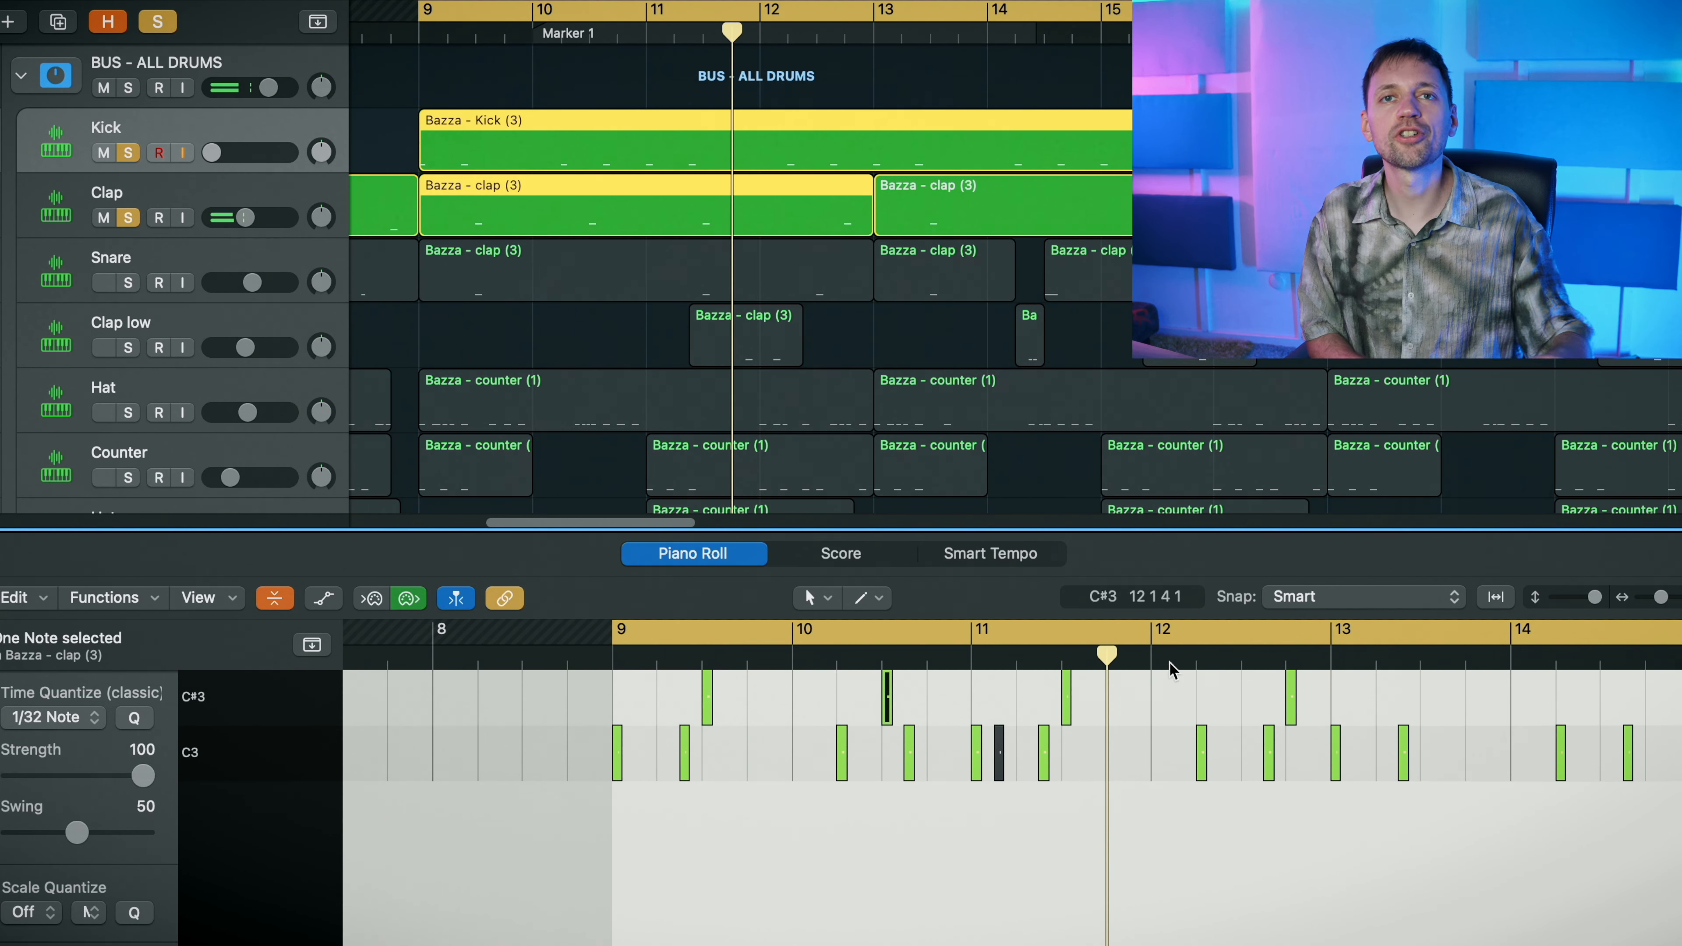
{"action": "left_click_drag", "start_coordinate": [828, 702], "coordinate": [937, 695]}
{"action": "left_click", "coordinate": [651, 182]}
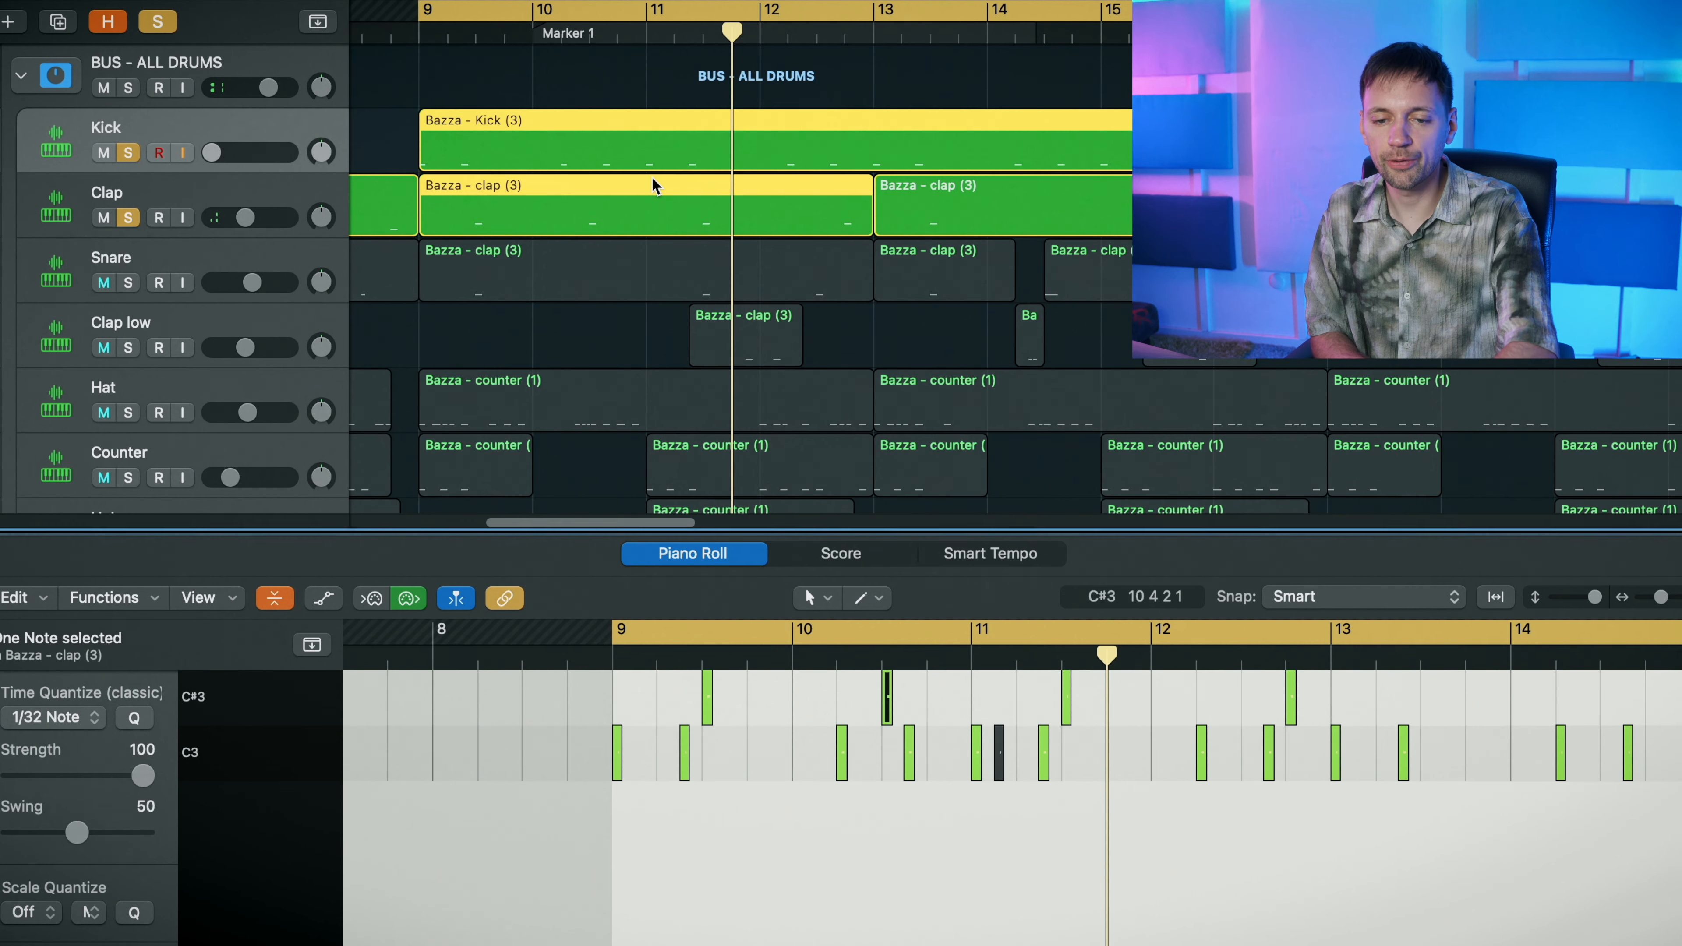
- Show the bar 13 Clap region with the Kick in the Piano Roll and play the pattern through bar 16
{"action": "left_click", "coordinate": [632, 204]}
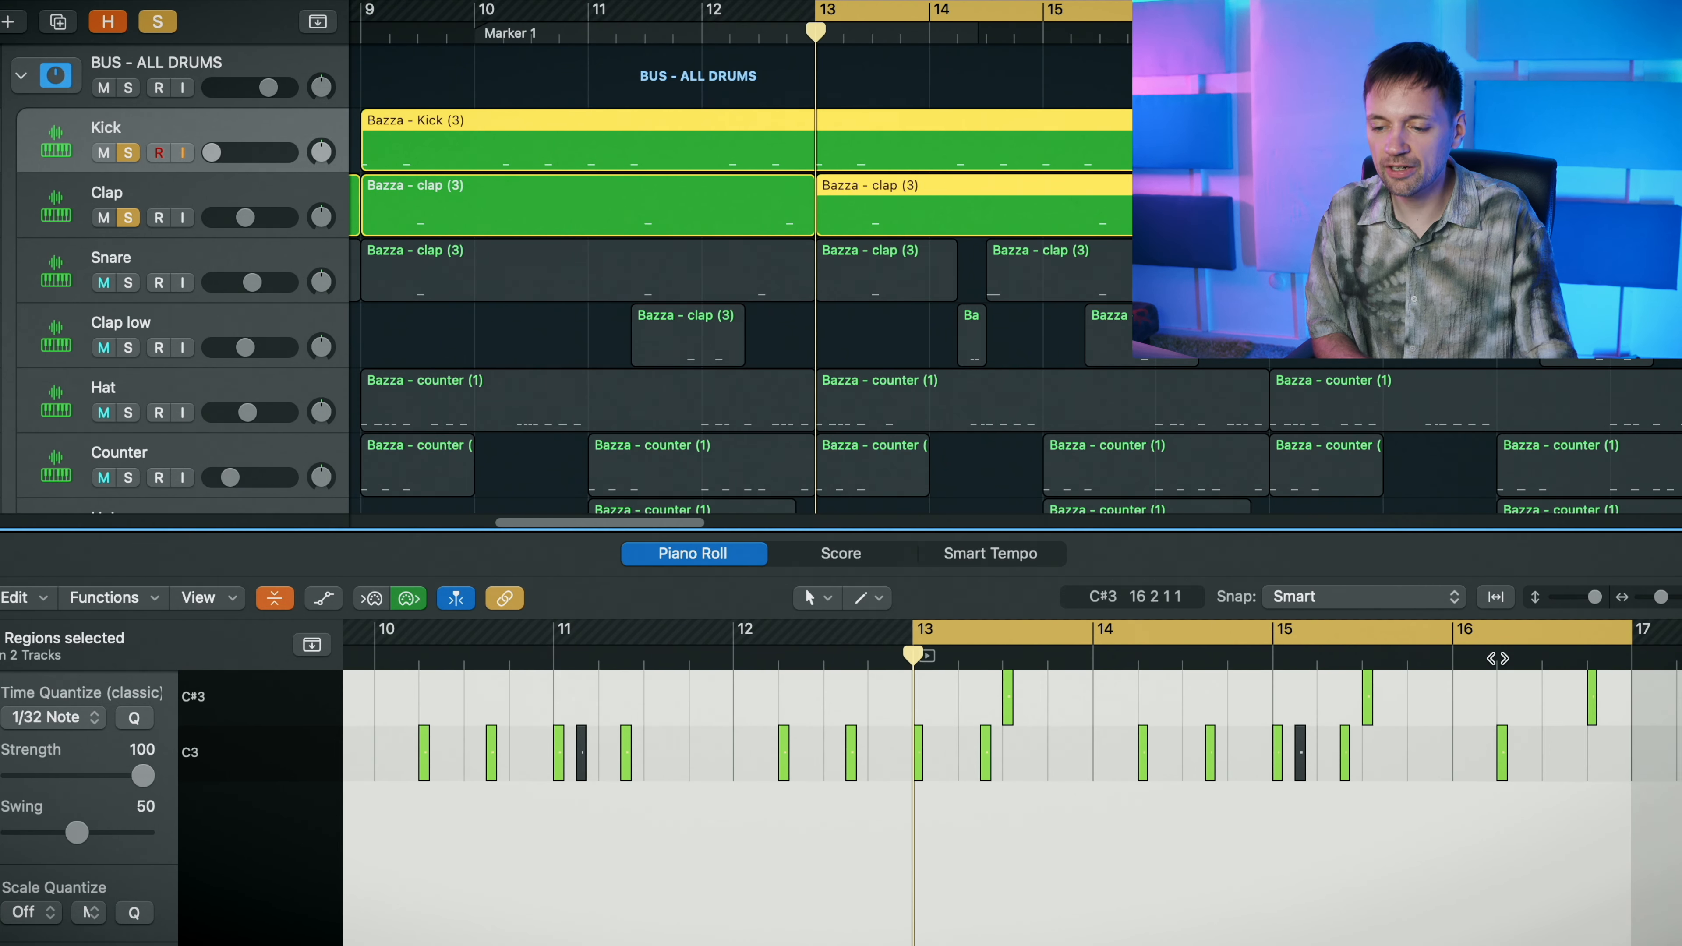
{"action": "left_click", "coordinate": [1498, 658]}
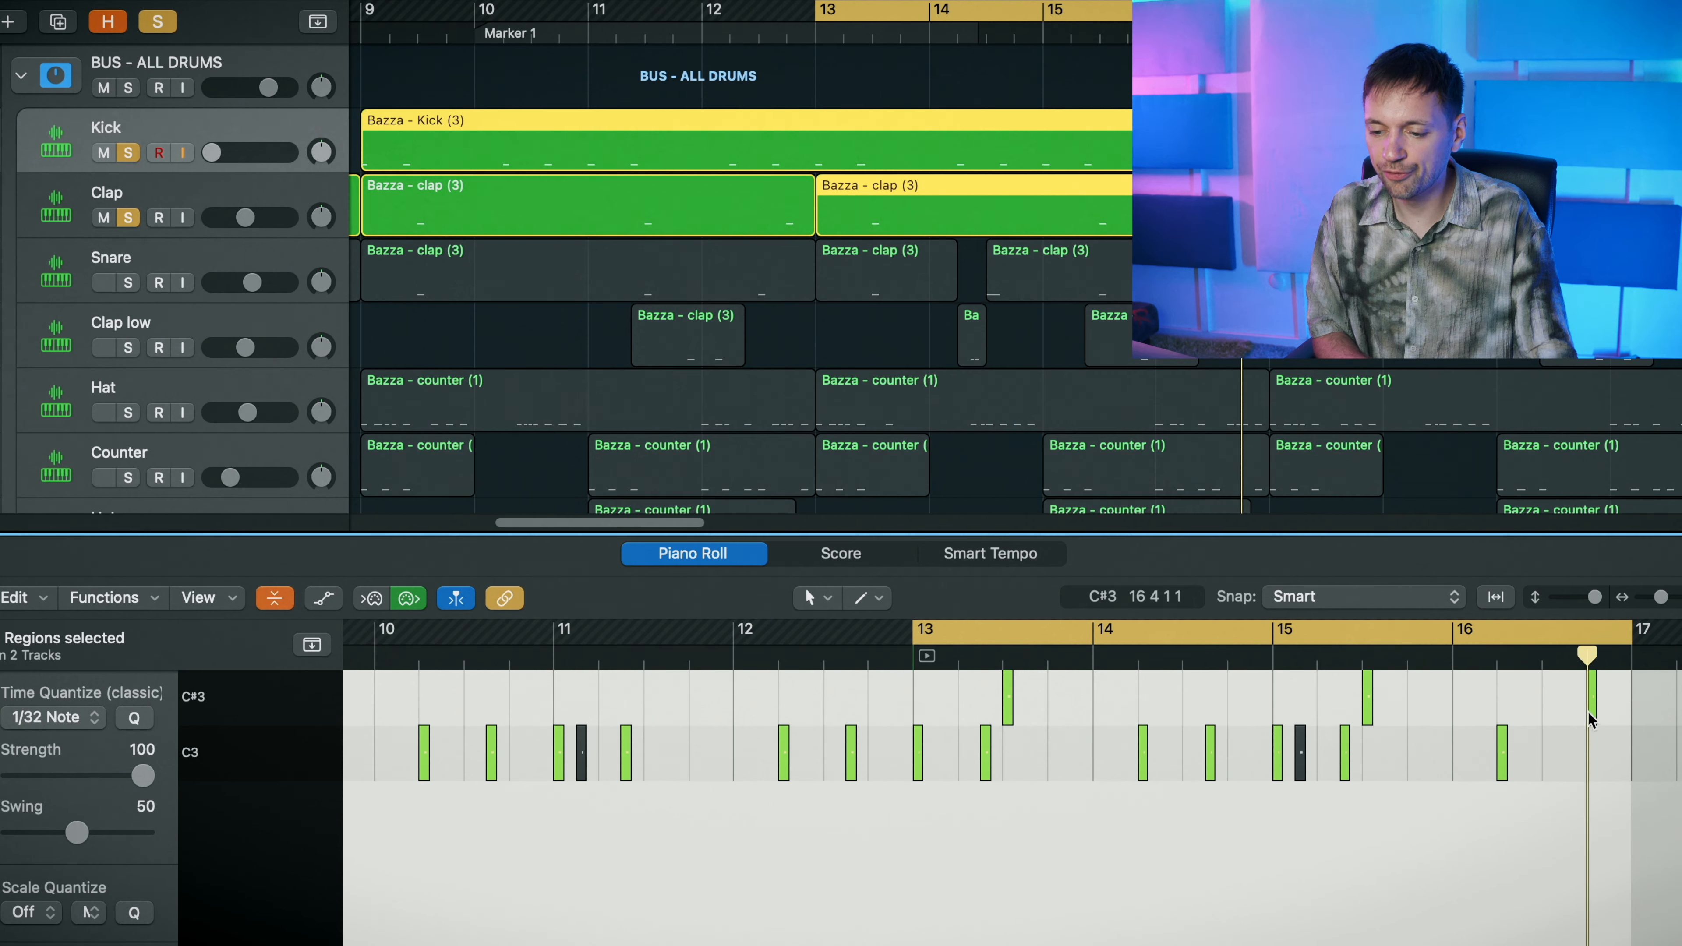
{"action": "left_click", "coordinate": [1489, 706]}
{"action": "key", "text": "space"}
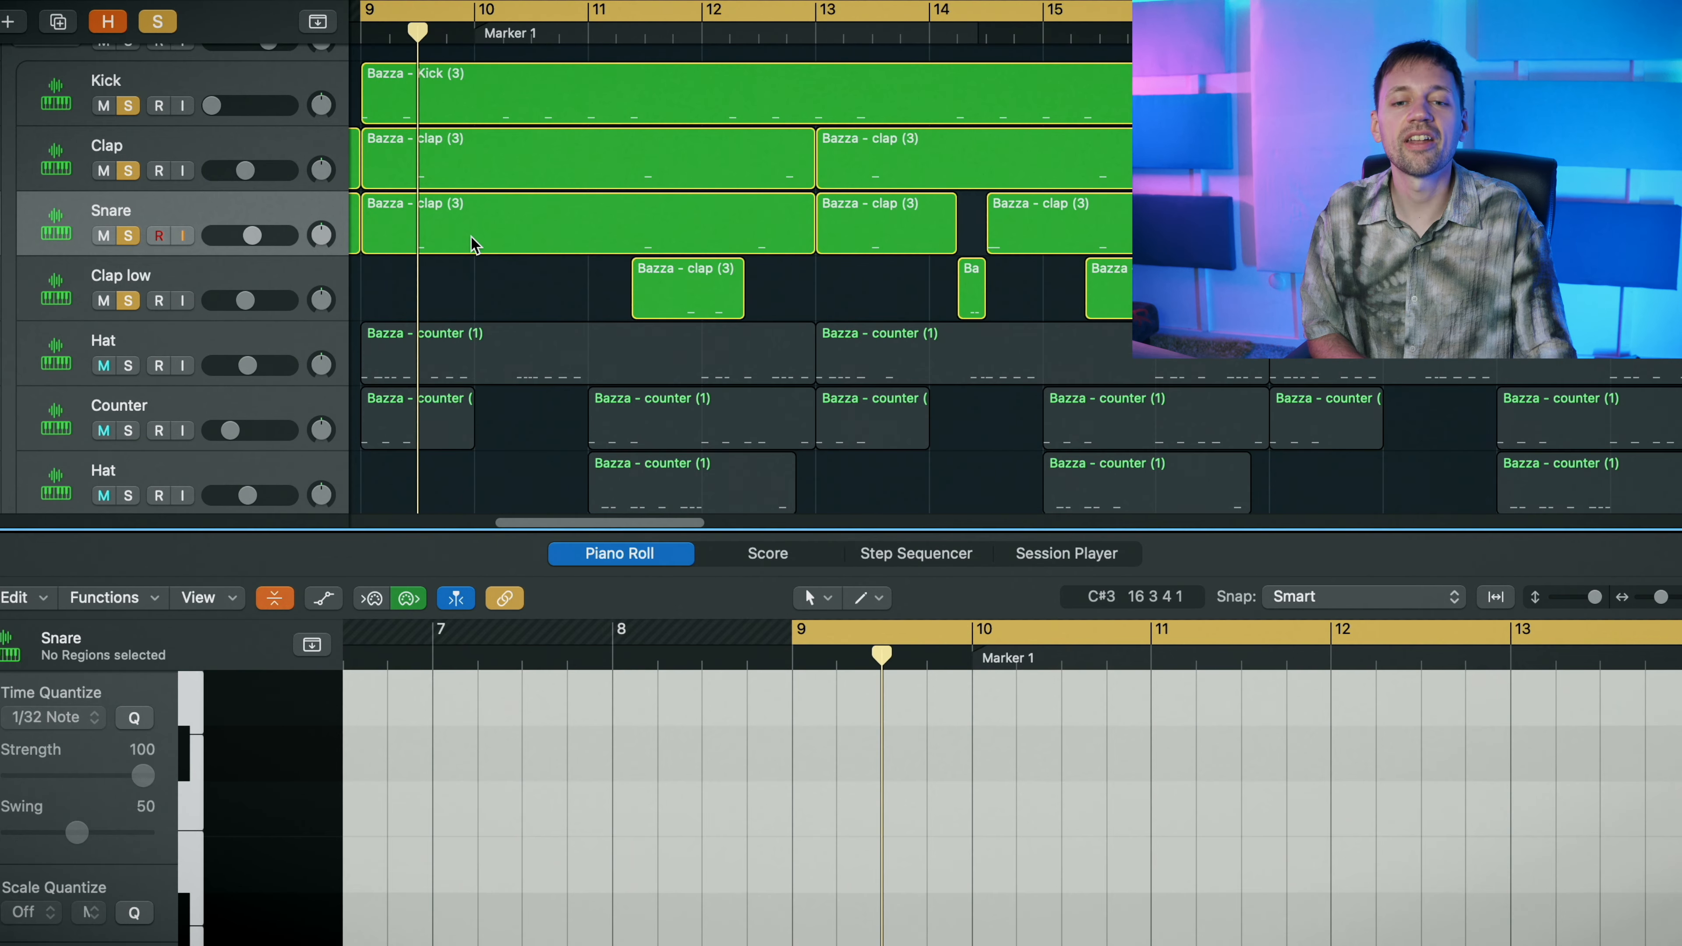
- Open the bar 9 Snare region in the Piano Roll and play it with the soloed kick and claps
{"action": "left_click", "coordinate": [470, 236]}
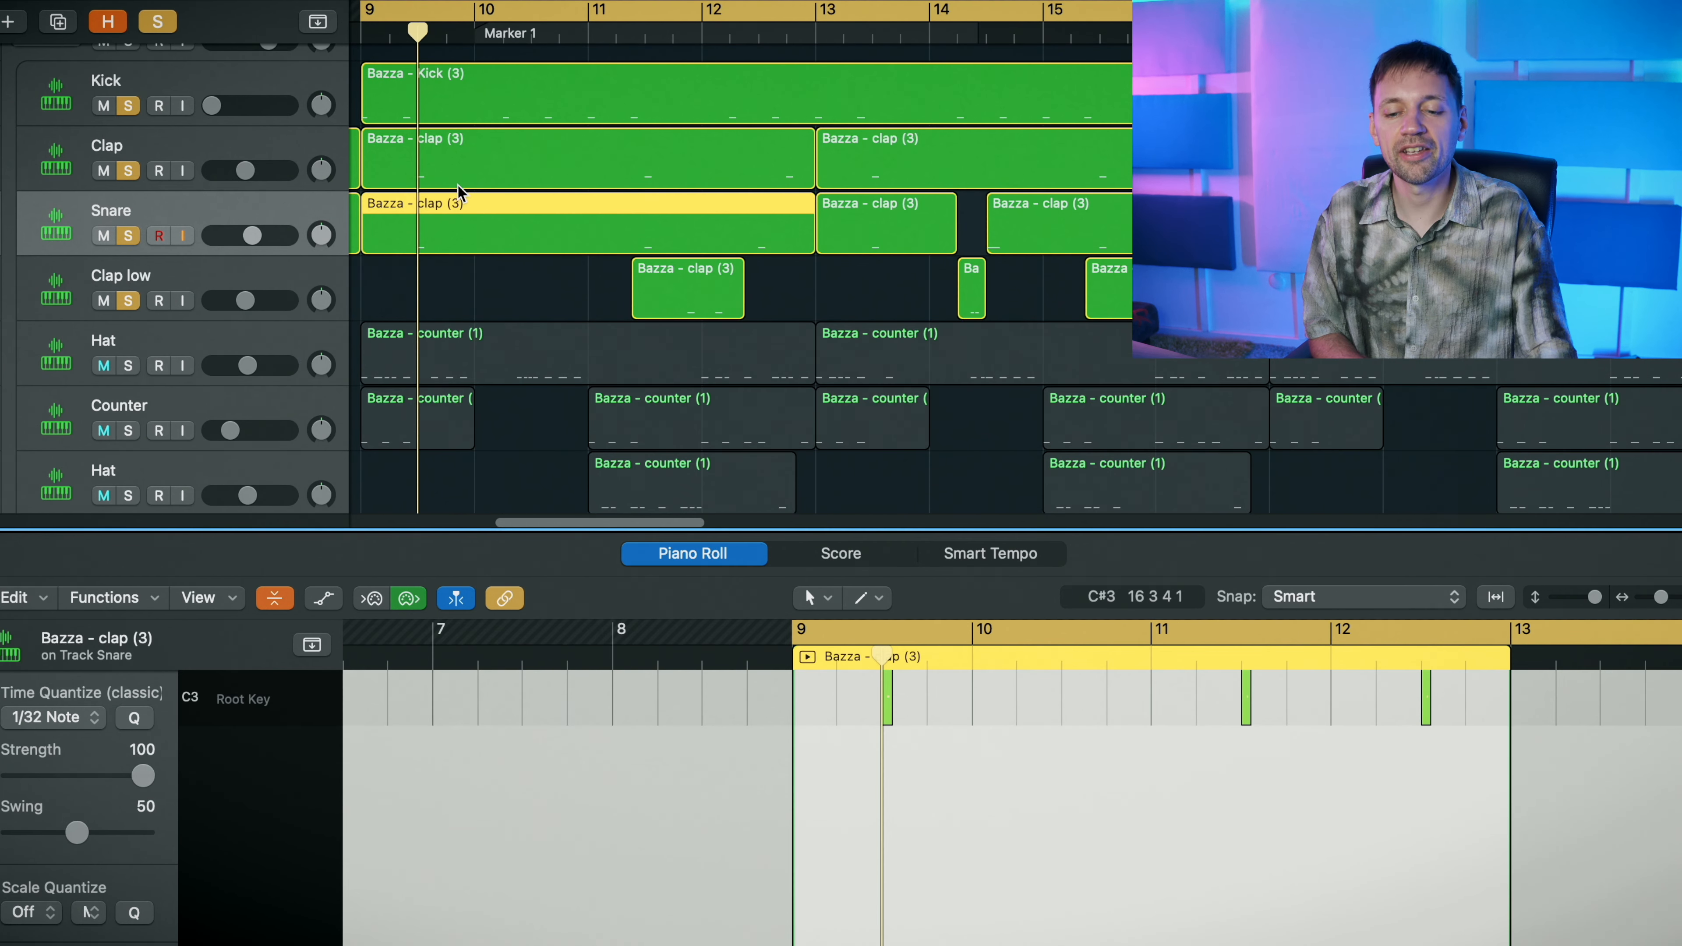
{"action": "left_click_drag", "start_coordinate": [758, 654], "coordinate": [782, 656]}
{"action": "key", "text": "space"}
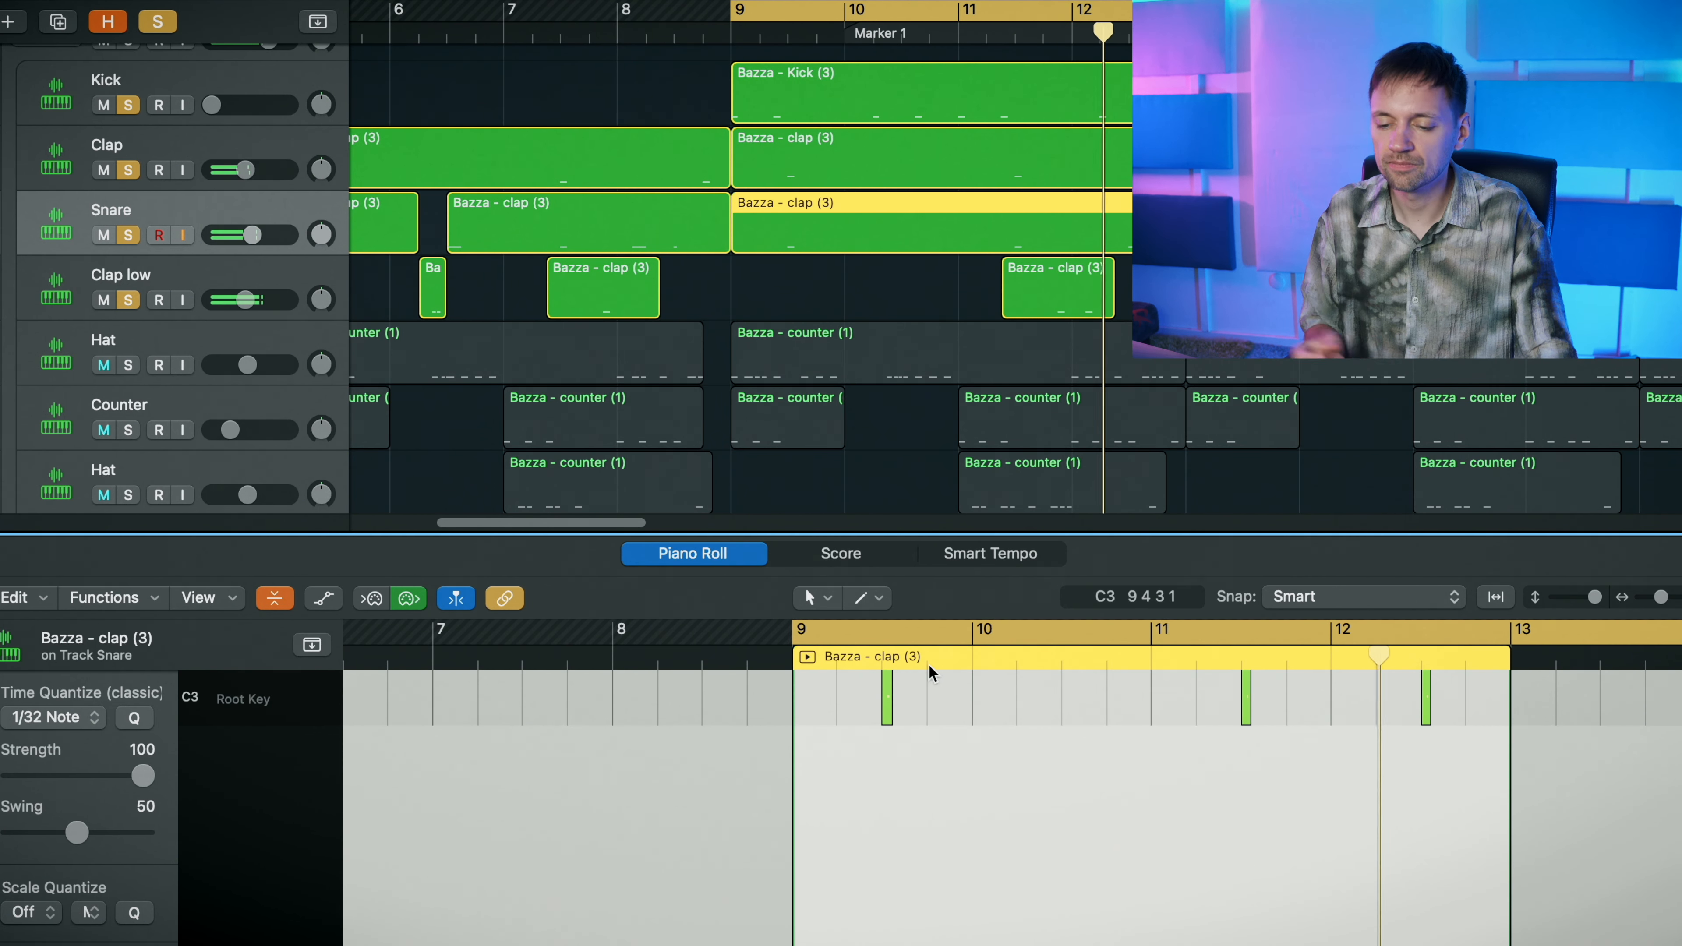
- Open the Clap low region near bar 11 in the Piano Roll, play it from about mid-bar 11, and enable cycling
{"action": "left_click", "coordinate": [1038, 20]}
{"action": "left_click", "coordinate": [1015, 32]}
{"action": "left_click", "coordinate": [1067, 300]}
{"action": "key", "text": "space"}
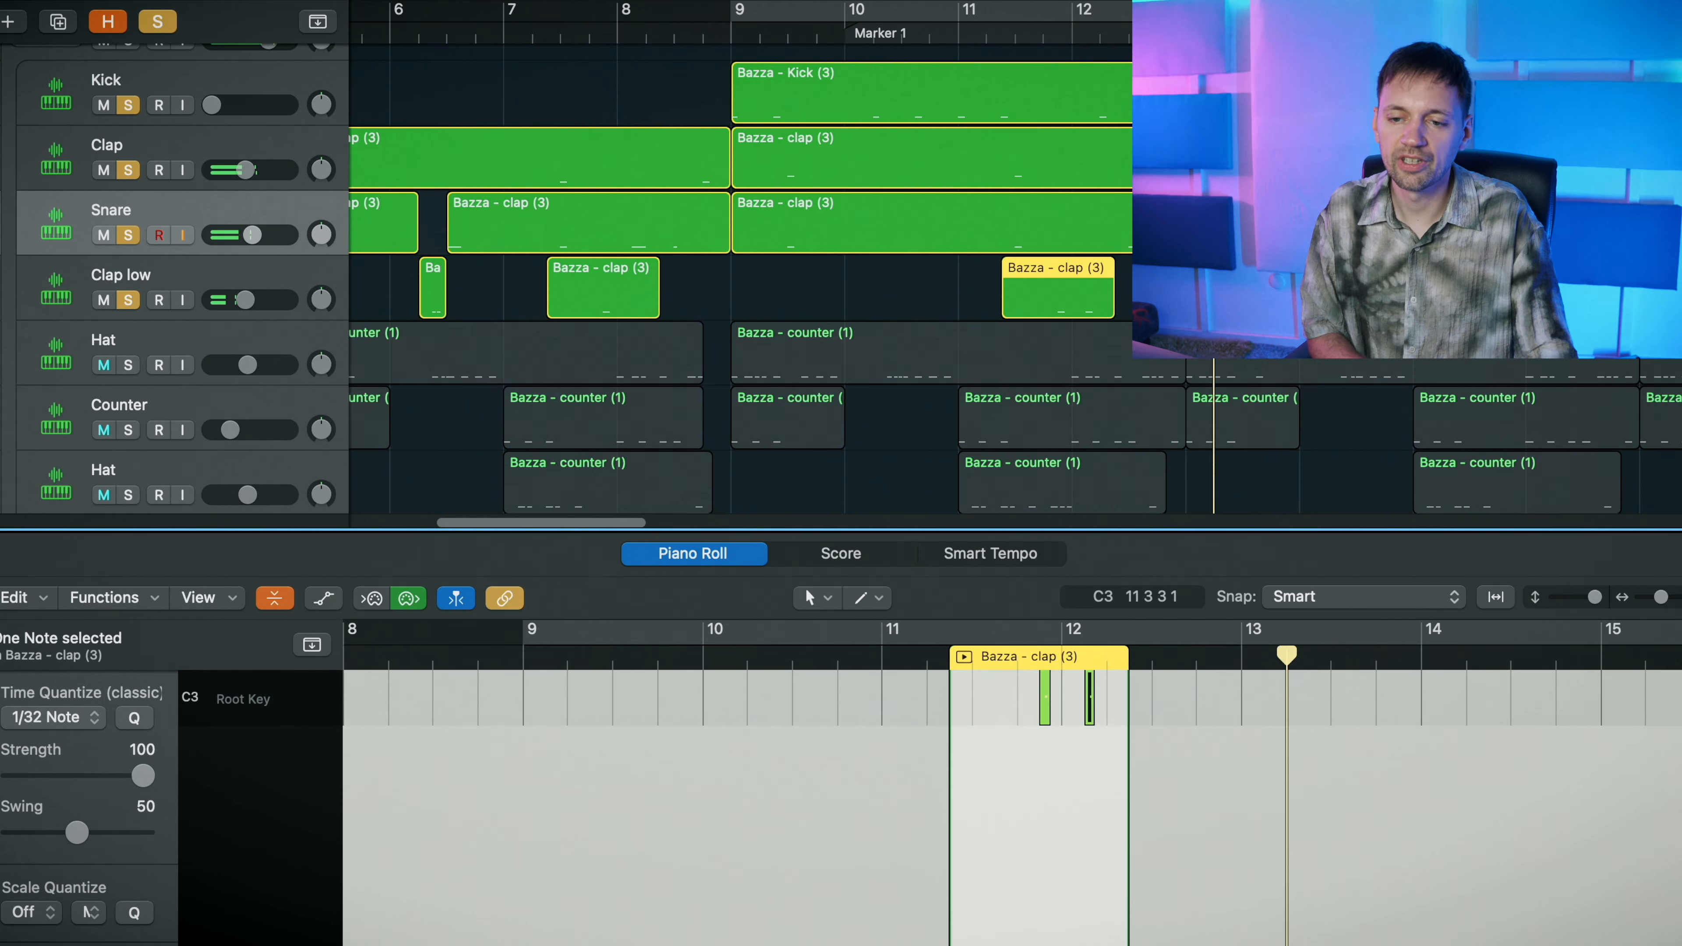
{"action": "key", "text": "c"}
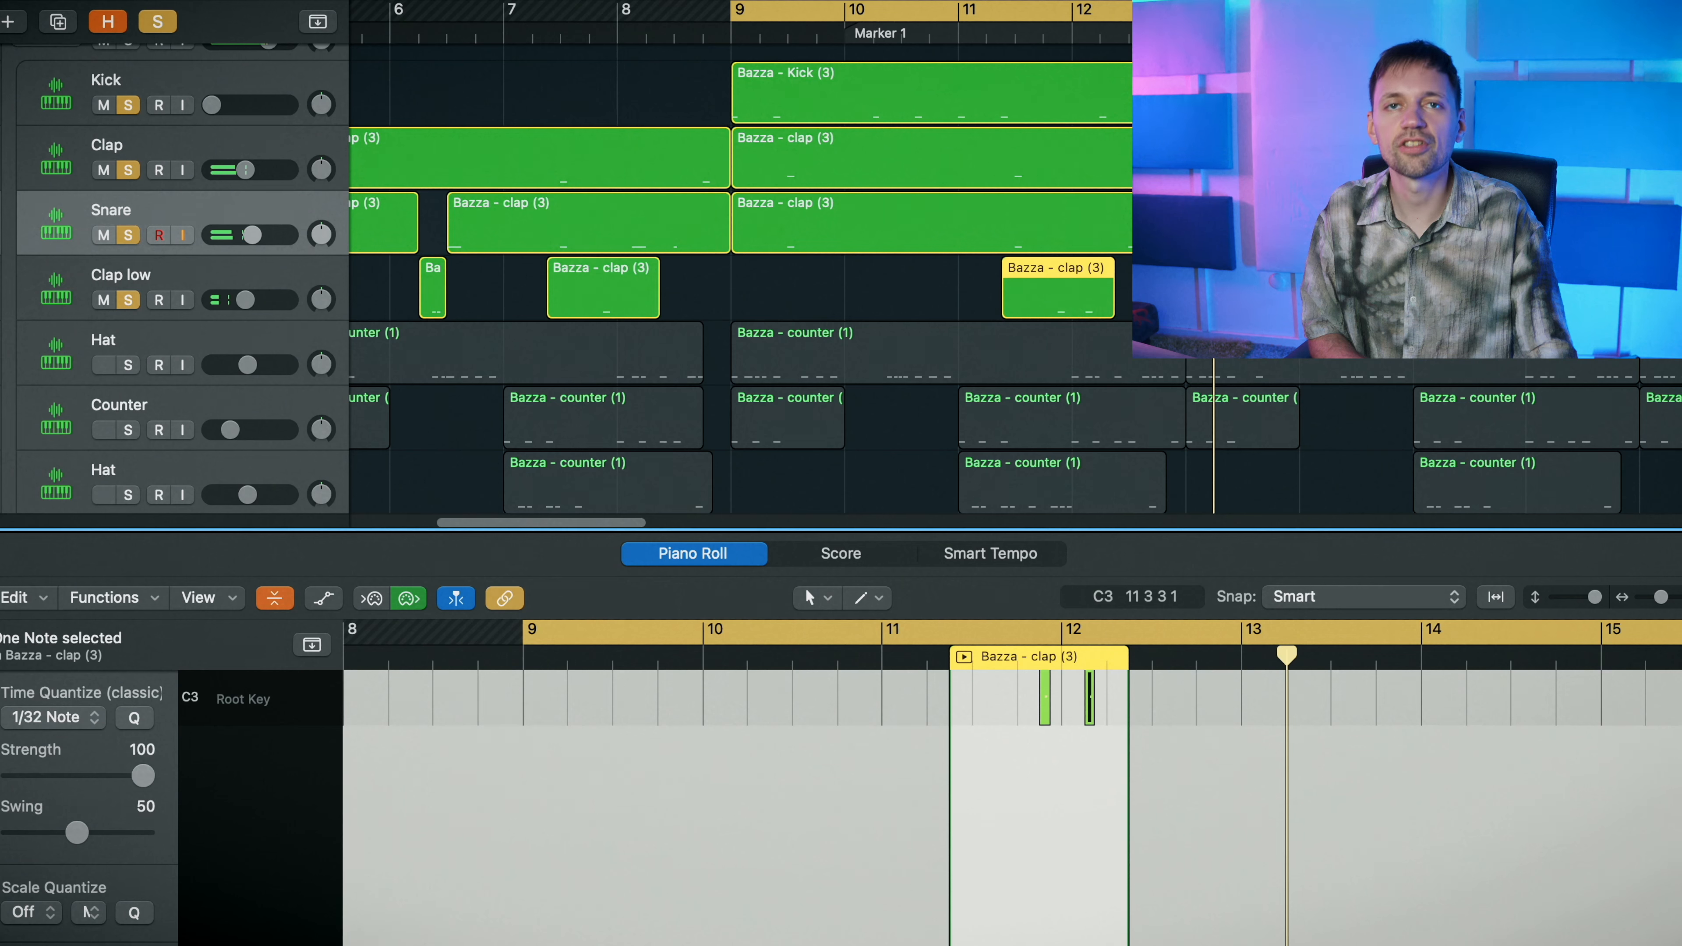
- Solo the first Hat track, open its bar 9 region in the Piano Roll, and play the hat pattern
{"action": "left_click", "coordinate": [121, 380]}
{"action": "double_click", "coordinate": [794, 359]}
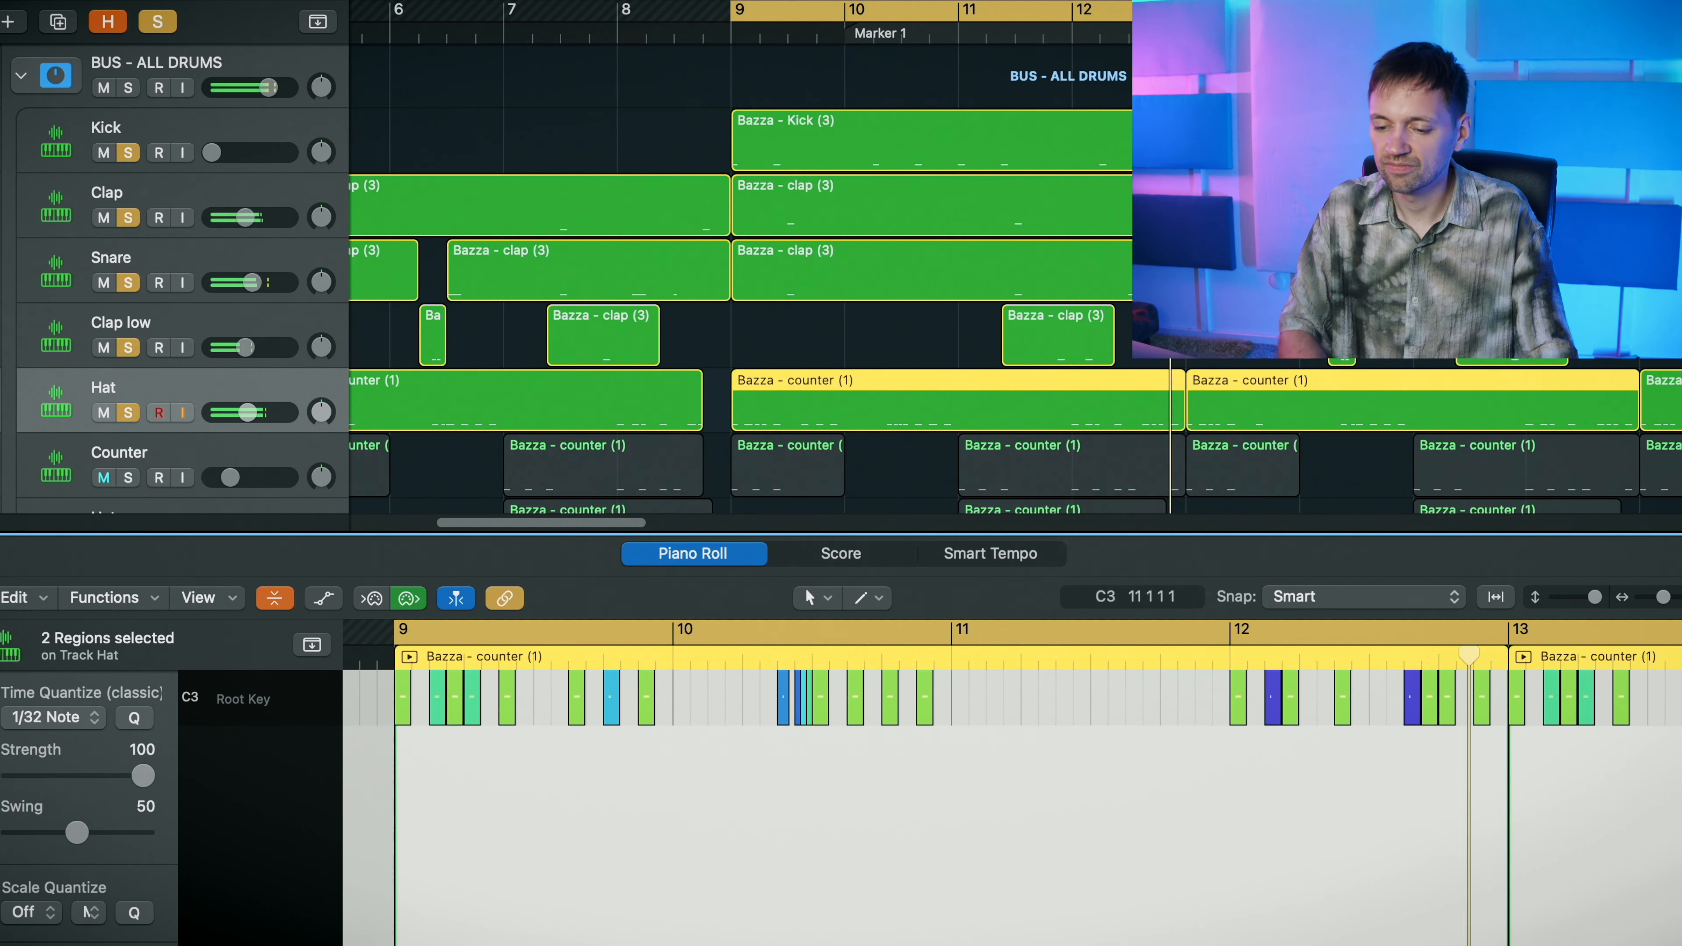
{"action": "left_click", "coordinate": [952, 653]}
- Solo the Counter track, open its bar 11 region in the Piano Roll, and cycle bars 11 and 12 during playback
{"action": "scroll", "coordinate": [986, 356], "scroll_direction": "down", "scroll_amount": 2}
{"action": "left_click", "coordinate": [130, 355]}
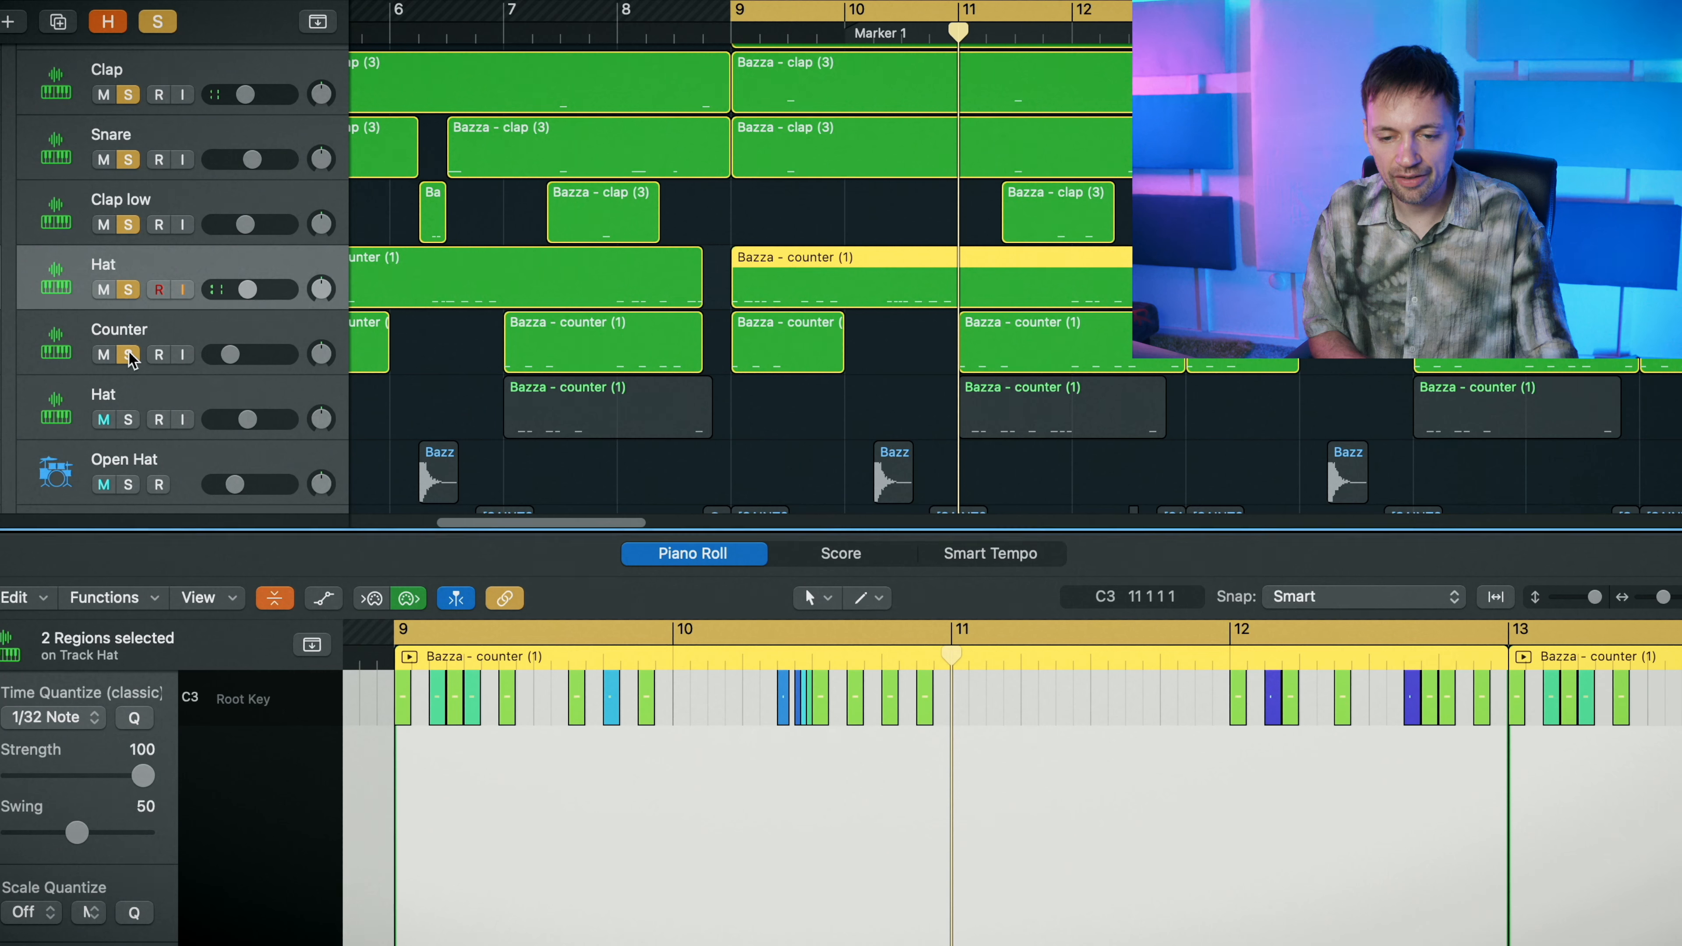
{"action": "left_click", "coordinate": [1089, 360]}
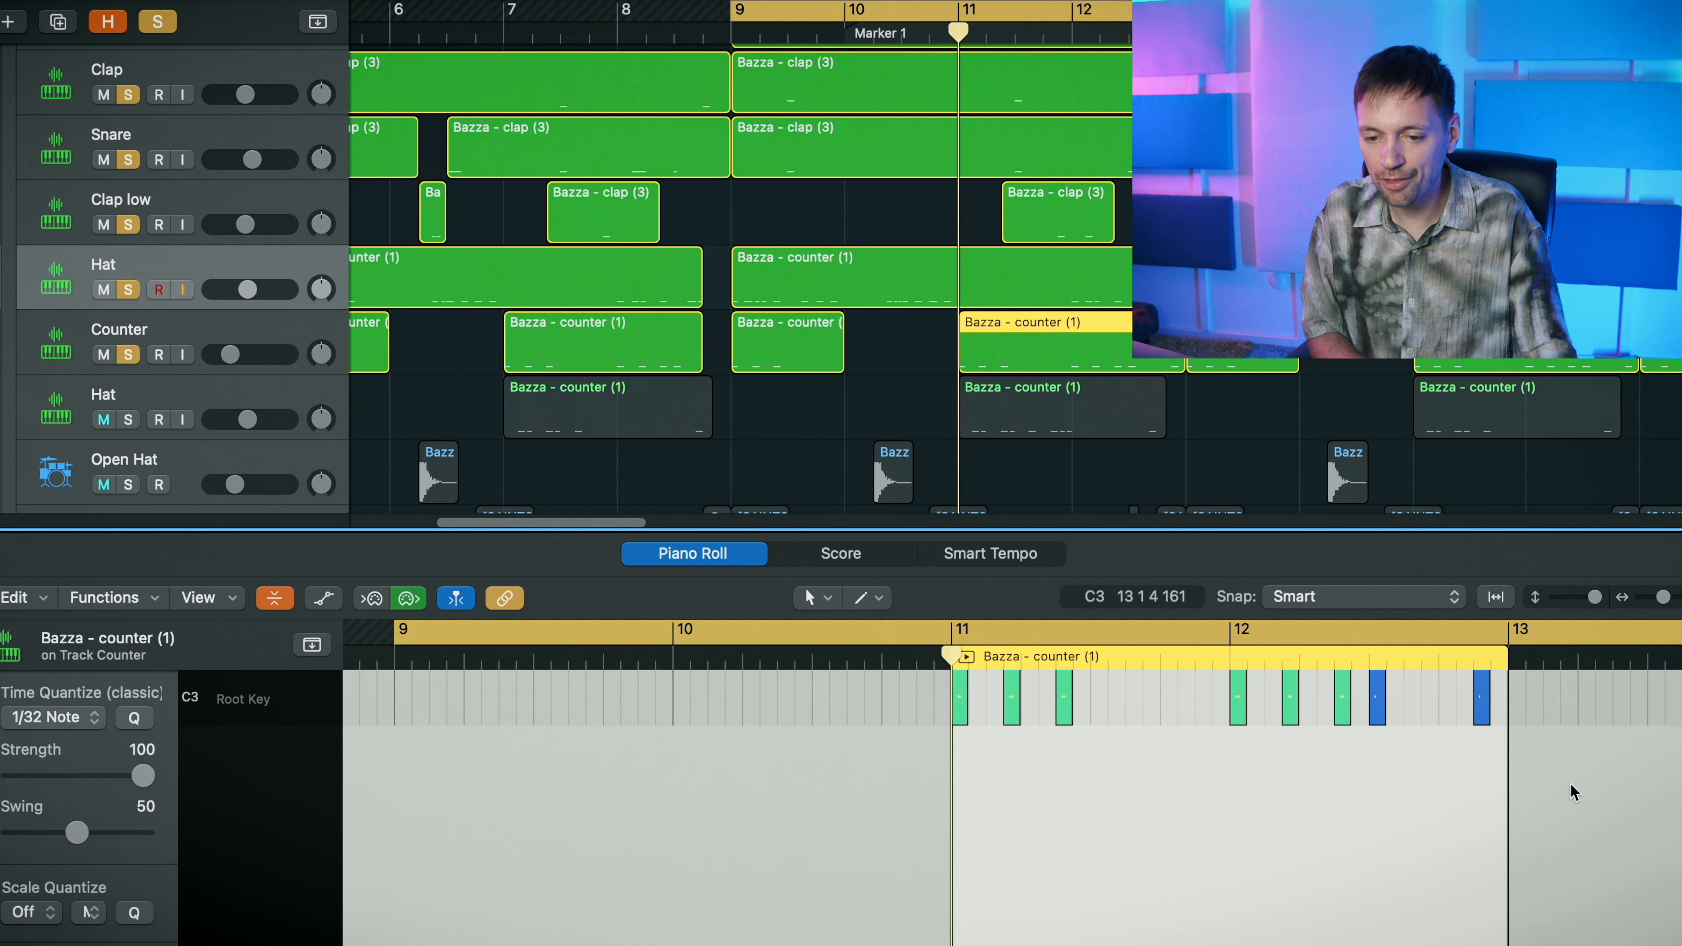
{"action": "key", "text": "space"}
{"action": "left_click_drag", "start_coordinate": [964, 14], "coordinate": [1187, 14]}
- Play the hat 2 pattern, adding the soloed Counter shaker to hear both together
{"action": "left_click", "coordinate": [960, 696]}
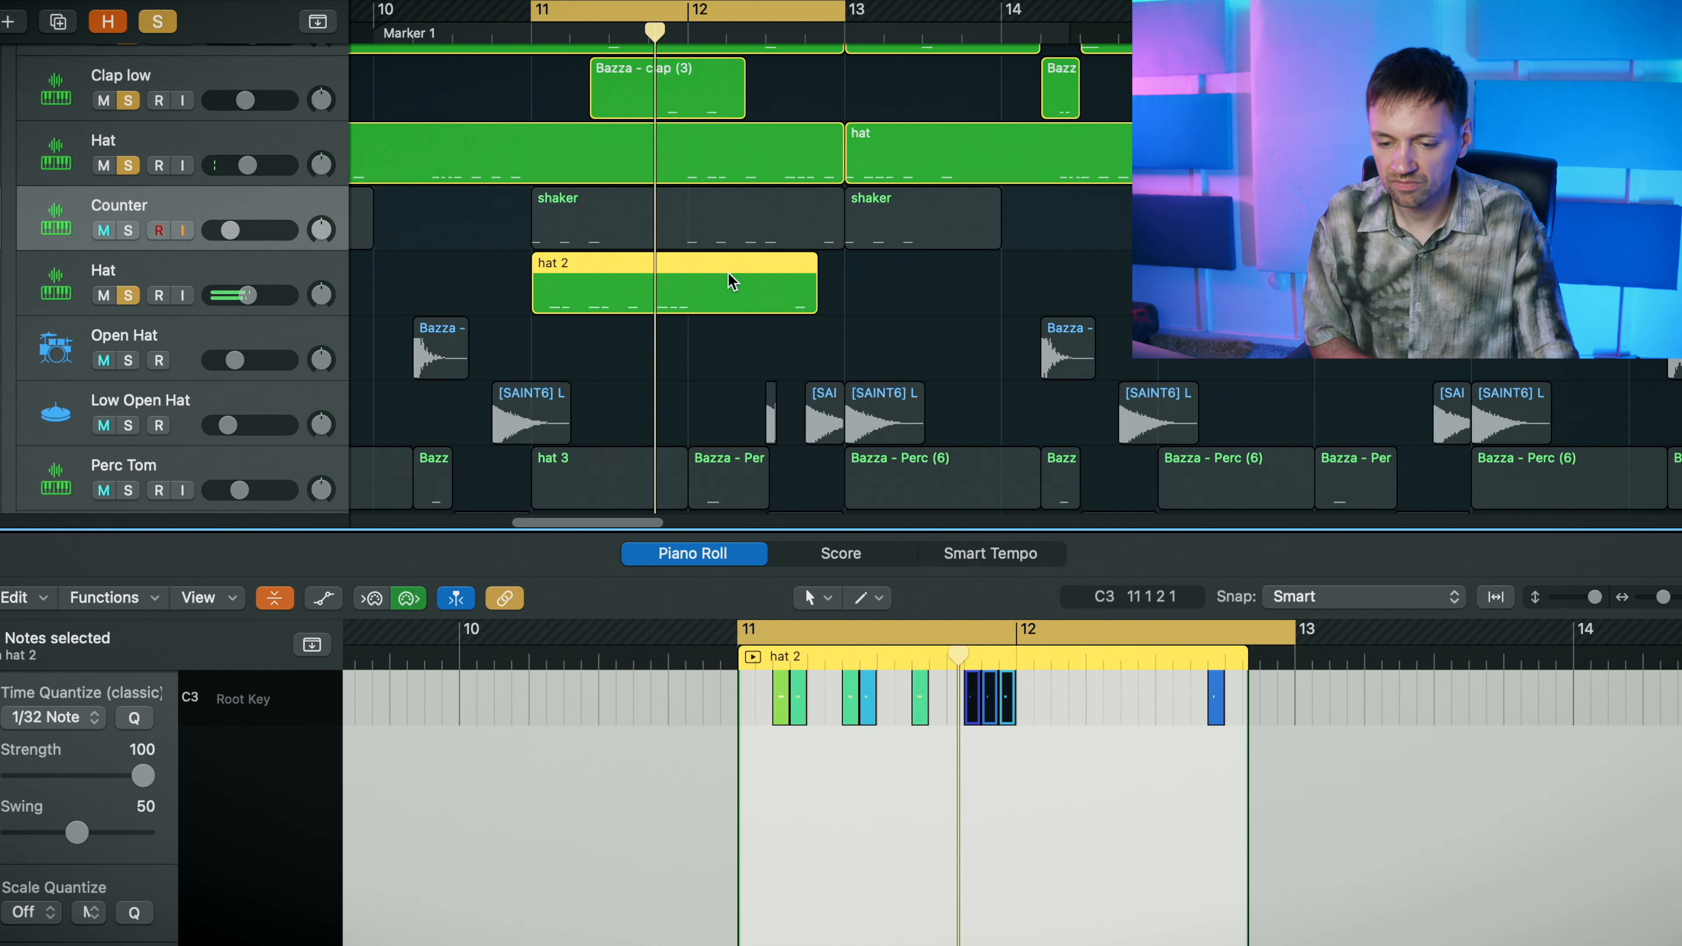
{"action": "left_click", "coordinate": [128, 229]}
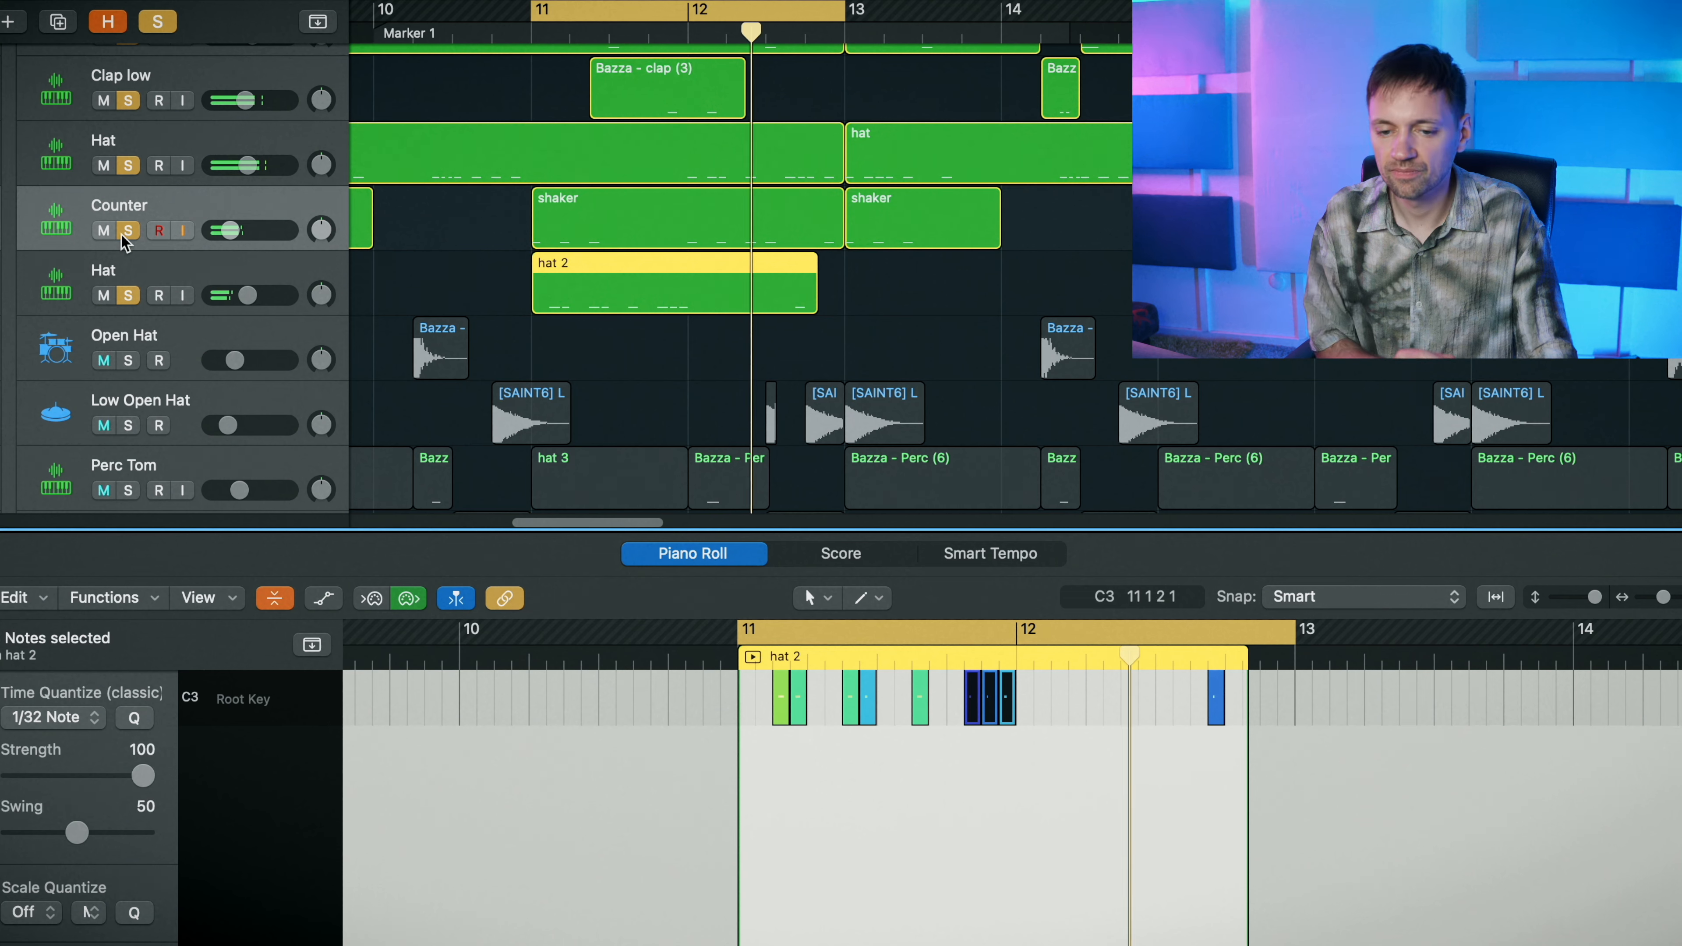
{"action": "key", "text": "x"}
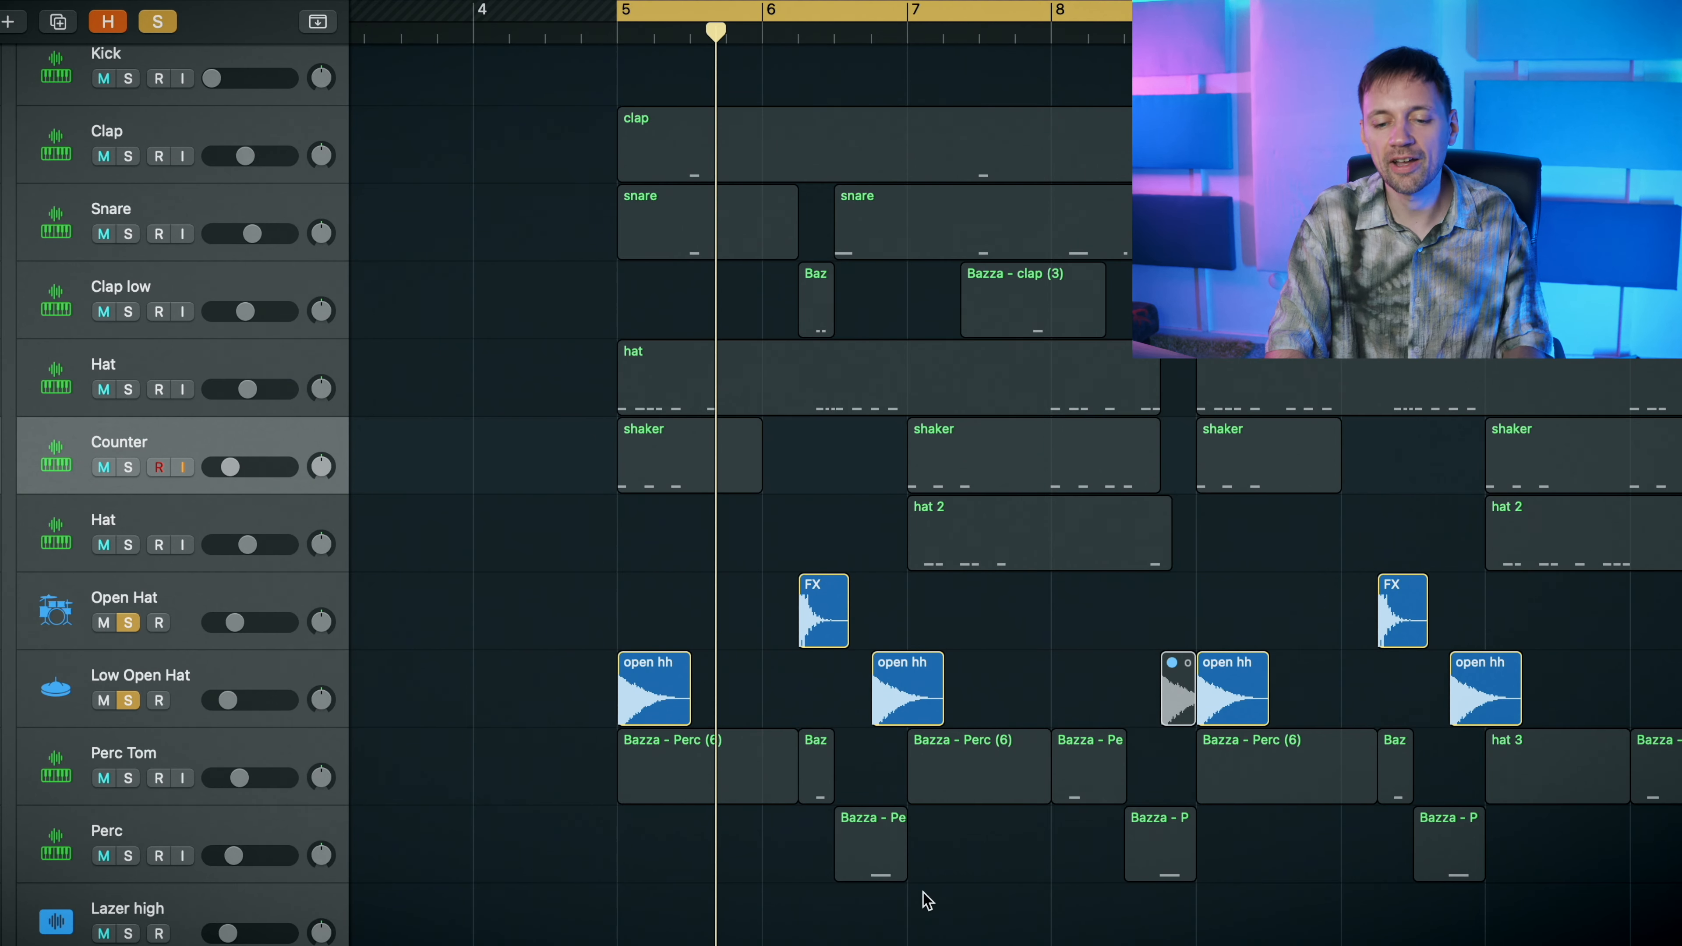
- Rename the Open Hat track as FX
{"action": "left_click", "coordinate": [70, 582]}
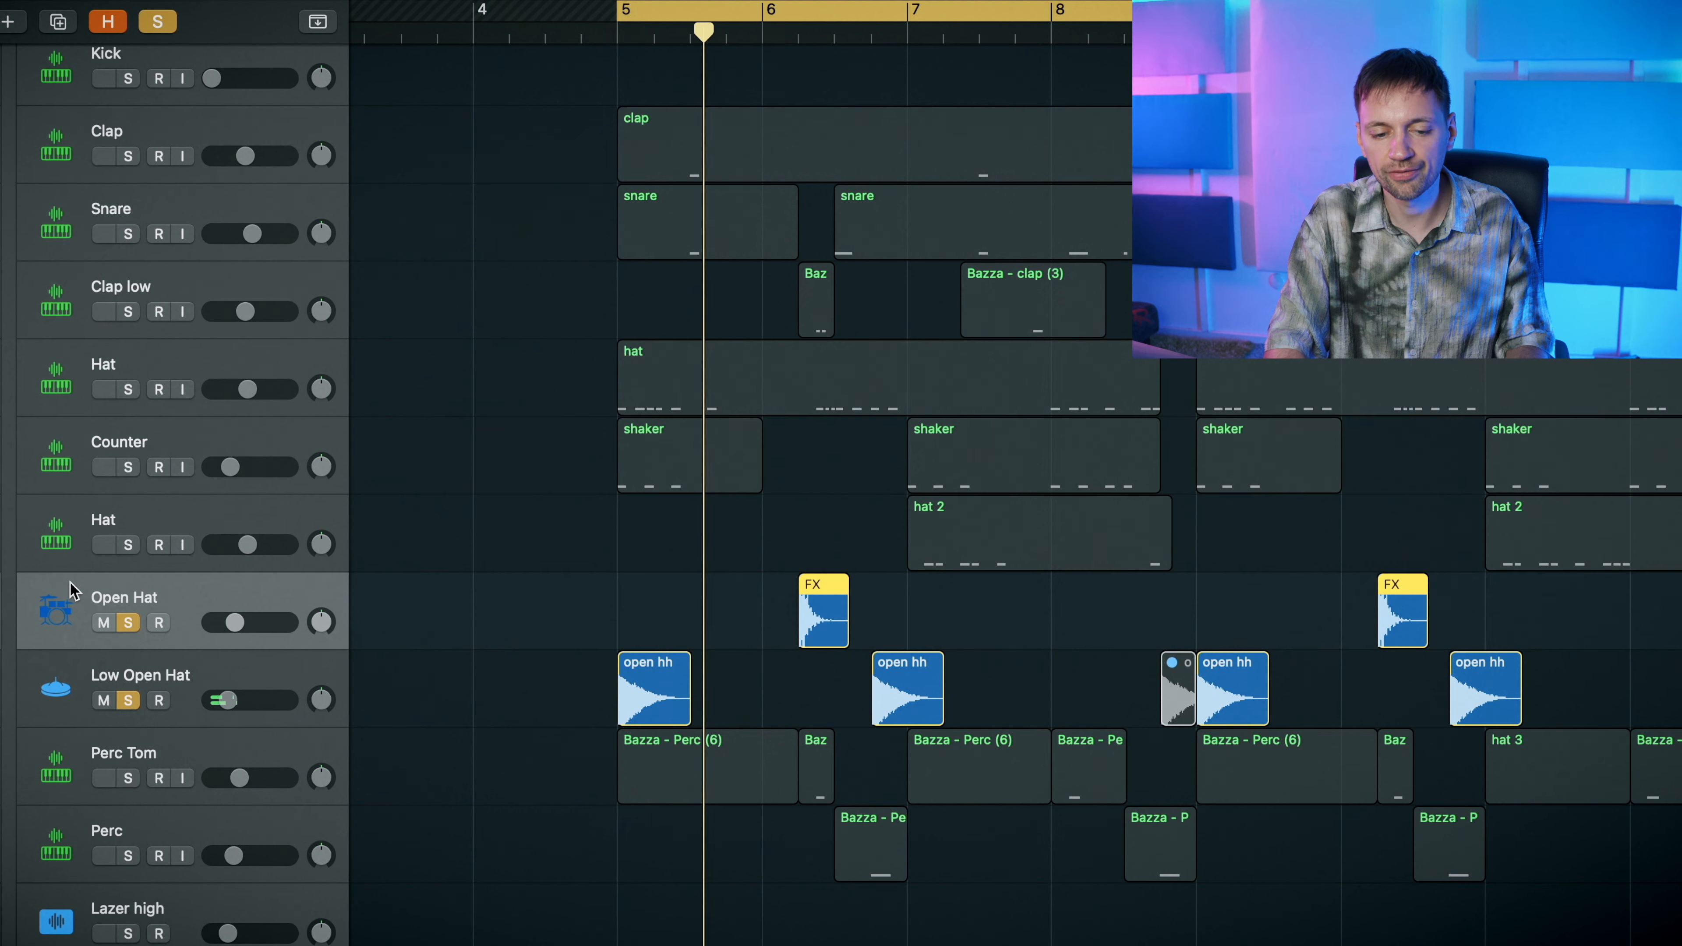
{"action": "double_click", "coordinate": [129, 599]}
{"action": "type", "text": "FX"}
{"action": "key", "text": "Return"}
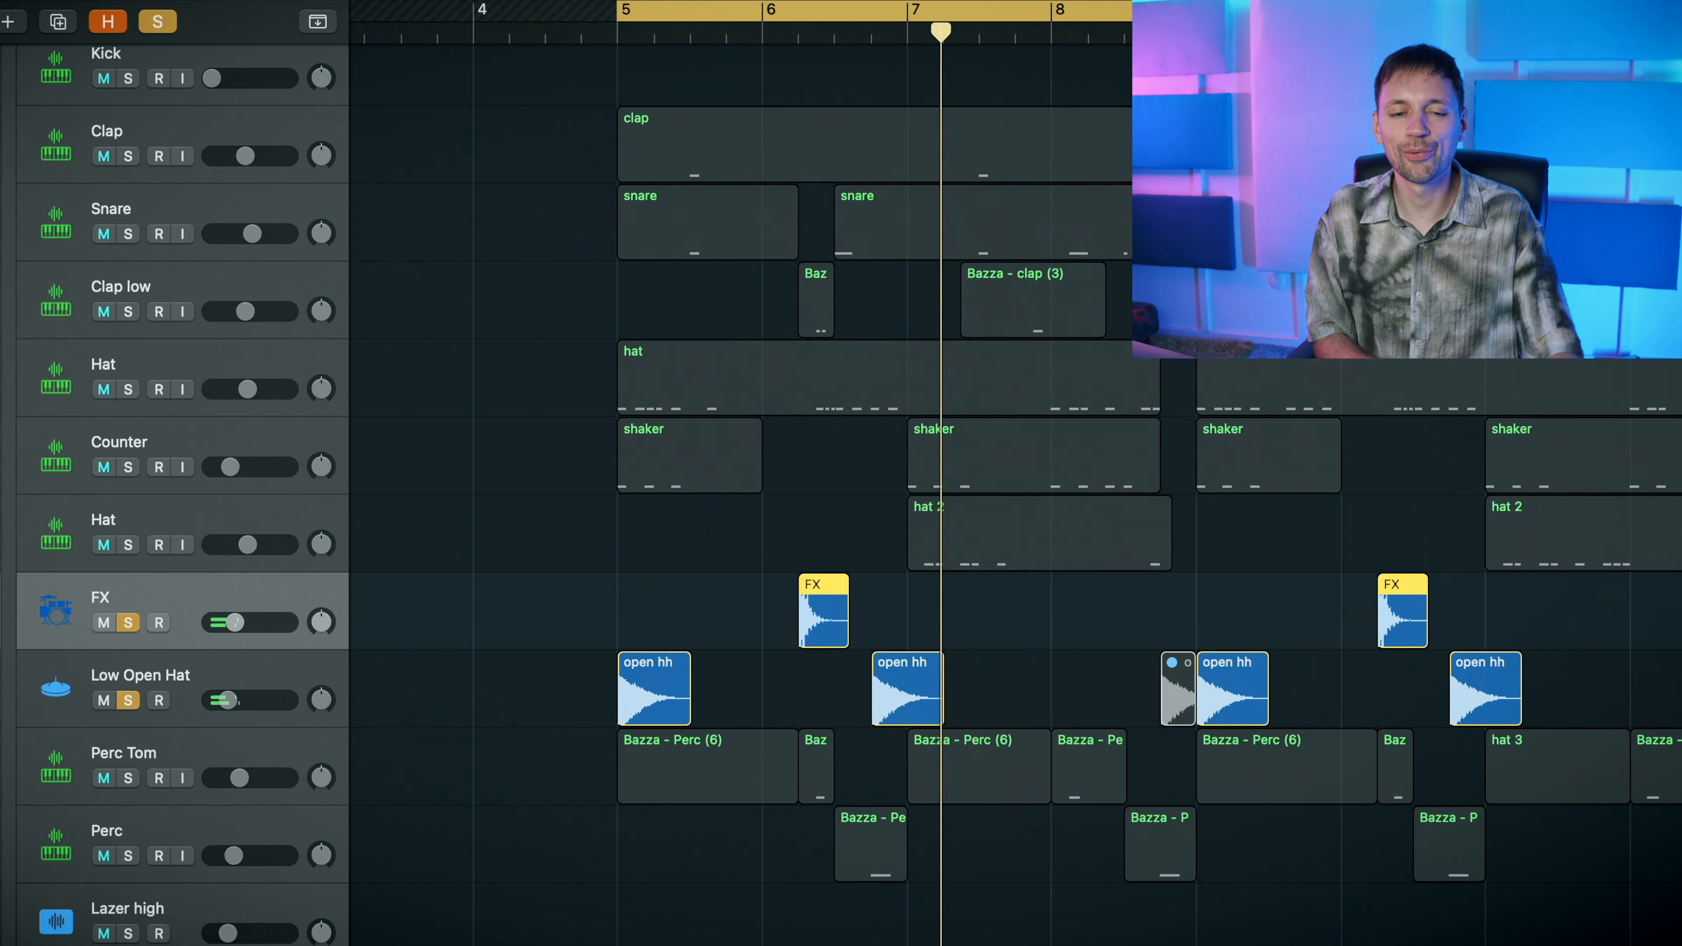
- Clear all track solos, turn off cycling, and play the full beat while reviewing the drum arrangement
{"action": "key", "text": "ctrl+alt+super+s"}
{"action": "scroll", "coordinate": [552, 475], "scroll_direction": "left", "scroll_amount": 3}
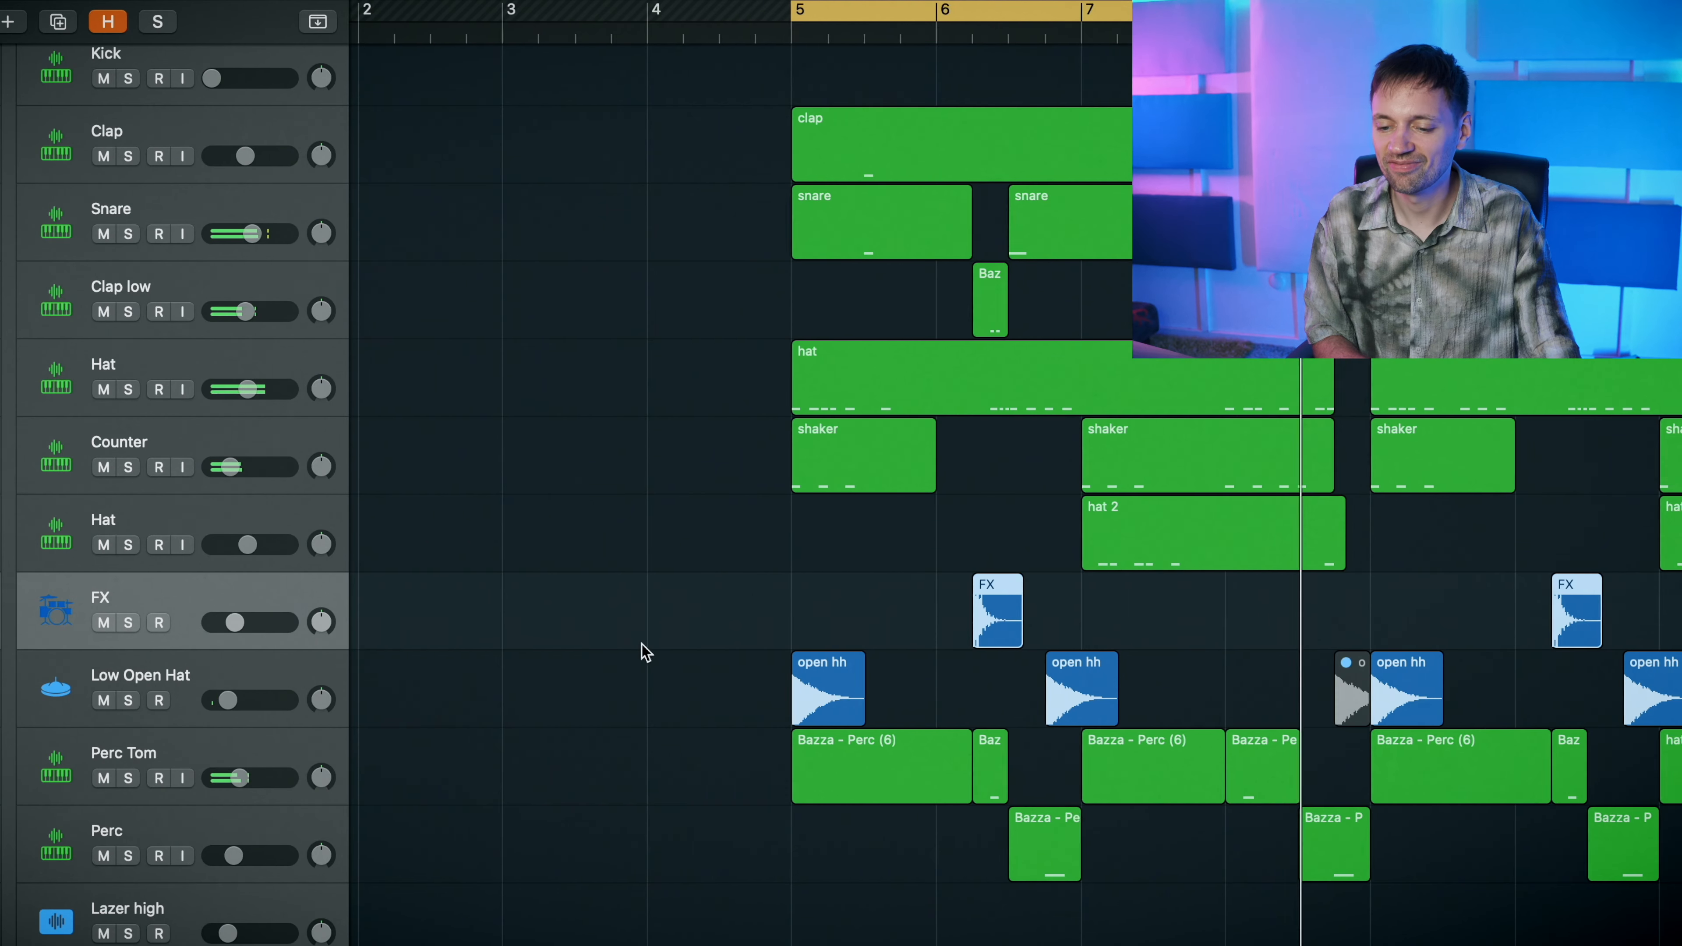
{"action": "scroll", "coordinate": [632, 644], "scroll_direction": "right", "scroll_amount": 10}
{"action": "key", "text": "c"}
{"action": "scroll", "coordinate": [627, 634], "scroll_direction": "down", "scroll_amount": 10}
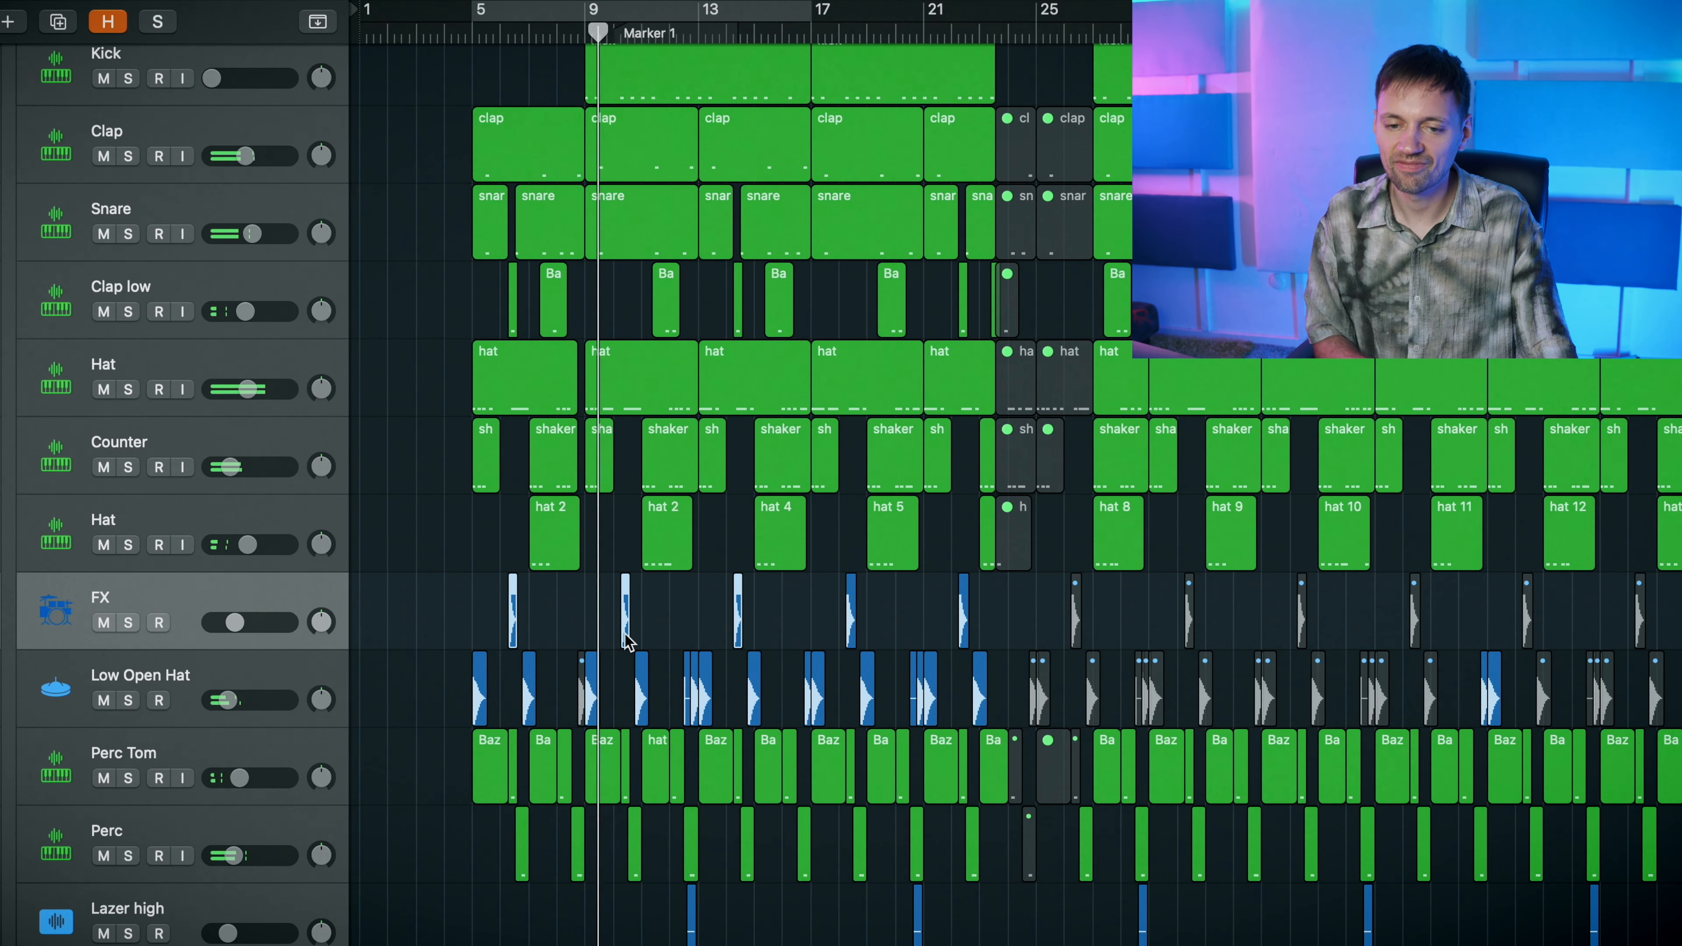
{"action": "scroll", "coordinate": [626, 634], "scroll_direction": "down", "scroll_amount": 1}
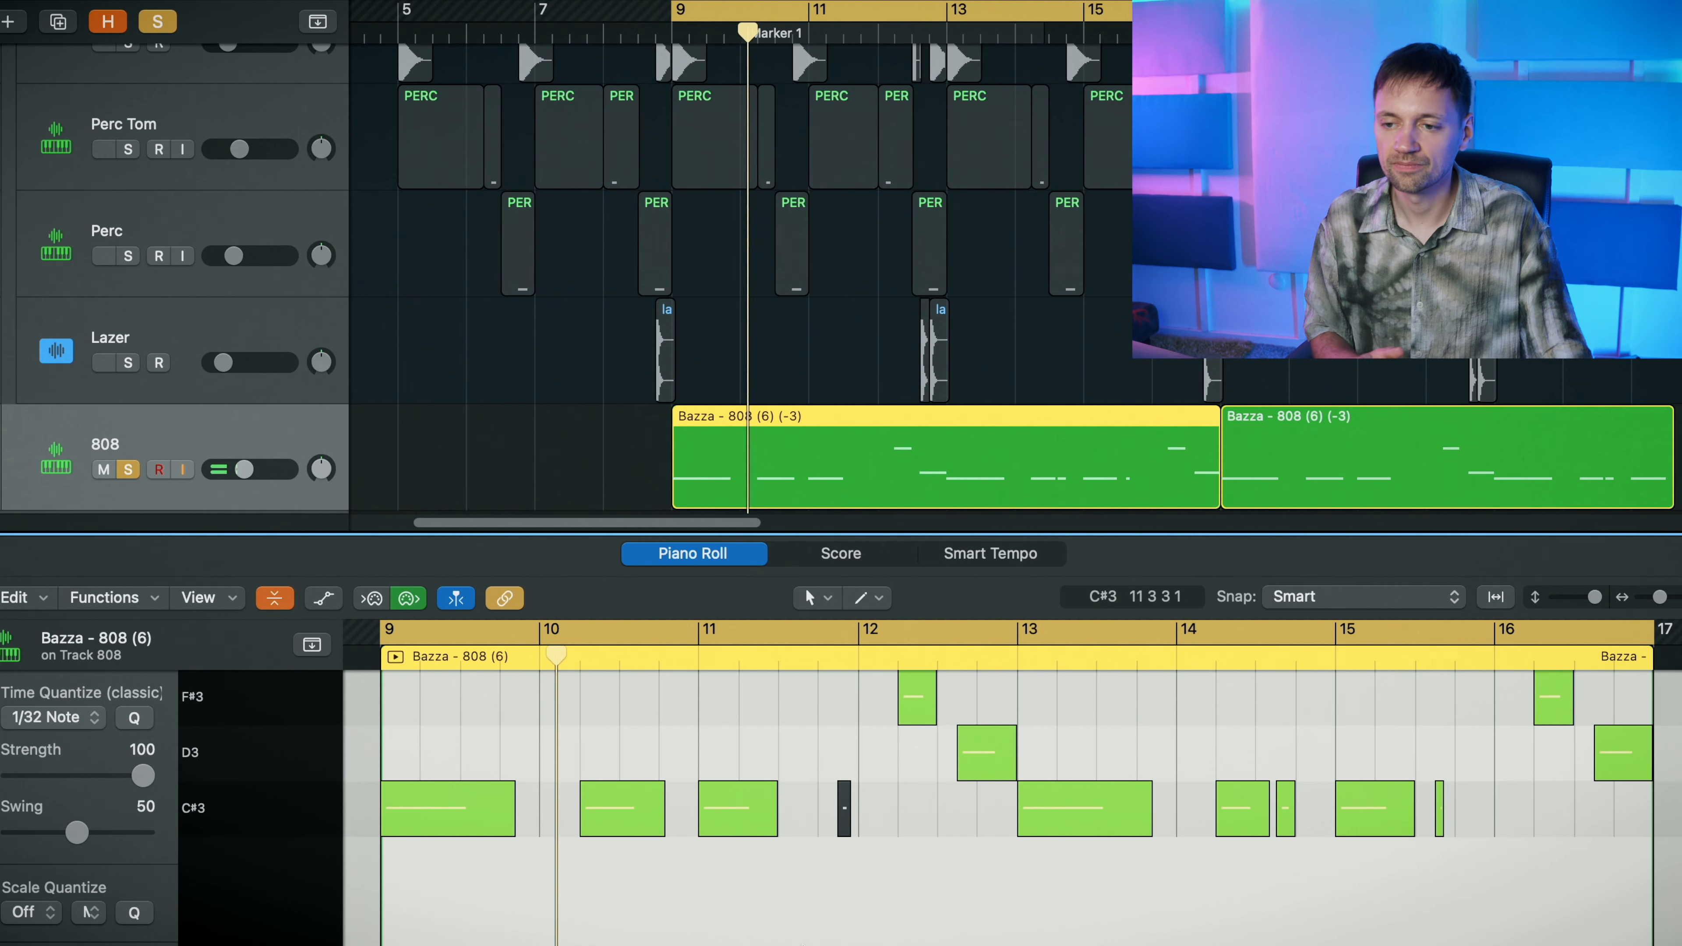
- Play the 808 pattern with the drums, and play it alone from late in bar 14
{"action": "scroll", "coordinate": [154, 134], "scroll_direction": "up", "scroll_amount": 15}
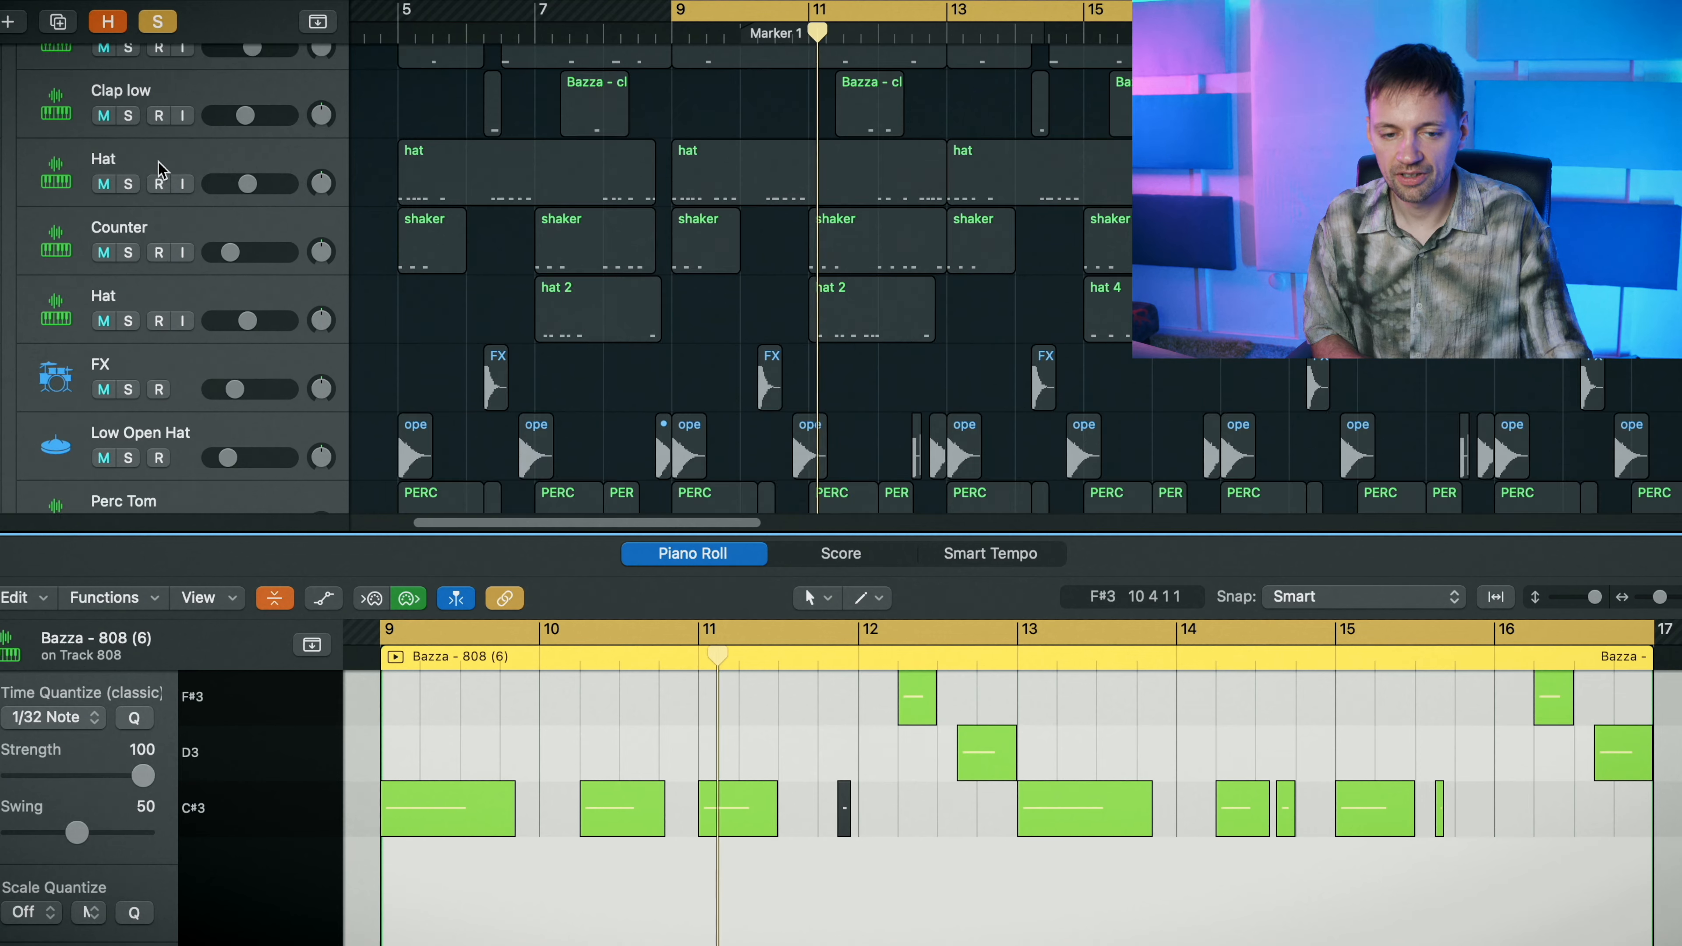
{"action": "scroll", "coordinate": [417, 401], "scroll_direction": "down", "scroll_amount": 10}
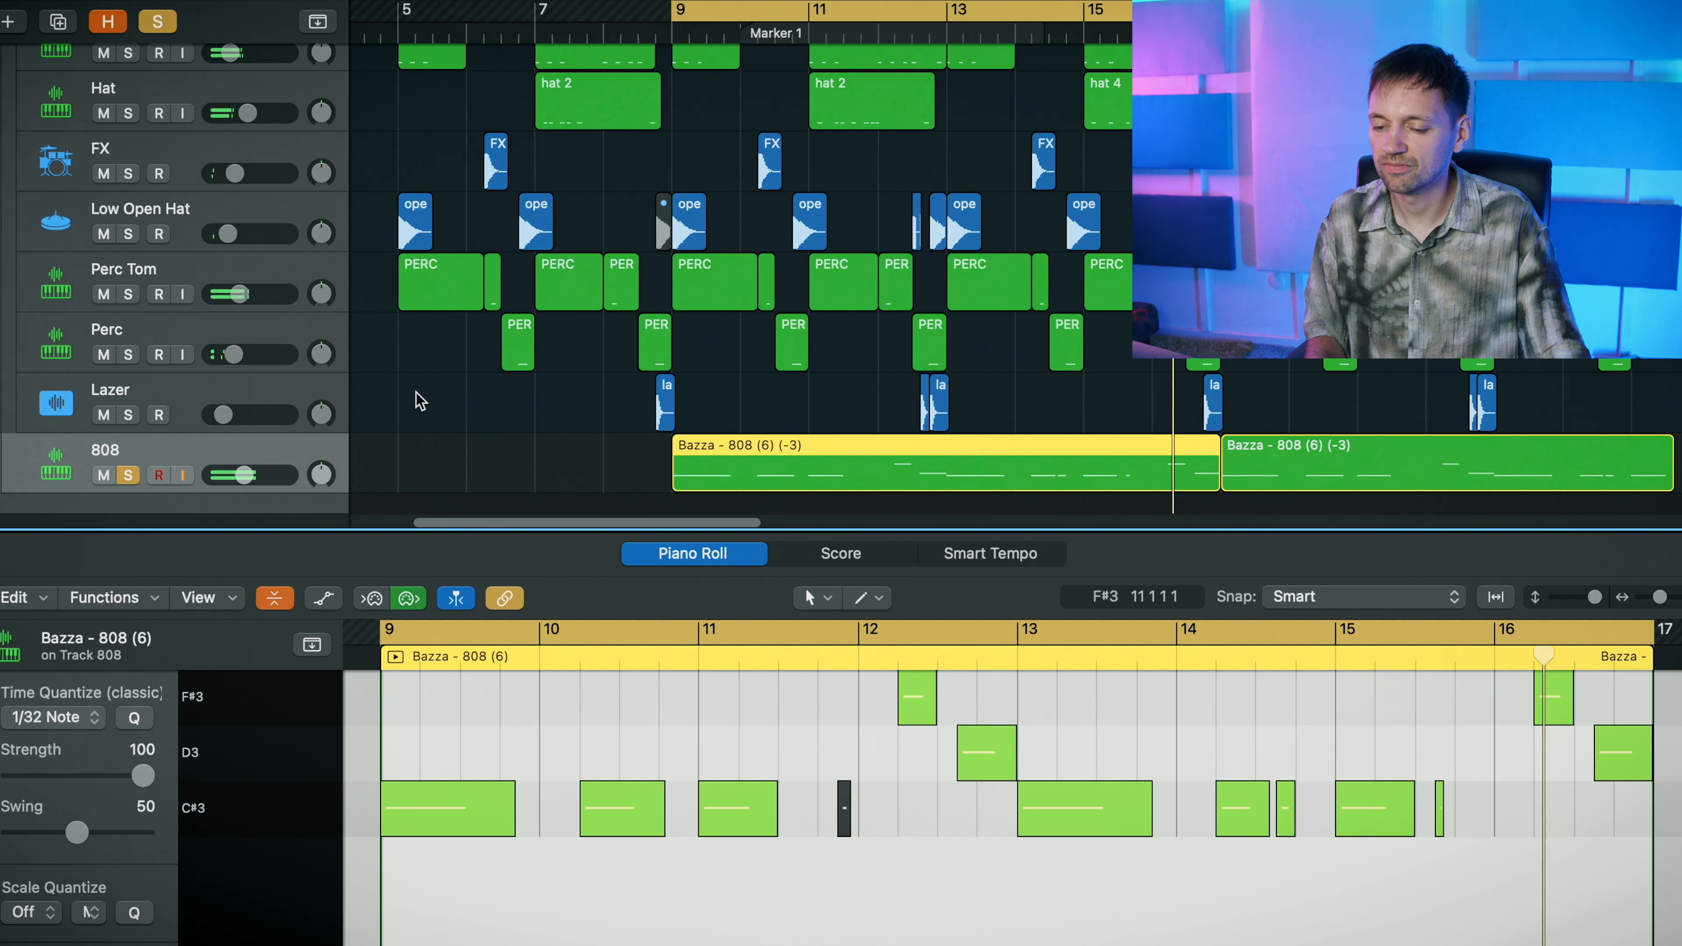
{"action": "key", "text": "space"}
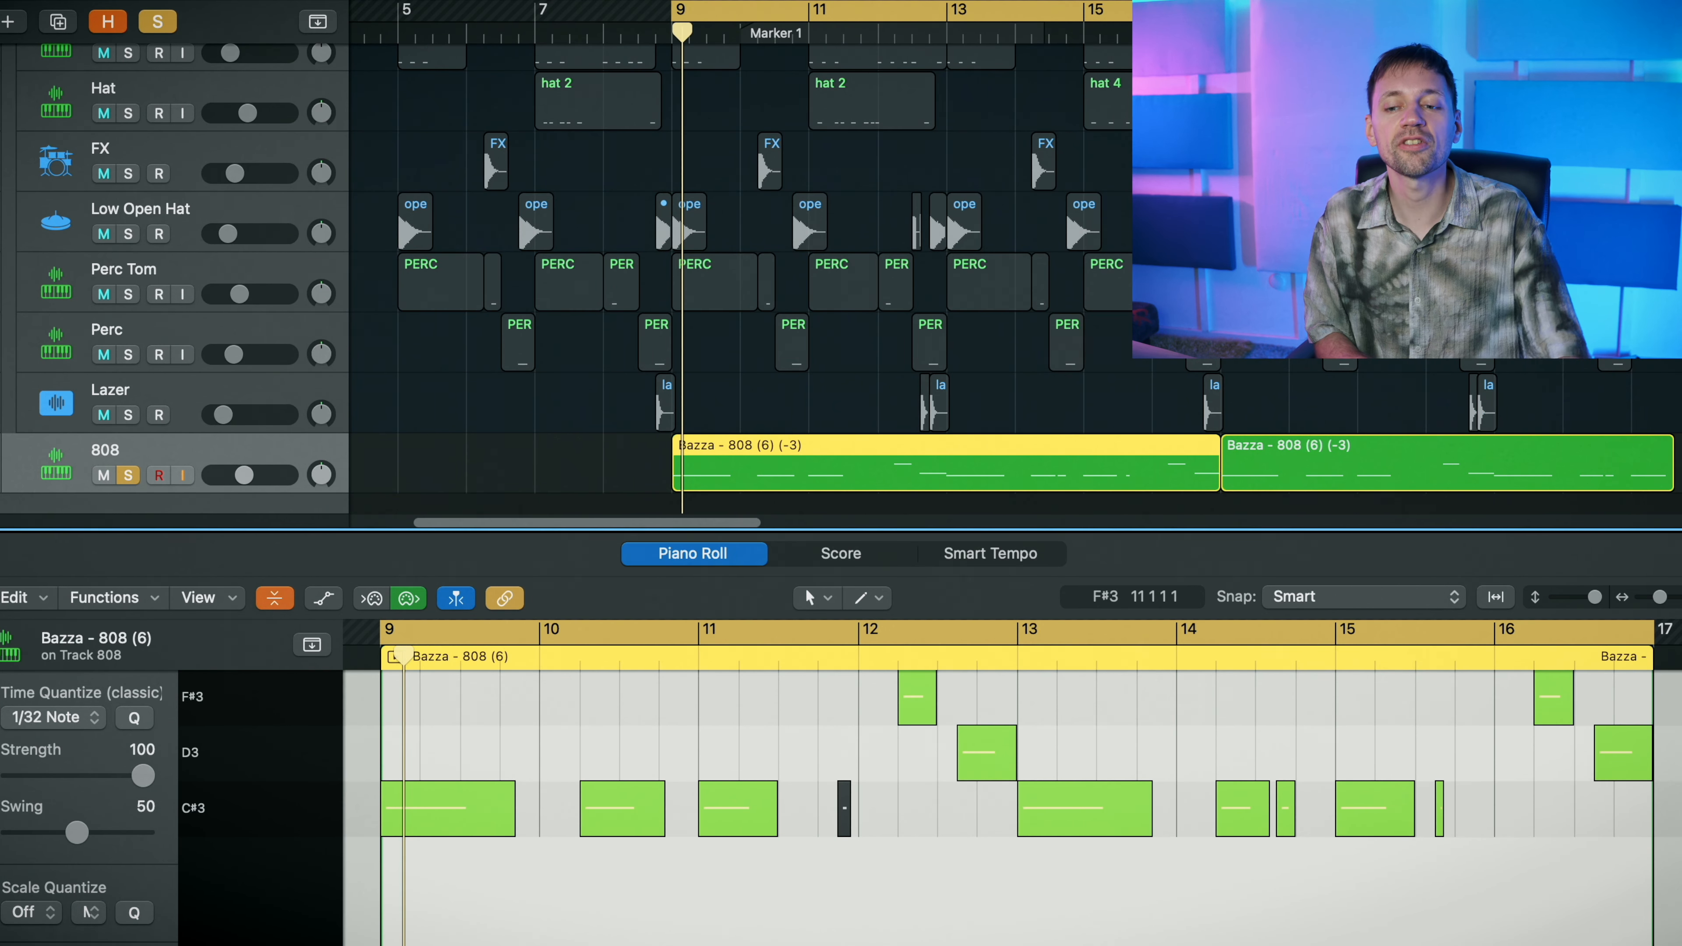
{"action": "double_click", "coordinate": [1294, 659]}
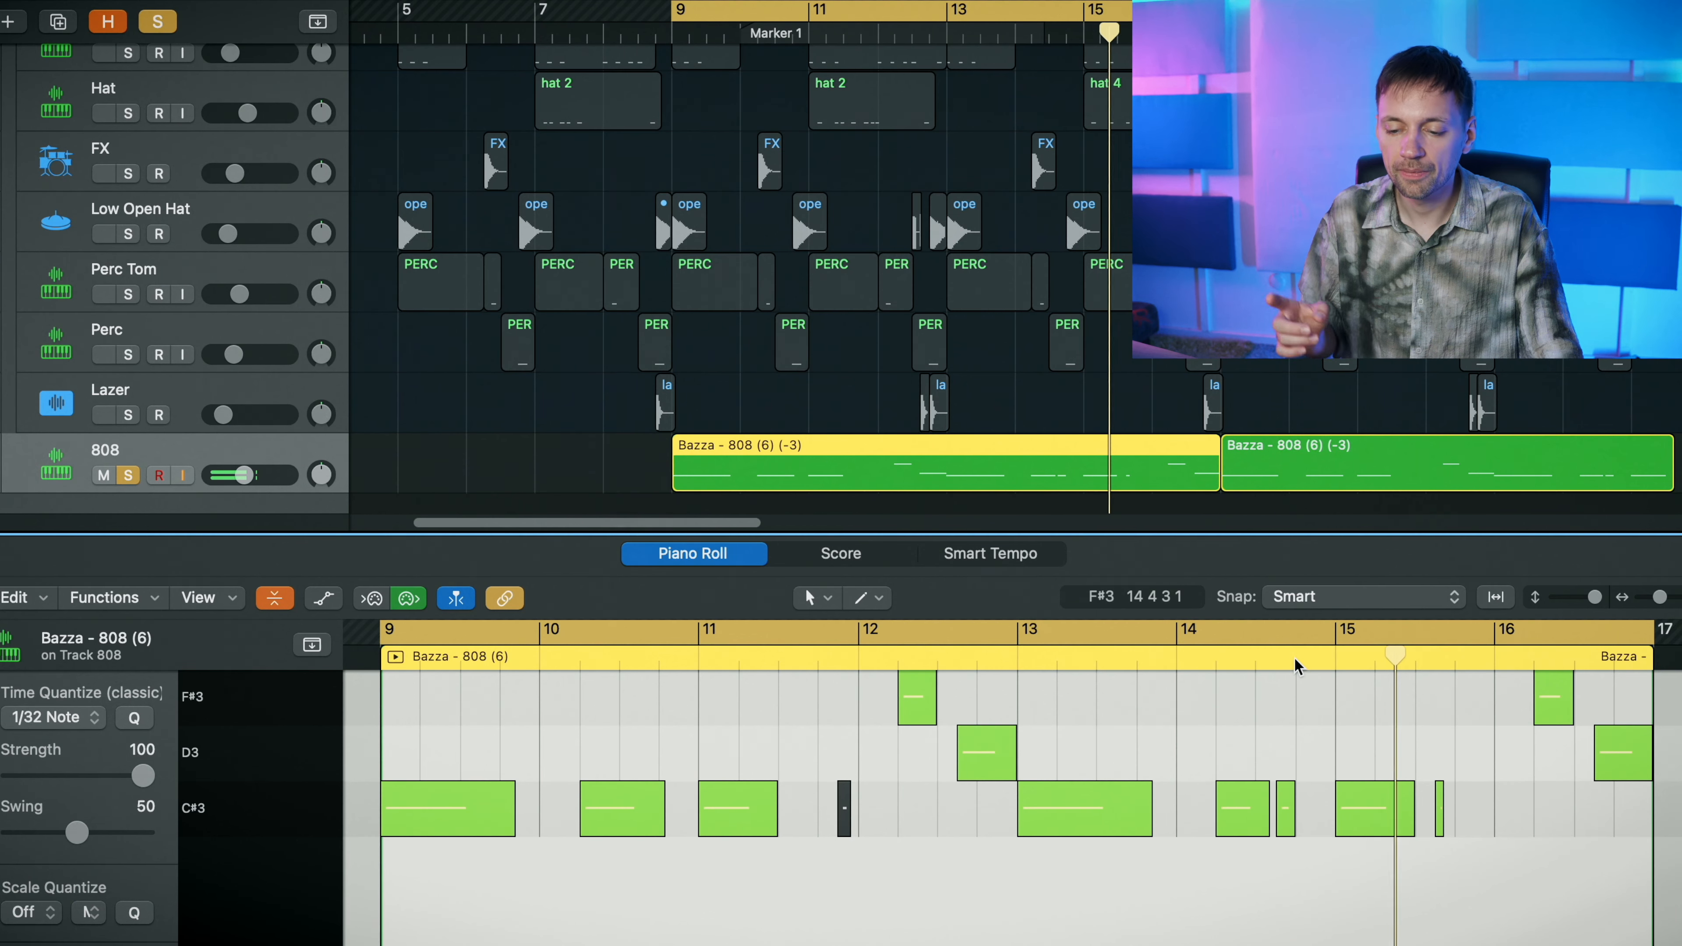
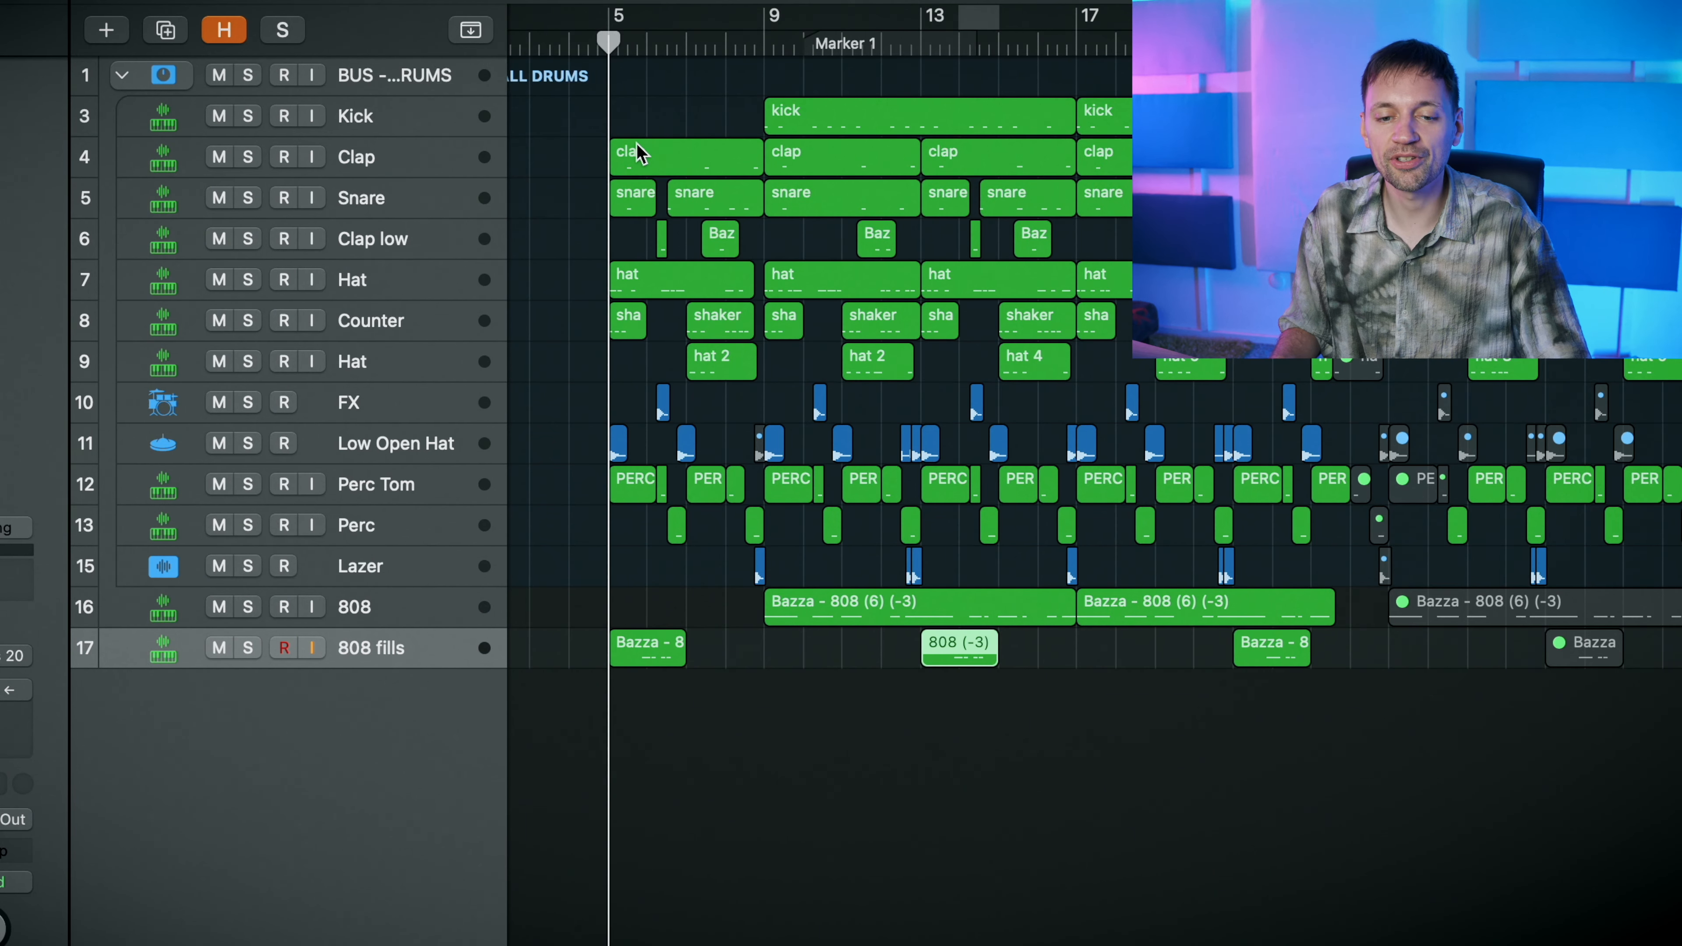
- Unhide the Junko Ohashi Perfume stems and Trumpet tracks, return to the project start, and expand the stems stack
{"action": "scroll", "coordinate": [637, 152], "scroll_direction": "left", "scroll_amount": 3}
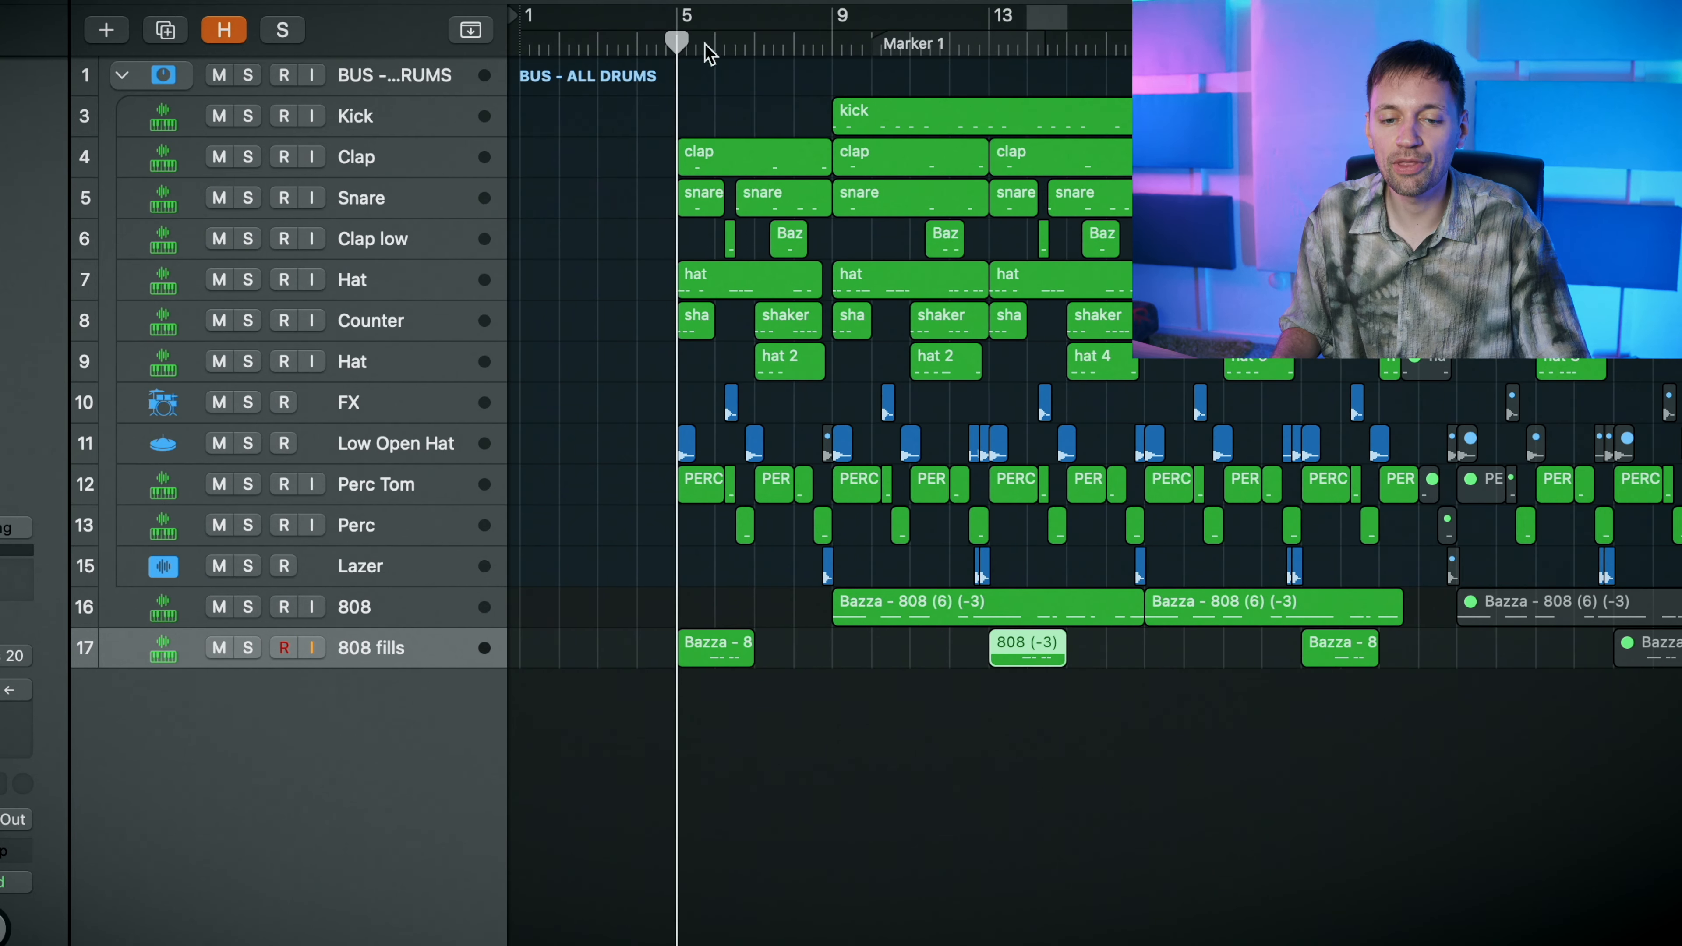
{"action": "key", "text": "h"}
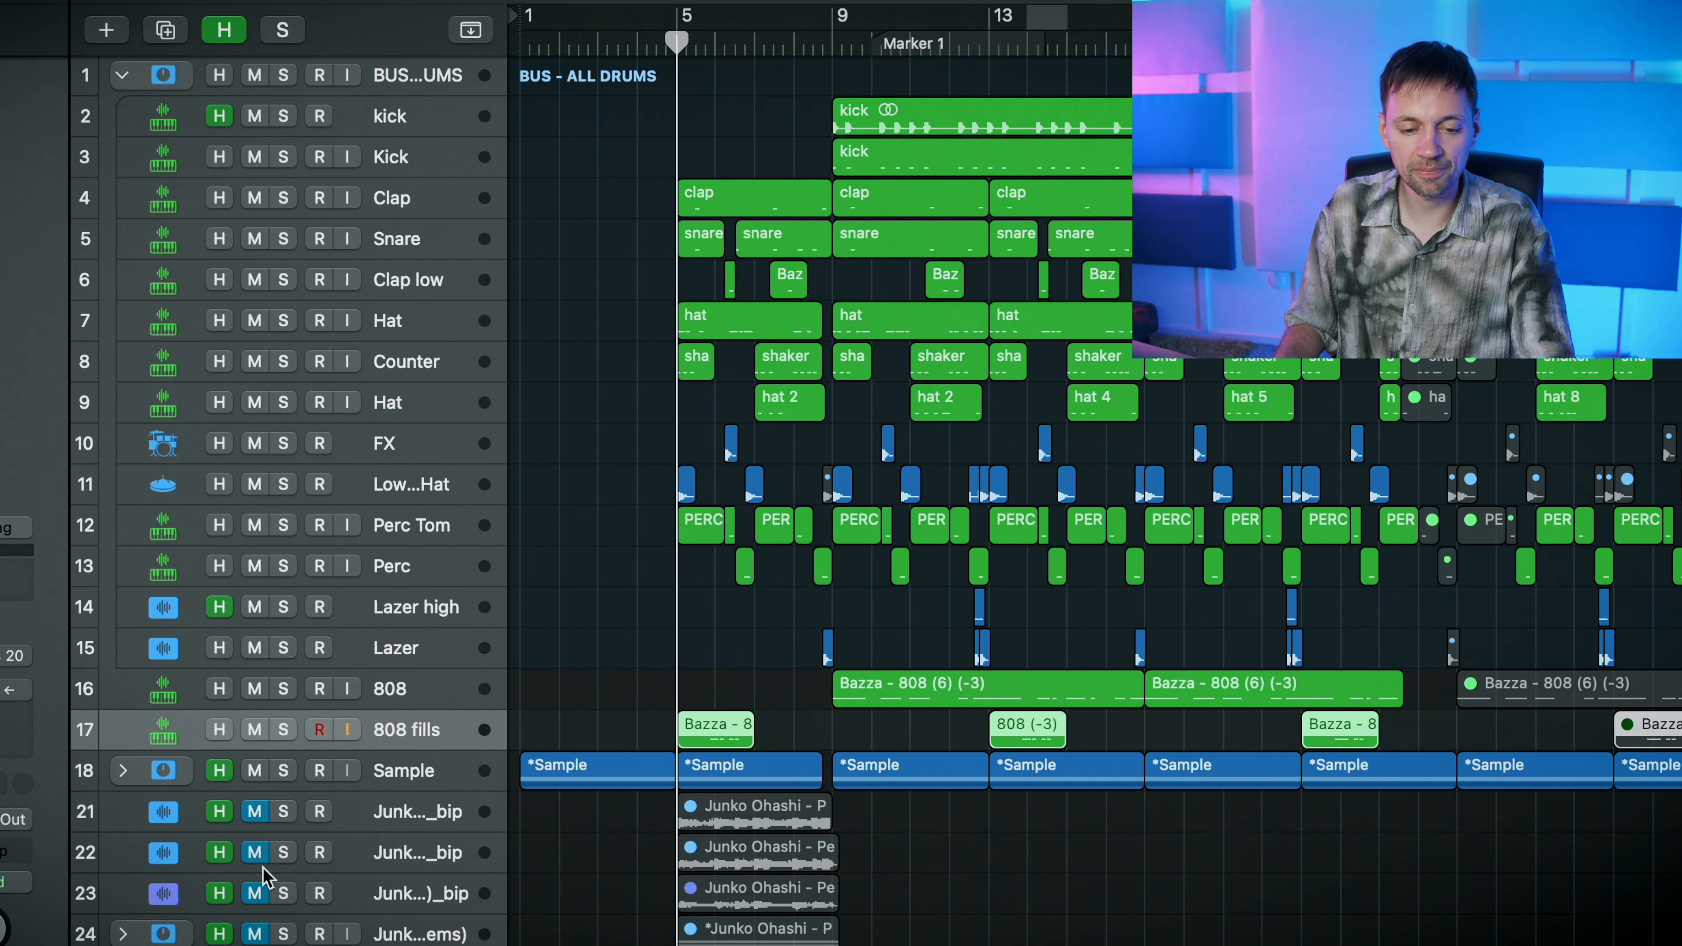
{"action": "key", "text": "h"}
{"action": "key", "text": "Return"}
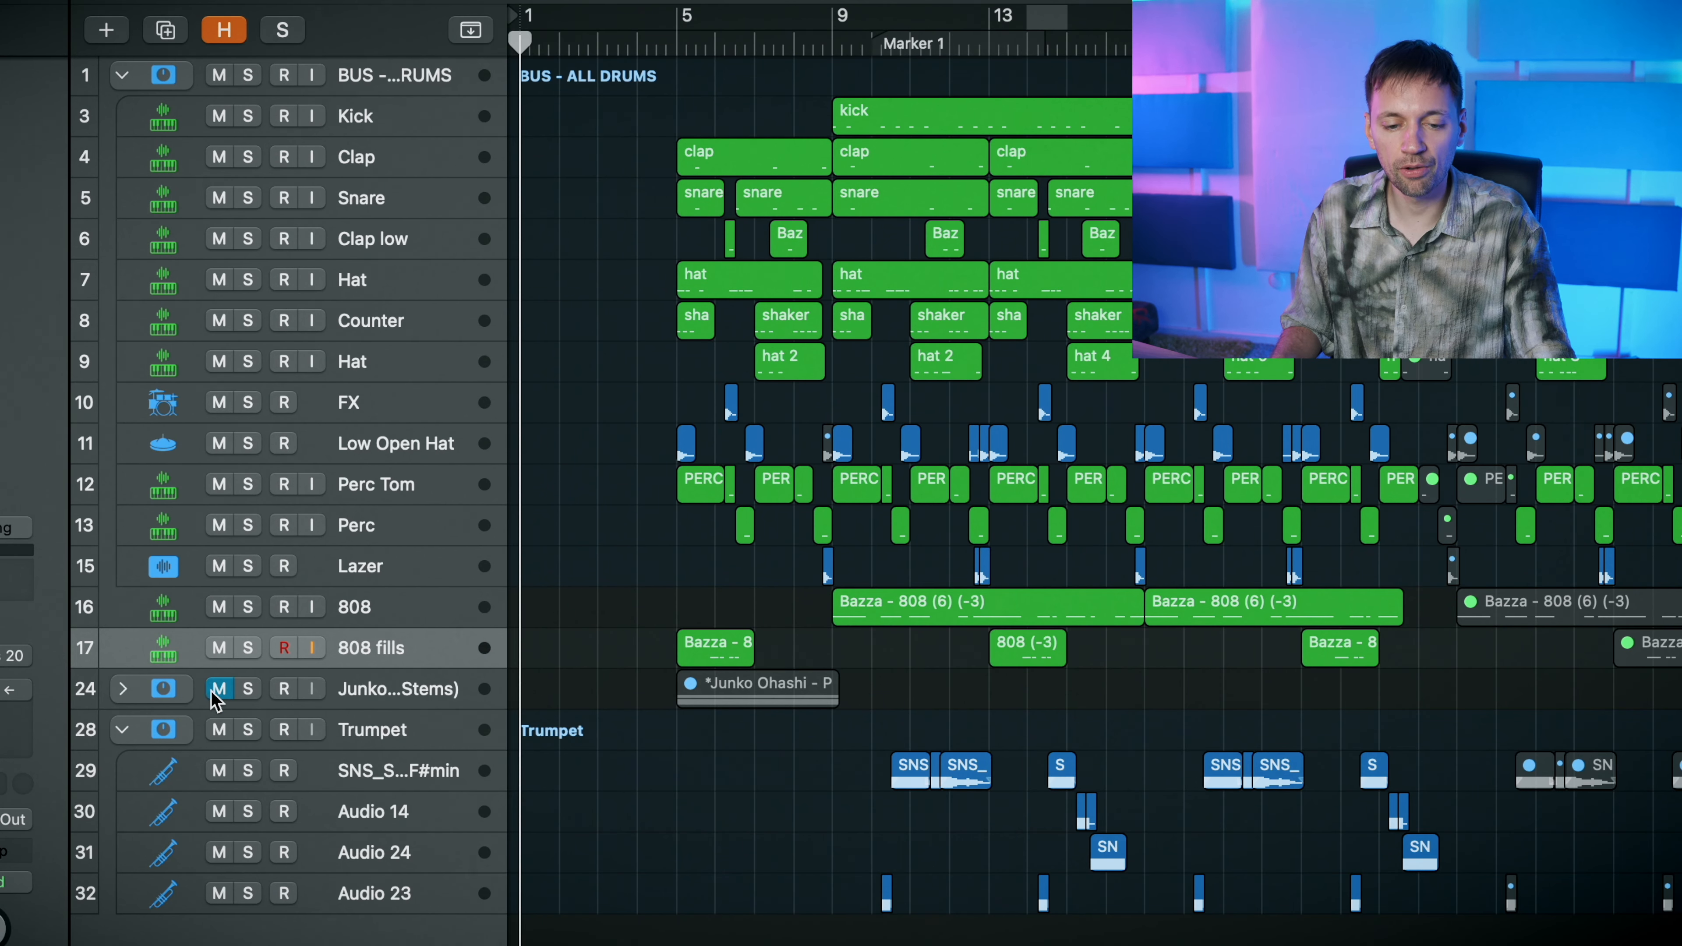
{"action": "left_click", "coordinate": [122, 690]}
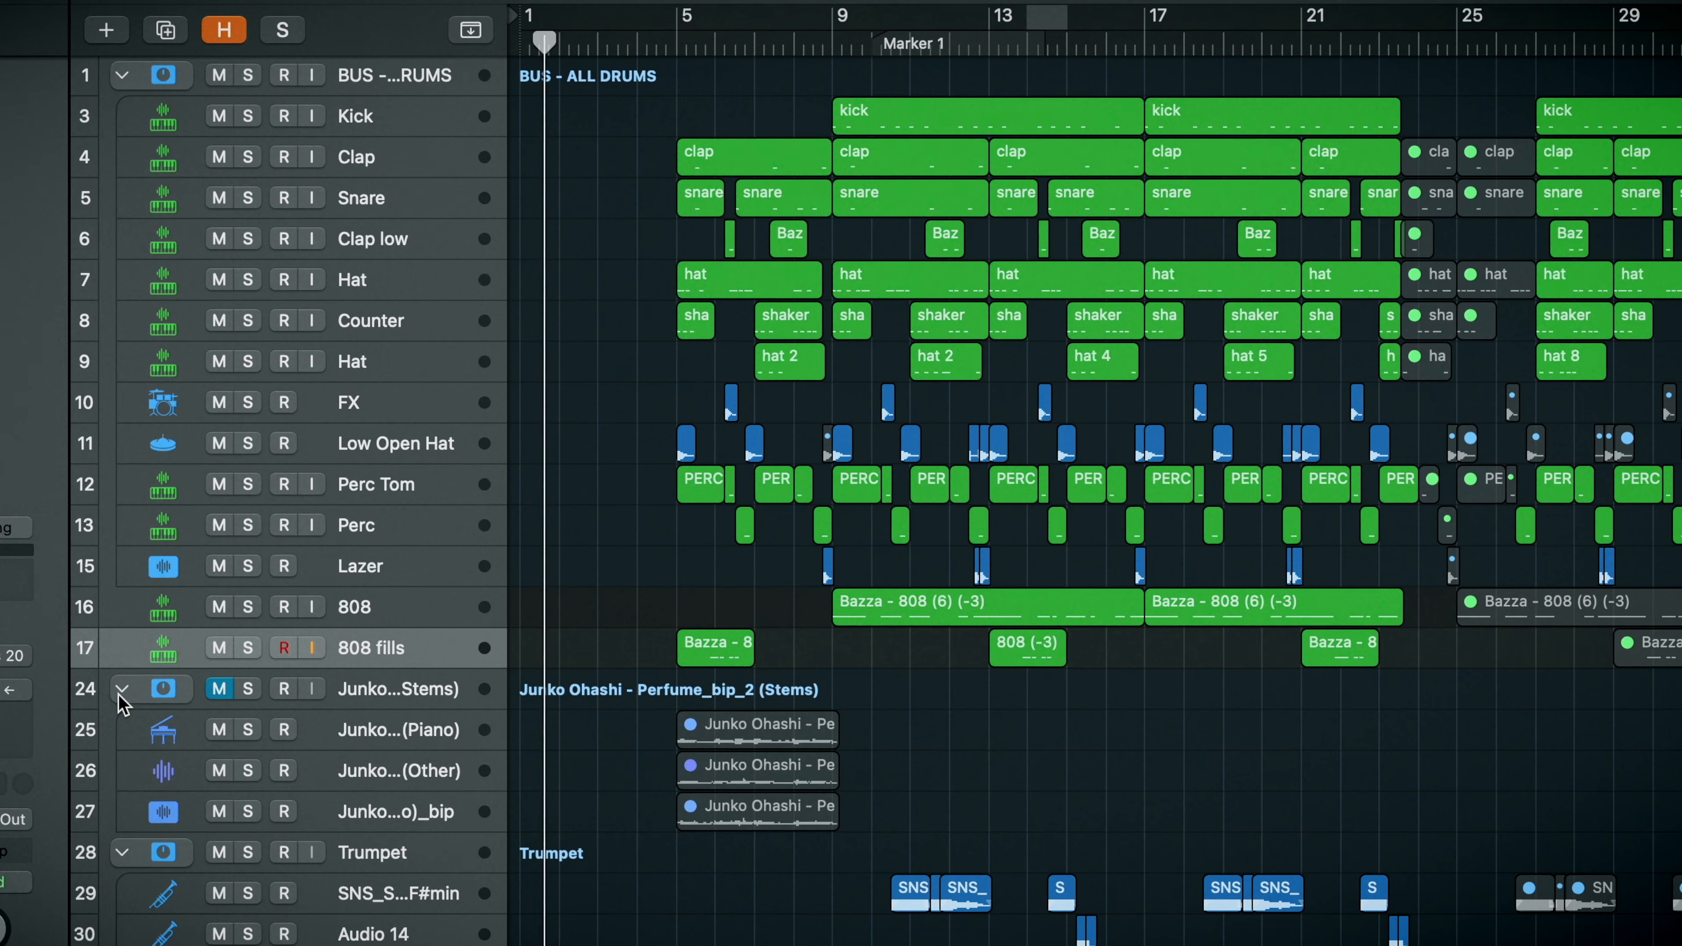
- Unhide the Sample track stack, conceal the remaining hidden tracks again, and select the Sample track
{"action": "key", "text": "h"}
{"action": "left_click", "coordinate": [187, 775]}
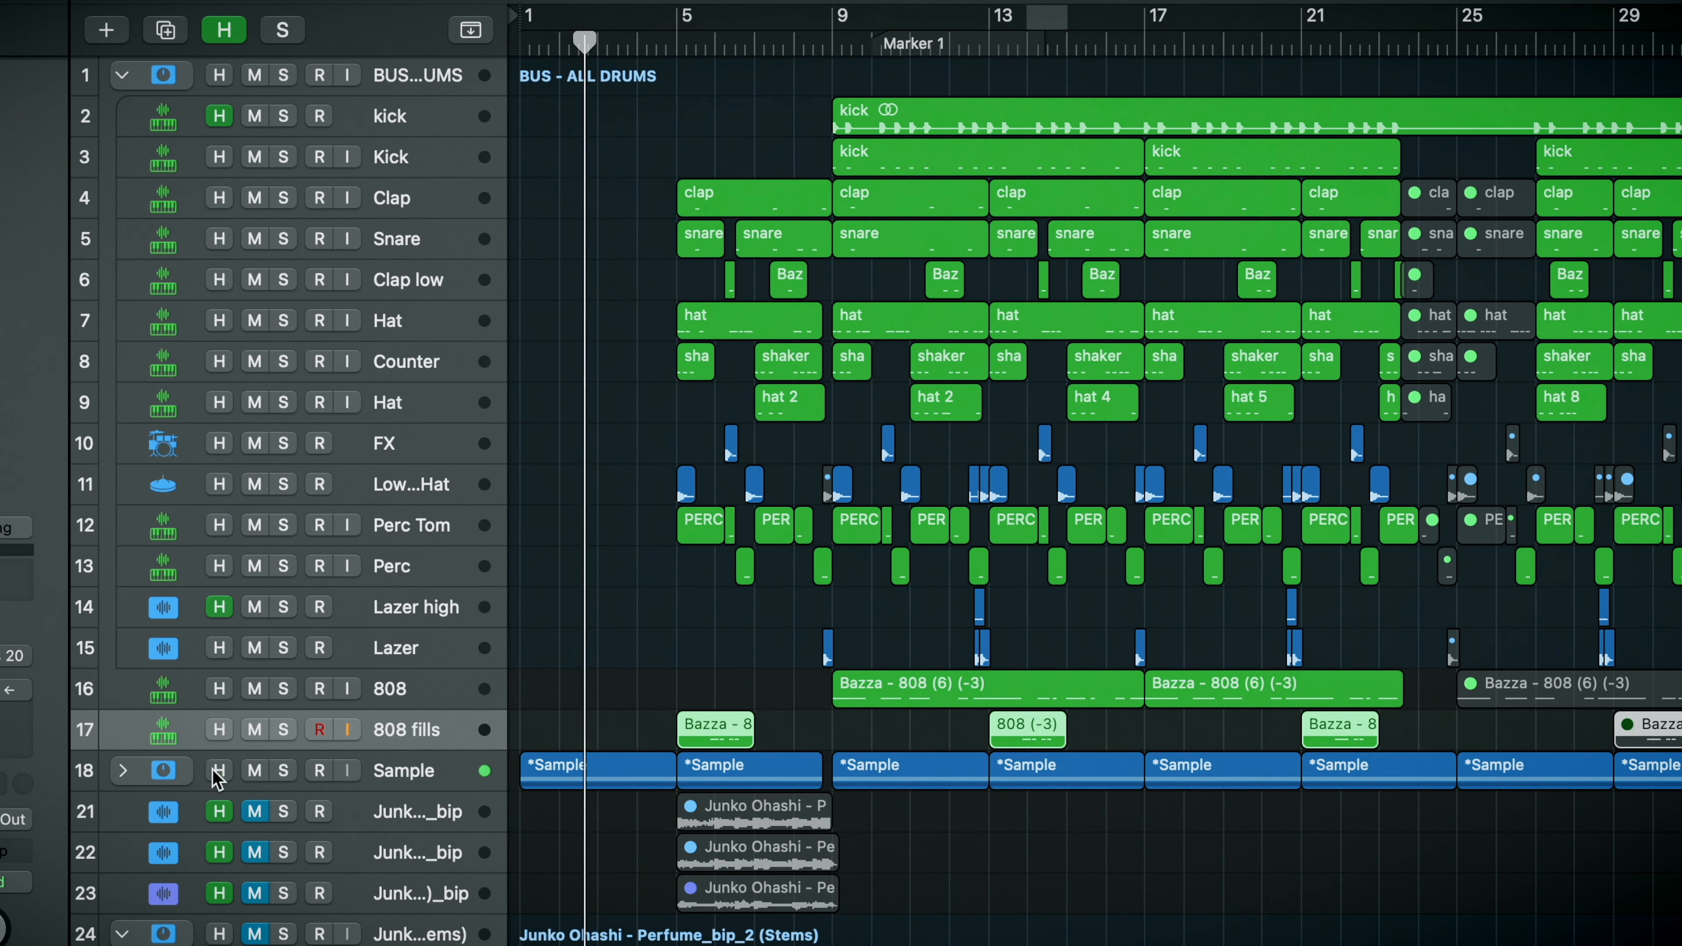
{"action": "key", "text": "h"}
{"action": "left_click", "coordinate": [543, 906]}
{"action": "left_click", "coordinate": [367, 696]}
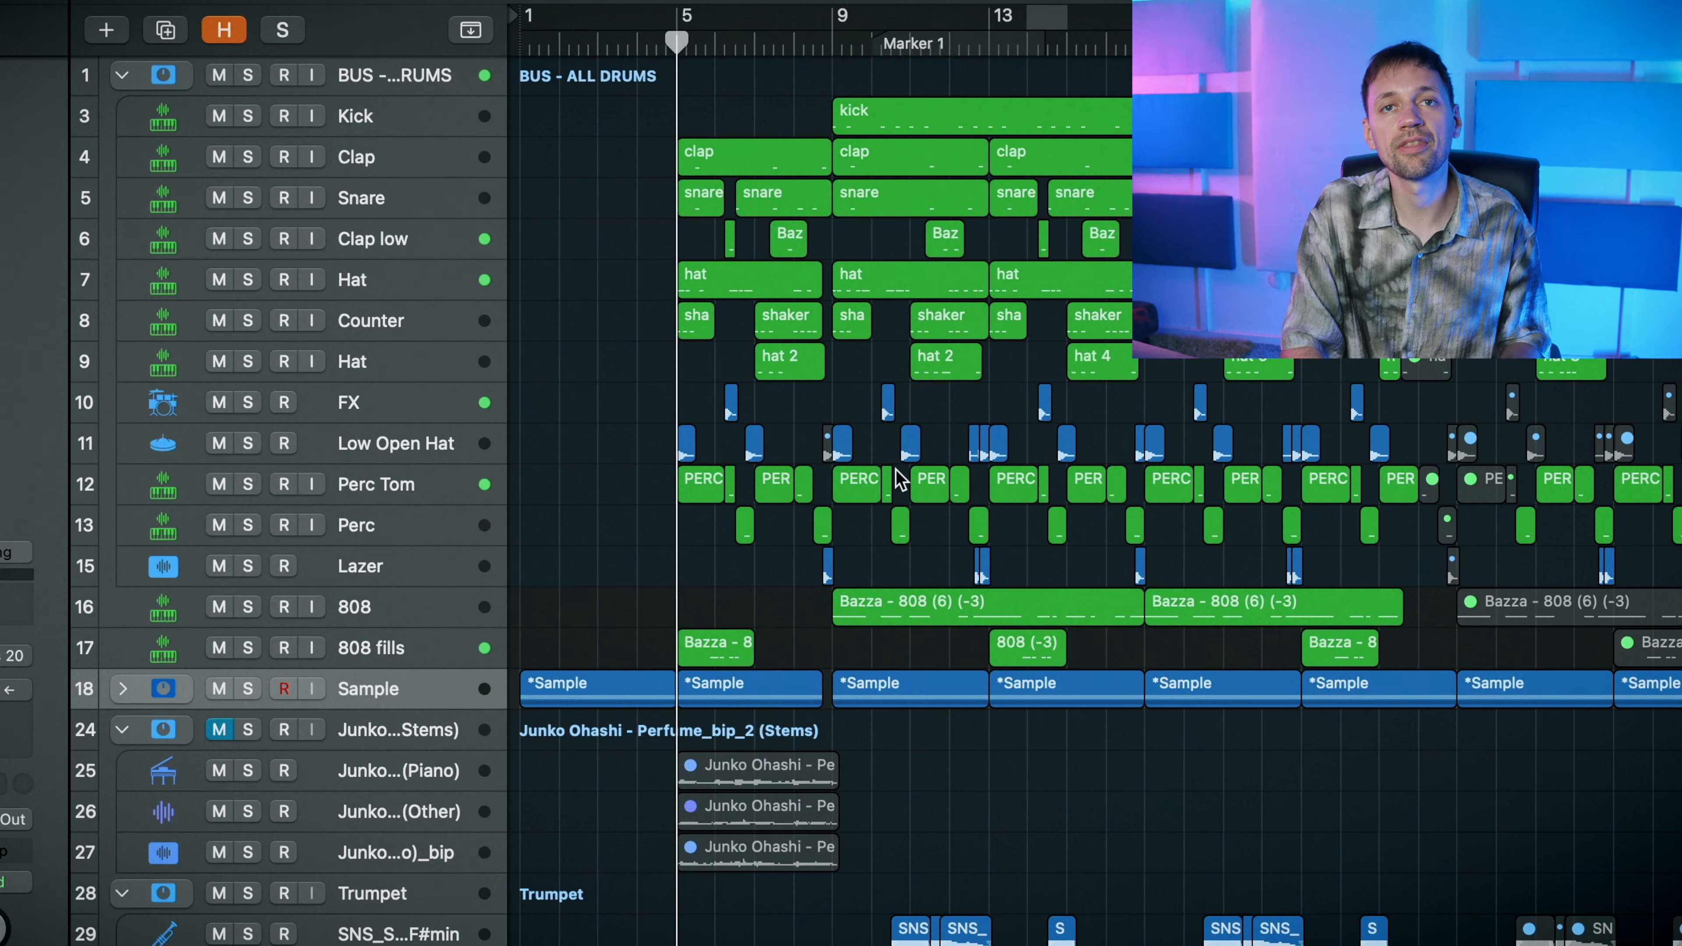
- Play the full arrangement from bar 5 and review its structure past bar 25
{"action": "key", "text": "space"}
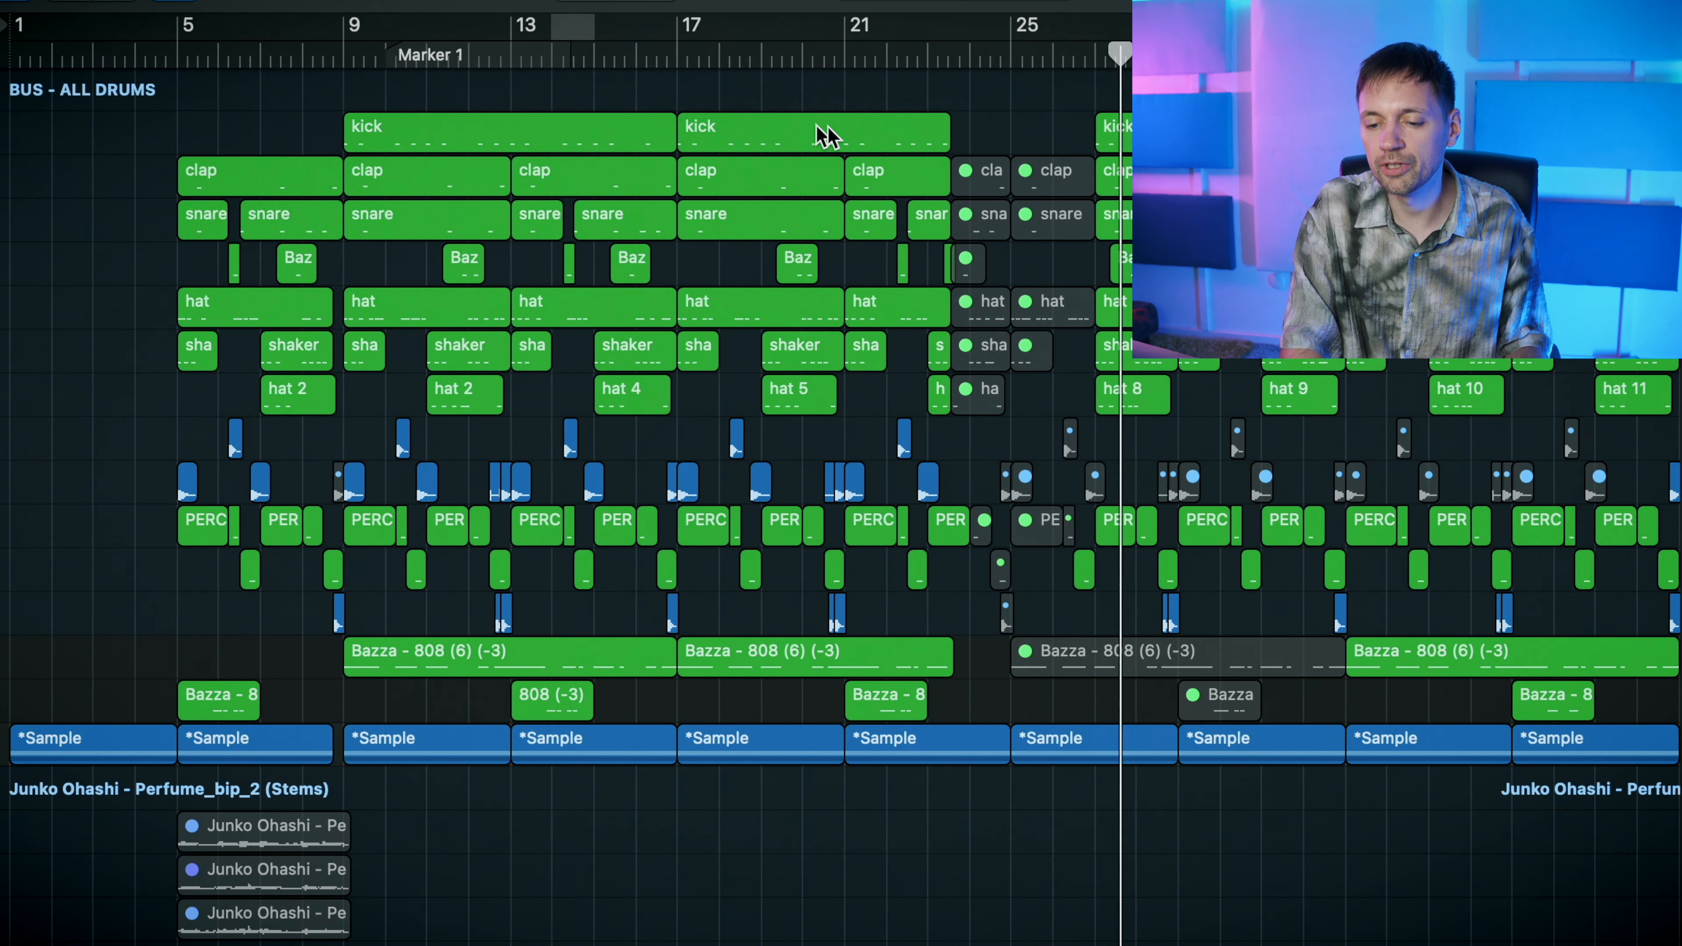
{"action": "scroll", "coordinate": [839, 530], "scroll_direction": "right", "scroll_amount": 10}
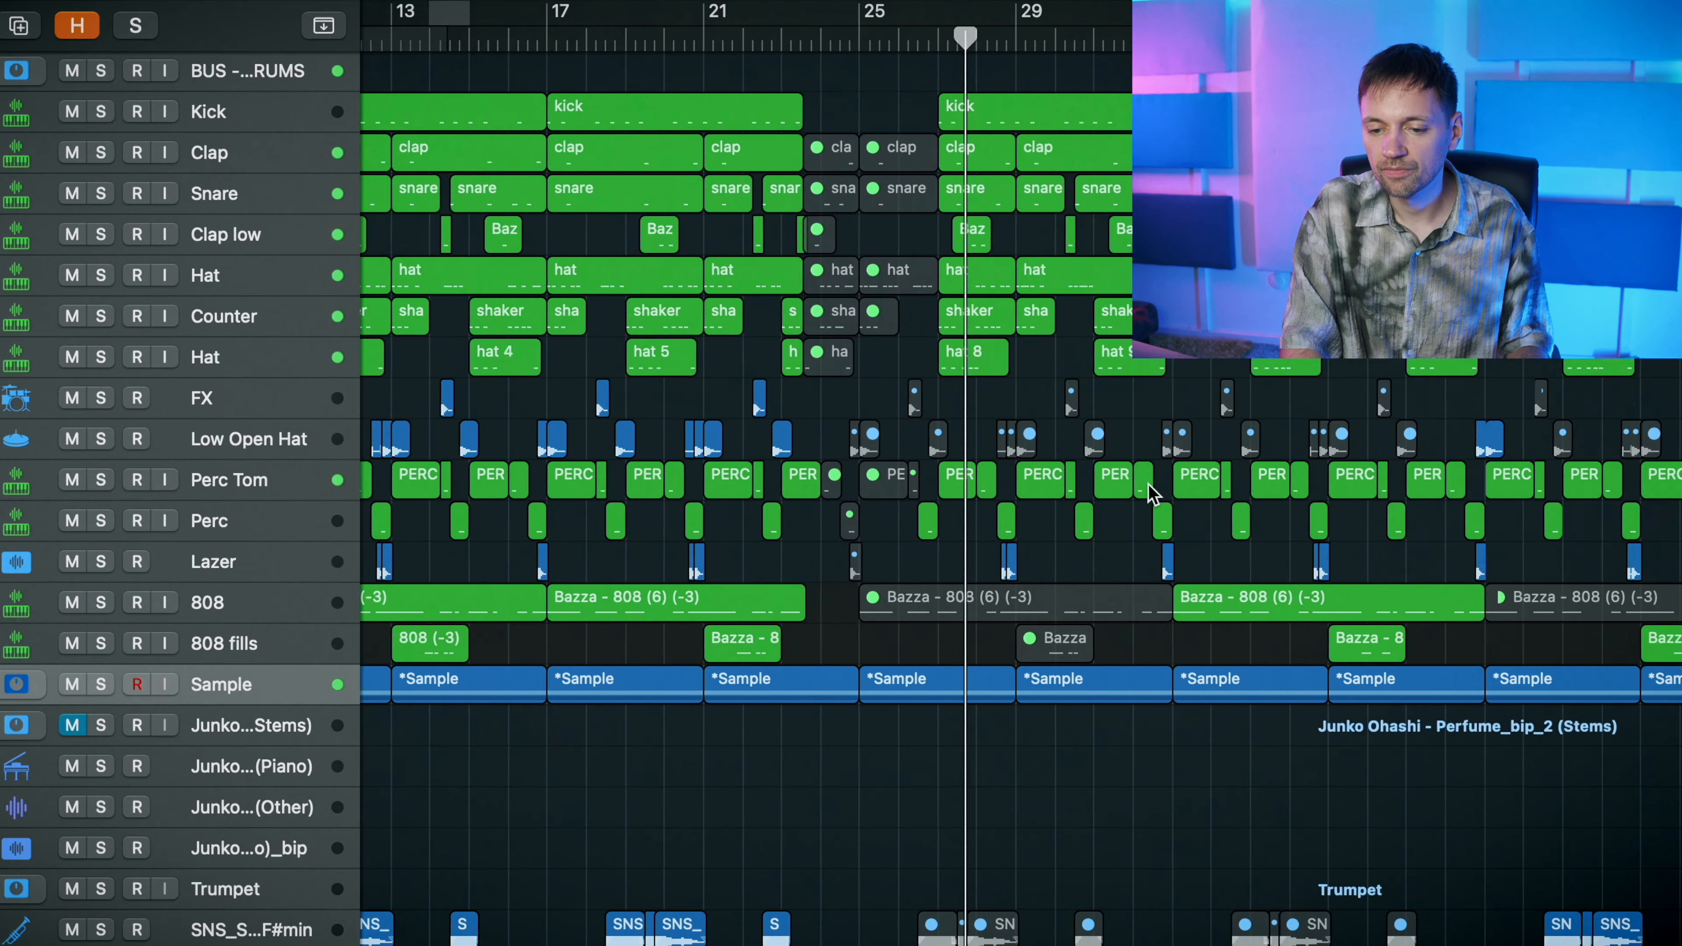